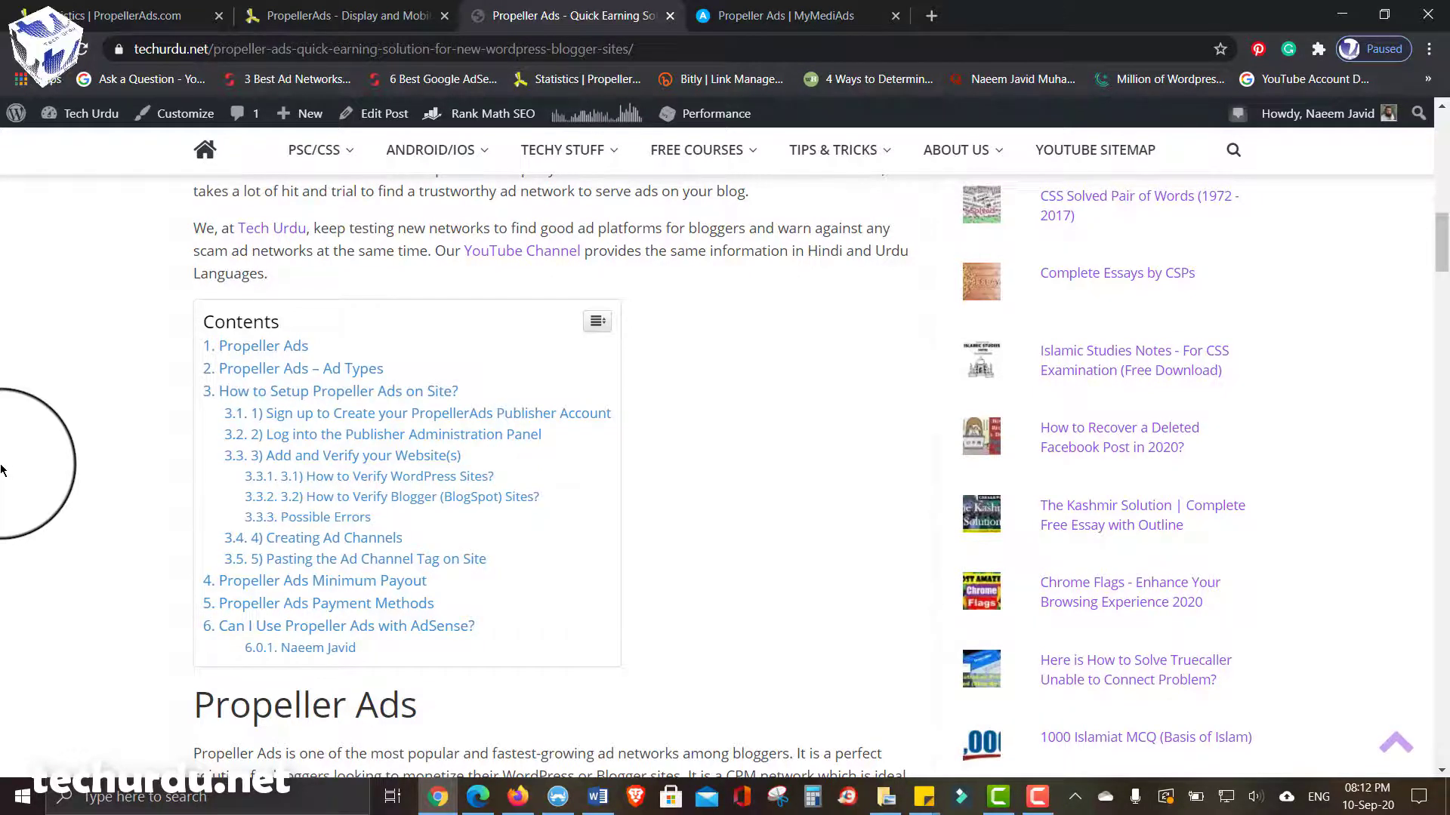
- Scroll the Tech Urdu article down to its 'Propeller Ads – Ad Types' section
scroll(67, 422, "down", 5)
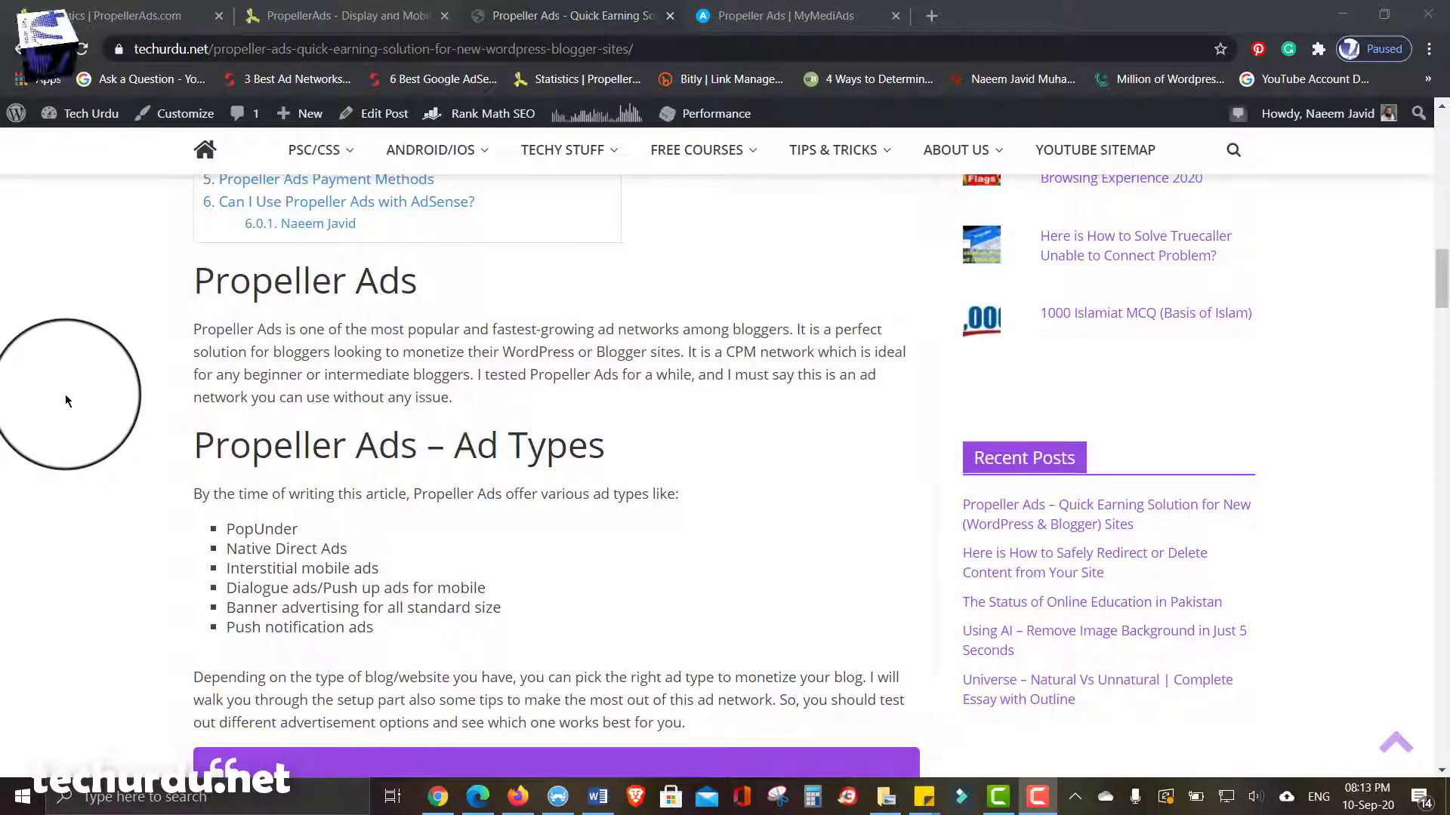
- Open the PropellerAds Statistics page, read the account notifications, then check the $4.25 balance
left_click(104, 8)
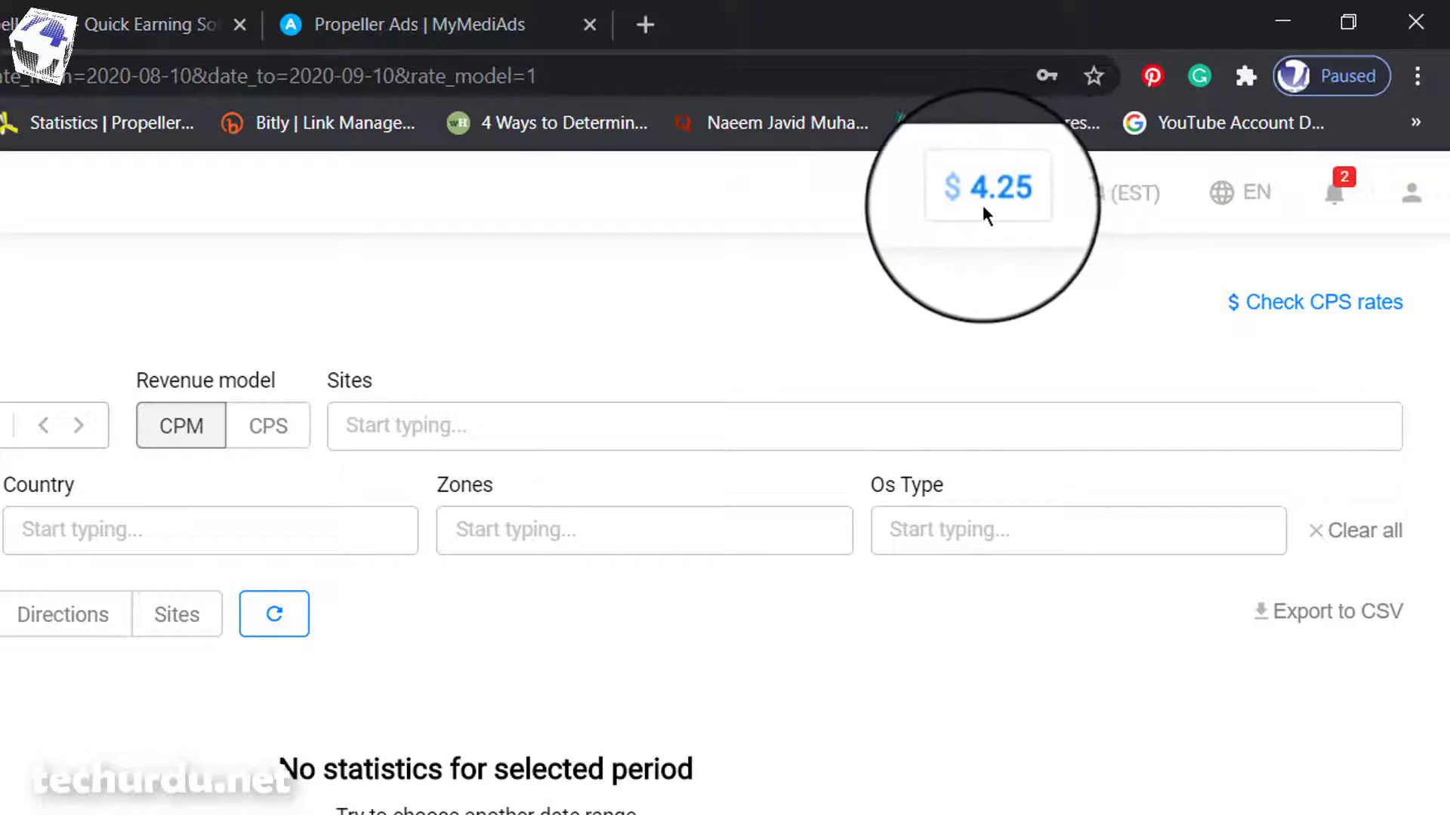
left_click(1333, 193)
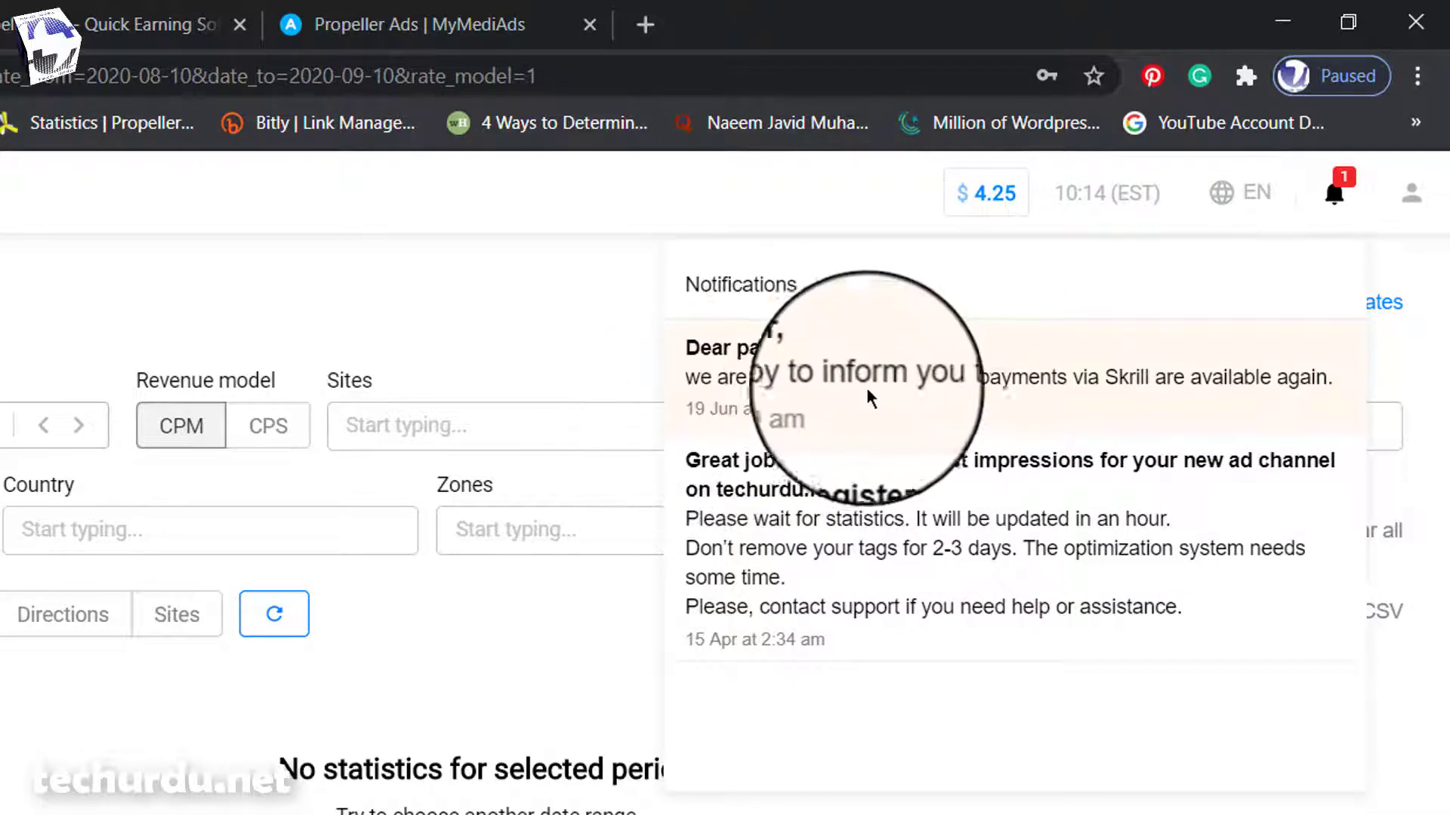
left_click(111, 765)
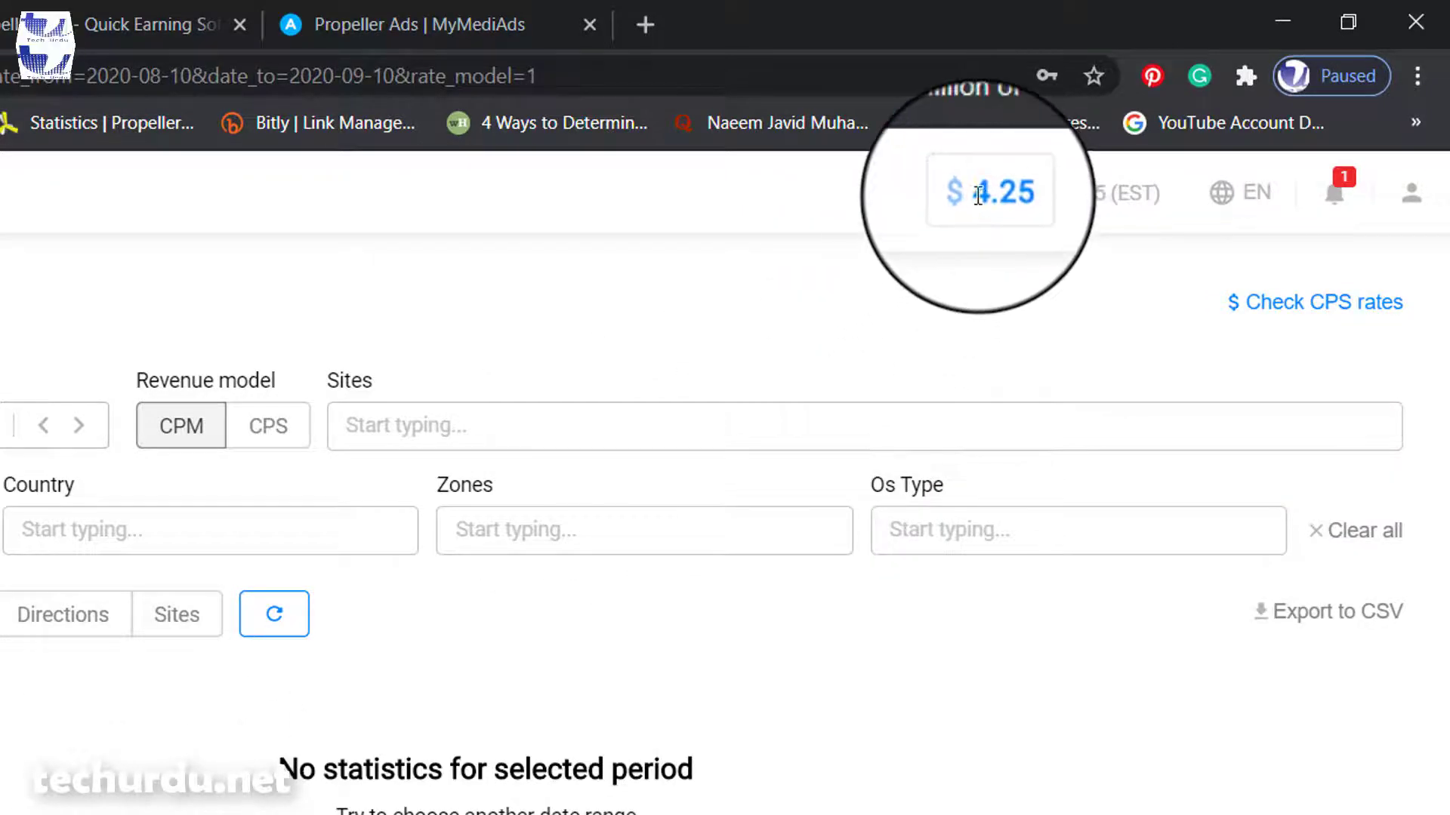
mouse_move(1044, 196)
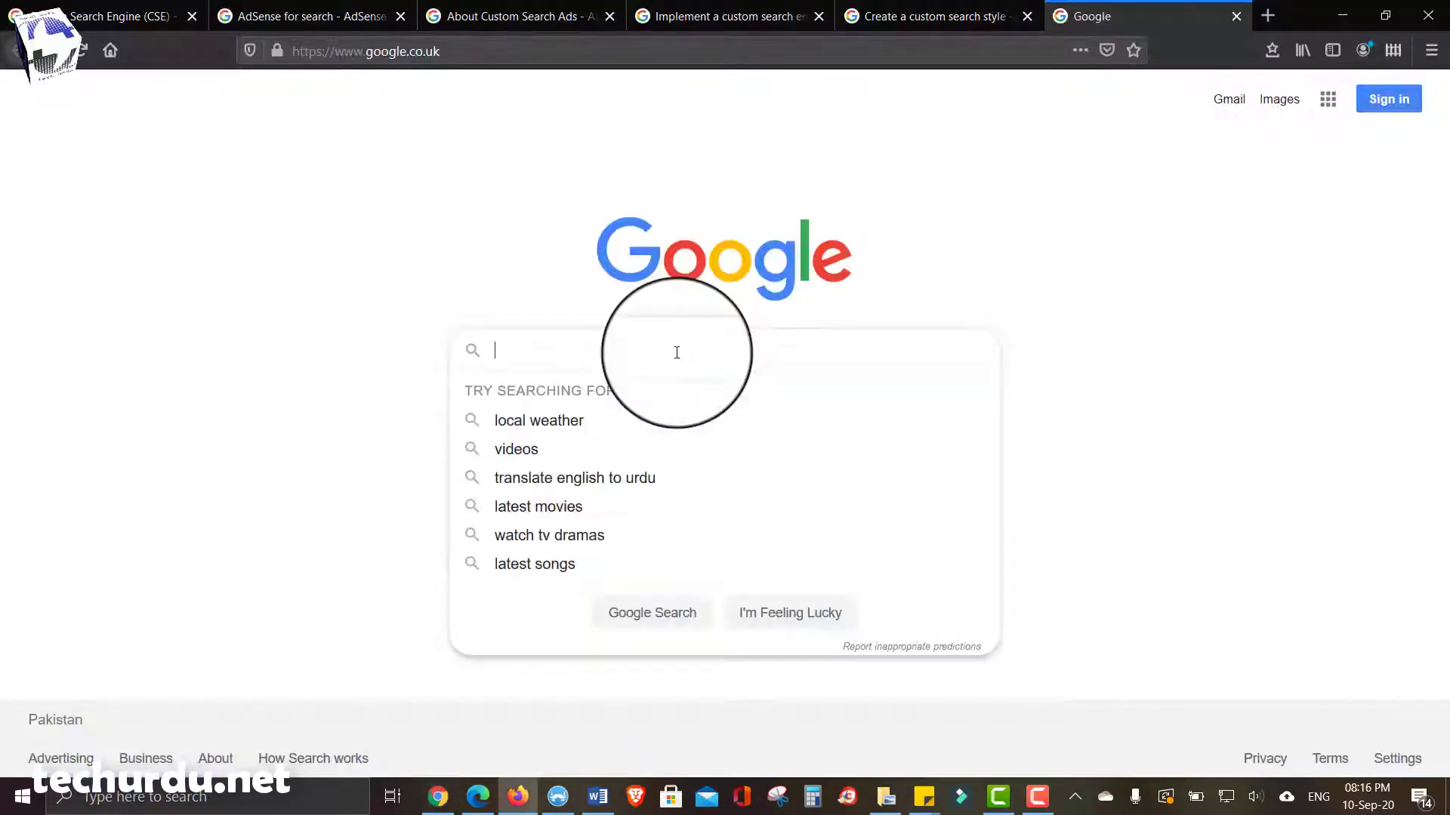
- Search Google for 'propeller ads' and open the propellerads.com result
type("pro")
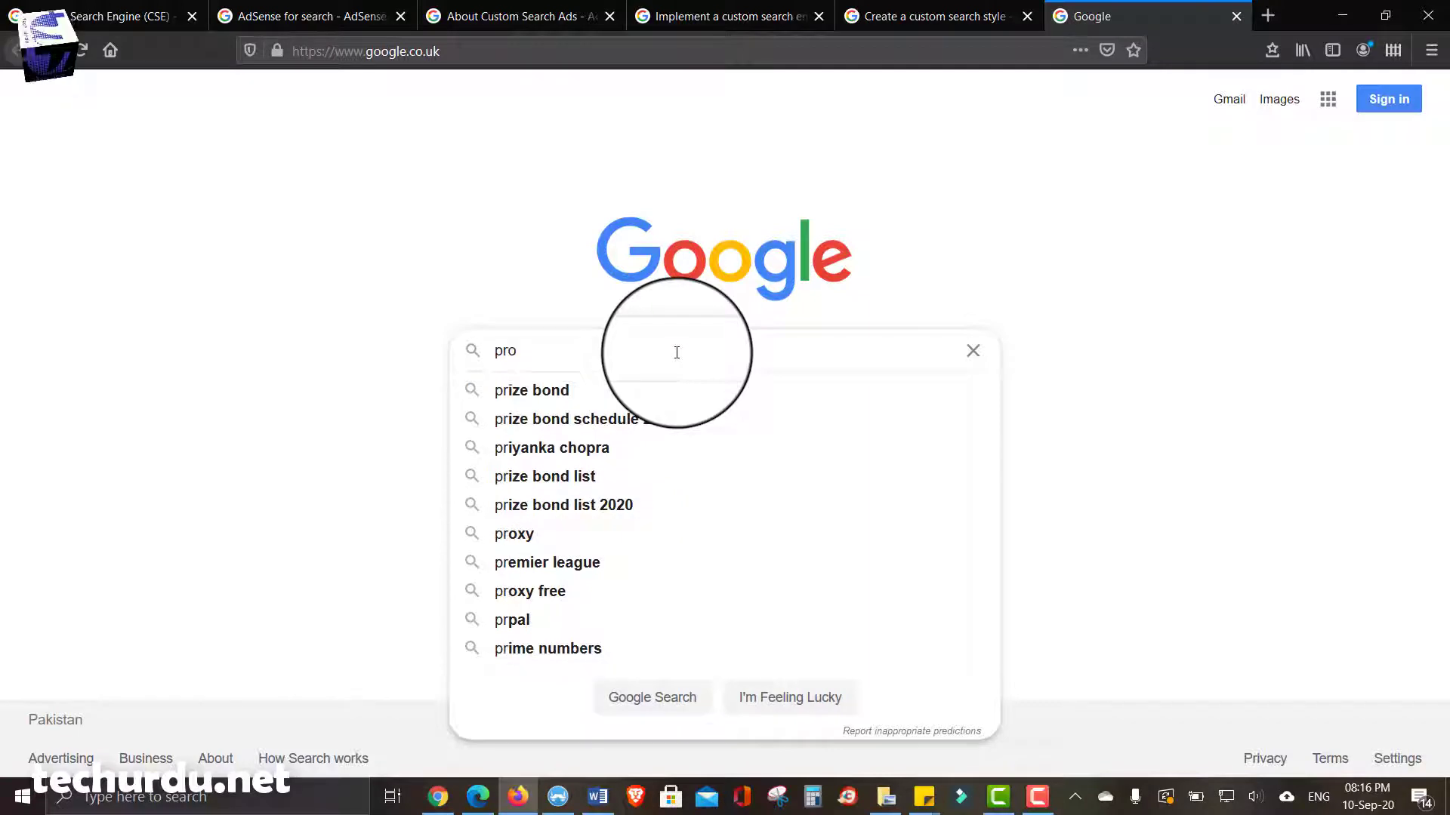
type("peller ads")
key("Return")
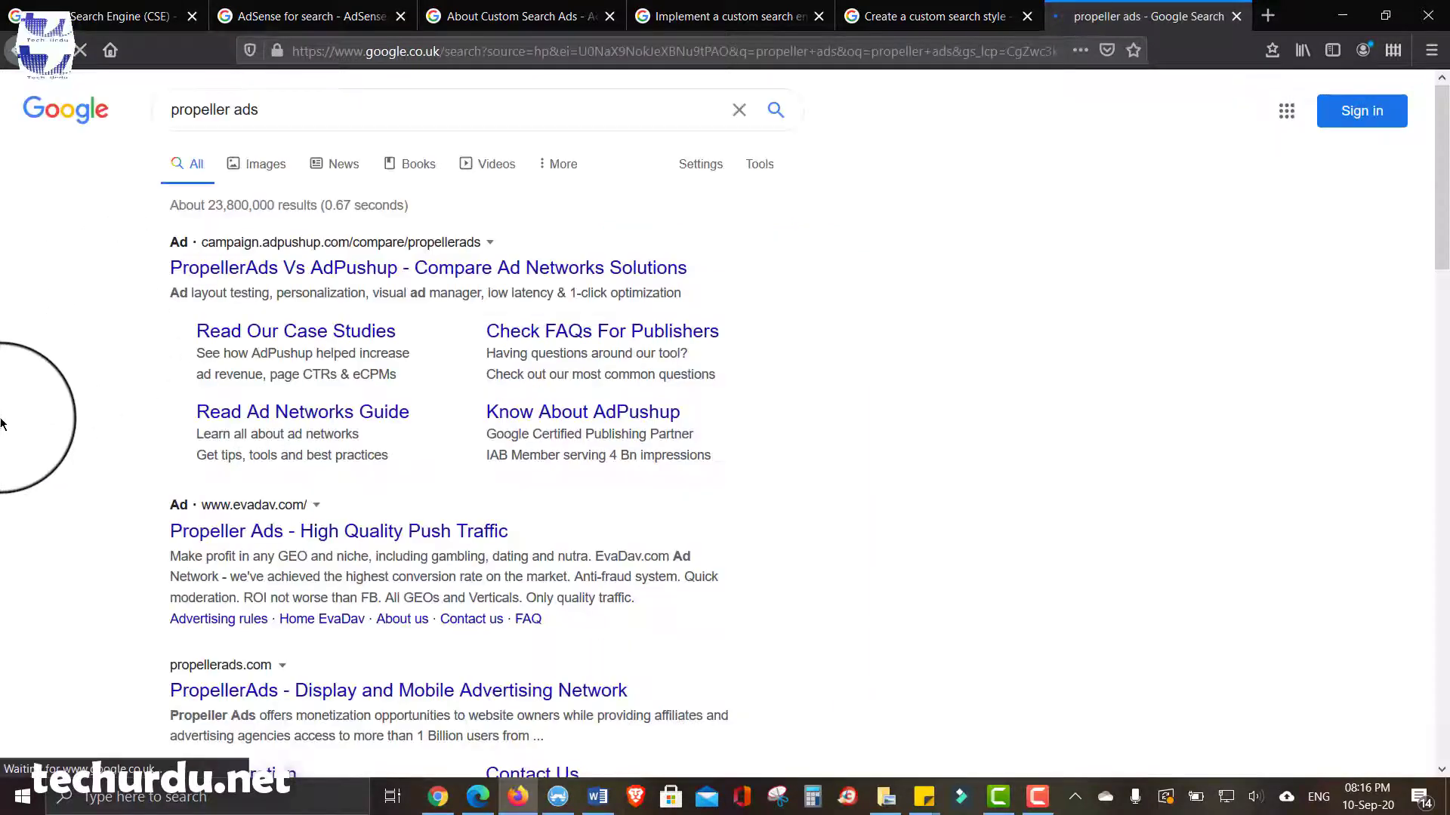
scroll(1, 422, "down", 1)
scroll(1, 424, "down", 1)
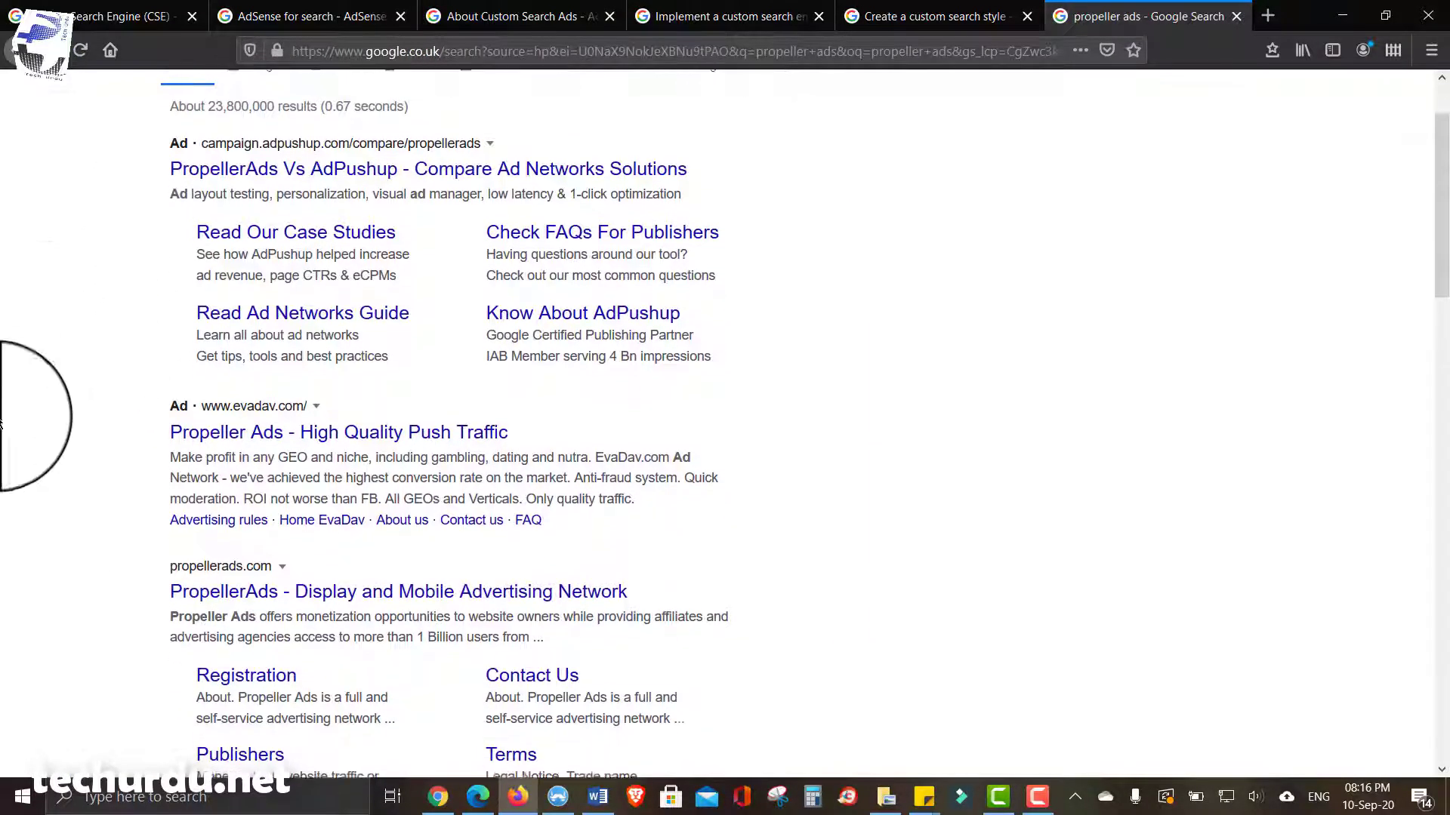
scroll(47, 563, "down", 1)
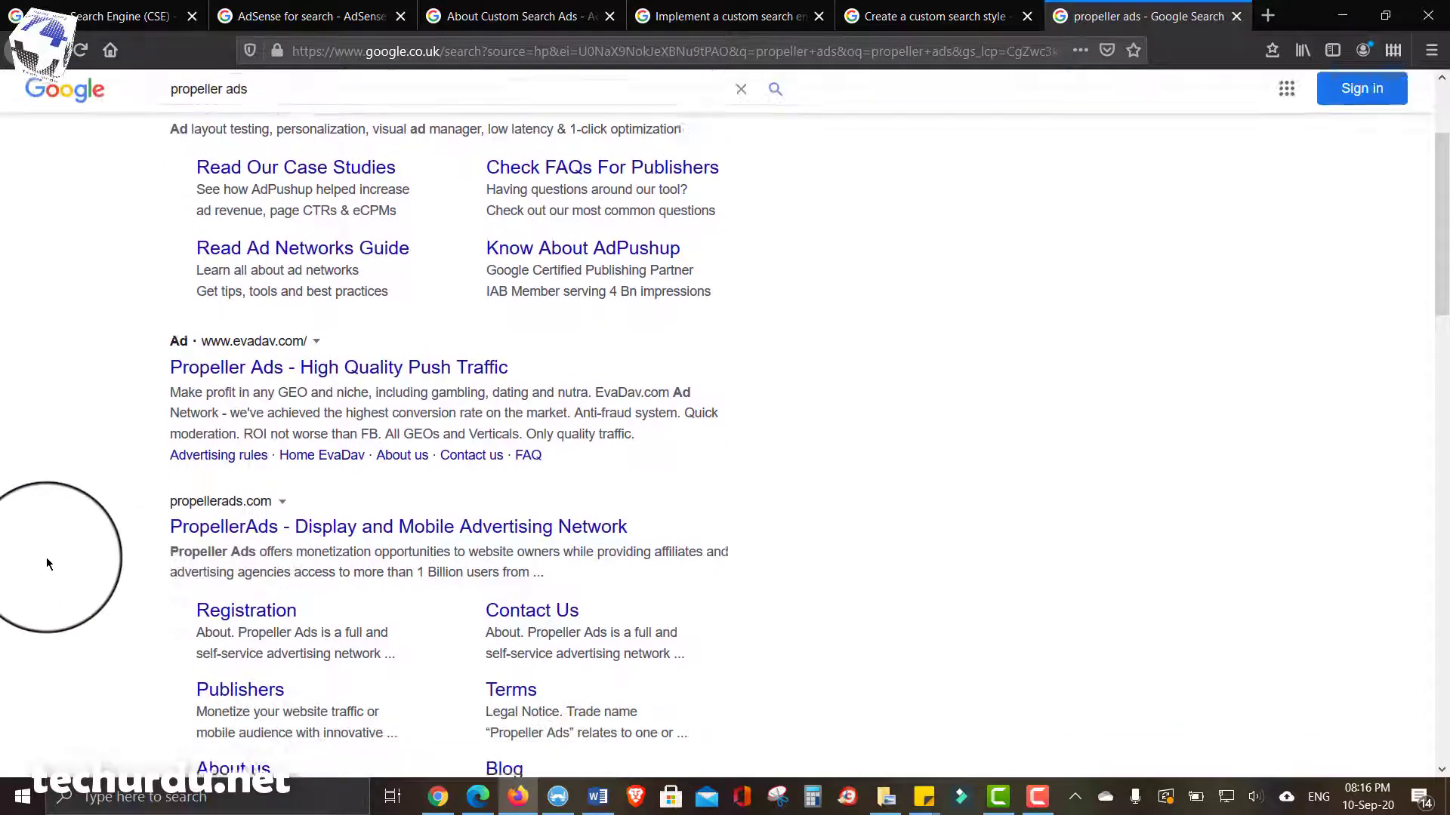
scroll(47, 563, "down", 1)
scroll(72, 506, "down", 1)
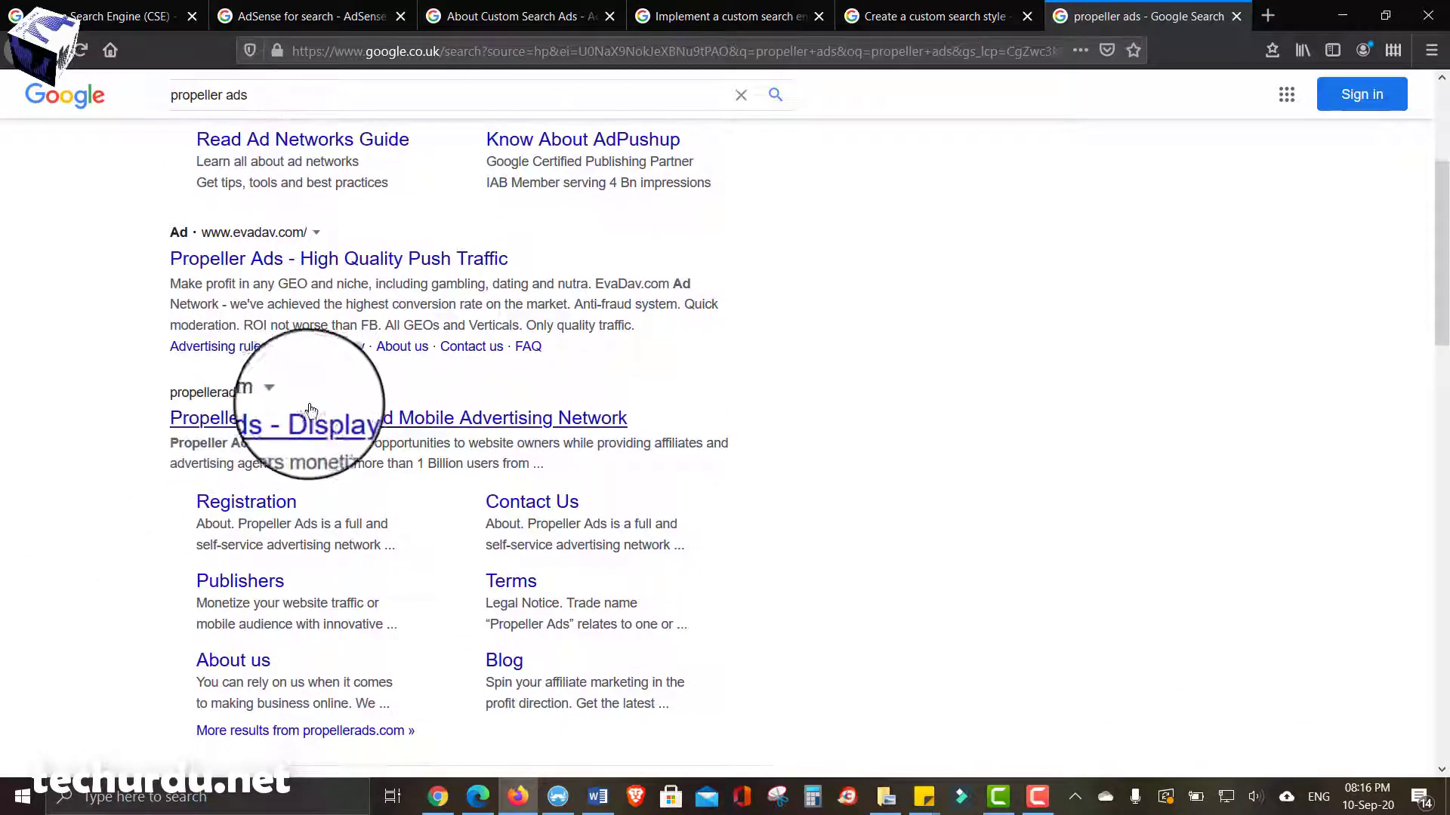
left_click(325, 420)
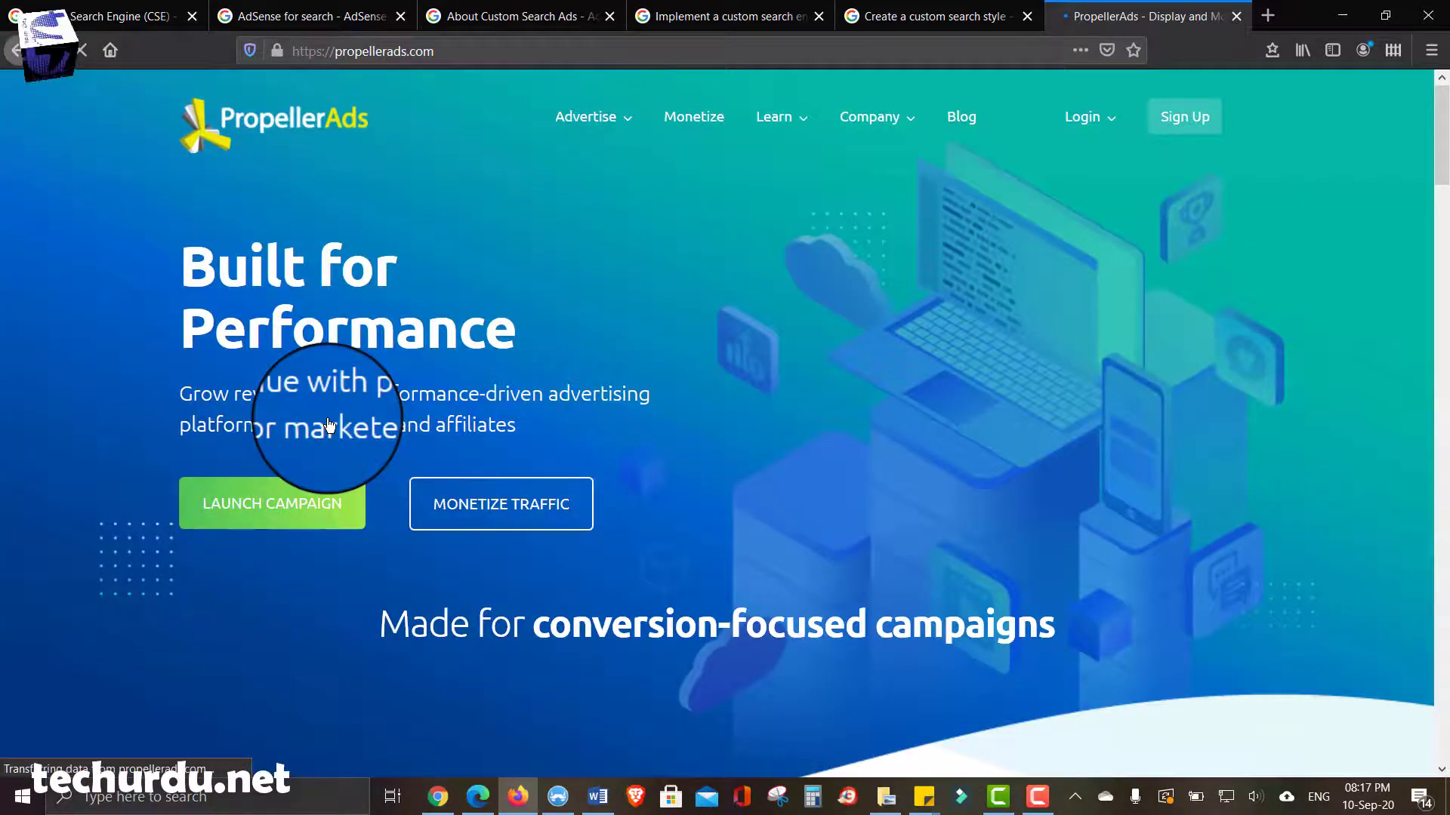
- Browse the propellerads.com homepage features, accepting the cookie notice with 'Got it!'
scroll(755, 359, "down", 2)
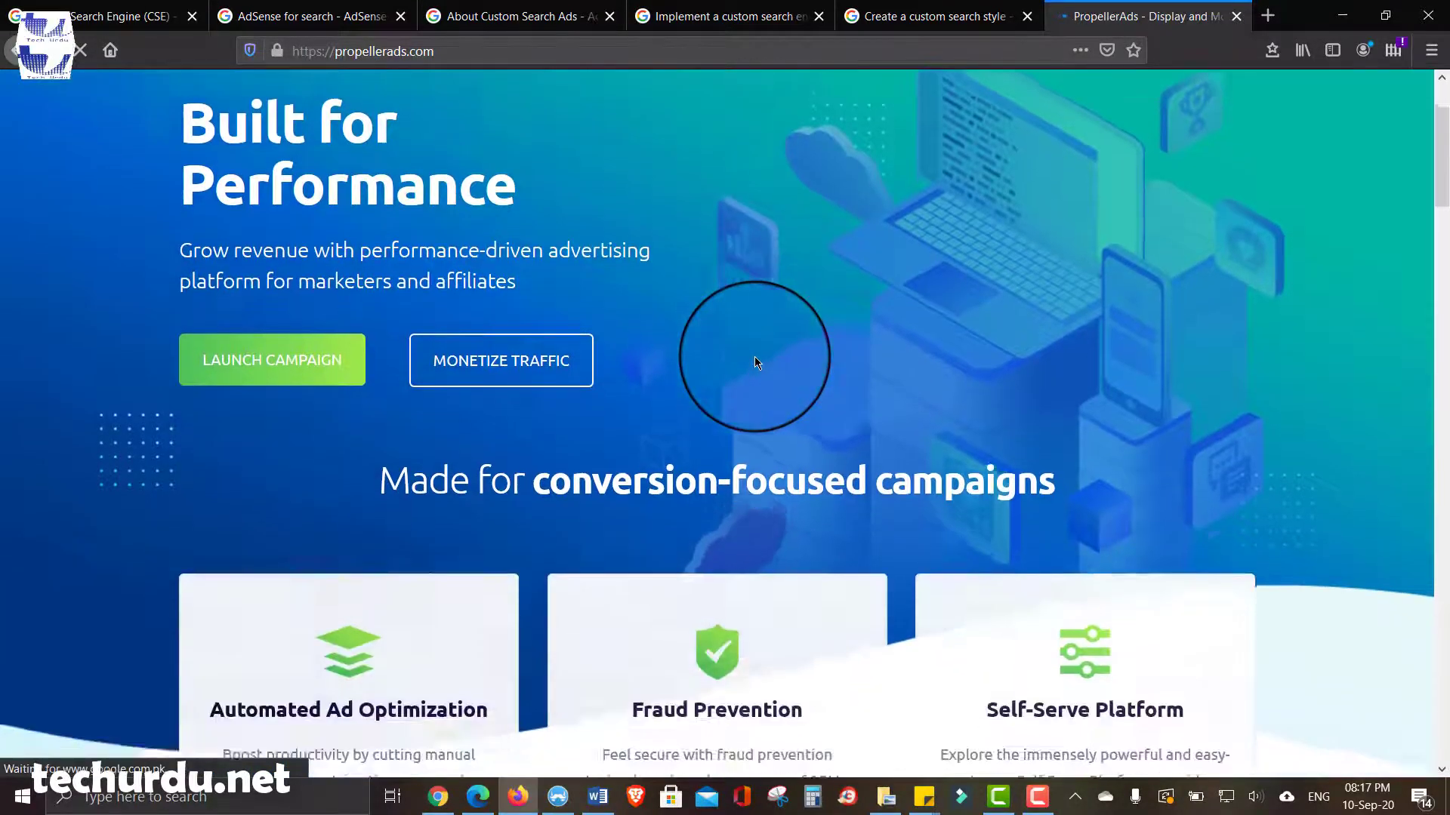
scroll(755, 359, "down", 15)
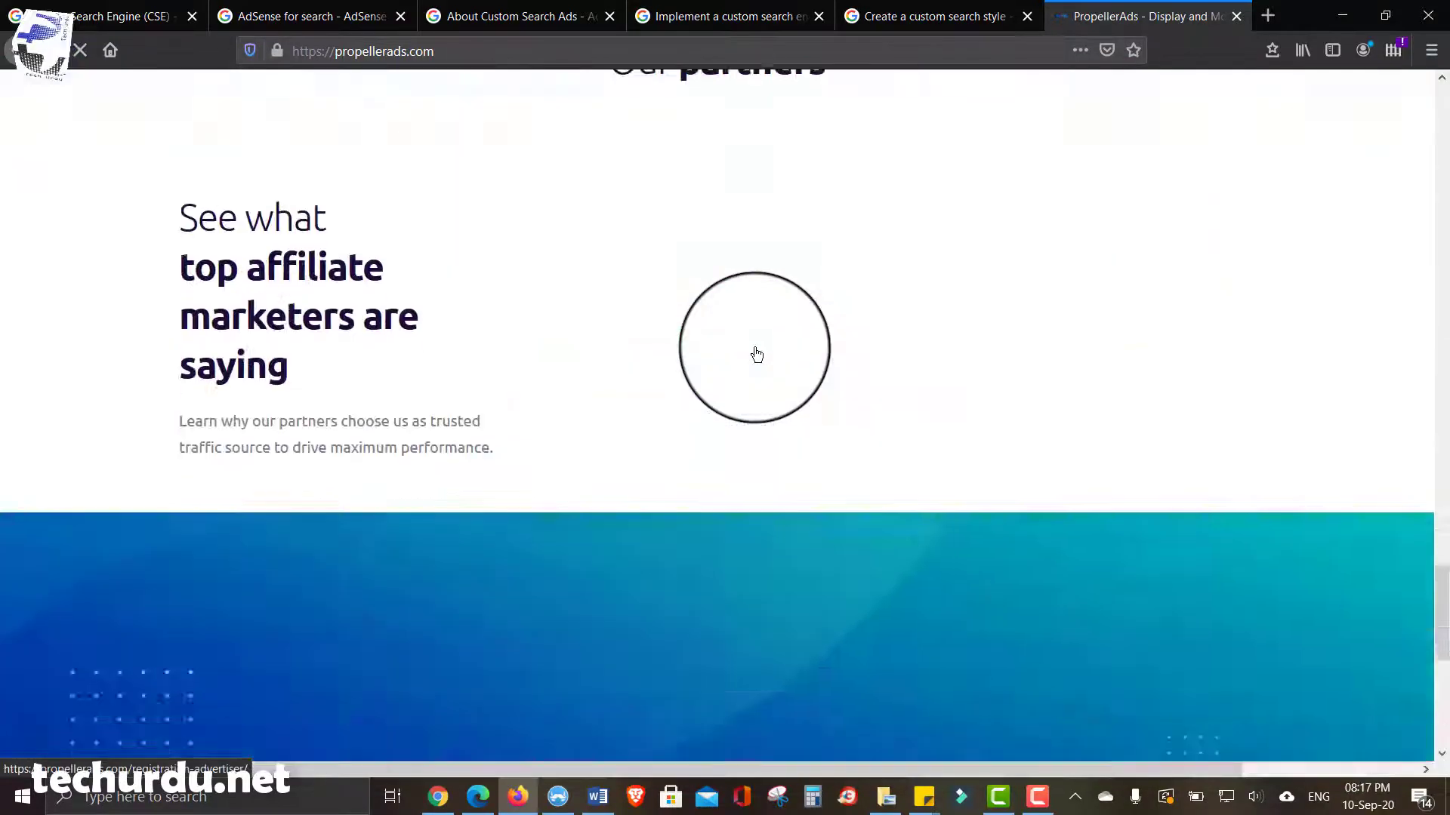
scroll(917, 337, "down", 2)
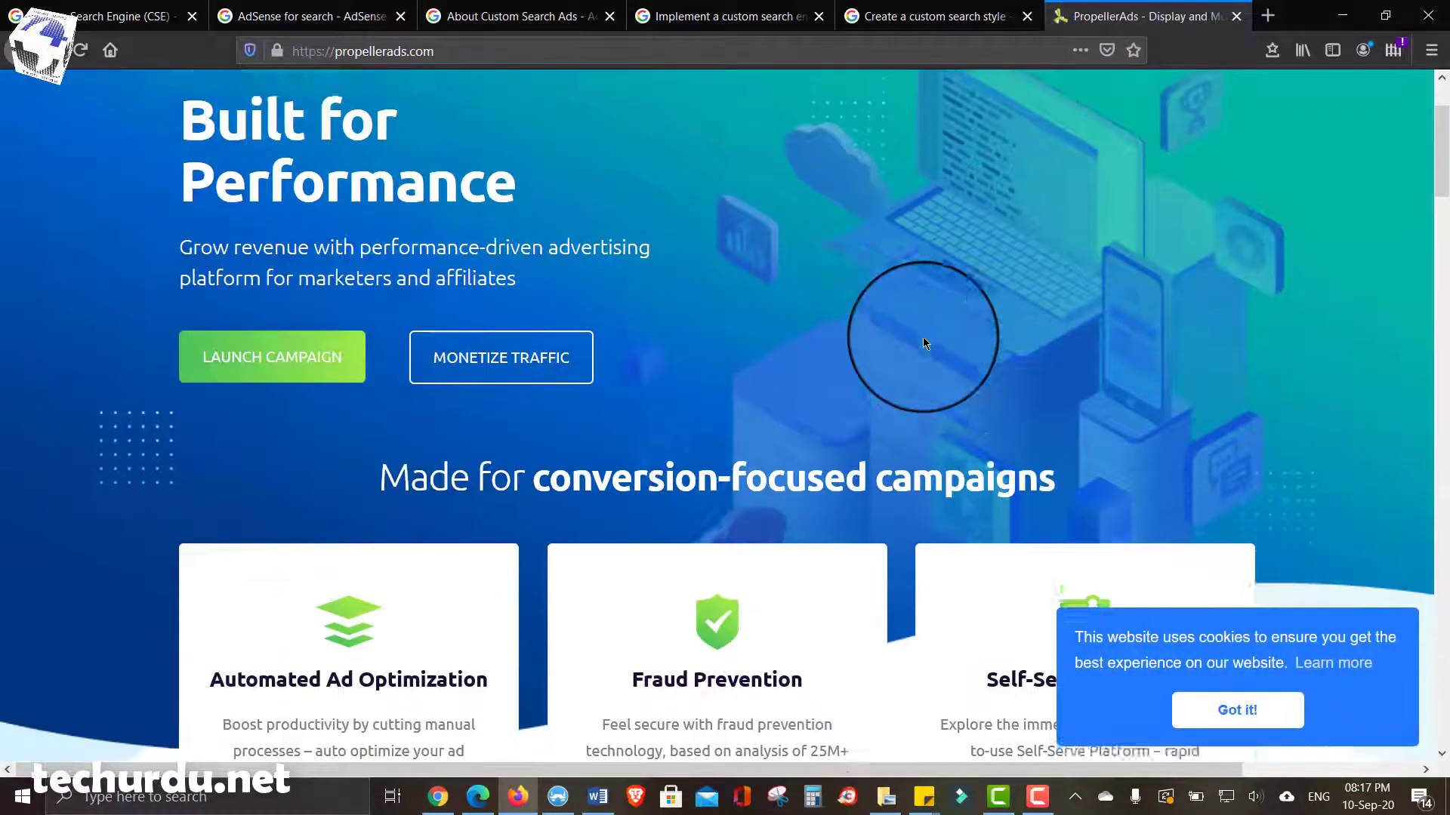
scroll(923, 337, "down", 7)
left_click(1277, 709)
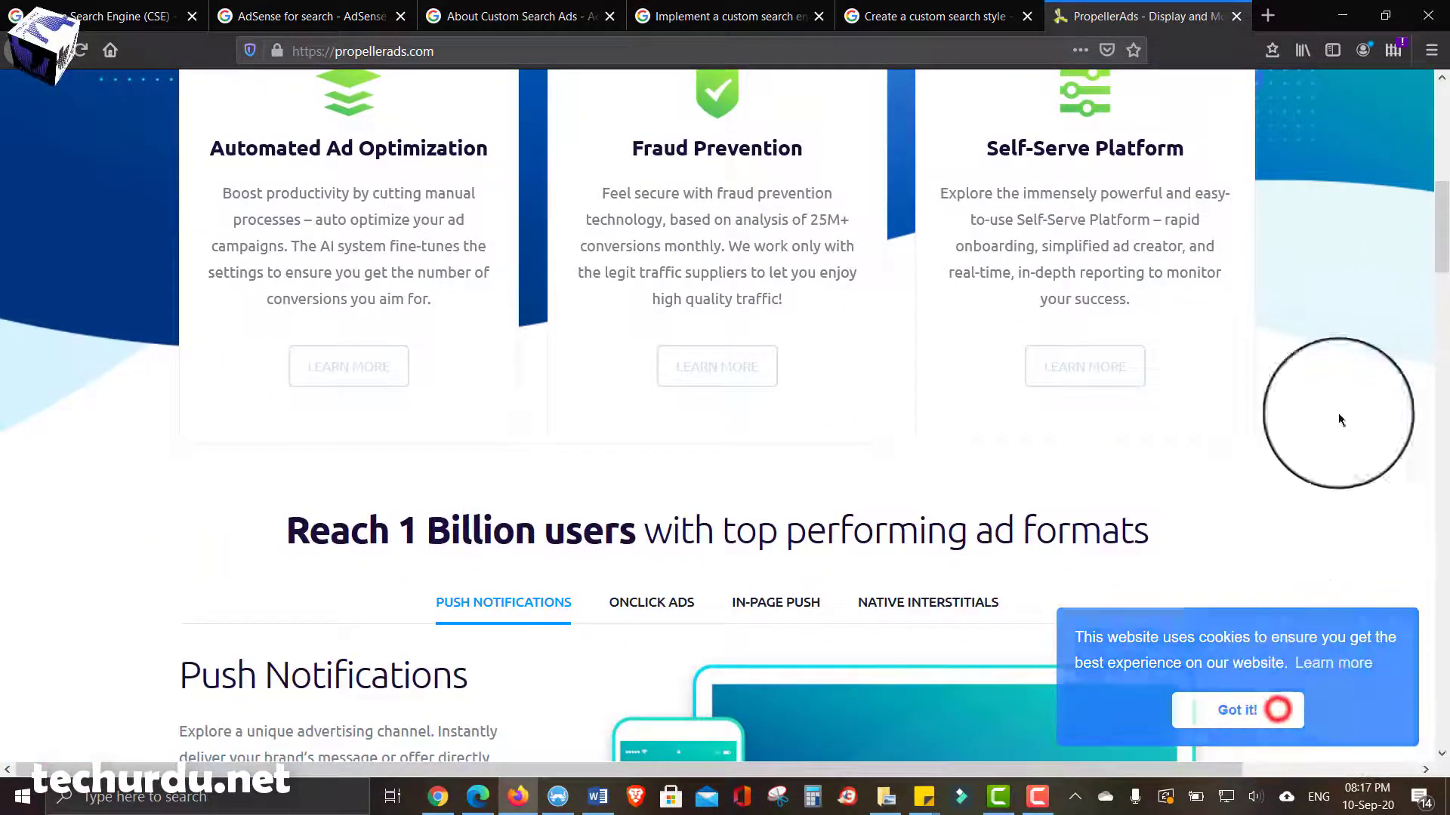
scroll(1366, 374, "down", 18)
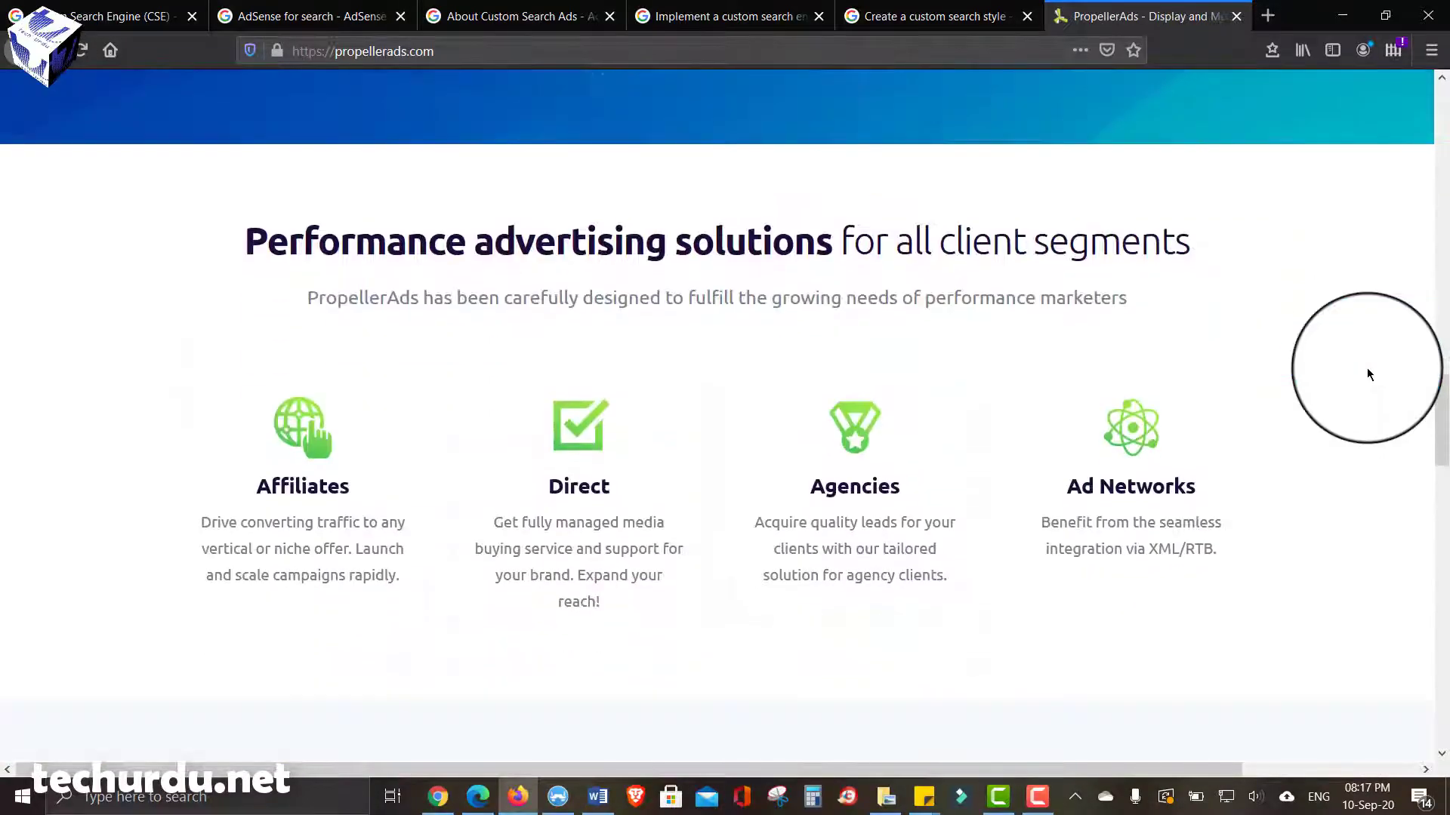
scroll(1367, 374, "down", 15)
scroll(1367, 373, "up", 17)
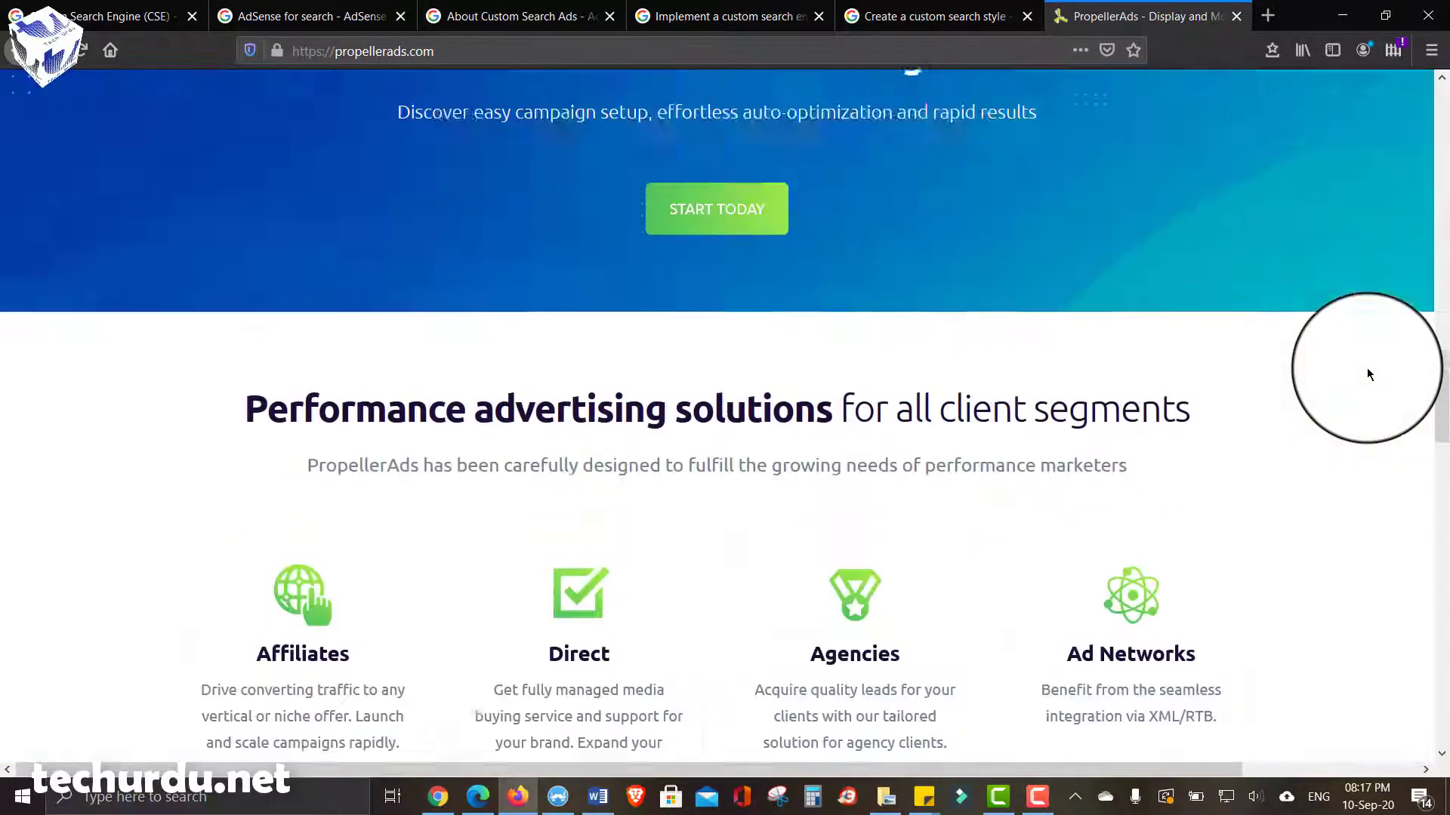
scroll(1366, 373, "up", 20)
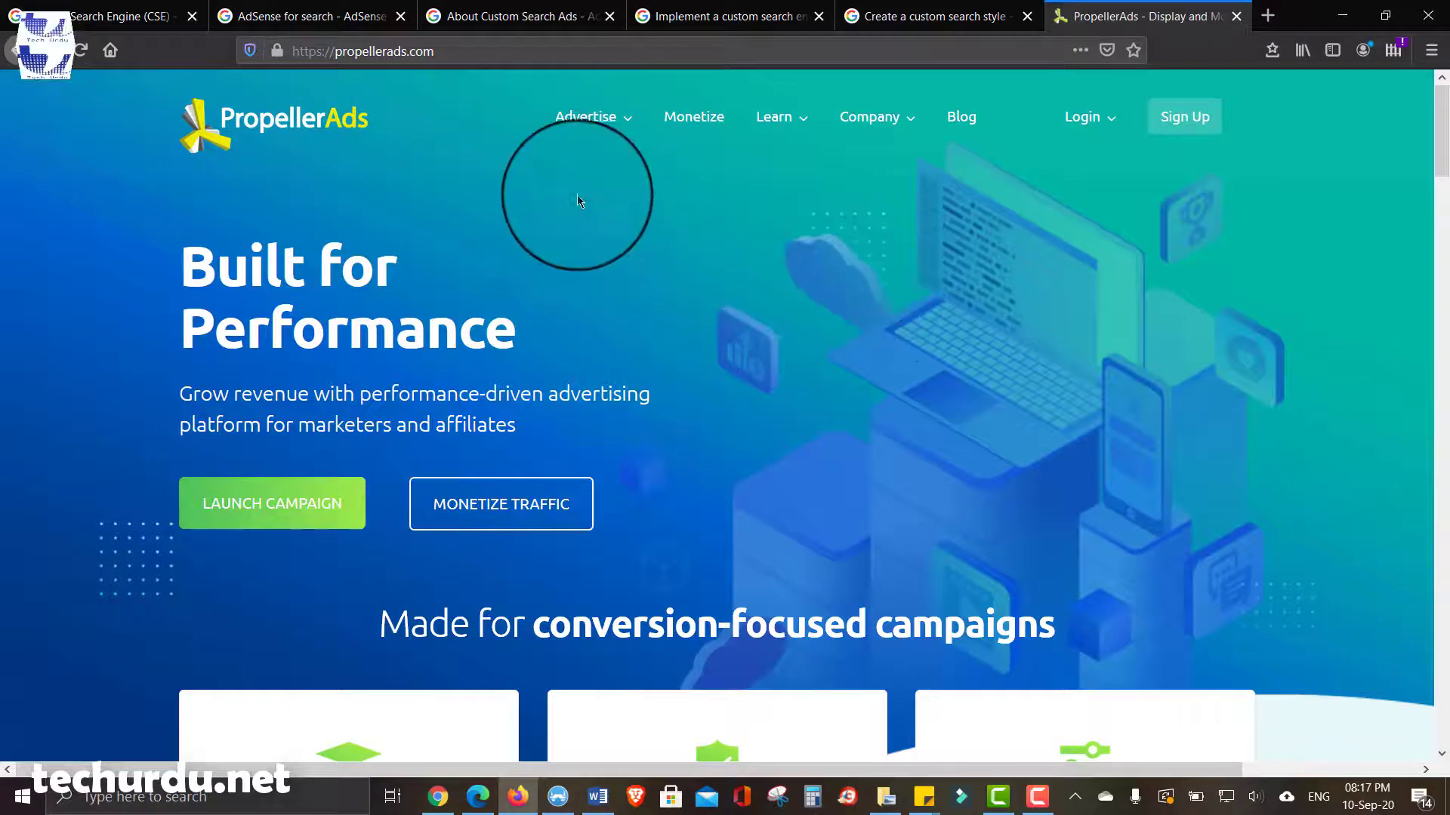
mouse_move(615, 142)
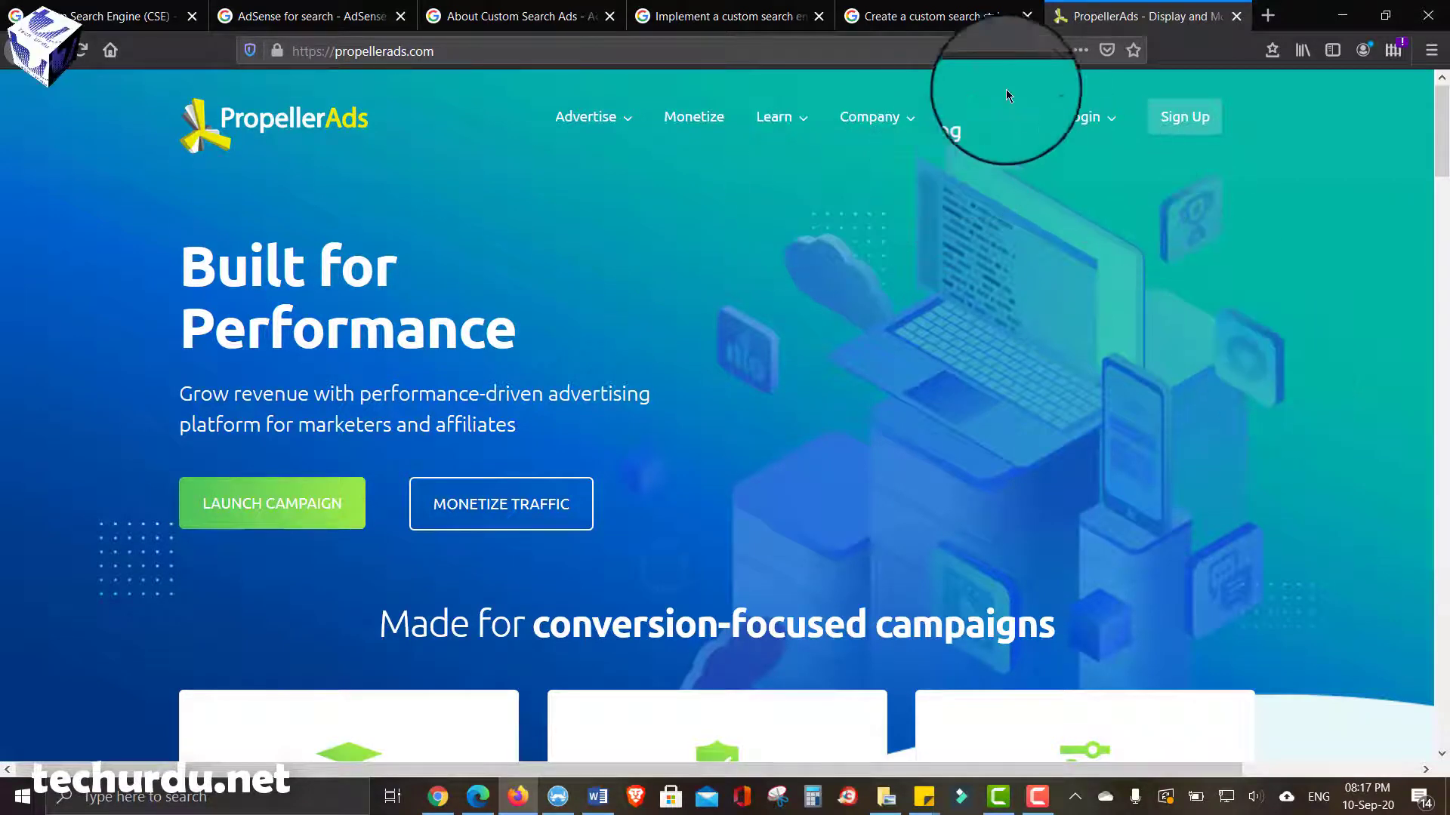
- Start registration and pick 'I'm A Publisher' as the account type
left_click(1185, 121)
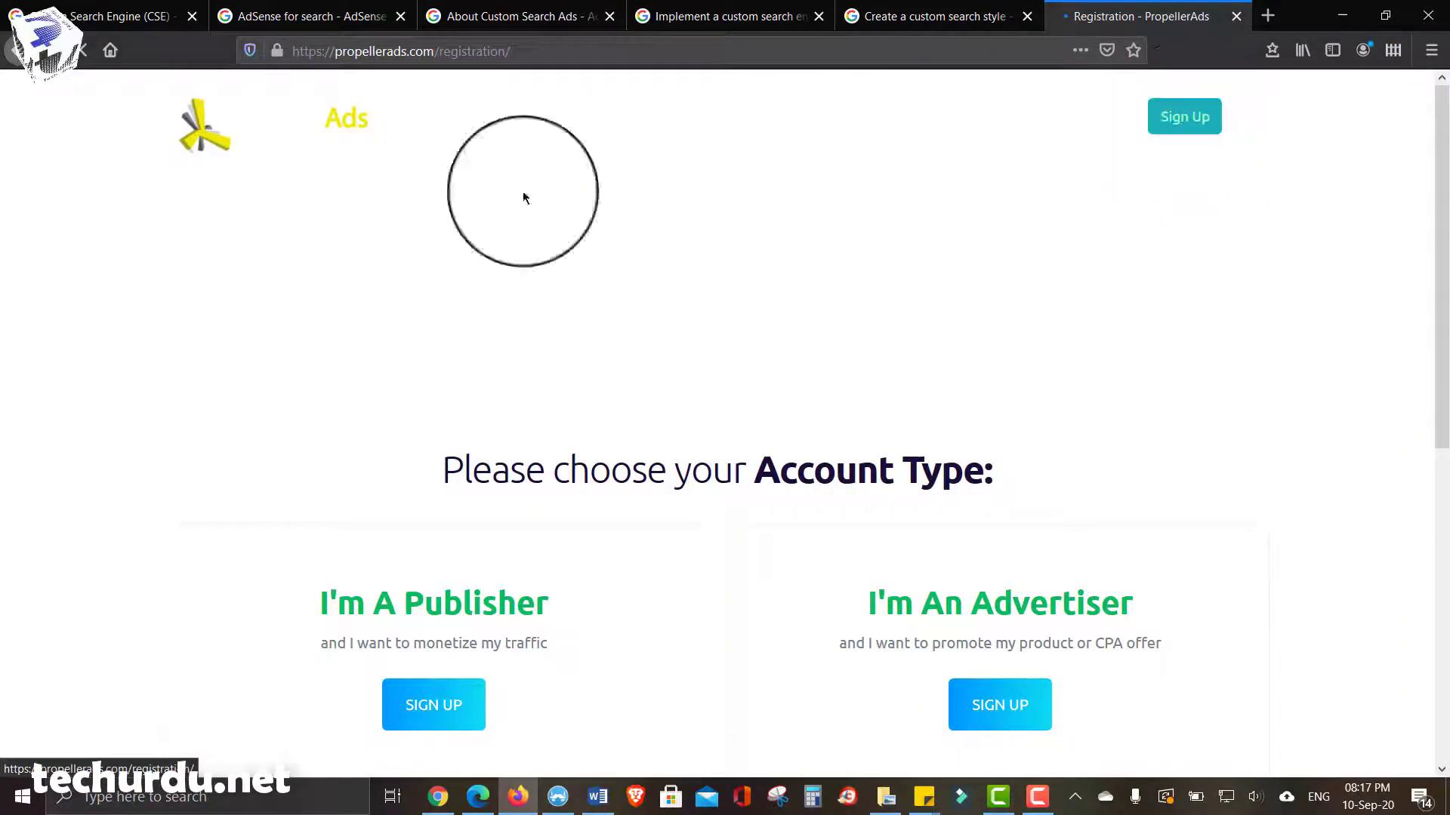
scroll(52, 275, "down", 2)
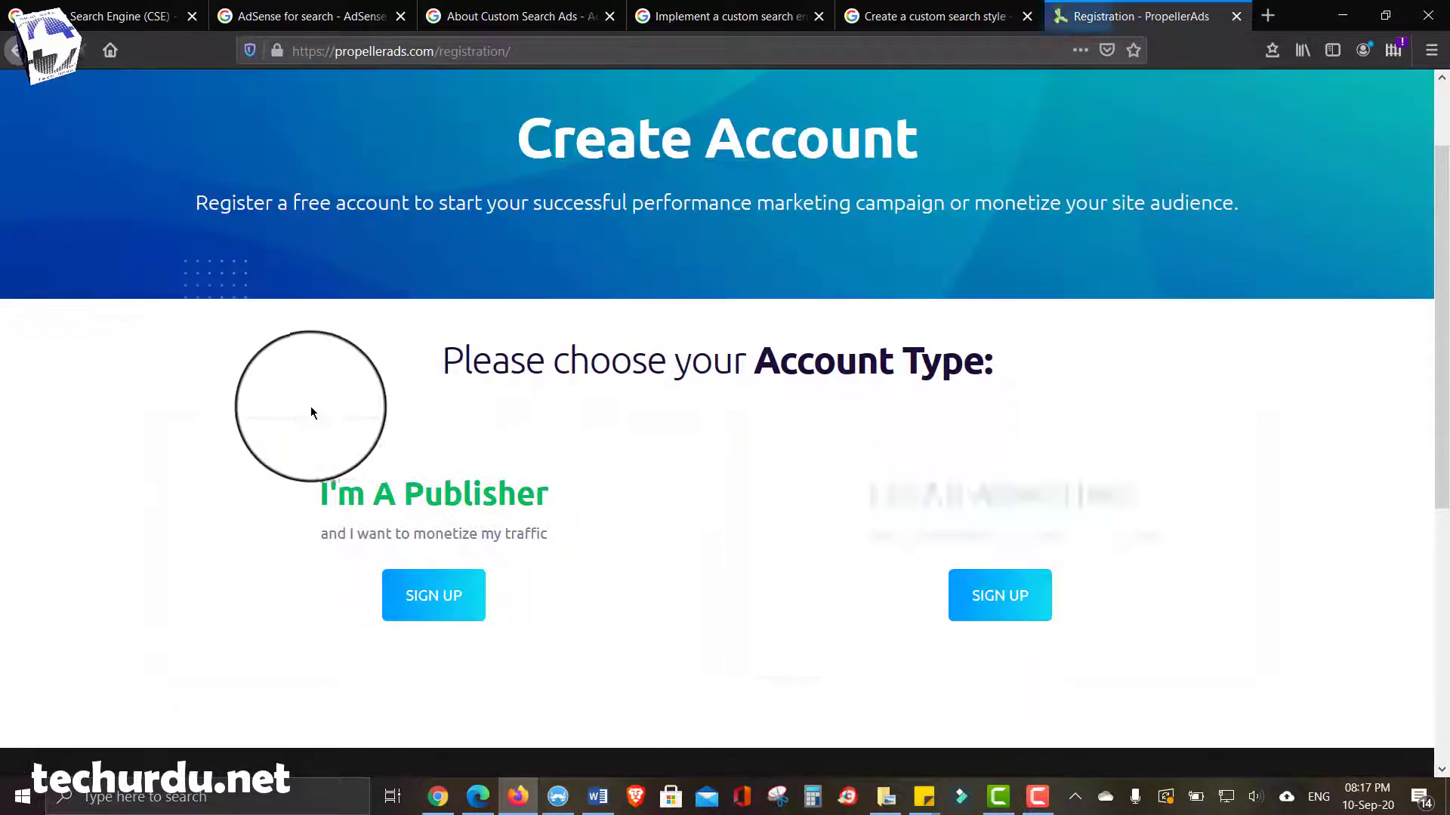
scroll(307, 411, "down", 2)
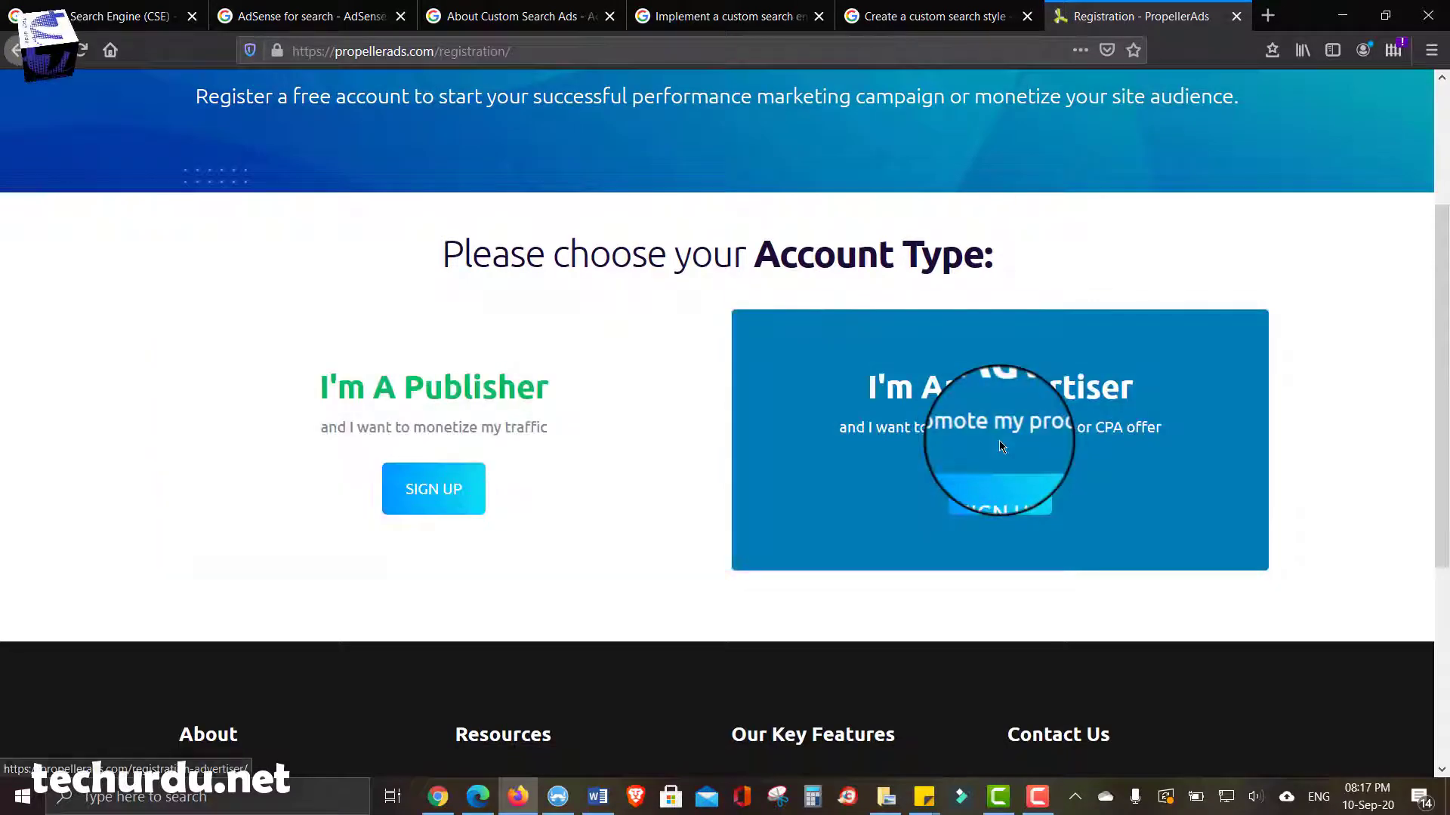
scroll(2, 376, "down", 1)
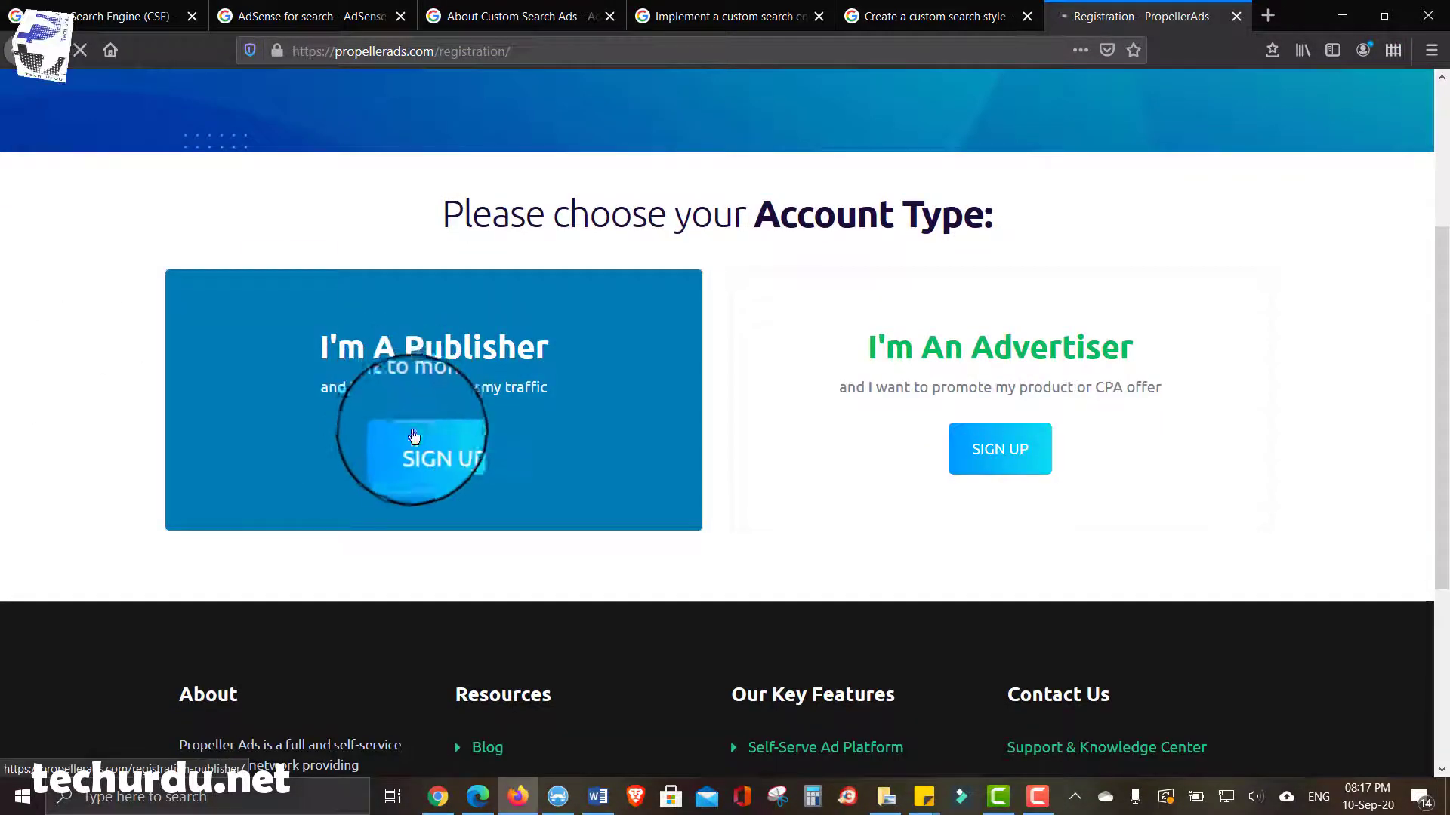
left_click(429, 449)
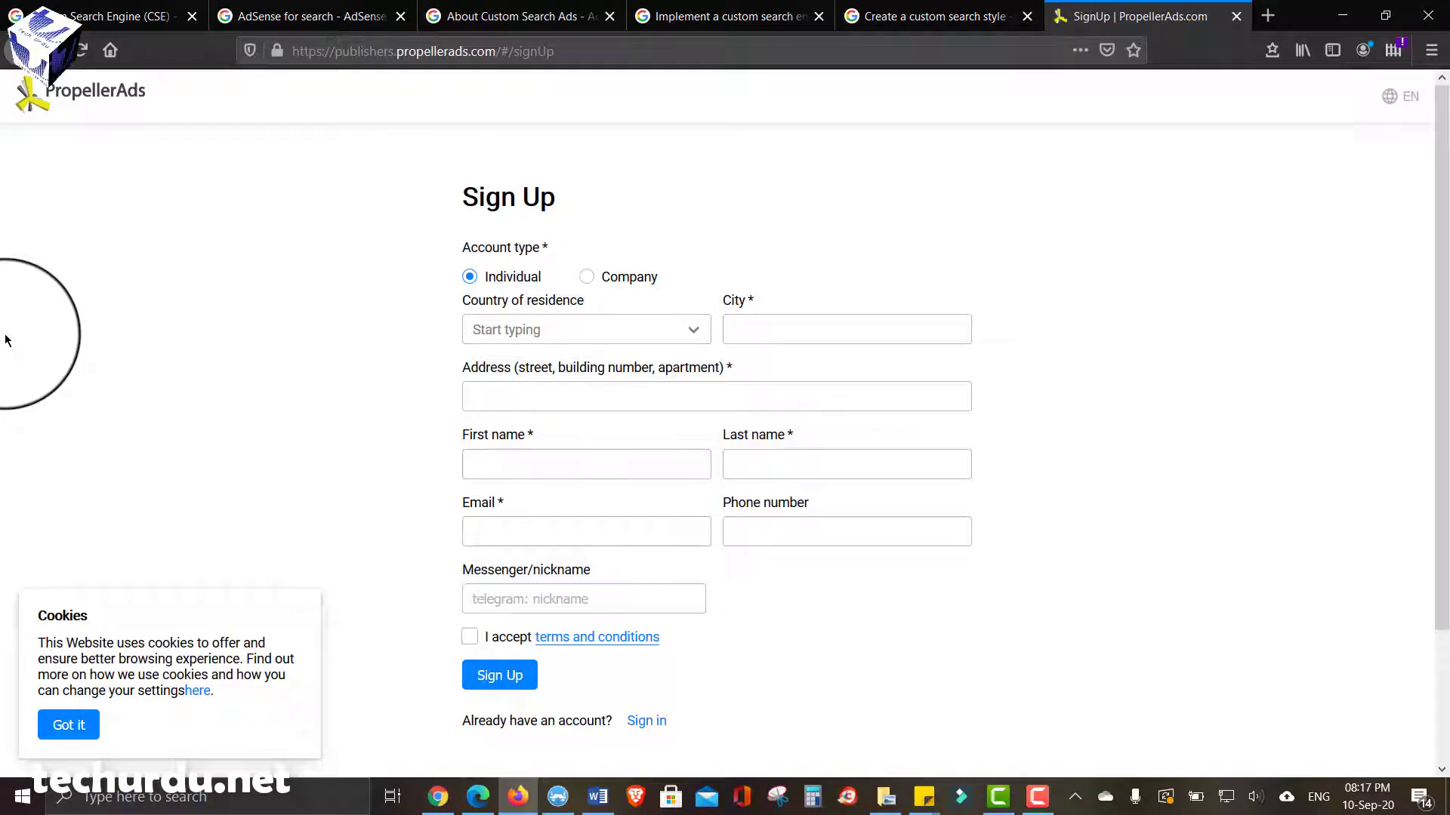
- Dismiss the cookie notice, choose Pakistan as country, and enter the city and street address
left_click(75, 733)
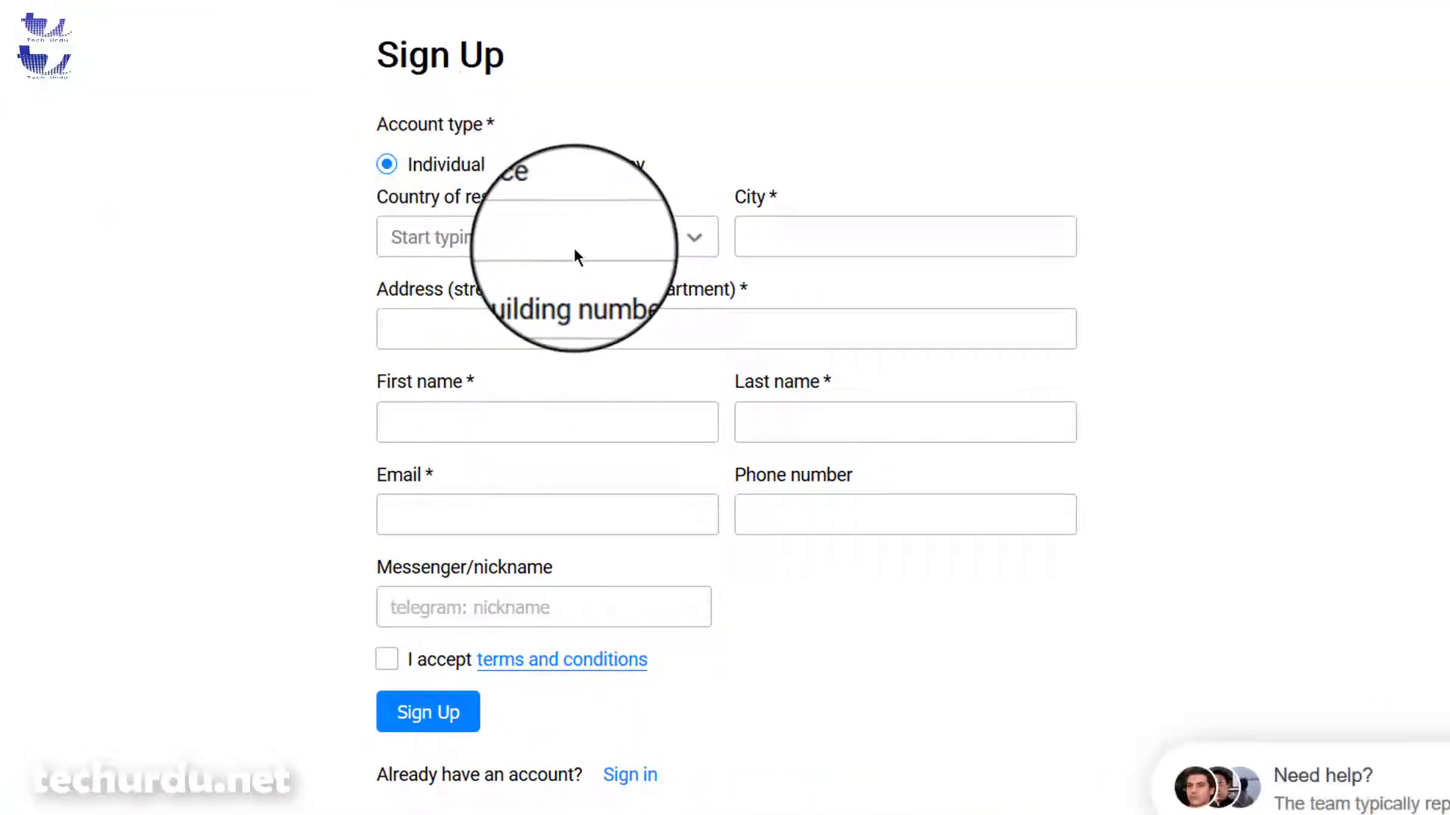
left_click(527, 239)
type("Pak")
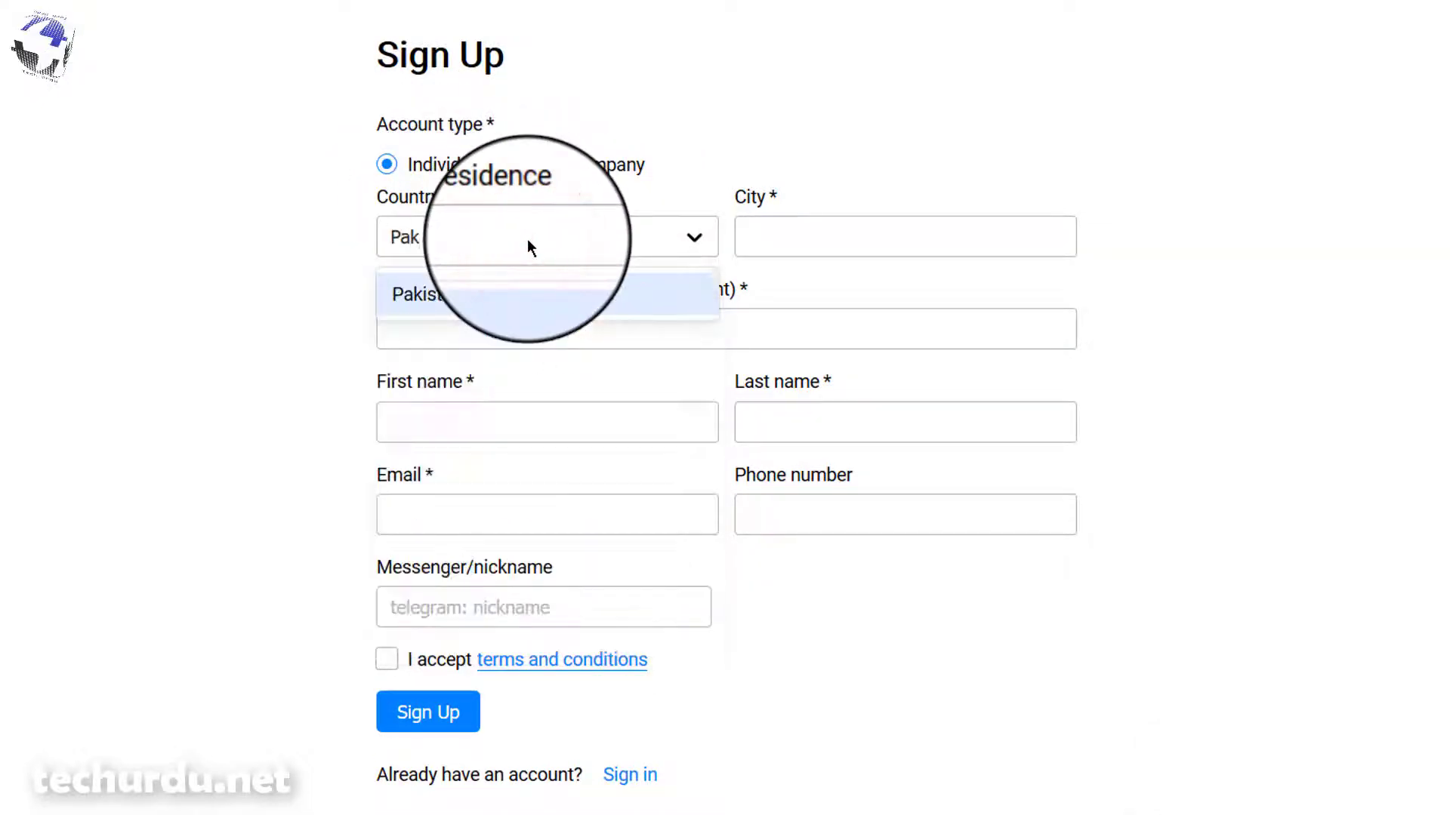
left_click(432, 293)
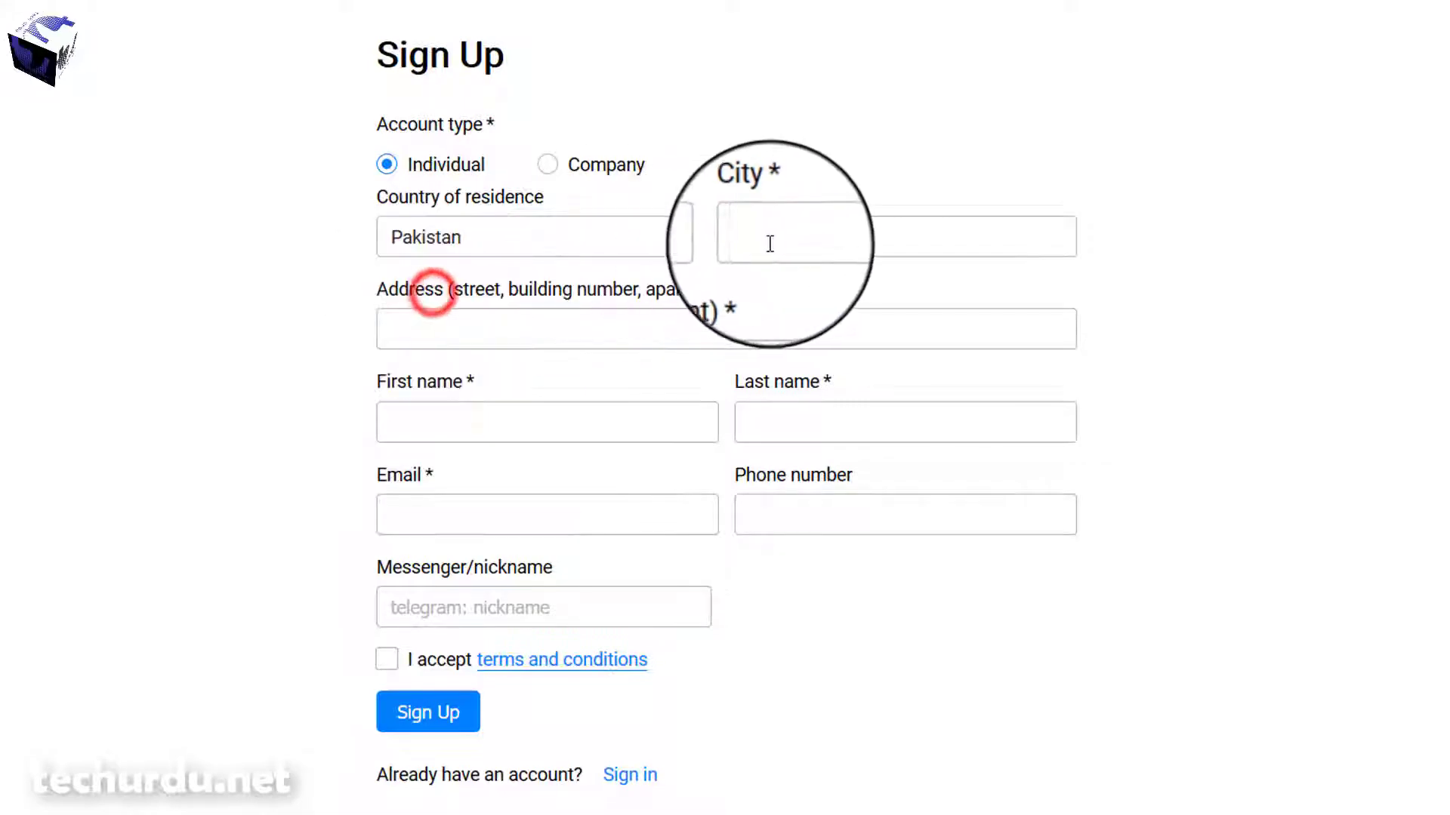
left_click(783, 243)
type("Quetta")
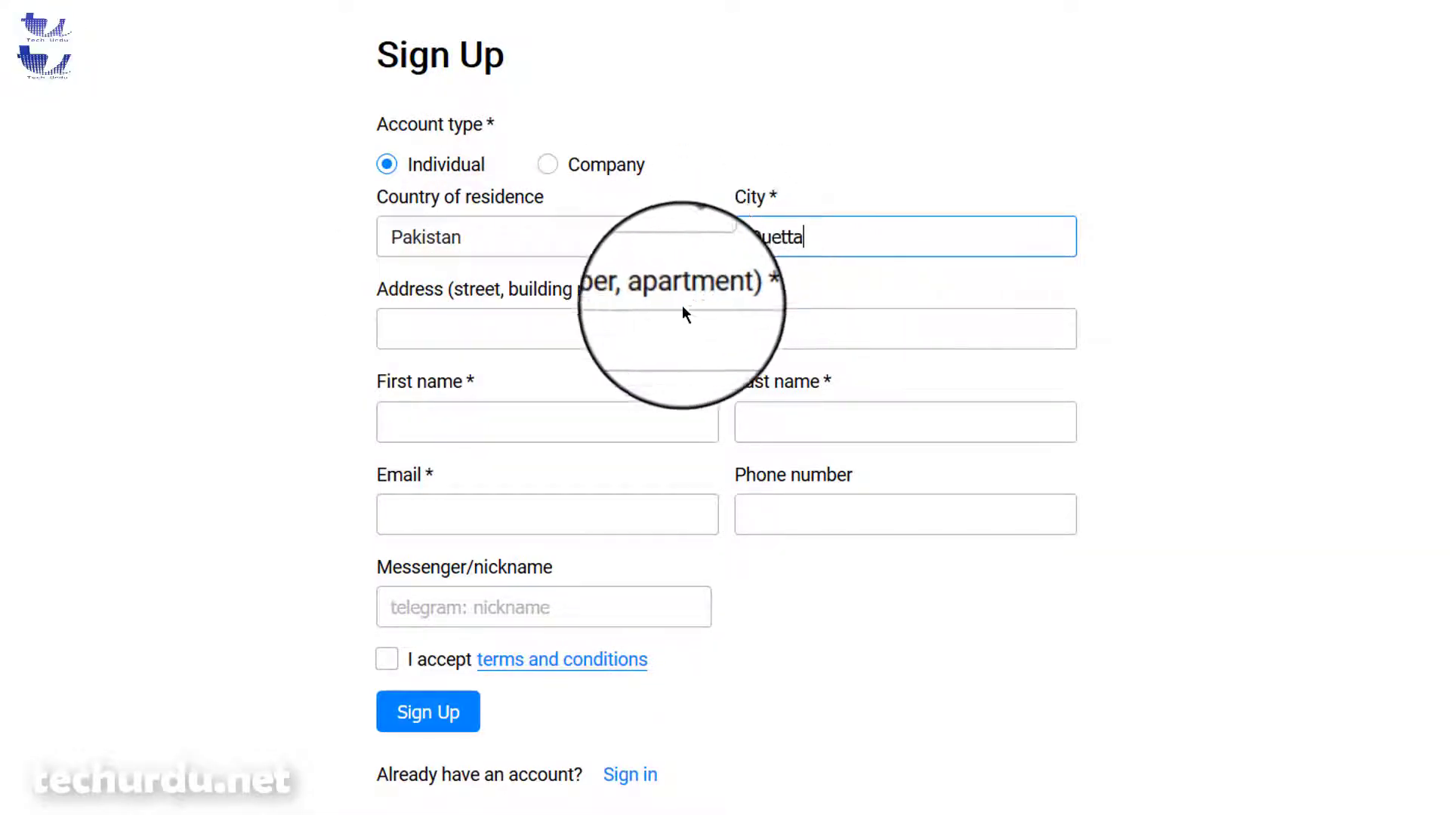
left_click(633, 330)
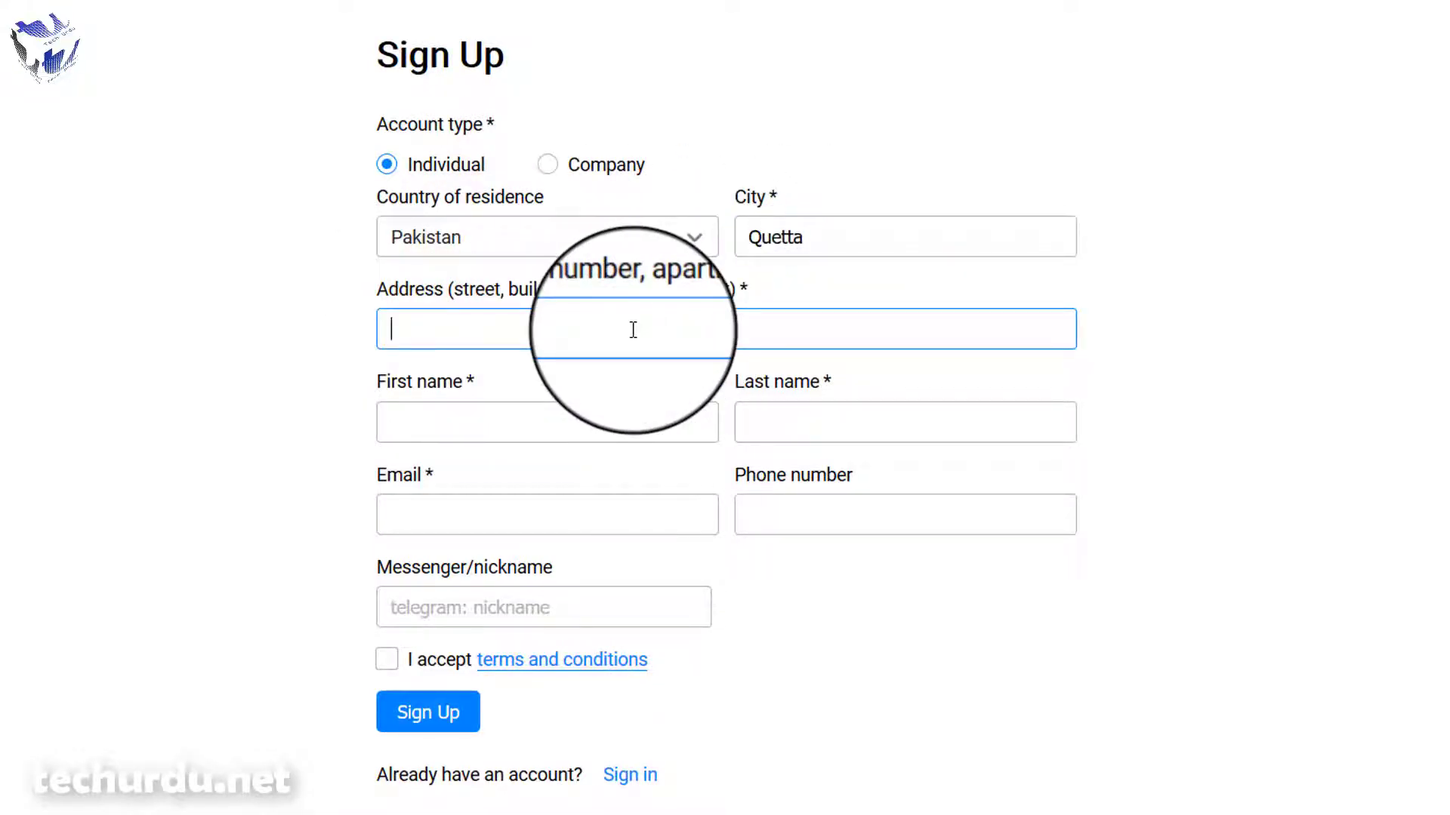
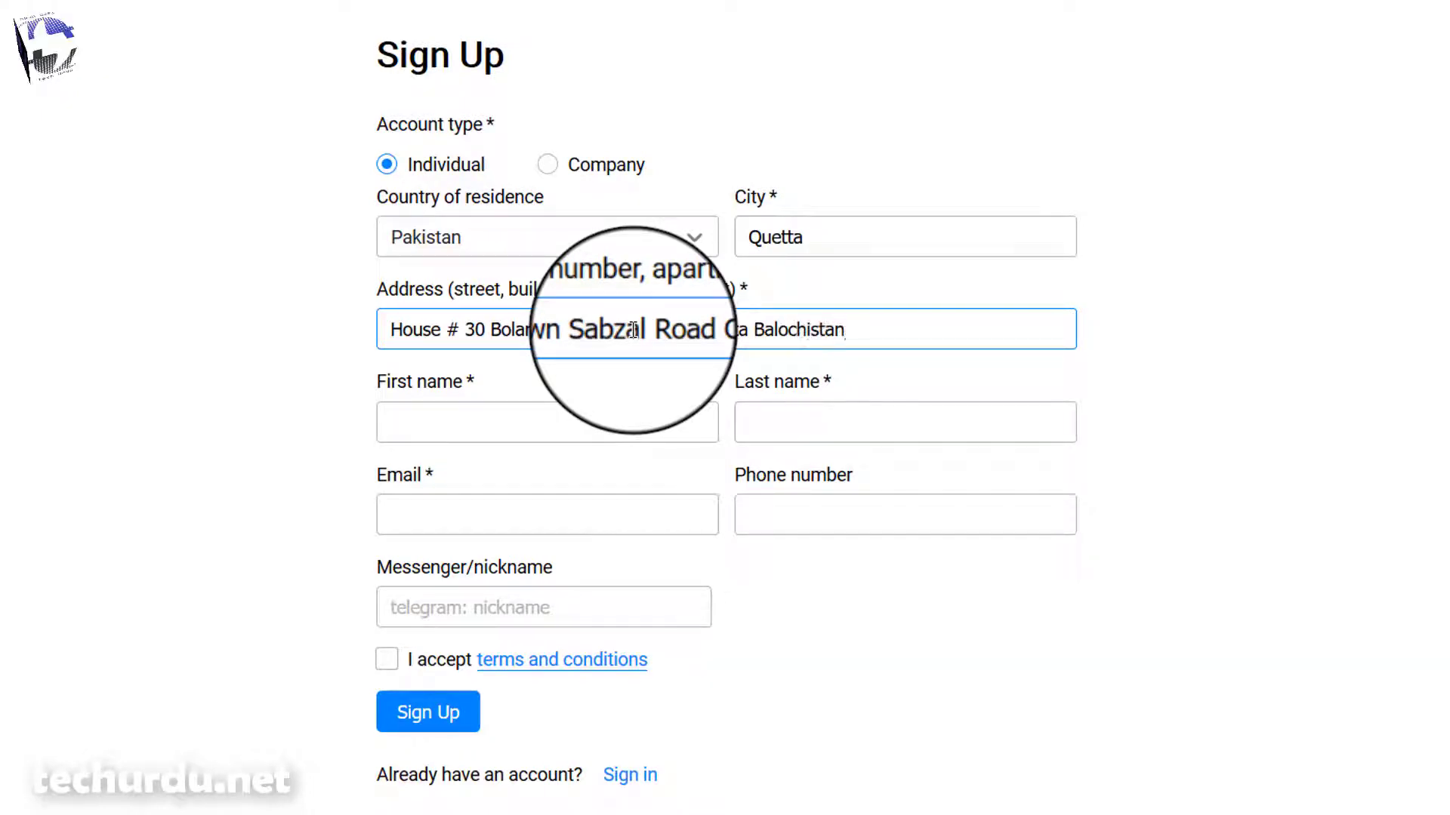
- Fill in the publisher's first name, last name and e-mail fields
left_click(623, 431)
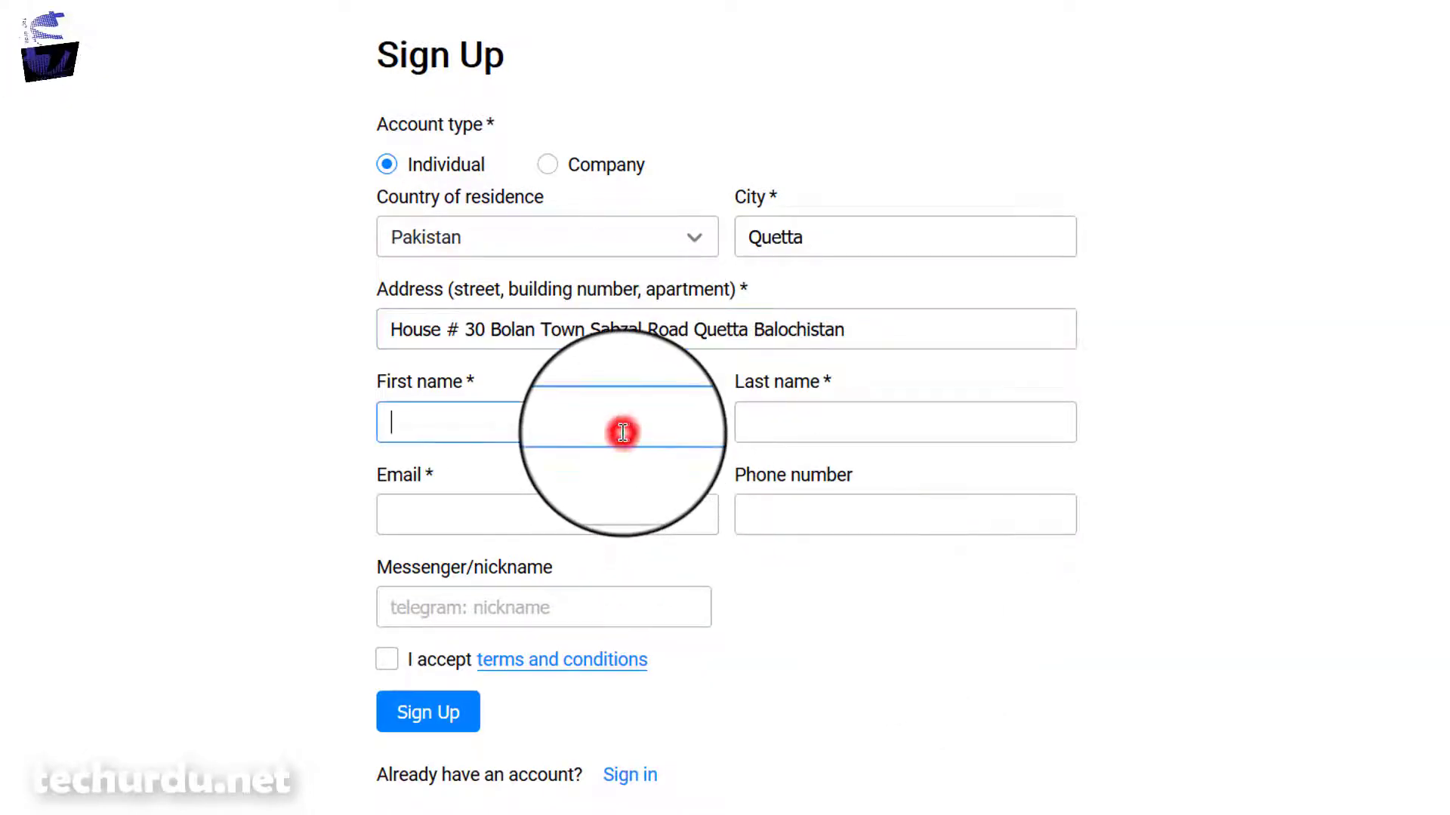
key("Tab")
left_click(524, 512)
type("tu")
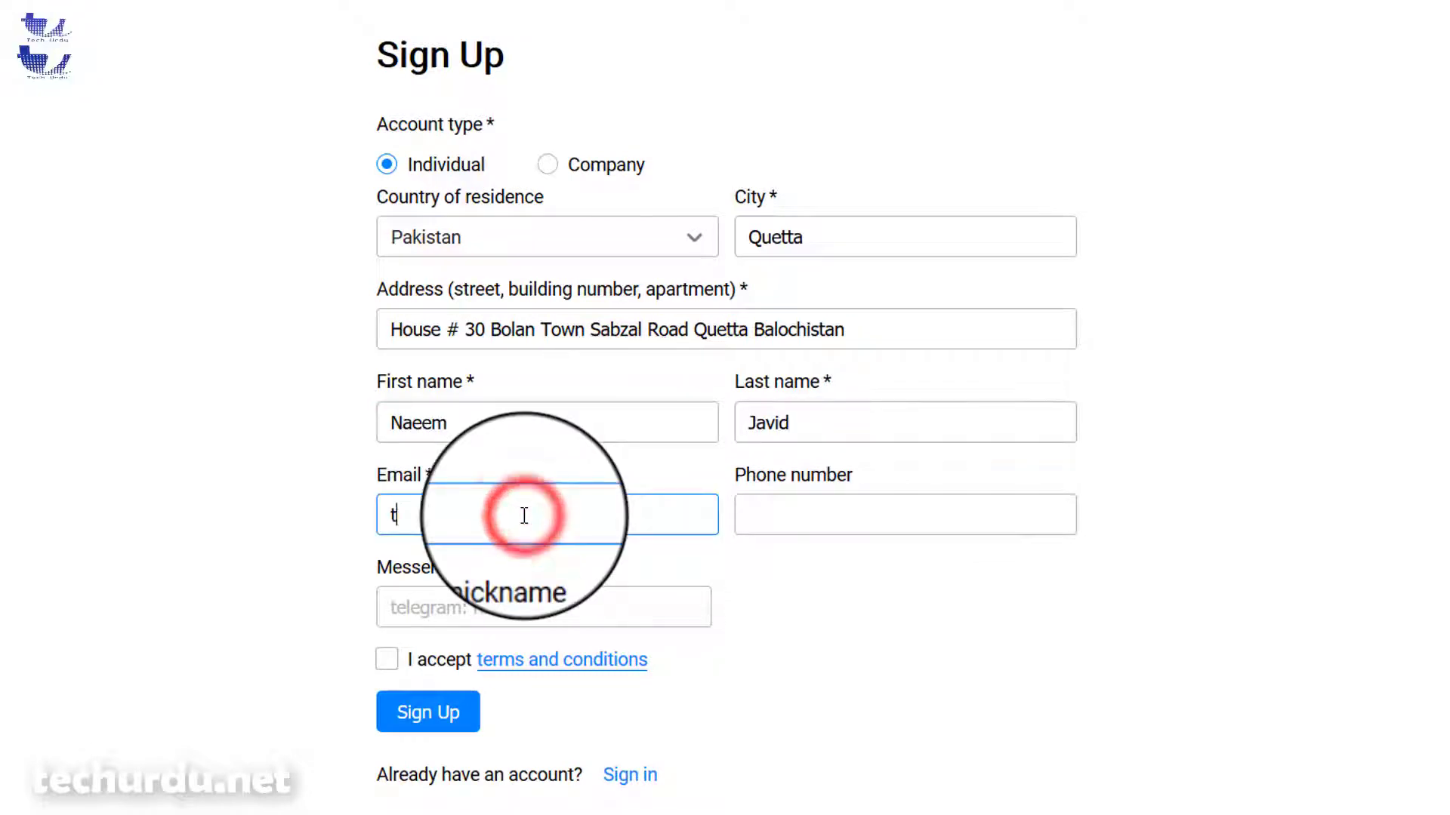
type("la")
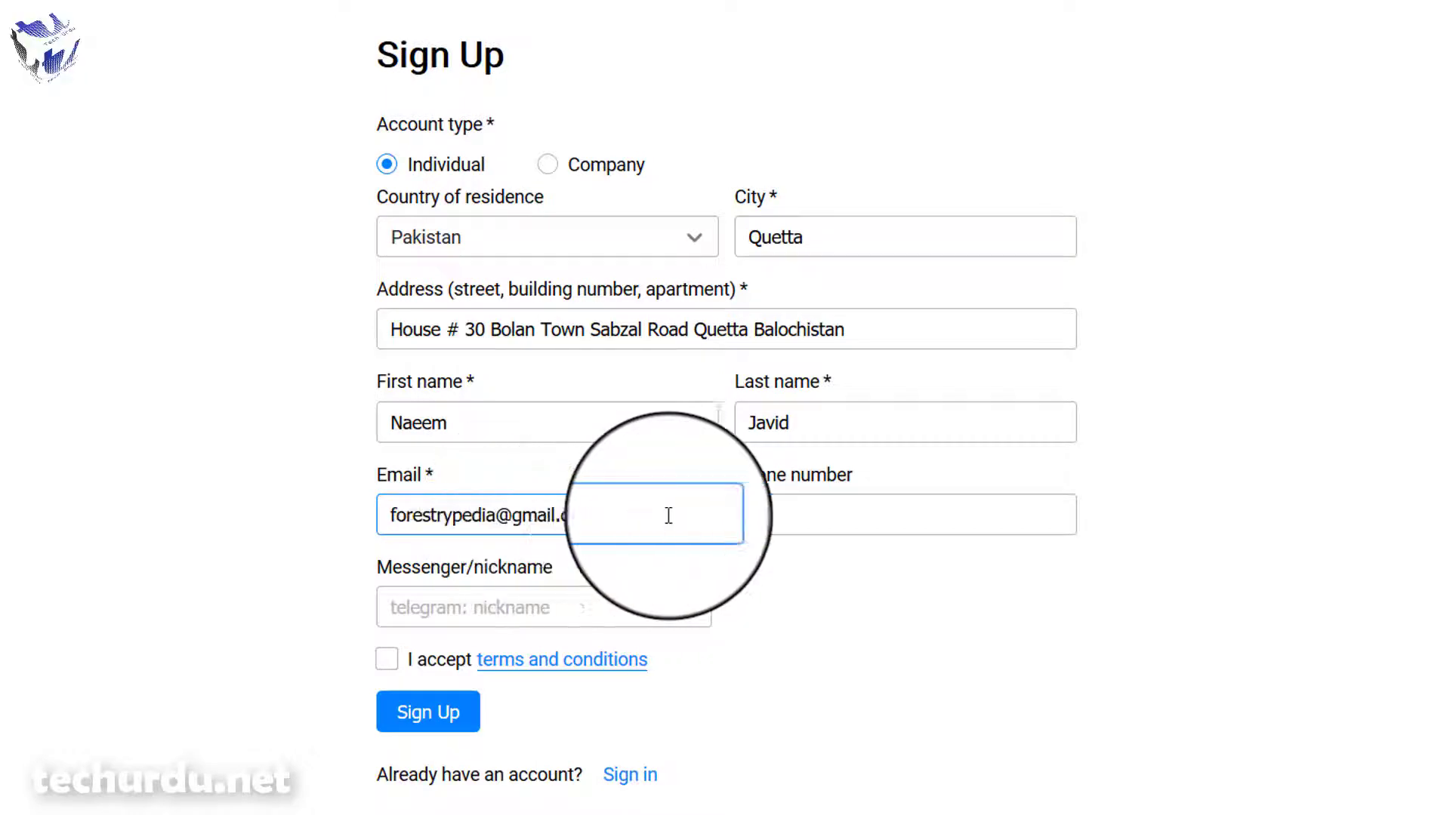
left_click(786, 509)
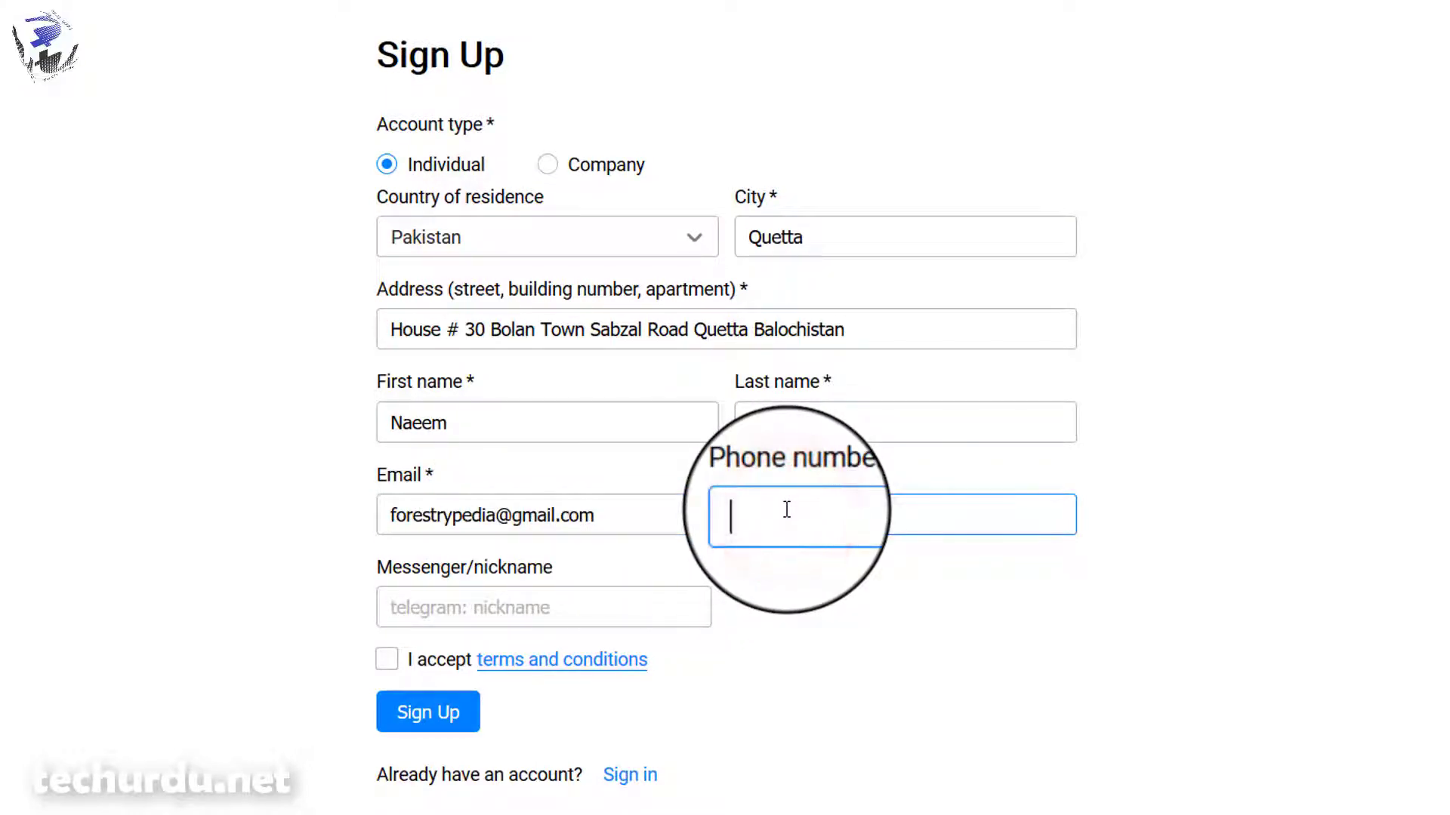
left_click(425, 606)
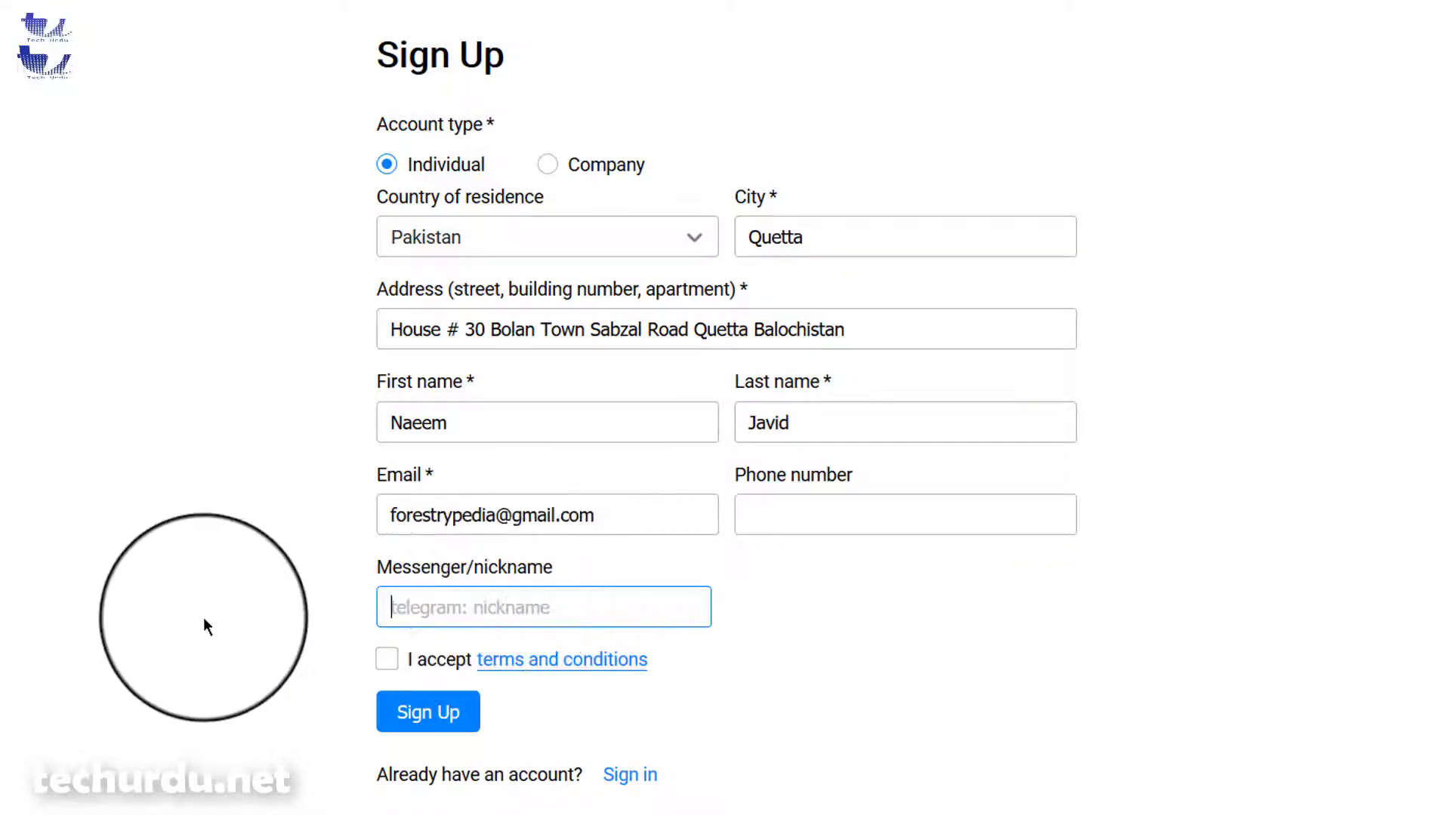
- Accept the terms and conditions and submit the sign-up form
scroll(202, 617, "down", 1)
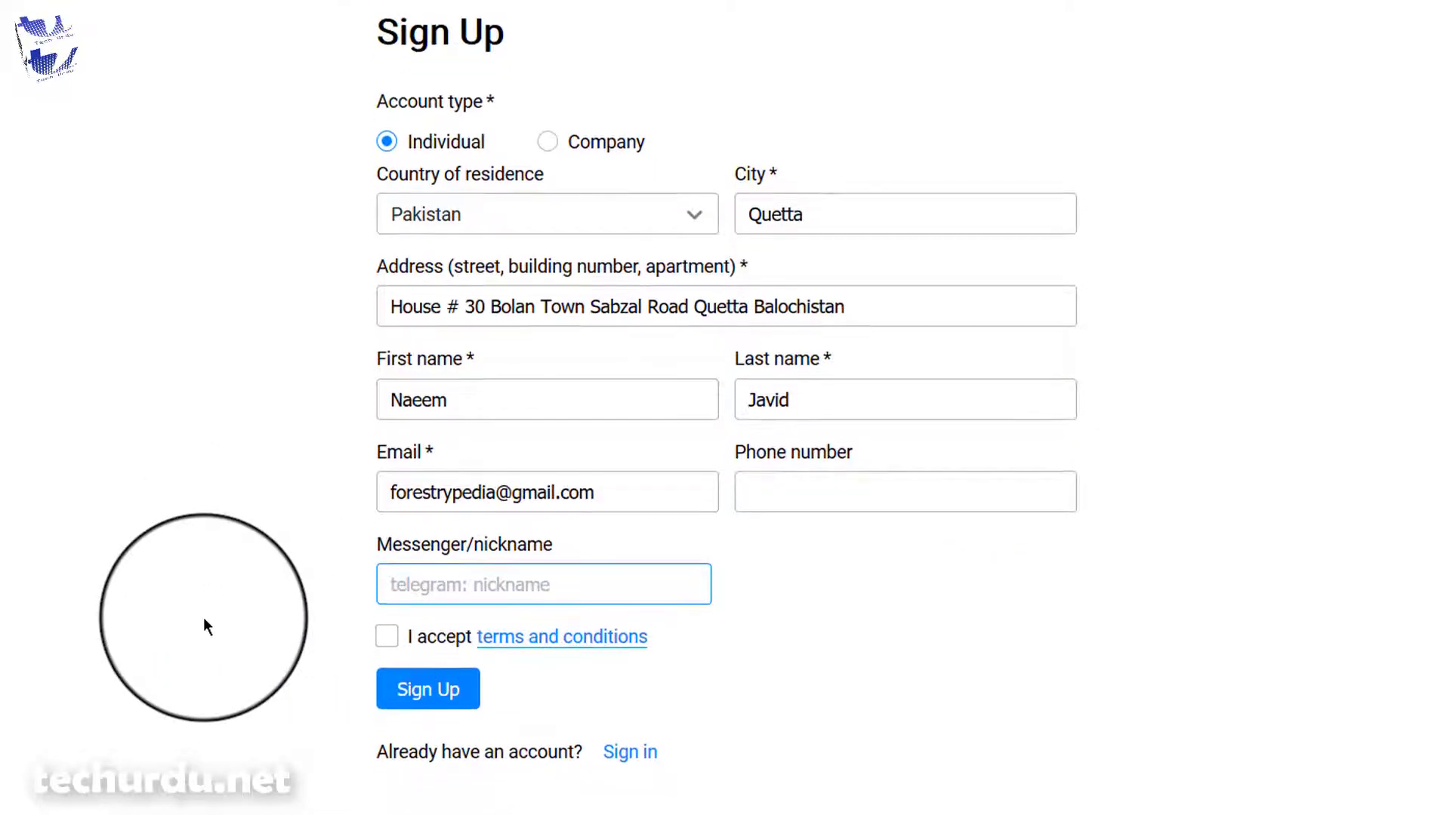
left_click(389, 642)
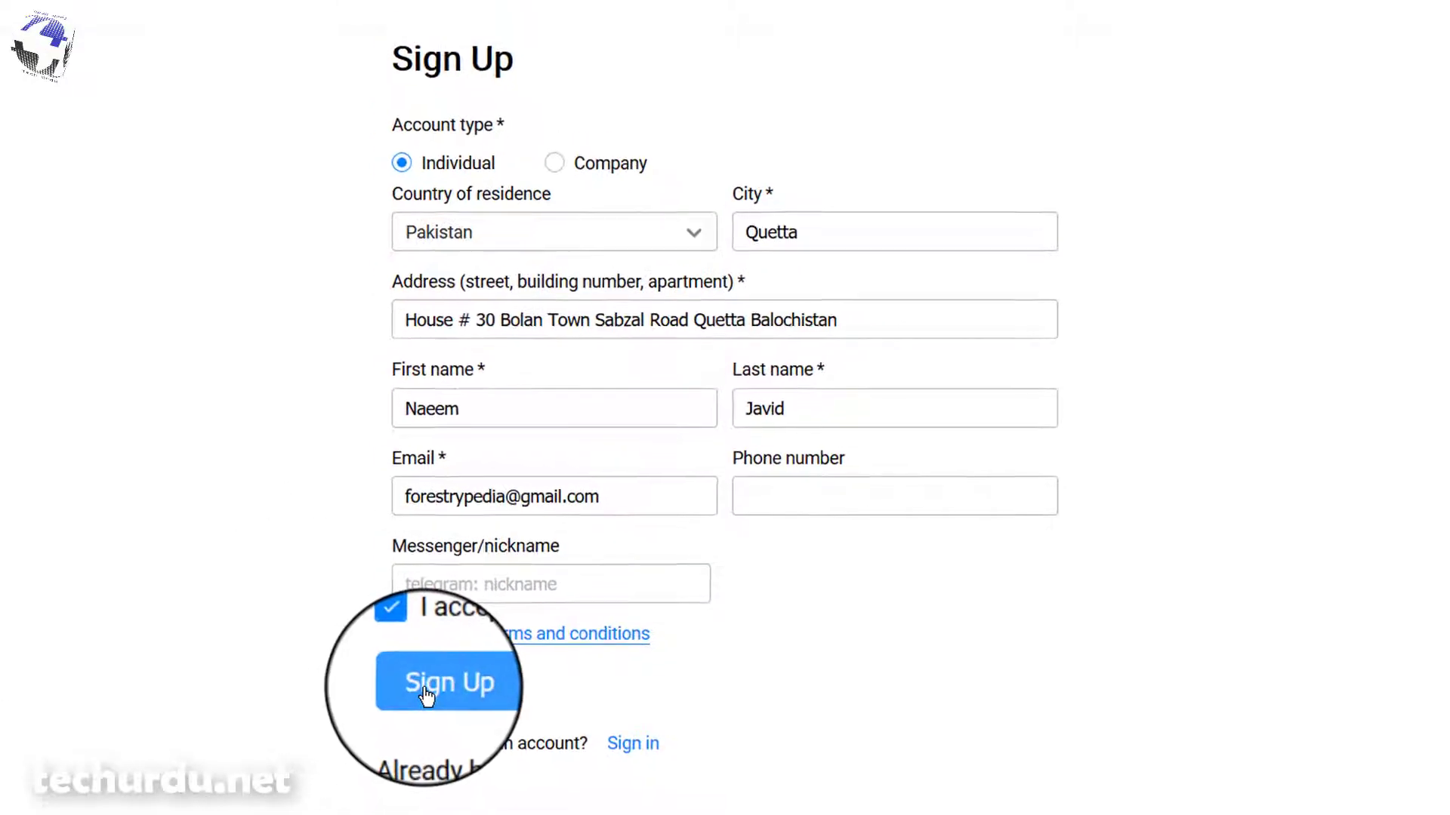
left_click(427, 691)
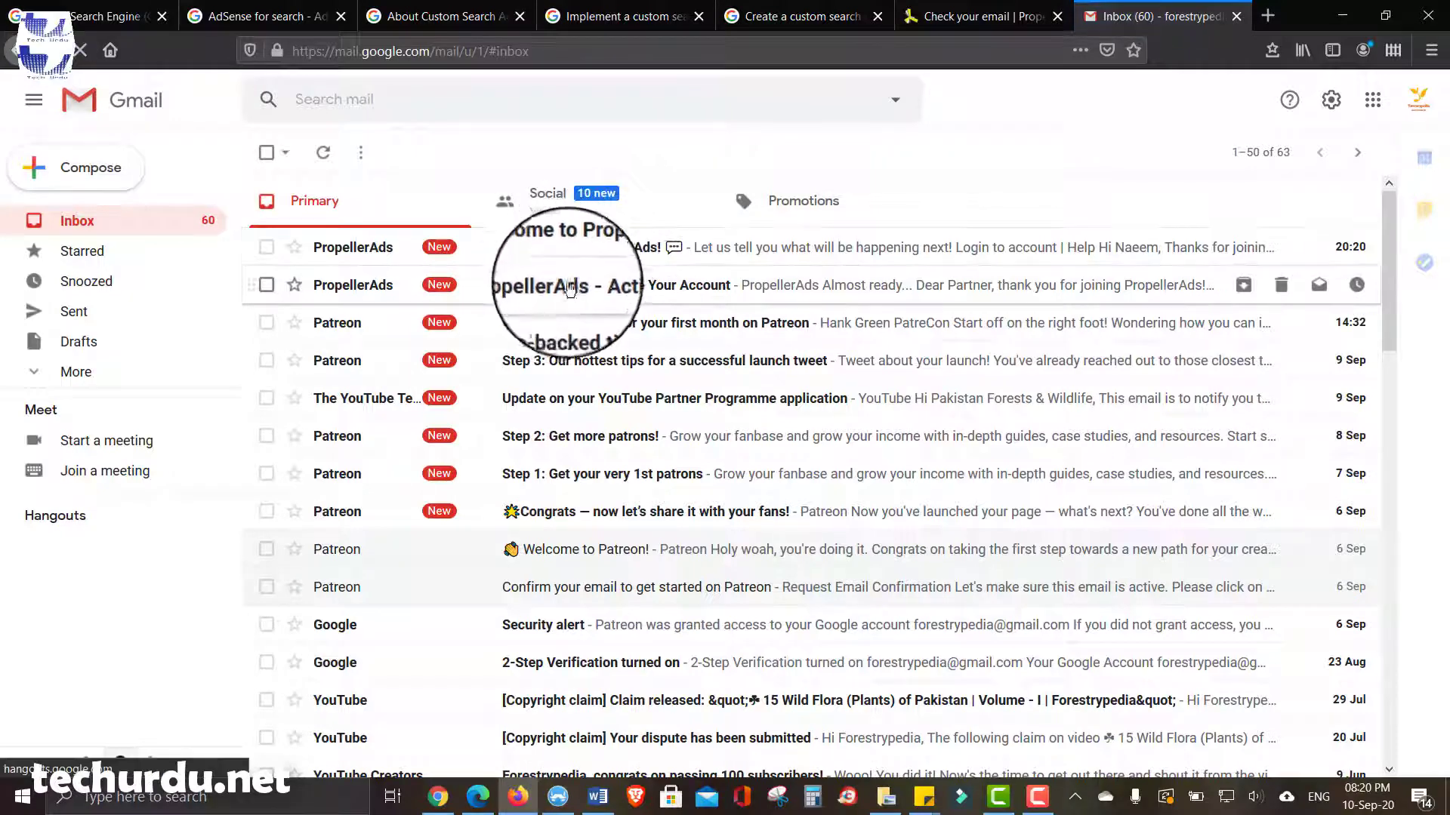
- Open the 'PropellerAds - Activate Your Account' email and follow its VERIFY ACCOUNT link
left_click(608, 288)
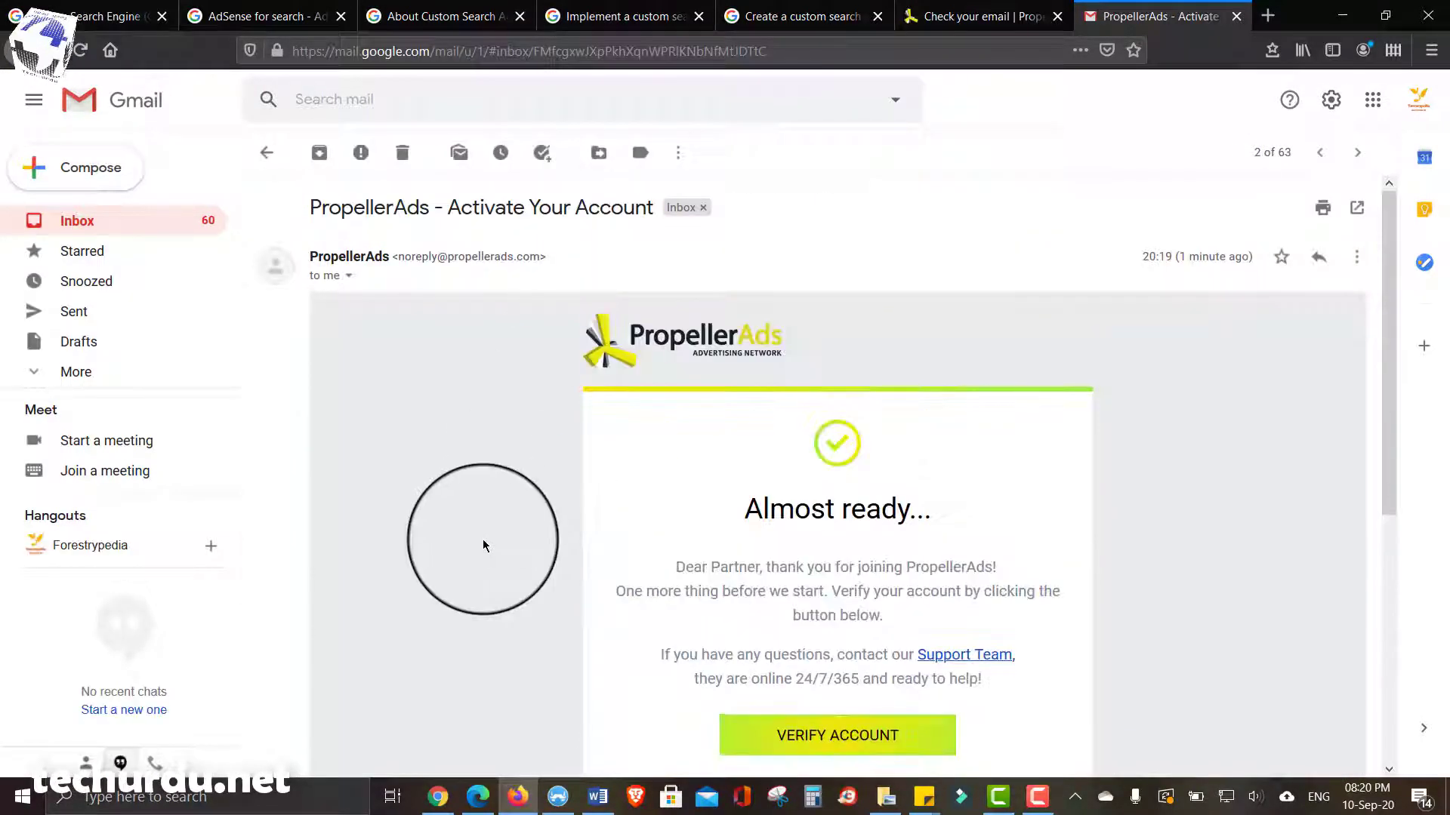
scroll(484, 545, "down", 2)
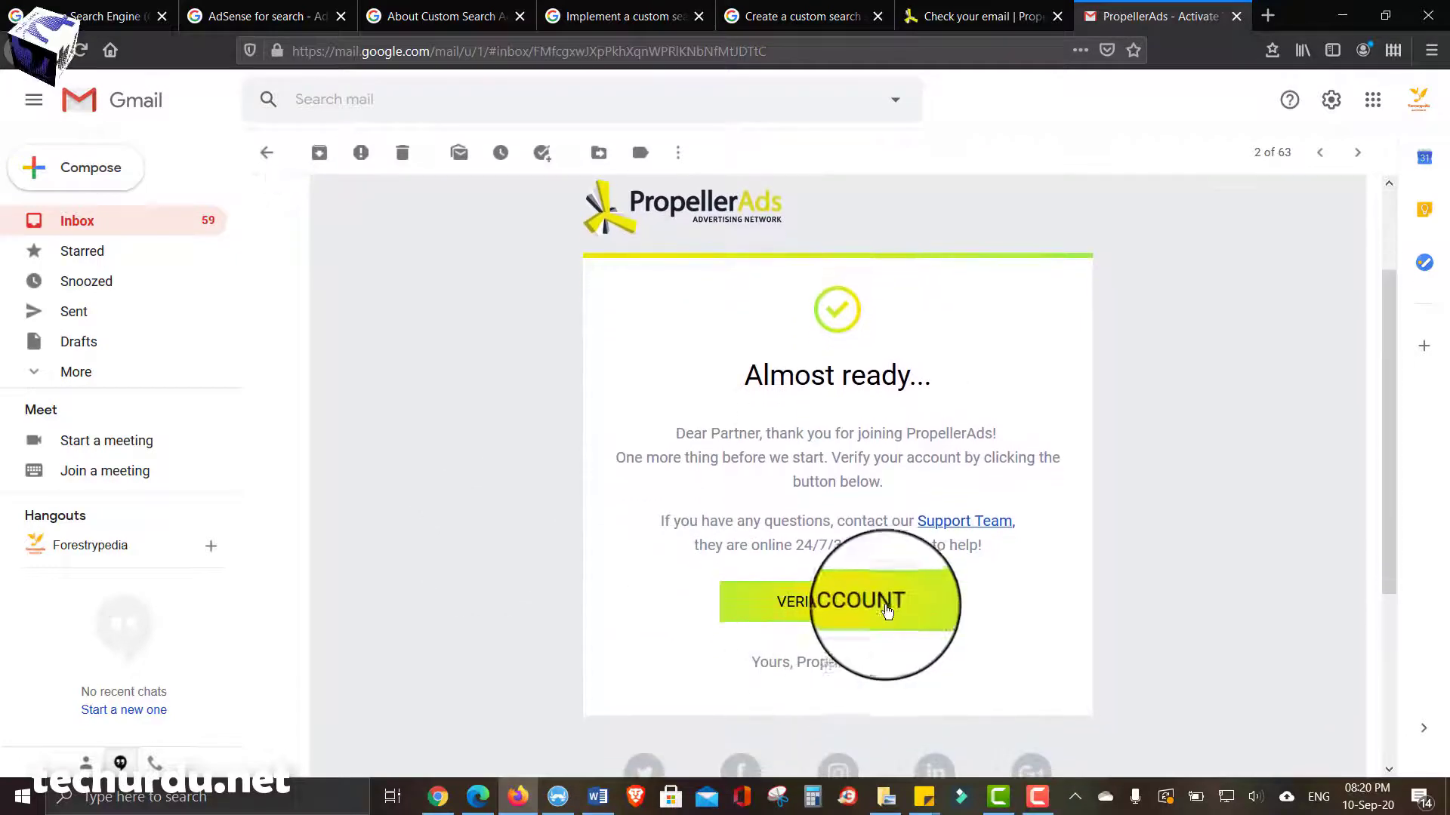
left_click(888, 610)
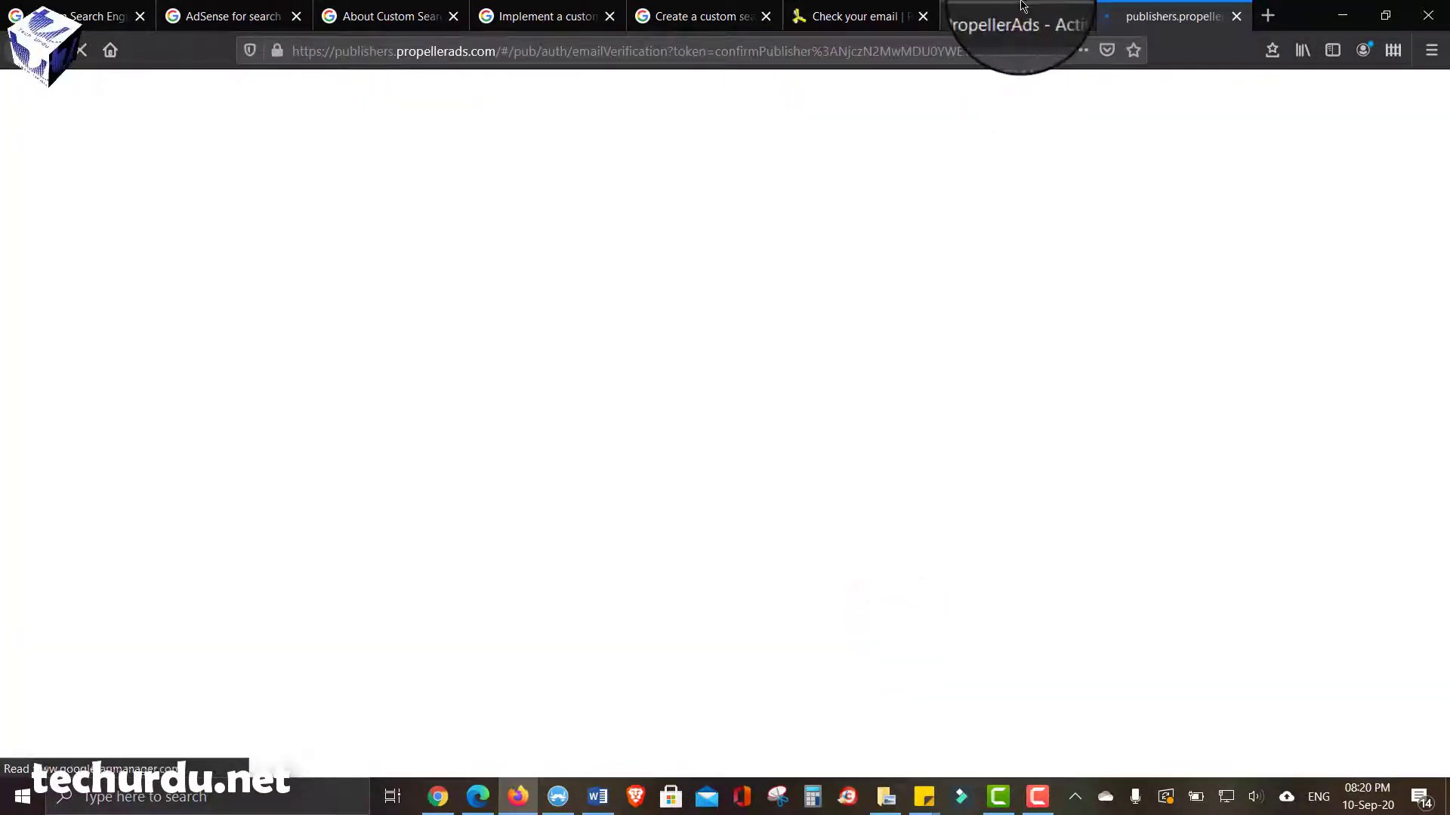
- Read the 'Welcome to PropellerAds!' email in Gmail, then return to the password creation page
left_click(1019, 16)
left_click(266, 152)
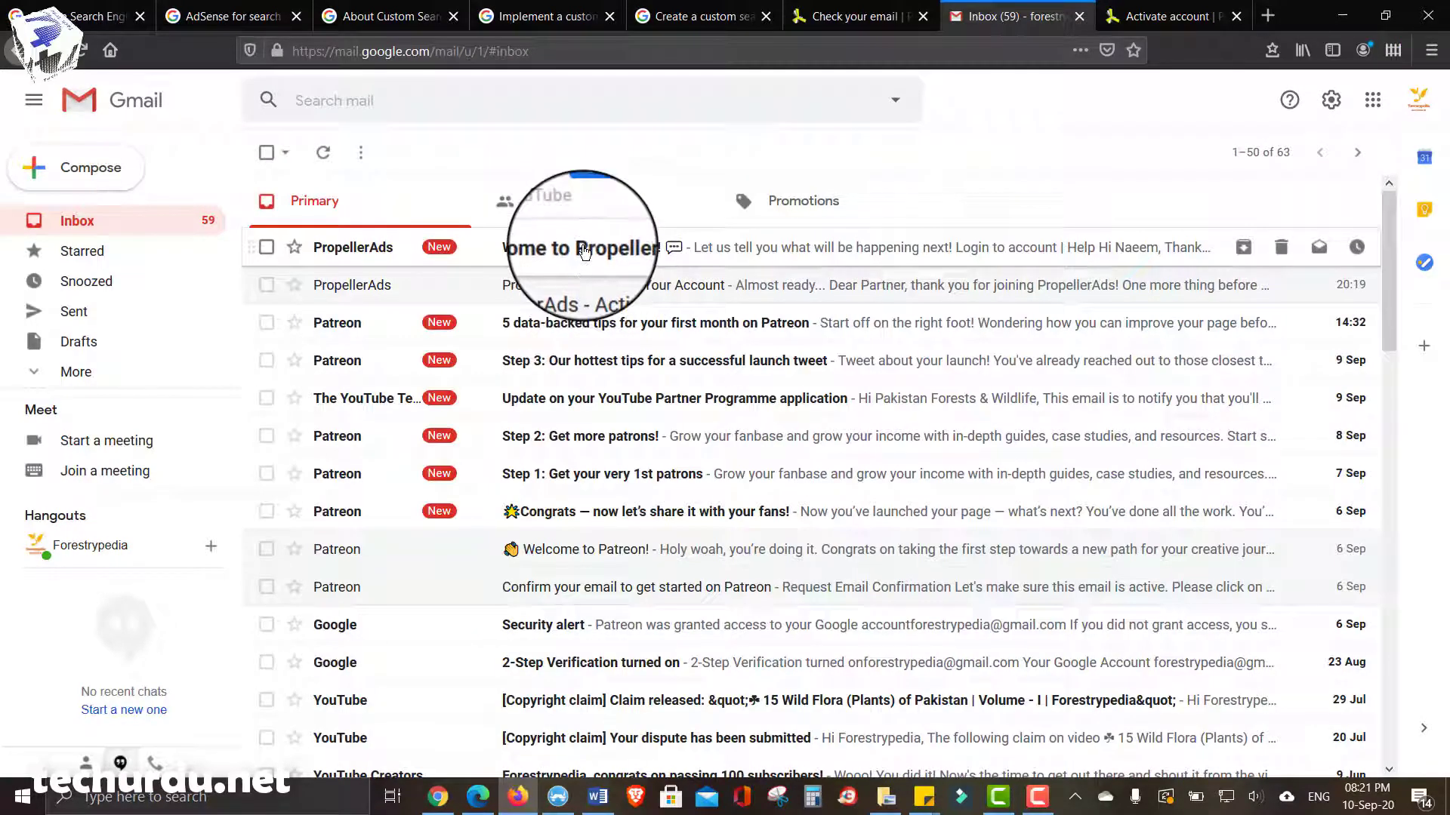
left_click(583, 249)
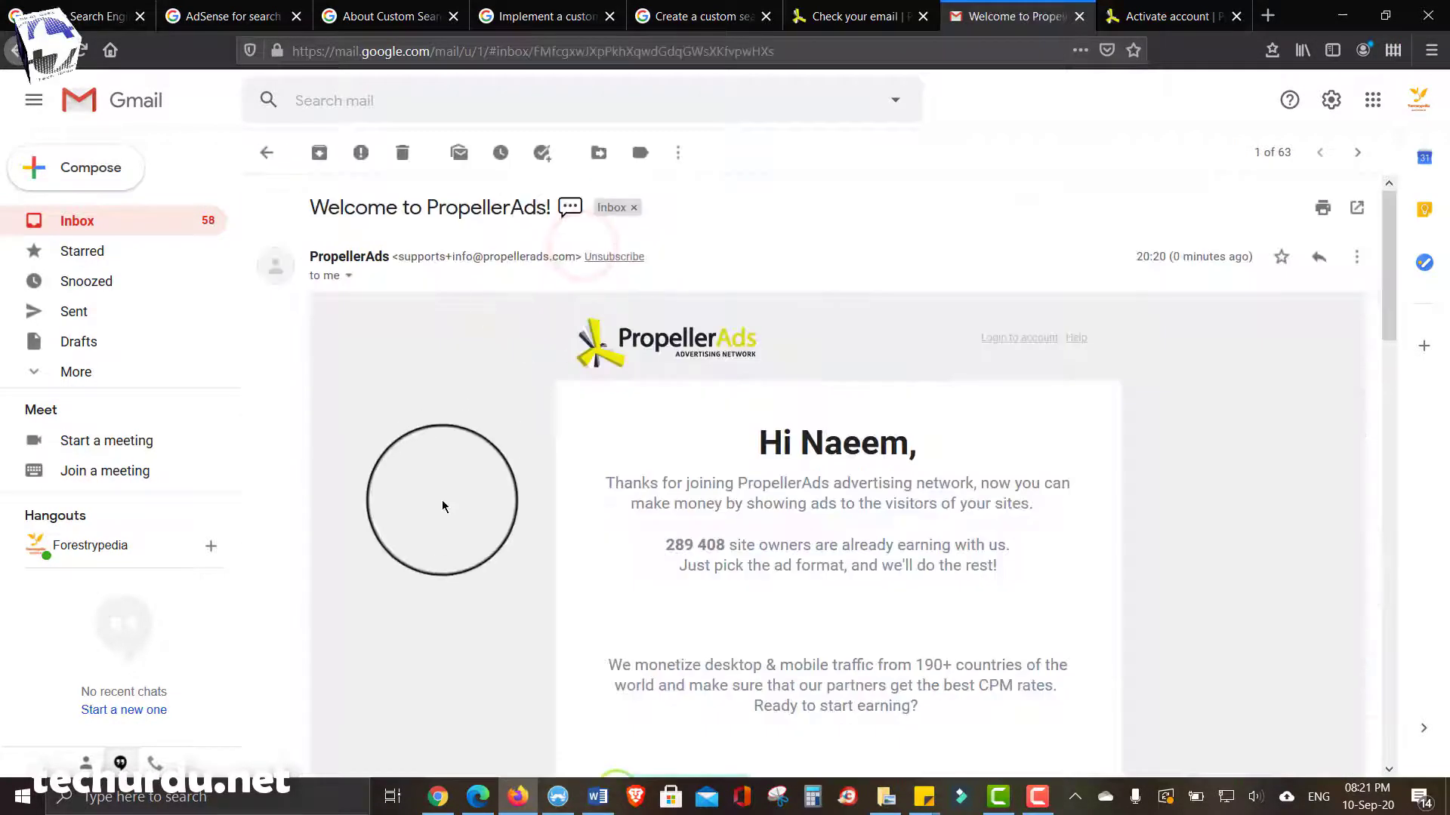
scroll(443, 506, "down", 1)
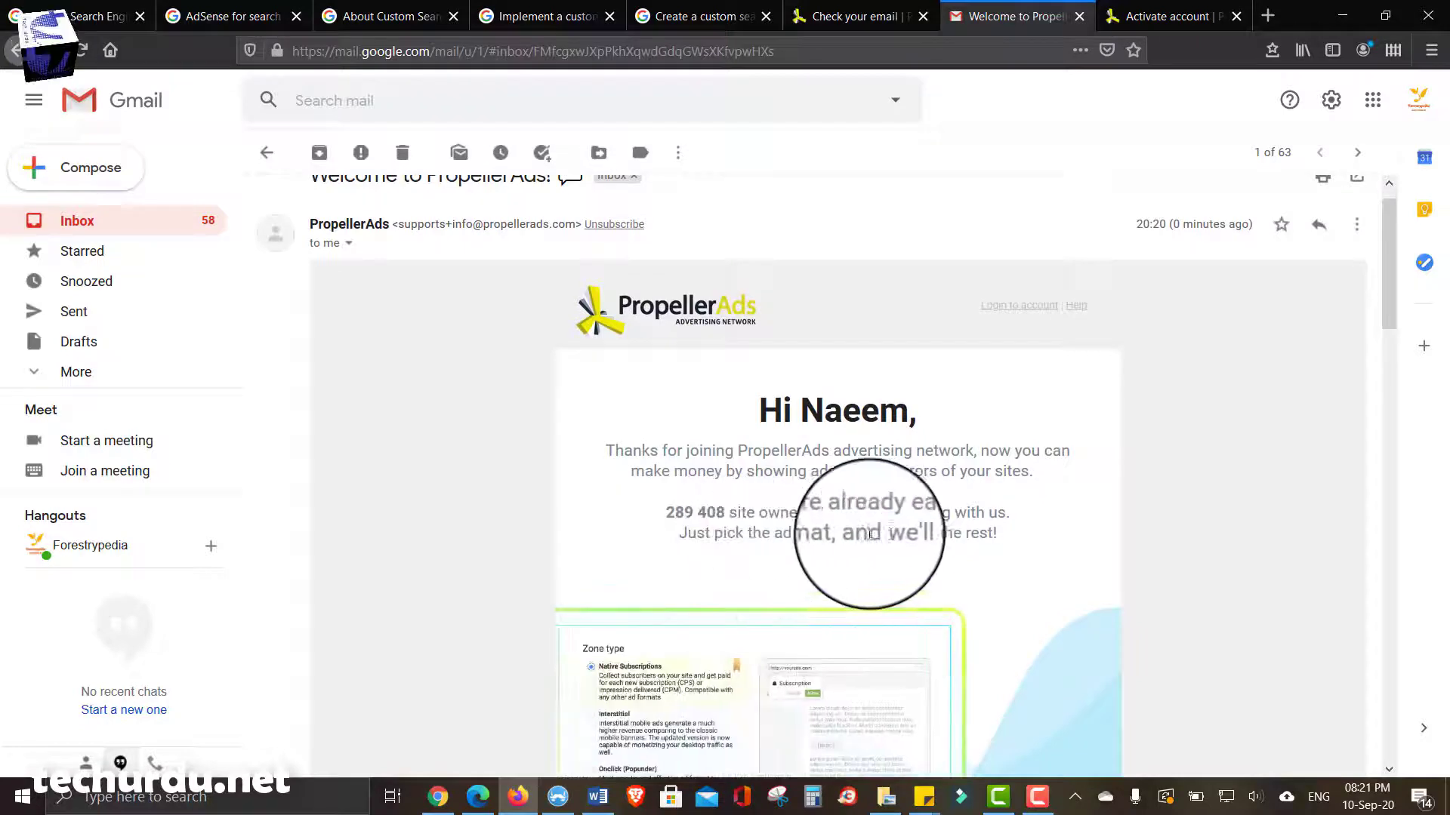
scroll(597, 503, "down", 2)
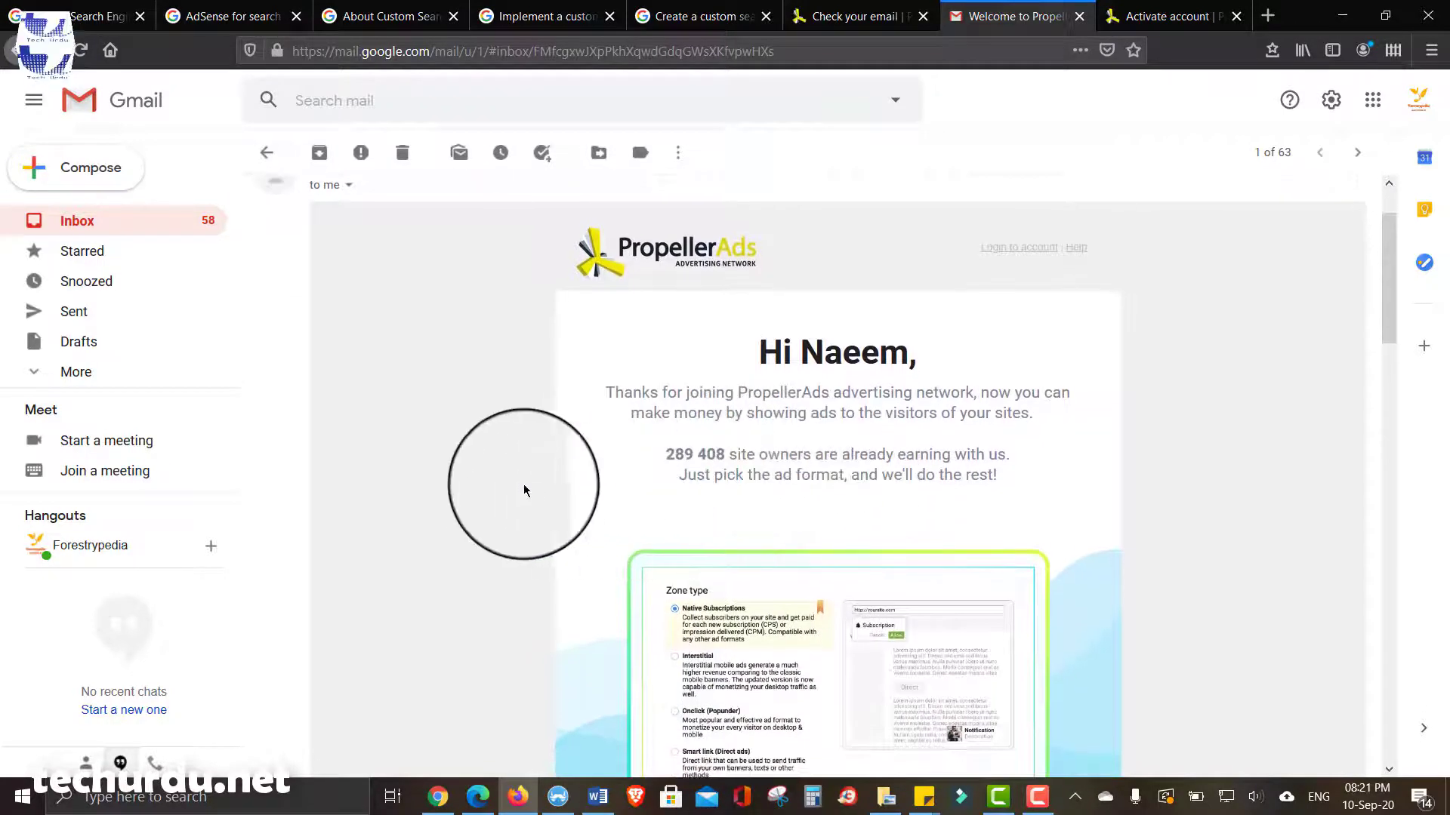
scroll(523, 487, "down", 1)
scroll(524, 490, "down", 2)
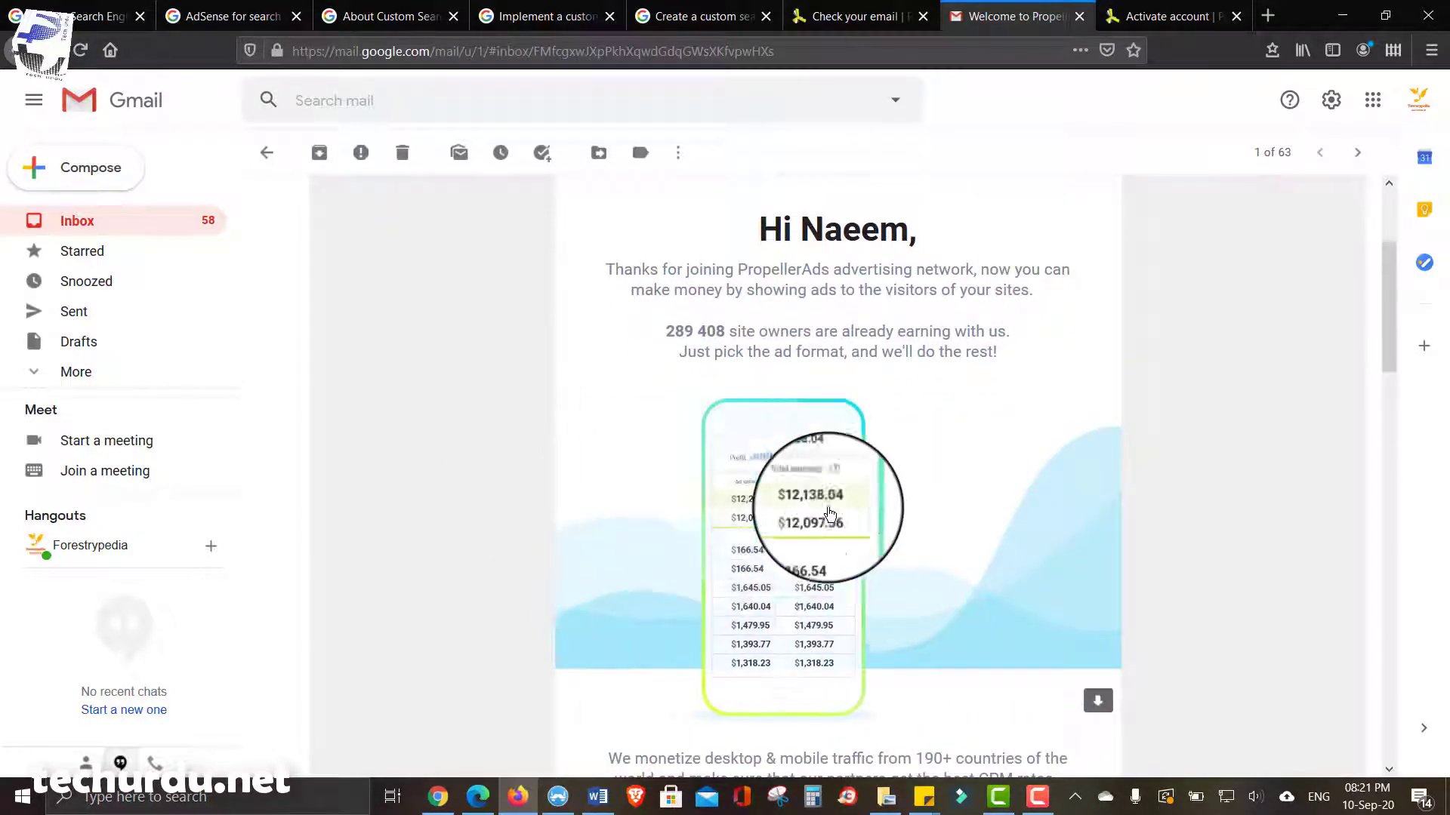
scroll(829, 512, "down", 2)
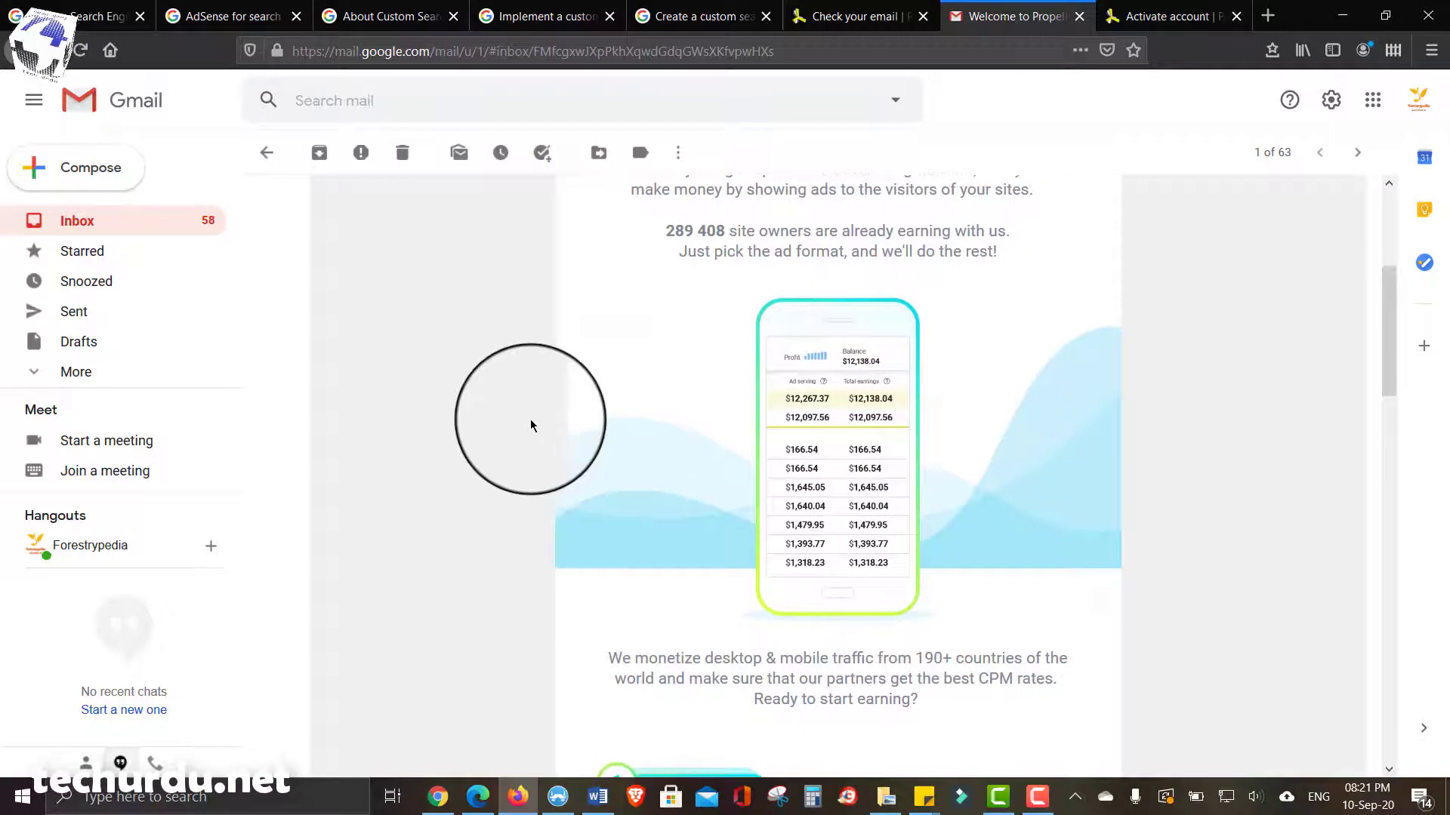
scroll(453, 453, "down", 4)
scroll(452, 447, "down", 5)
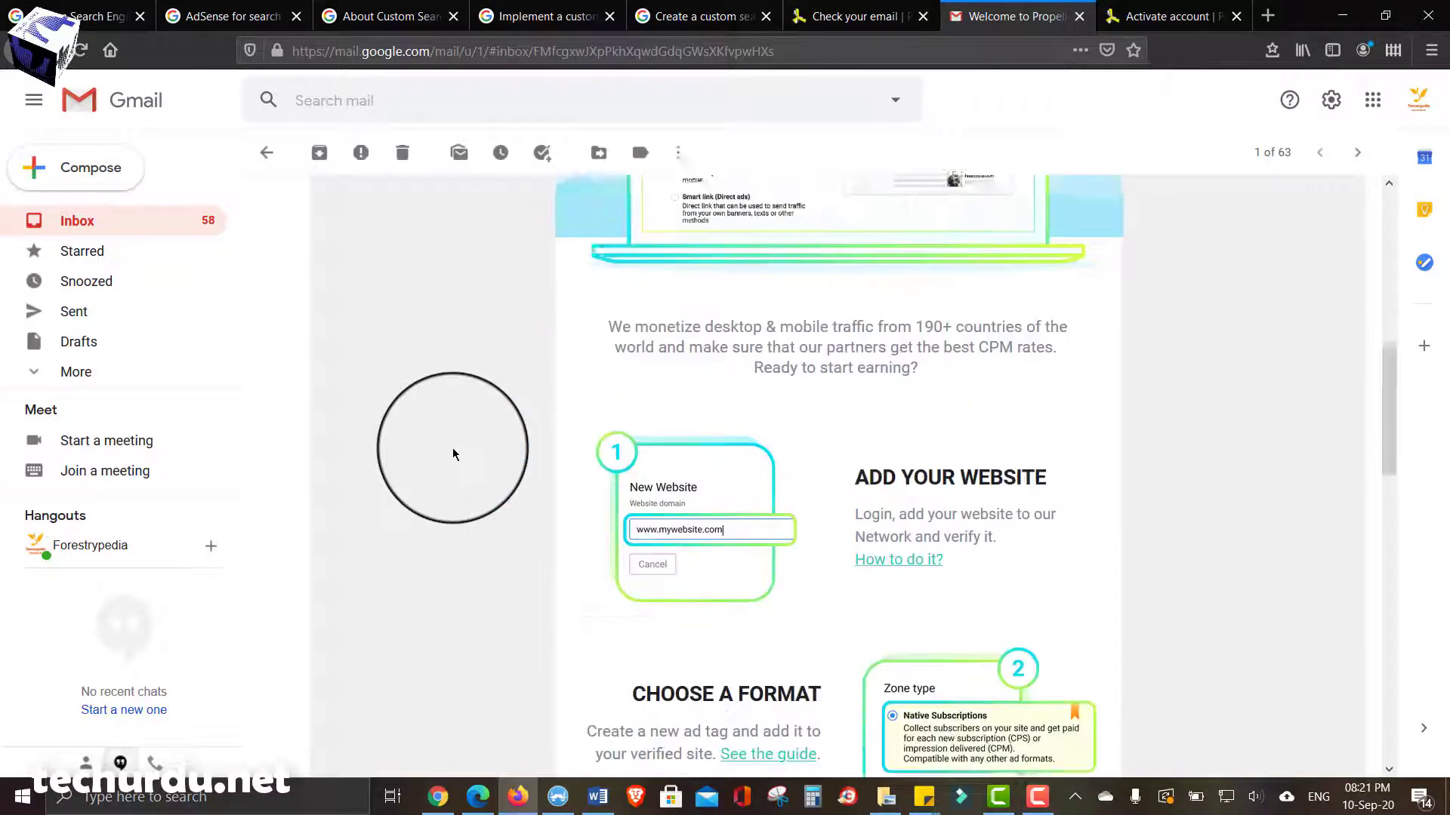
scroll(737, 450, "down", 5)
scroll(752, 456, "down", 10)
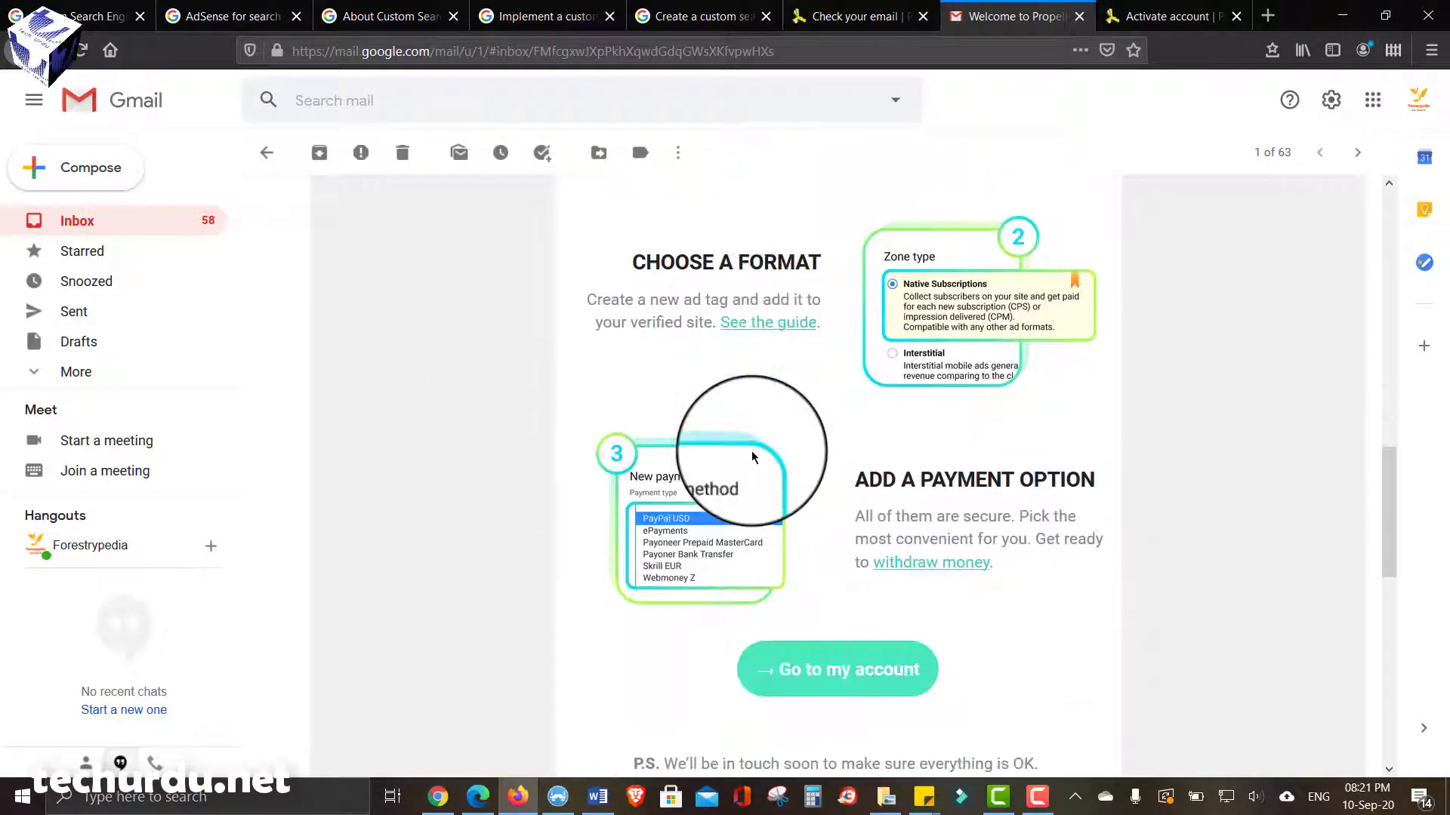
scroll(752, 456, "up", 15)
scroll(752, 456, "up", 10)
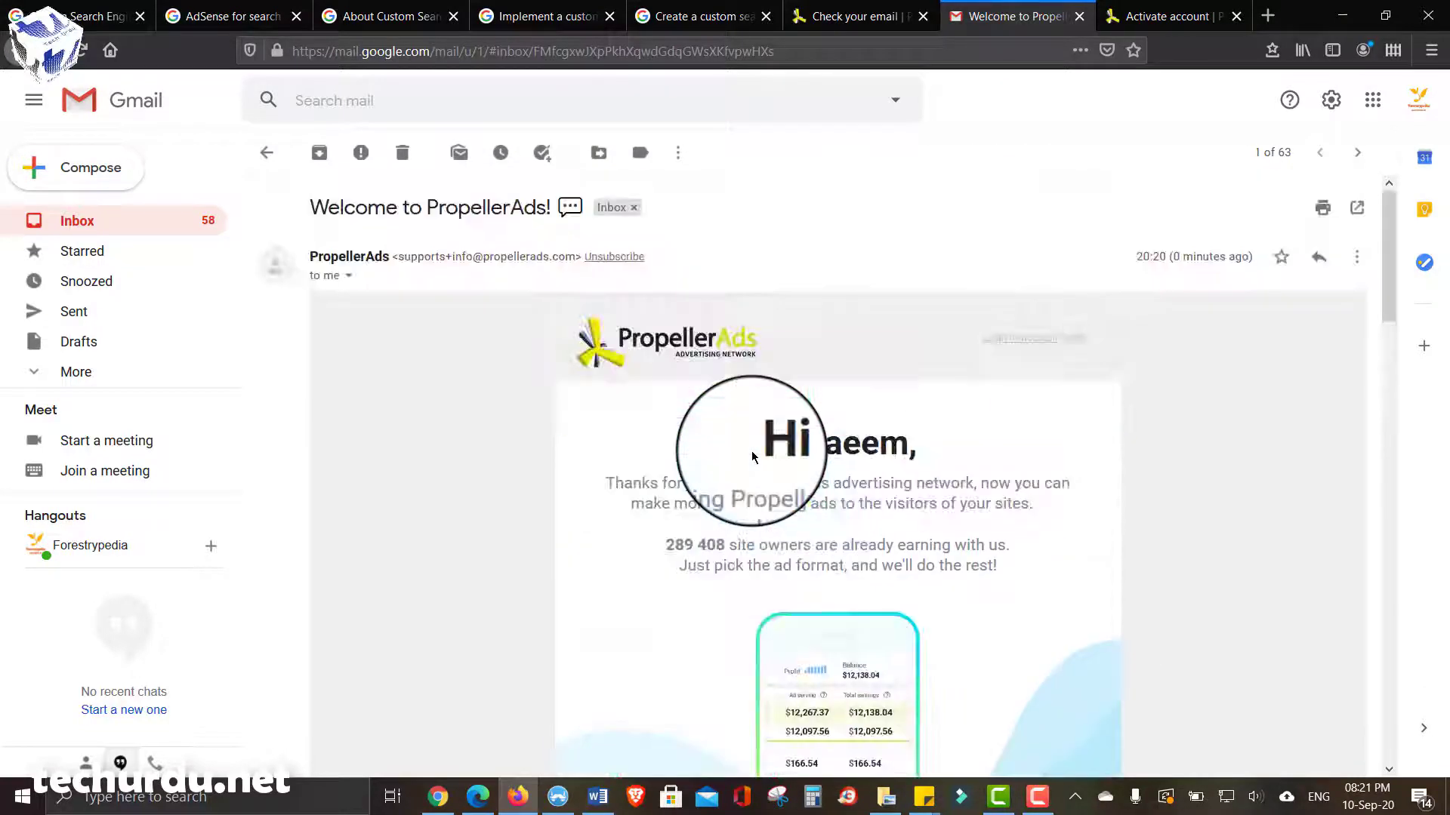
left_click(1155, 15)
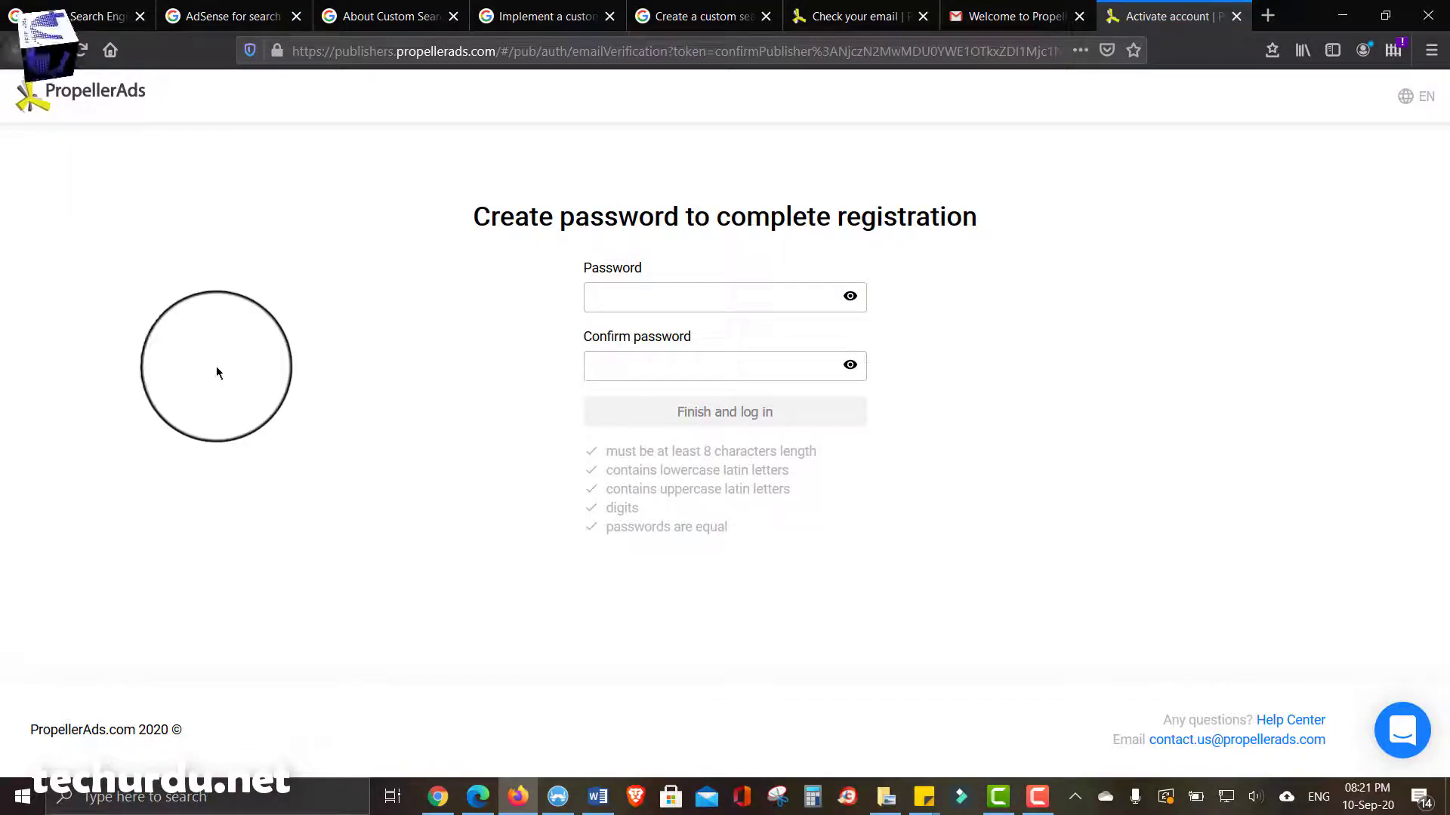
- Enter and confirm the new account password, then use 'Finish and log in'
left_click(658, 301)
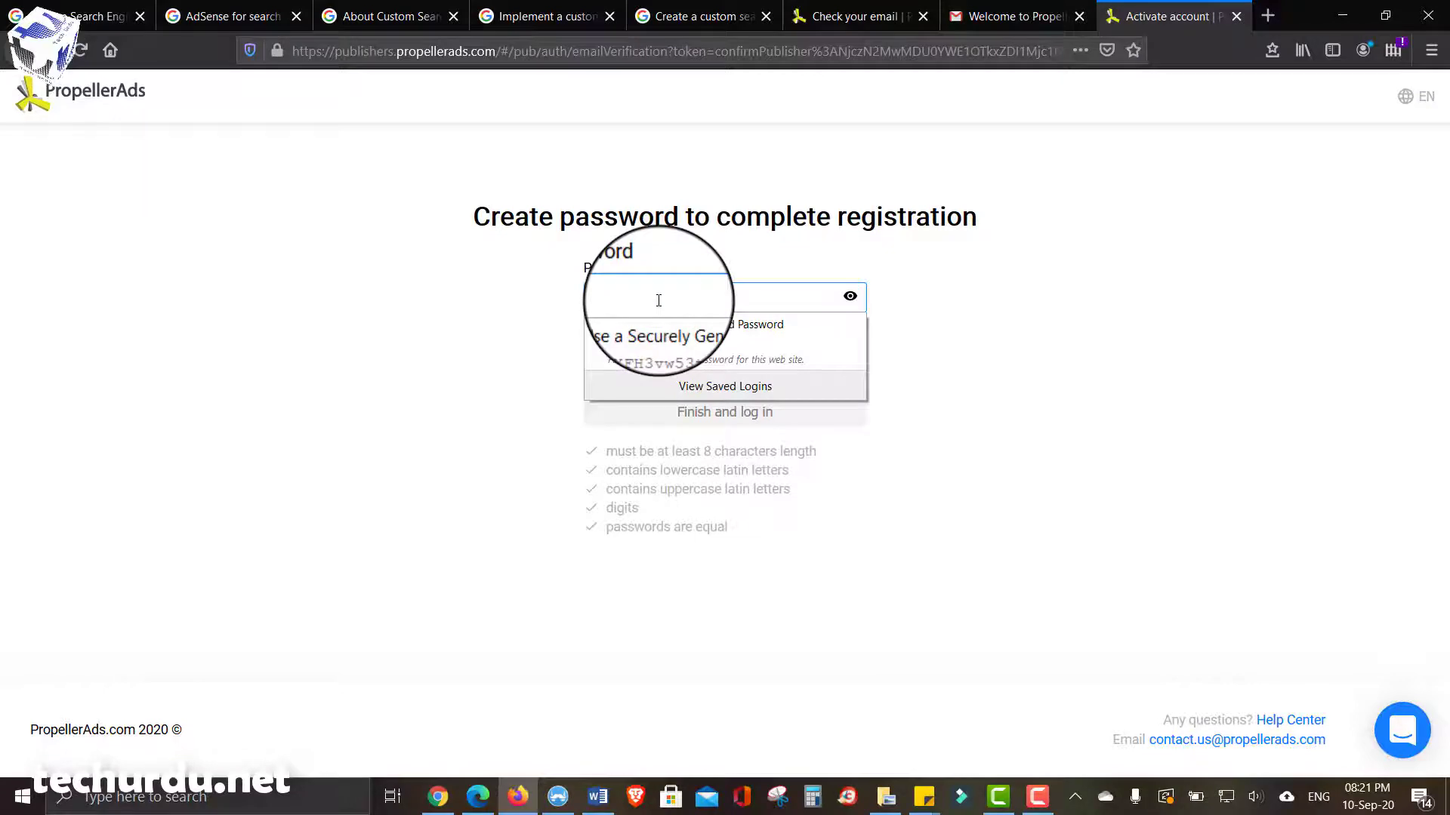
left_click(372, 394)
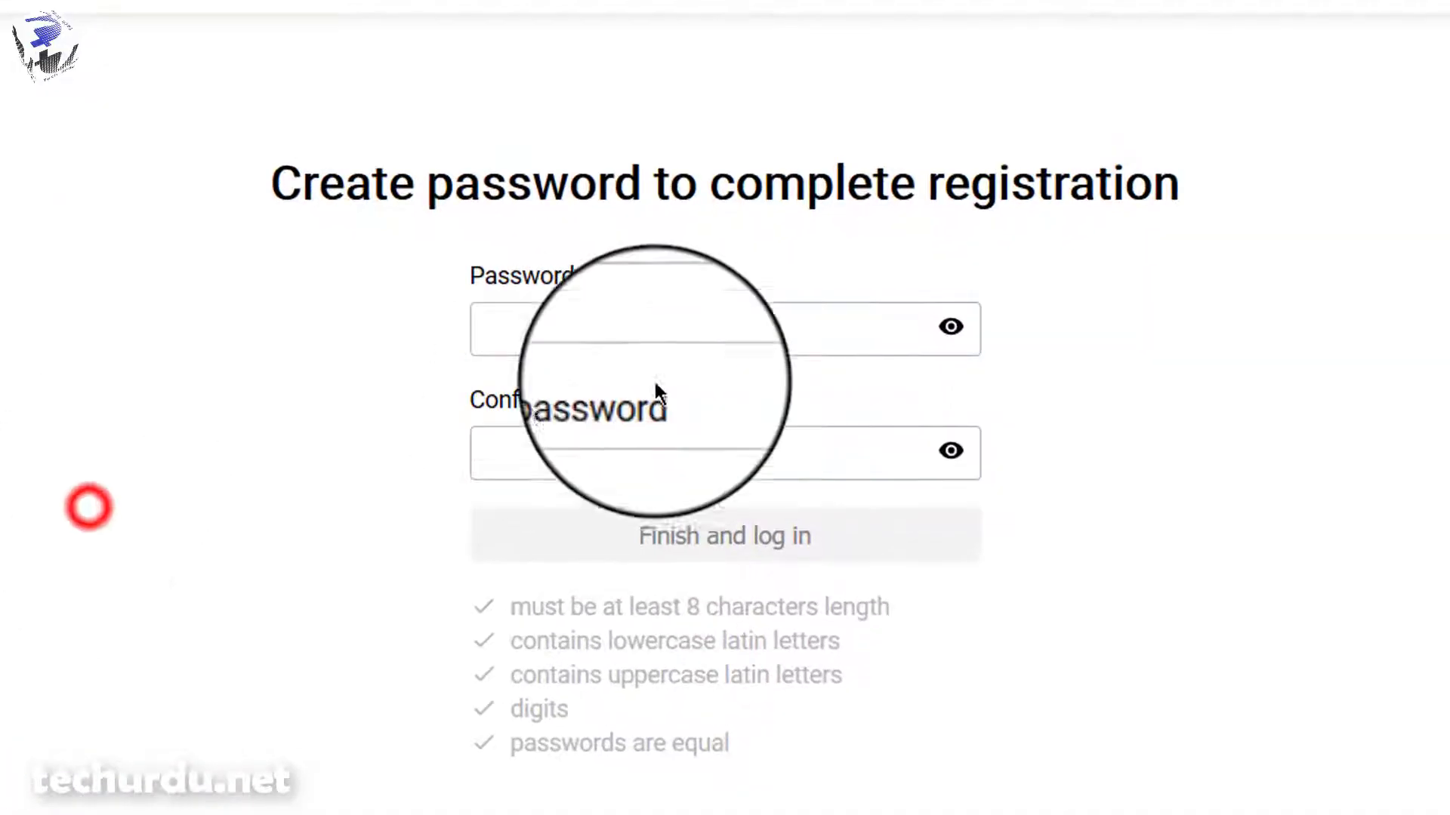
left_click(584, 321)
left_click(316, 485)
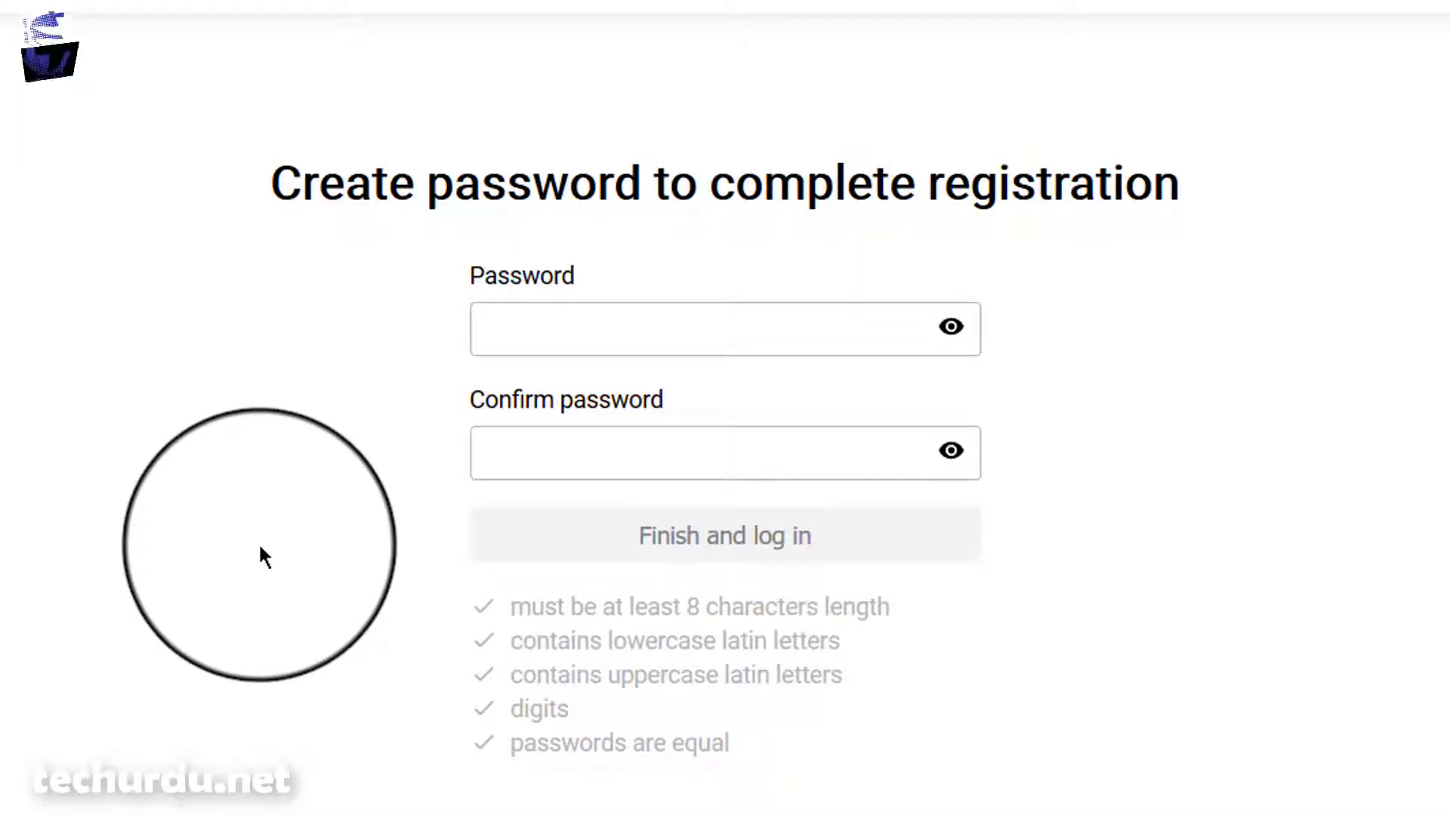
left_click(643, 322)
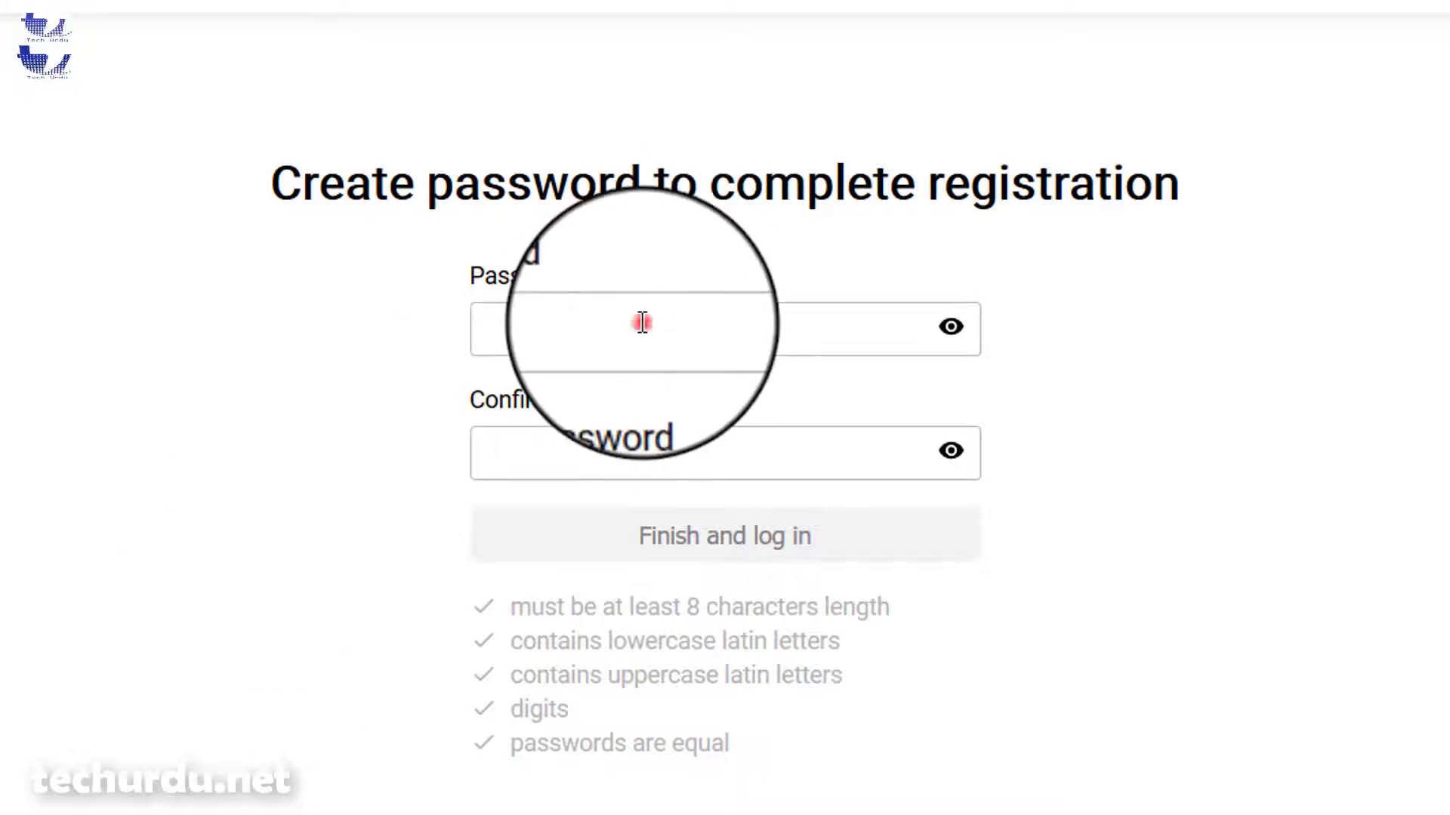
left_click(641, 378)
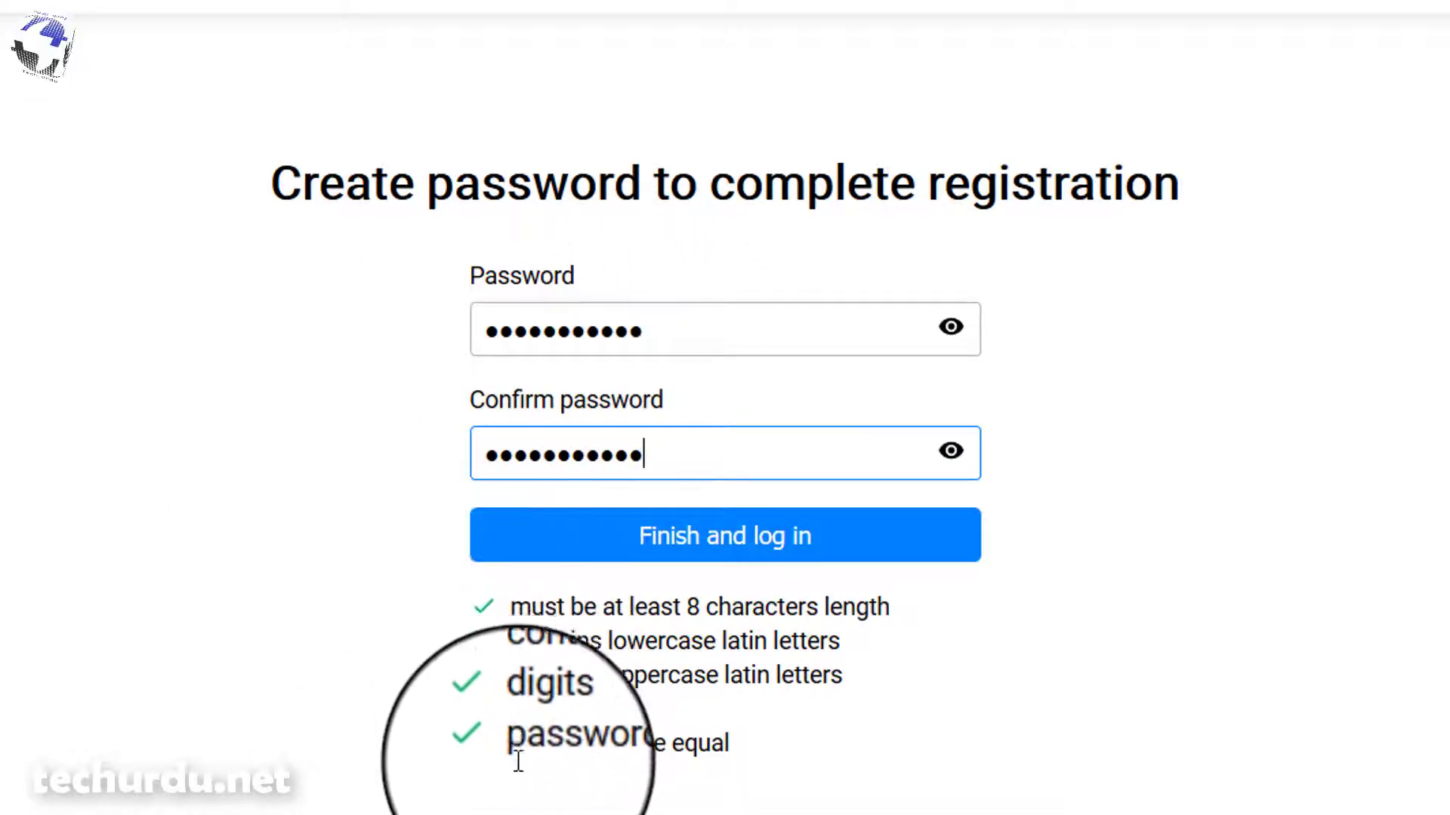
left_click(702, 555)
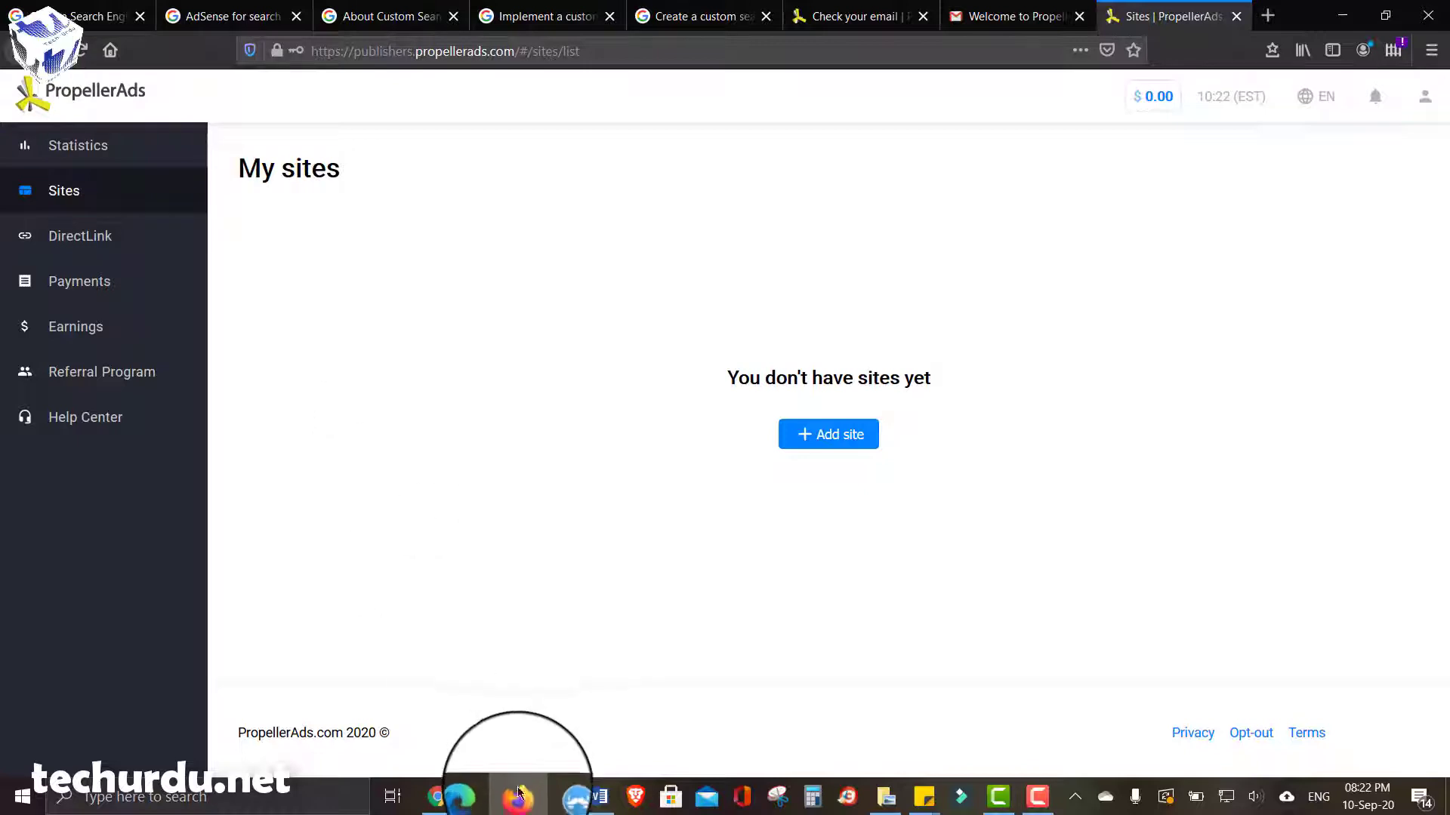
- Return to the Firefox My sites page and start a new website with '+ Add site'
left_click(438, 799)
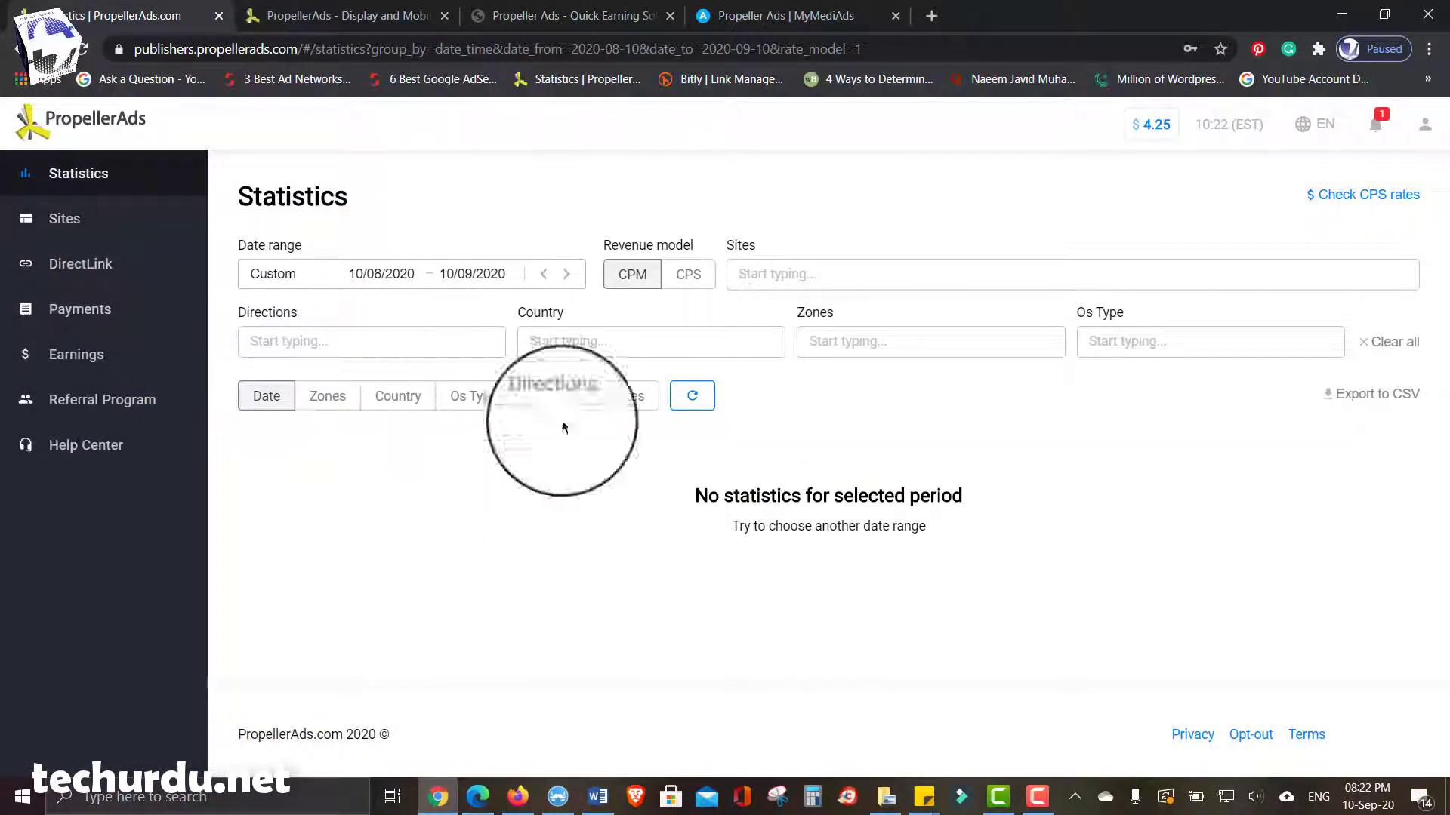
left_click(492, 806)
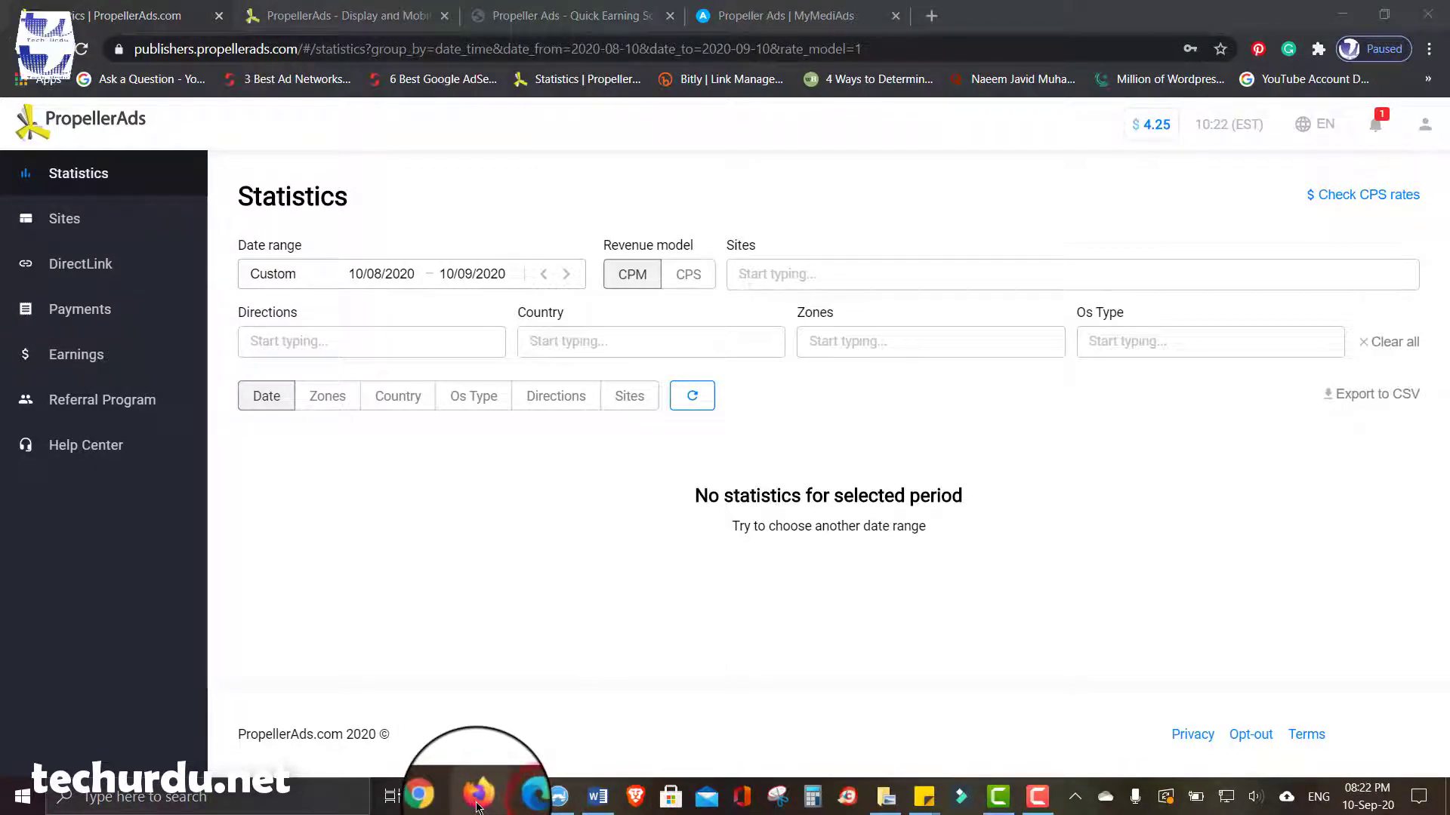
left_click(477, 806)
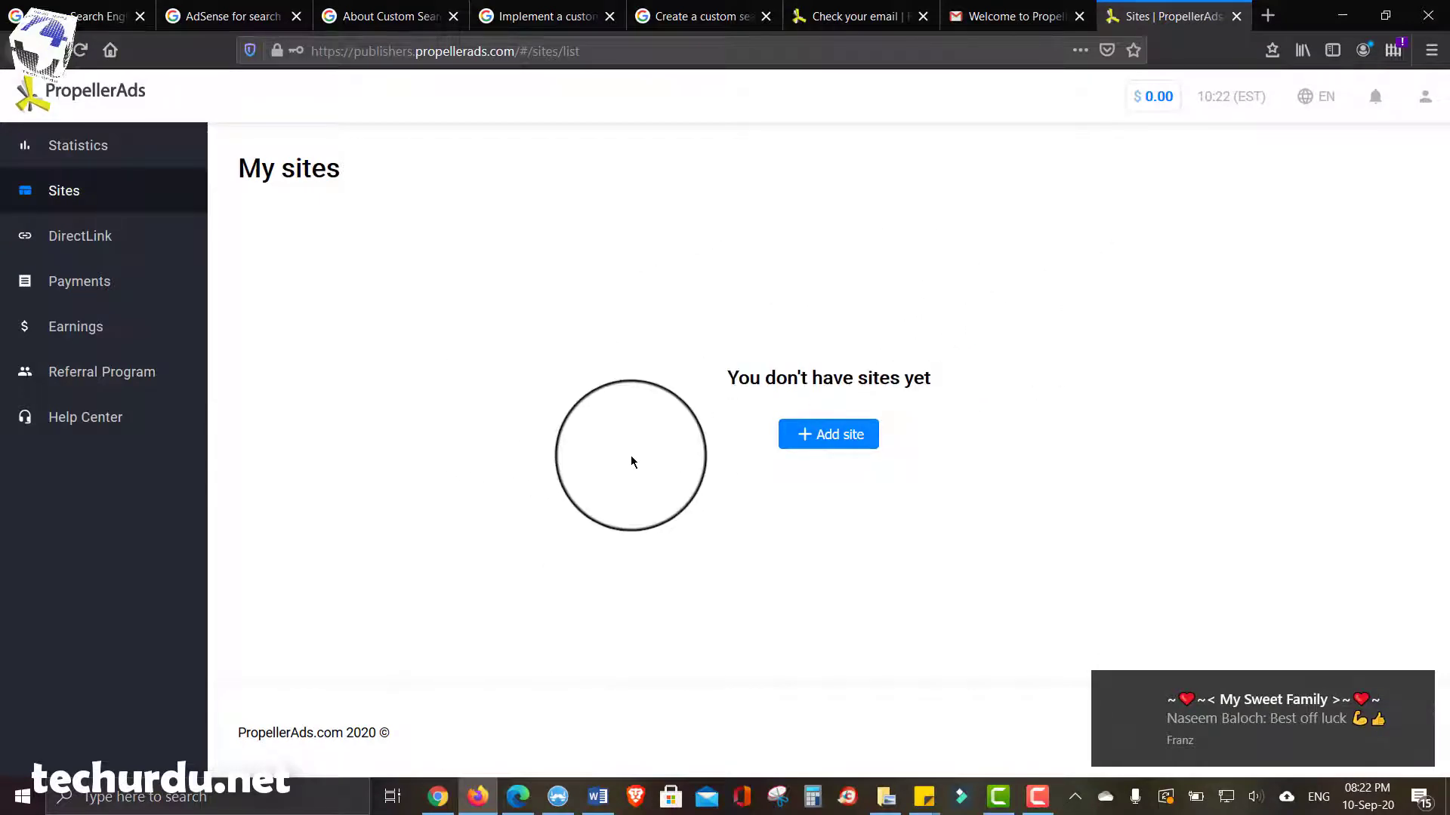
left_click(831, 442)
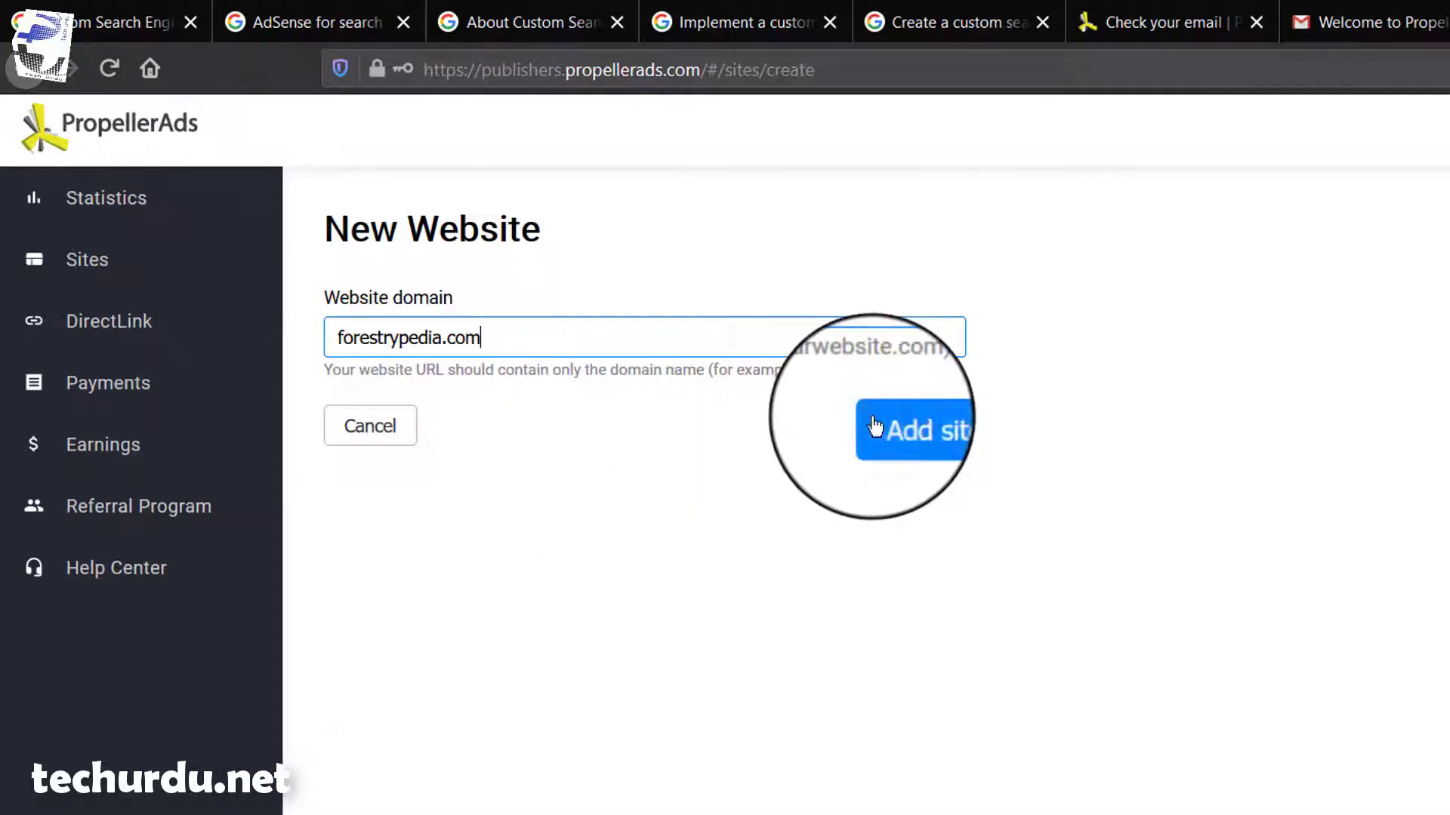
- Add forestrypedia.com as a new PropellerAds website, then switch to the Chrome statistics window
left_click(920, 431)
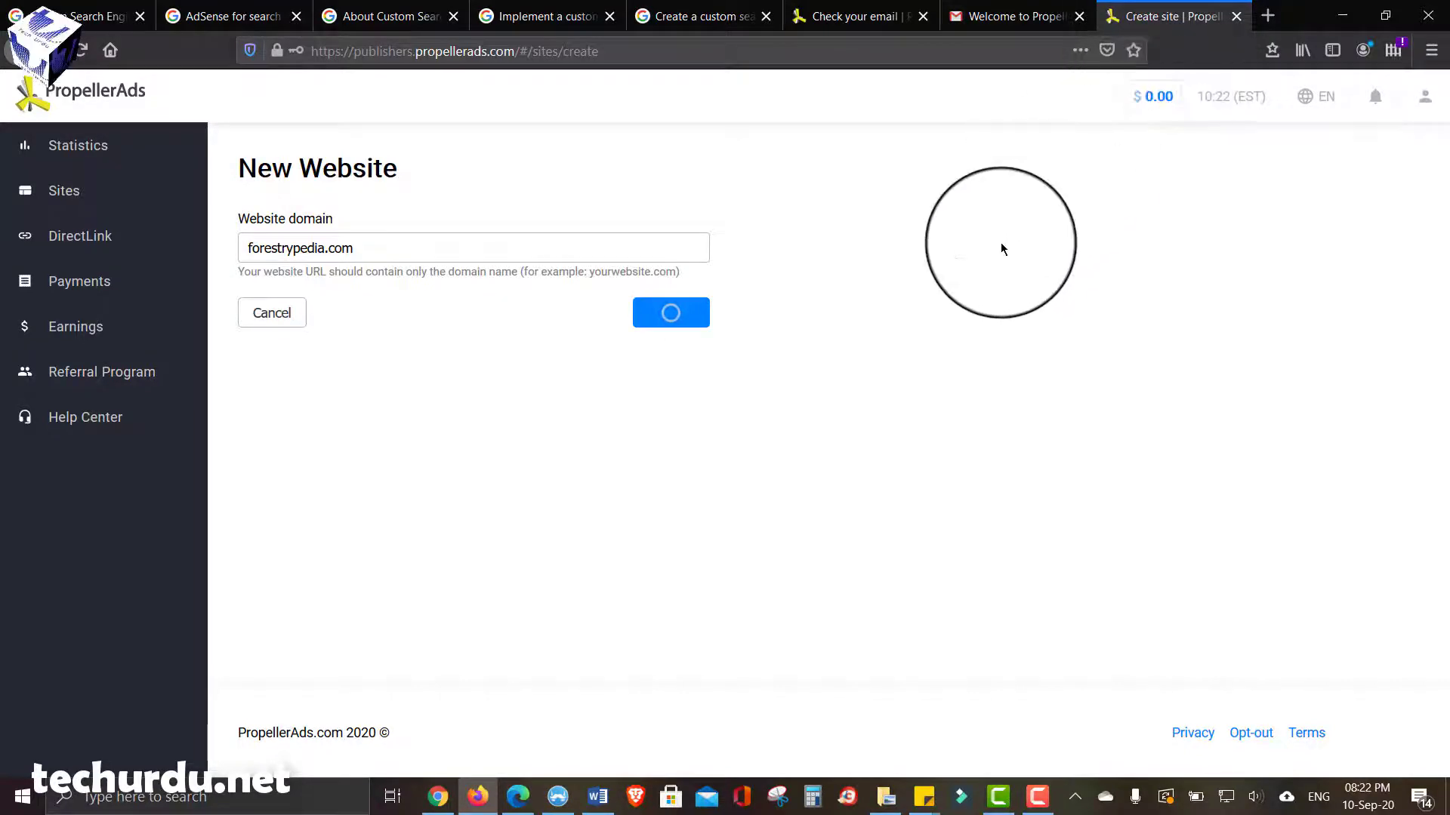
left_click(1229, 417)
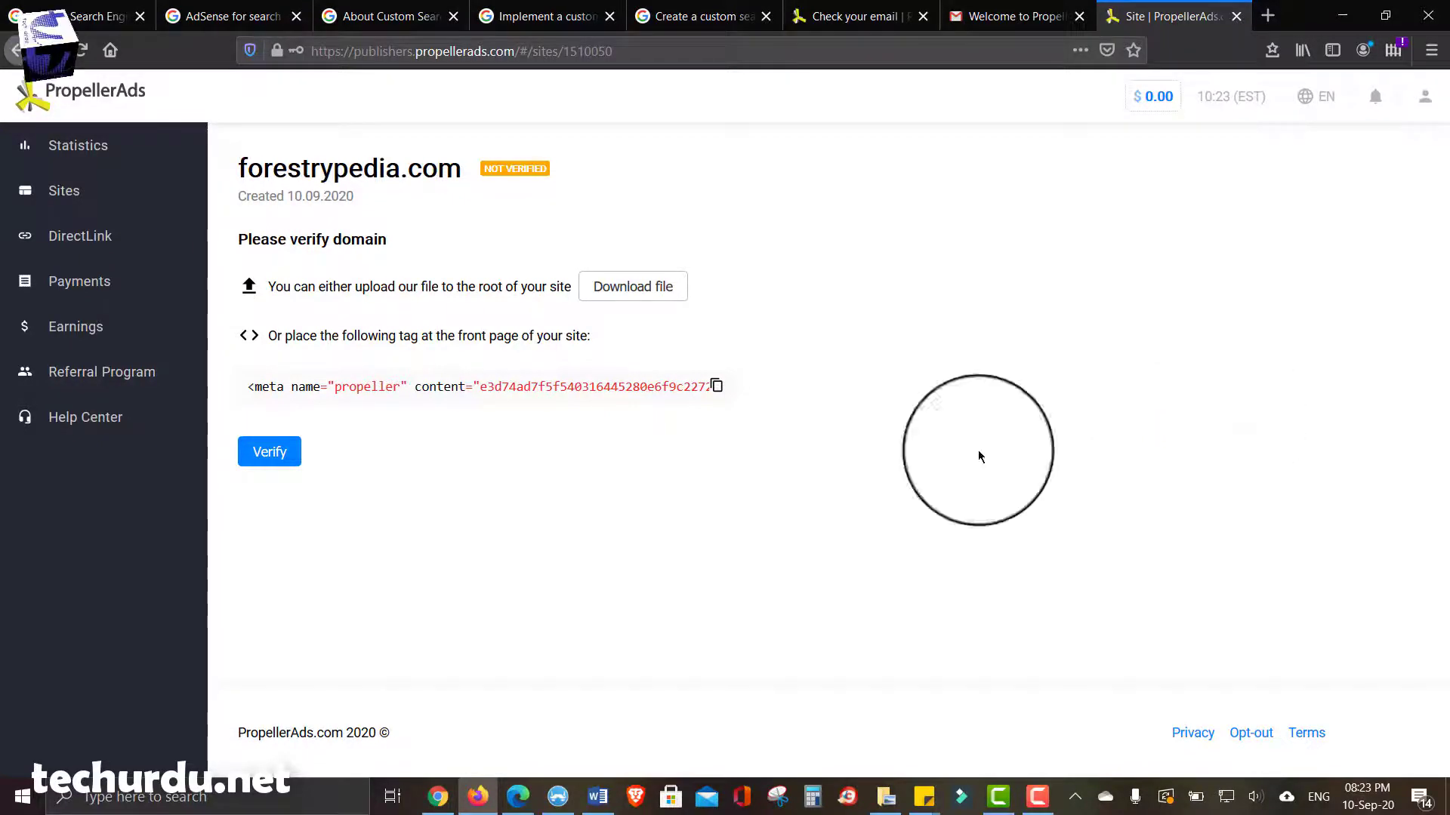
left_click(438, 797)
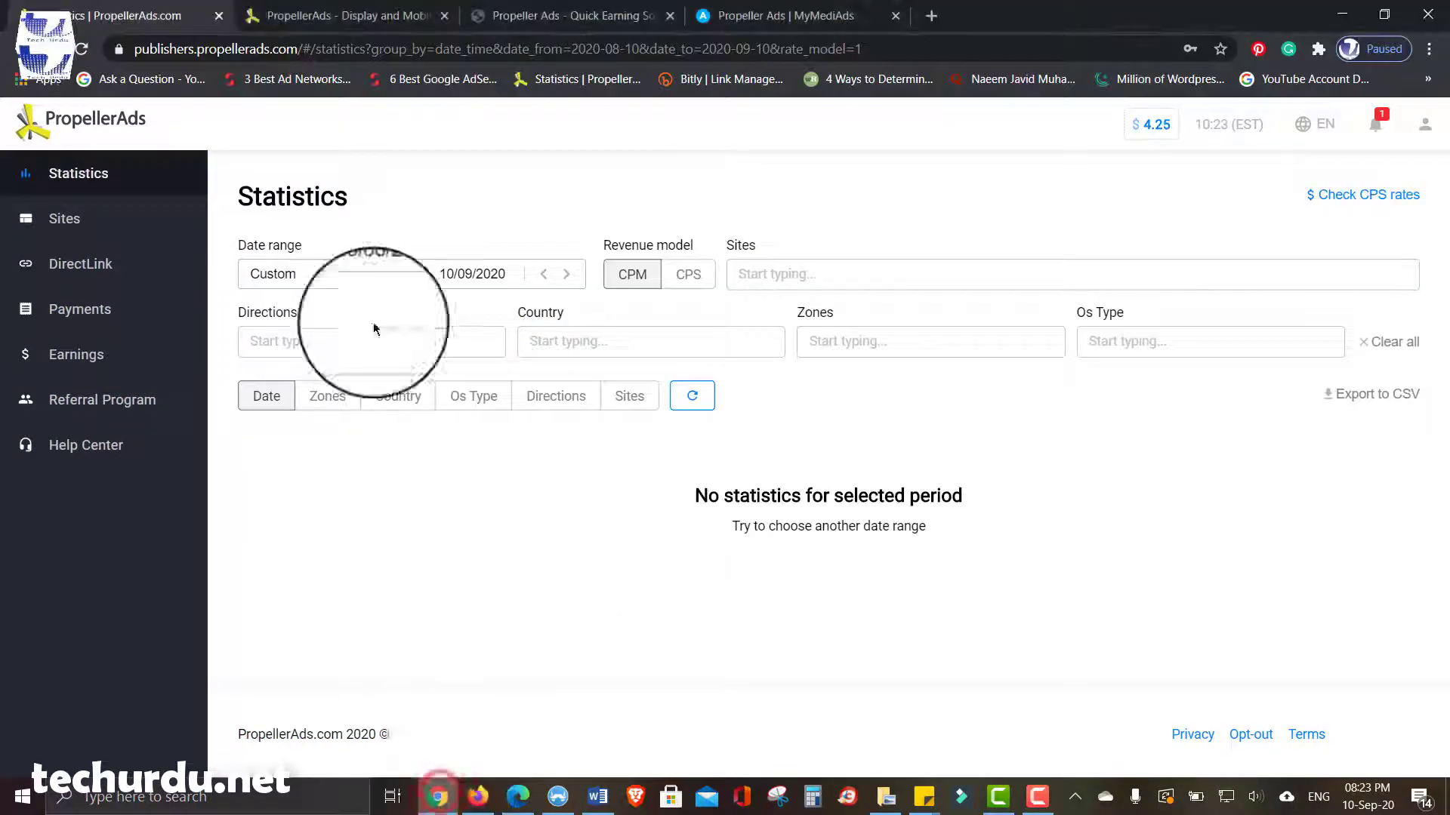
- Read through the WordPress verification steps in the Tech Urdu Propeller Ads article
left_click(539, 16)
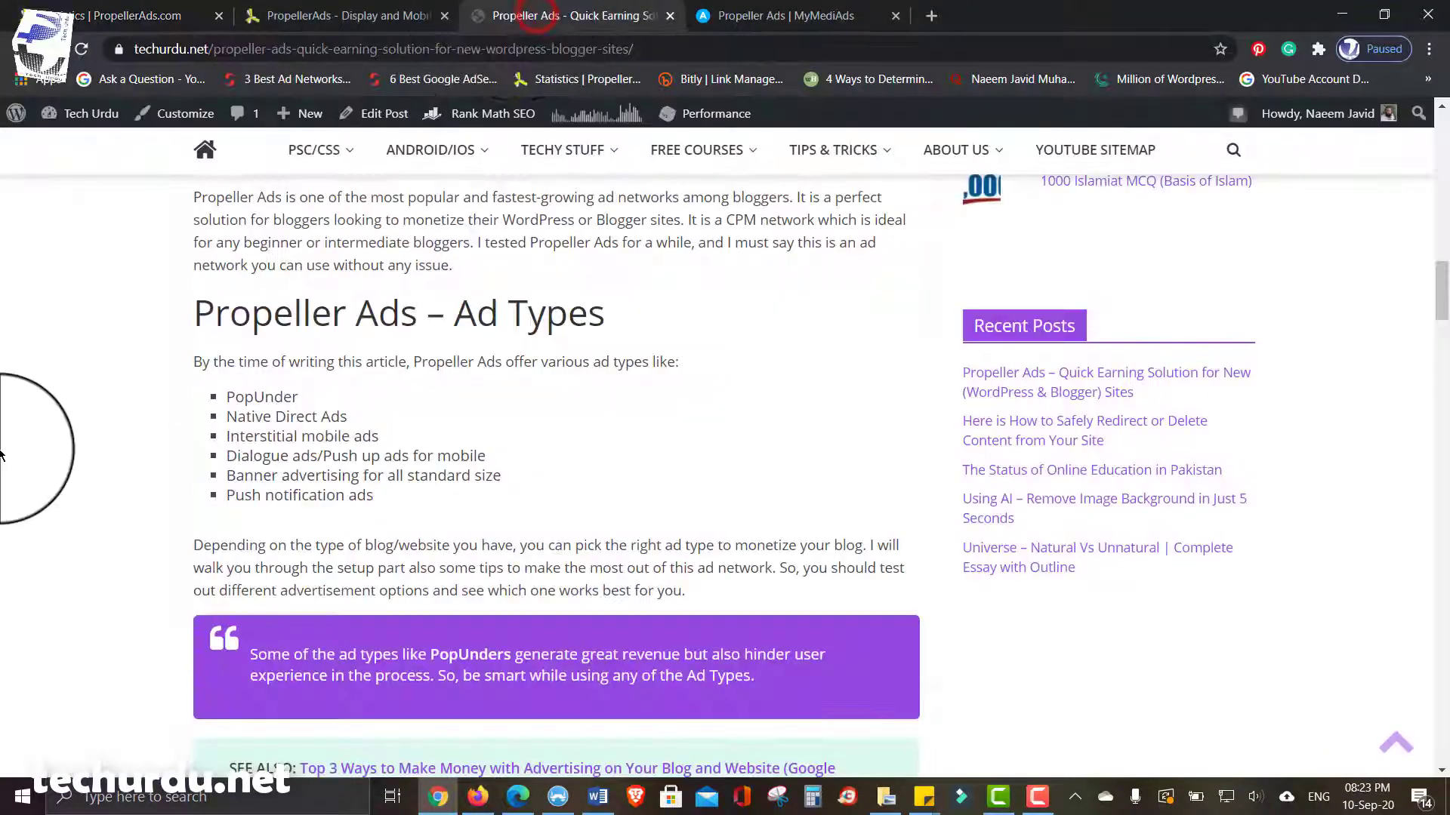
scroll(2, 455, "up", 6)
scroll(1, 455, "down", 11)
scroll(2, 456, "down", 20)
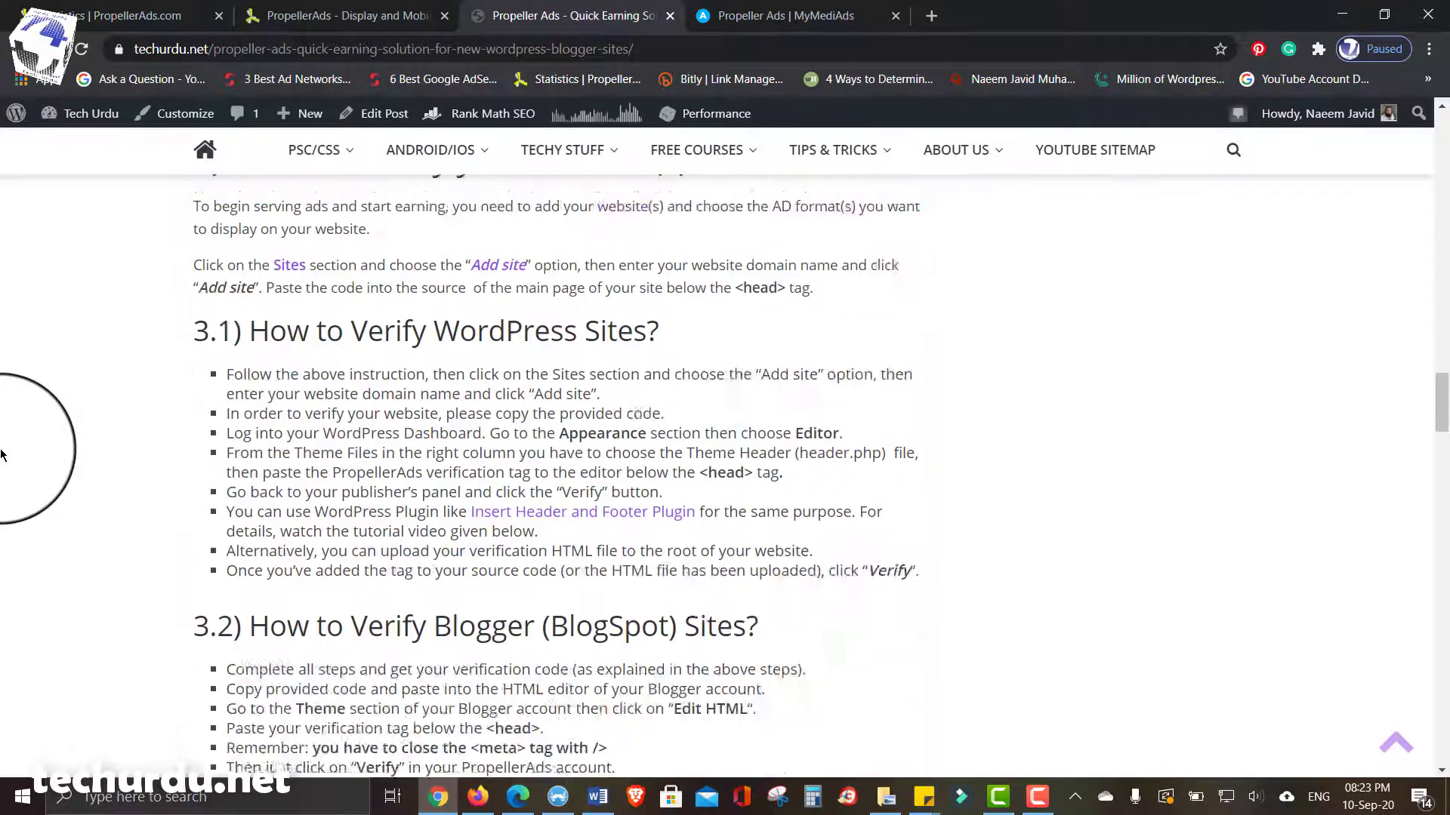
scroll(2, 456, "down", 6)
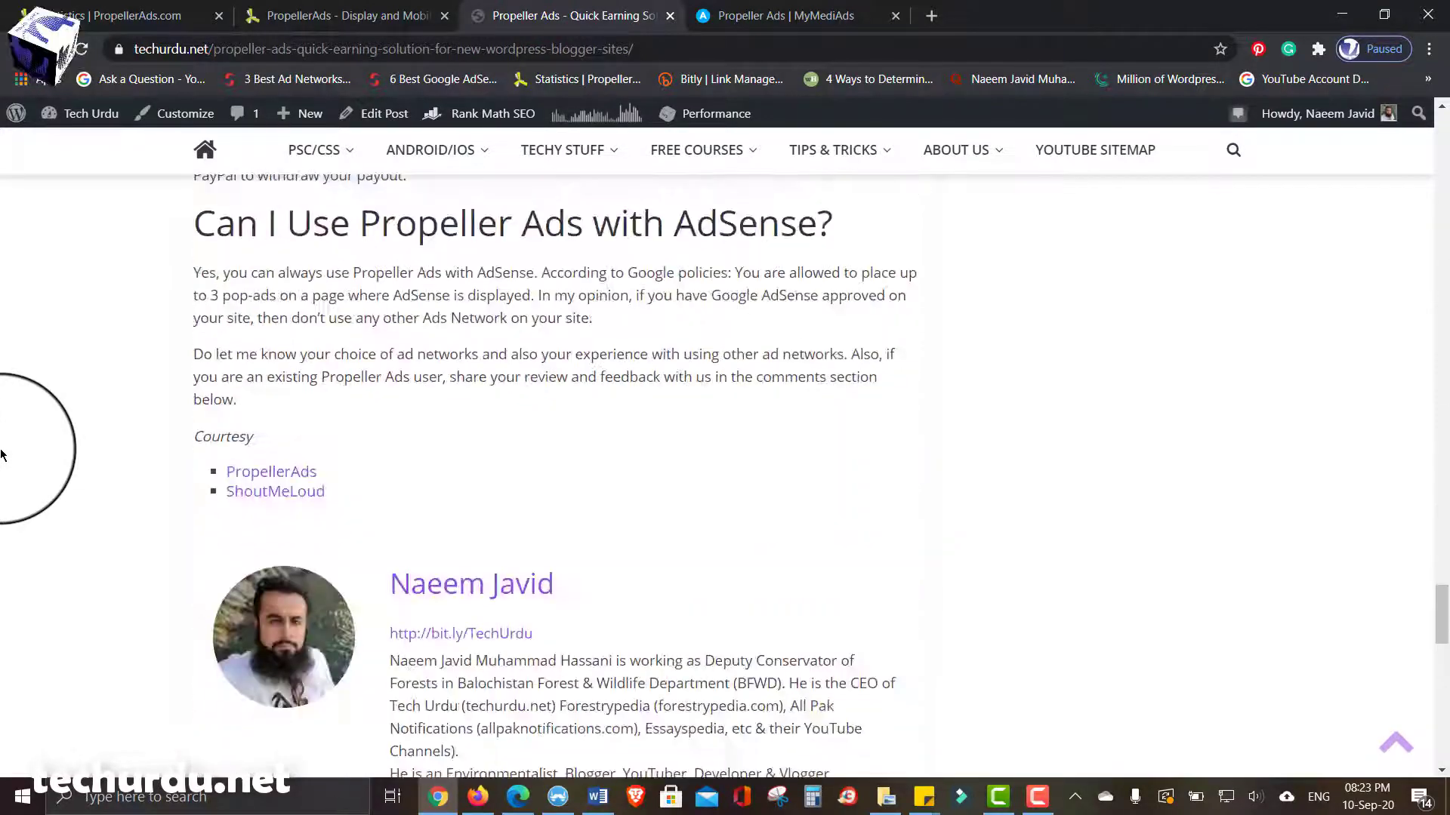
scroll(2, 456, "up", 18)
scroll(2, 455, "up", 20)
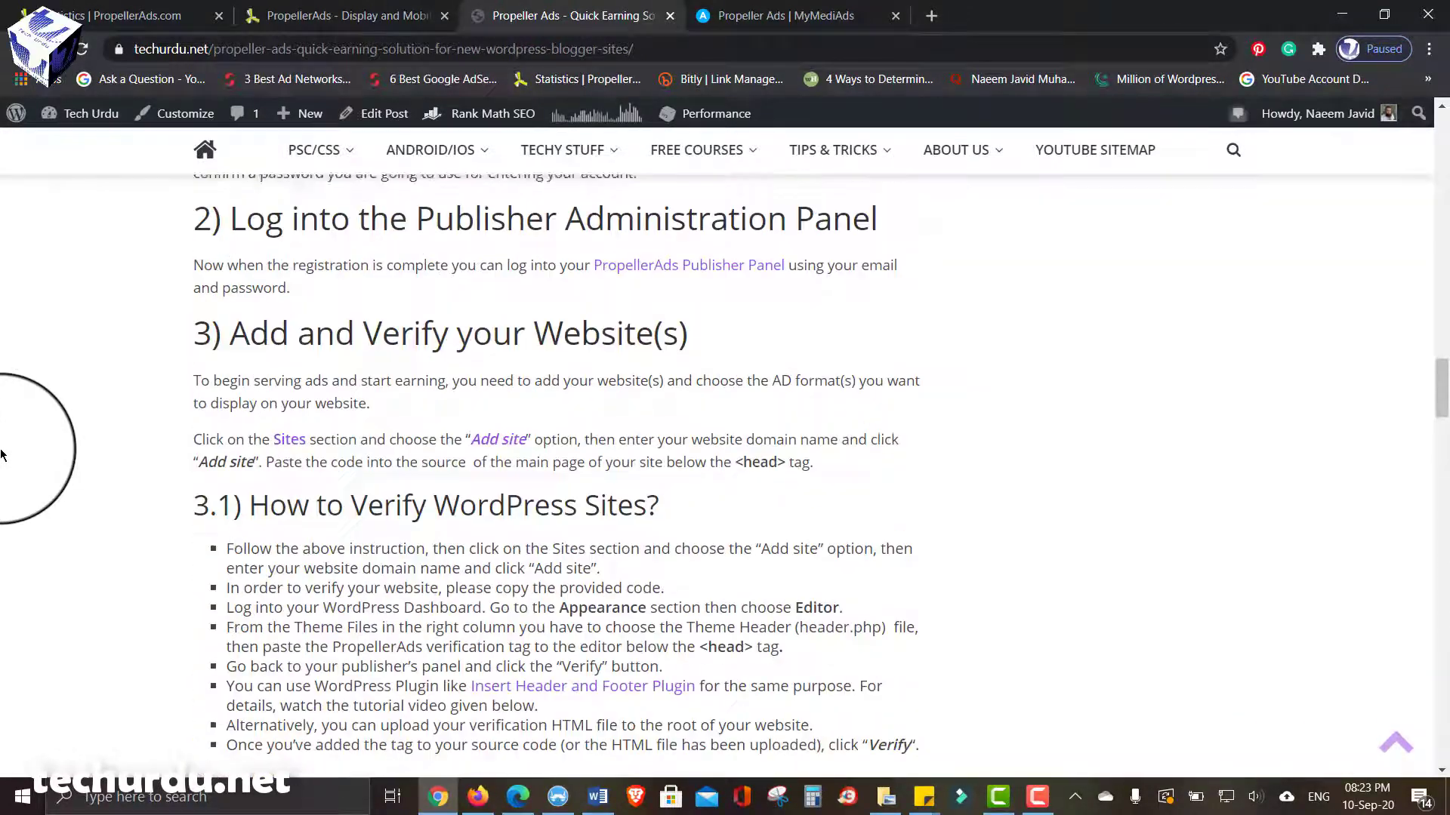
scroll(1, 455, "down", 10)
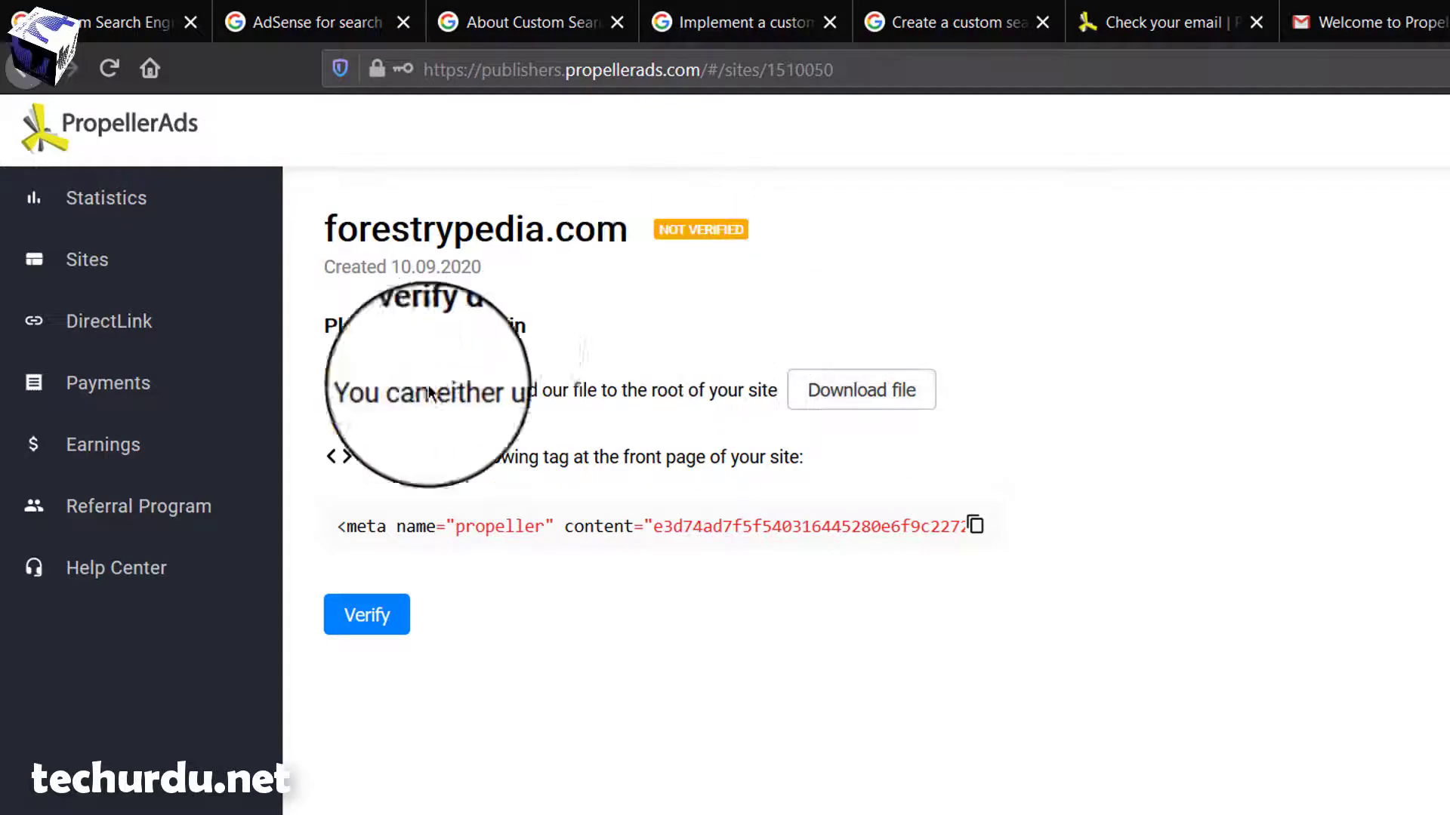
- Copy the propeller verification meta tag for forestrypedia.com to the clipboard
left_click(977, 527)
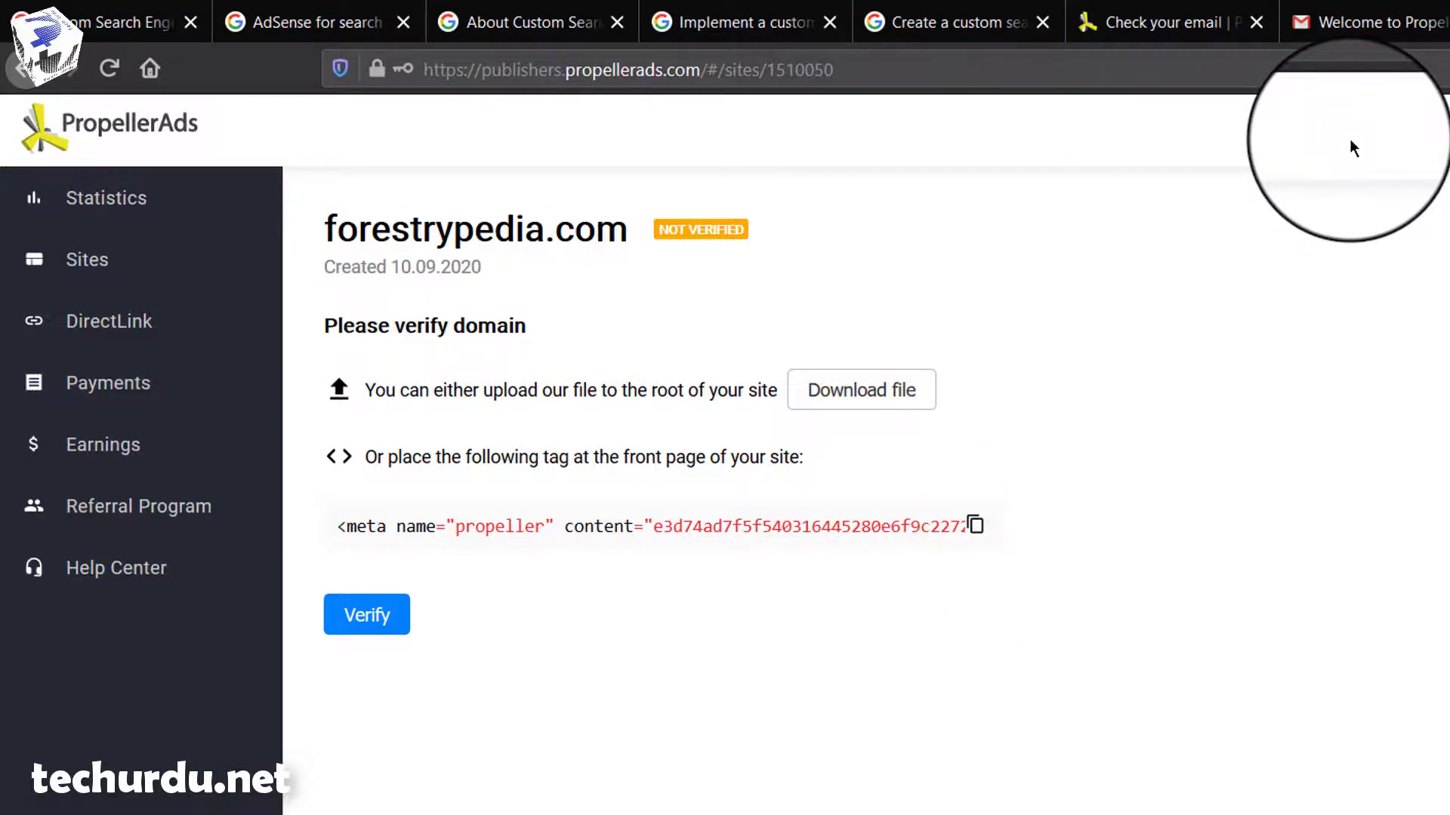
- Open forestrypedia.com/wp-admin in a new Firefox tab
left_click(1298, 17)
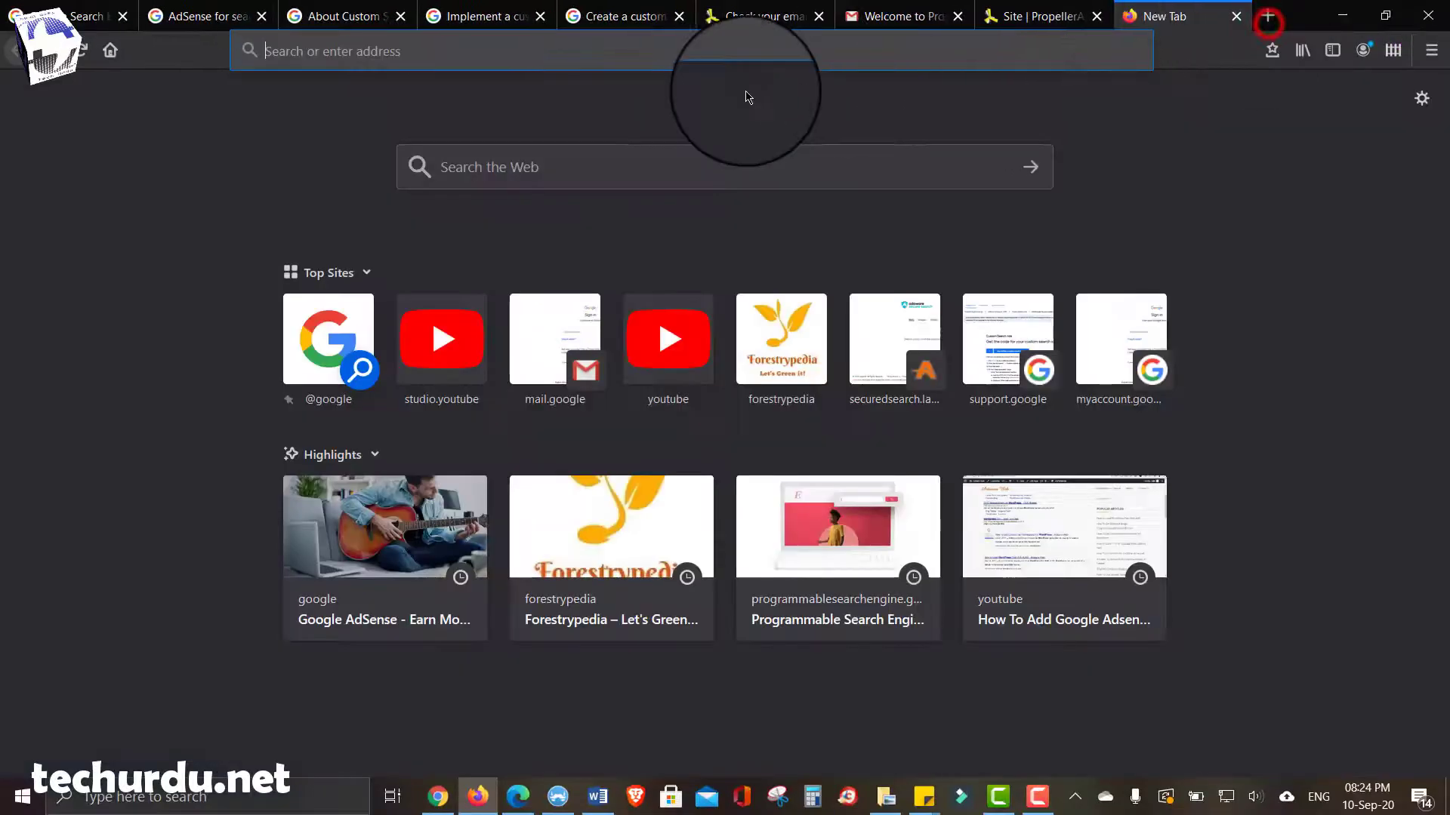
type("forestrypedia.com/")
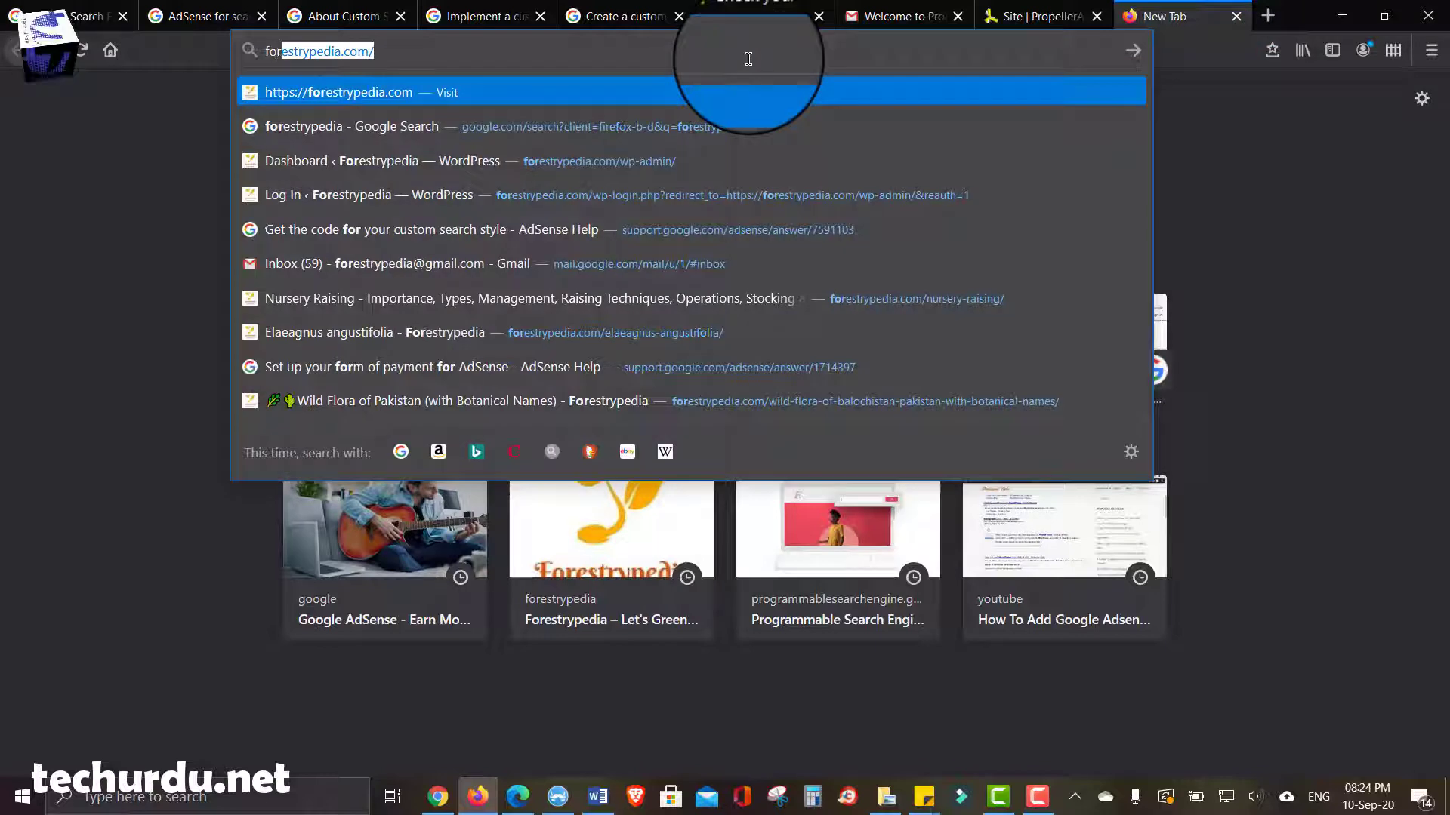
type("w")
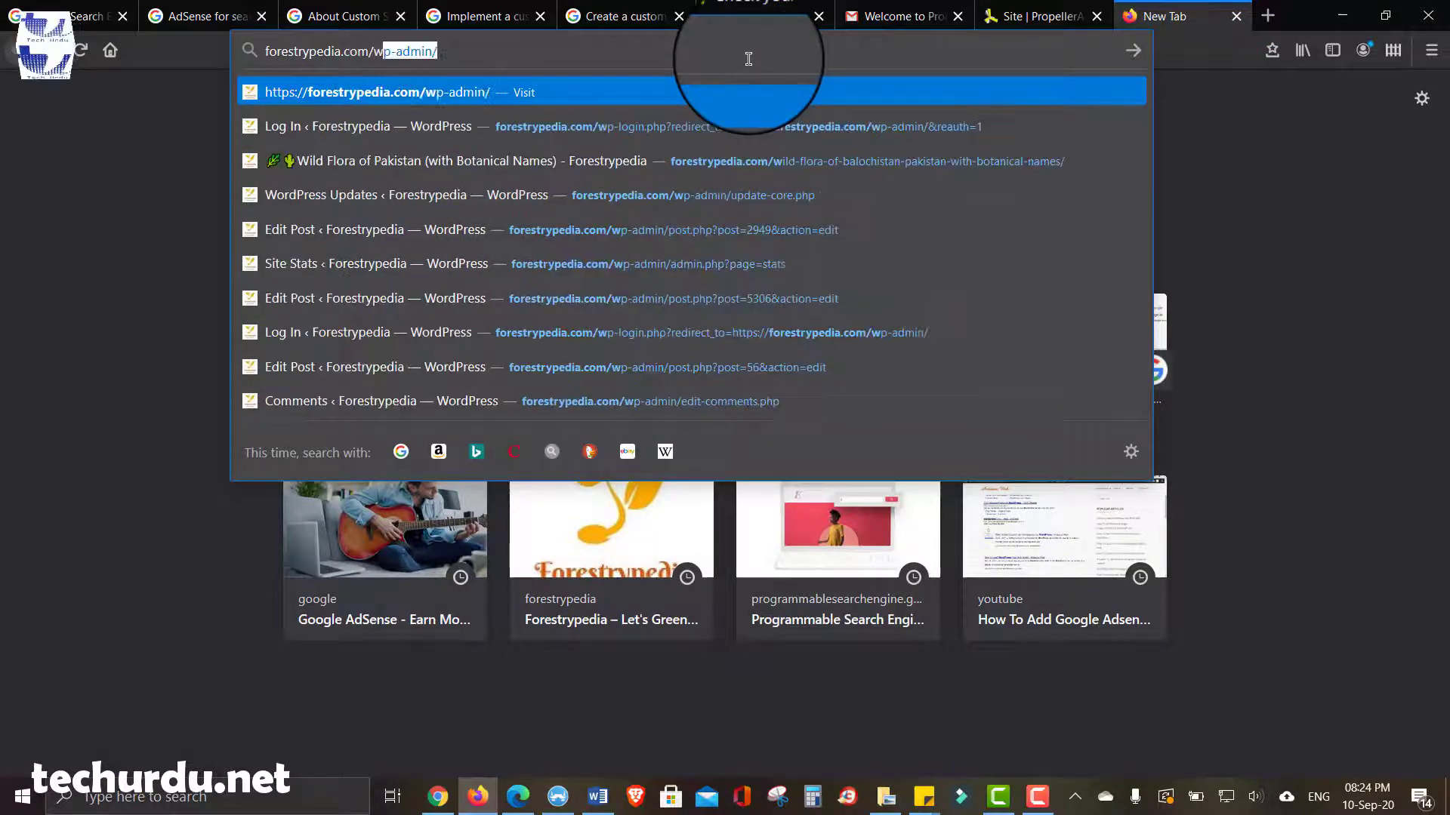
key("Return")
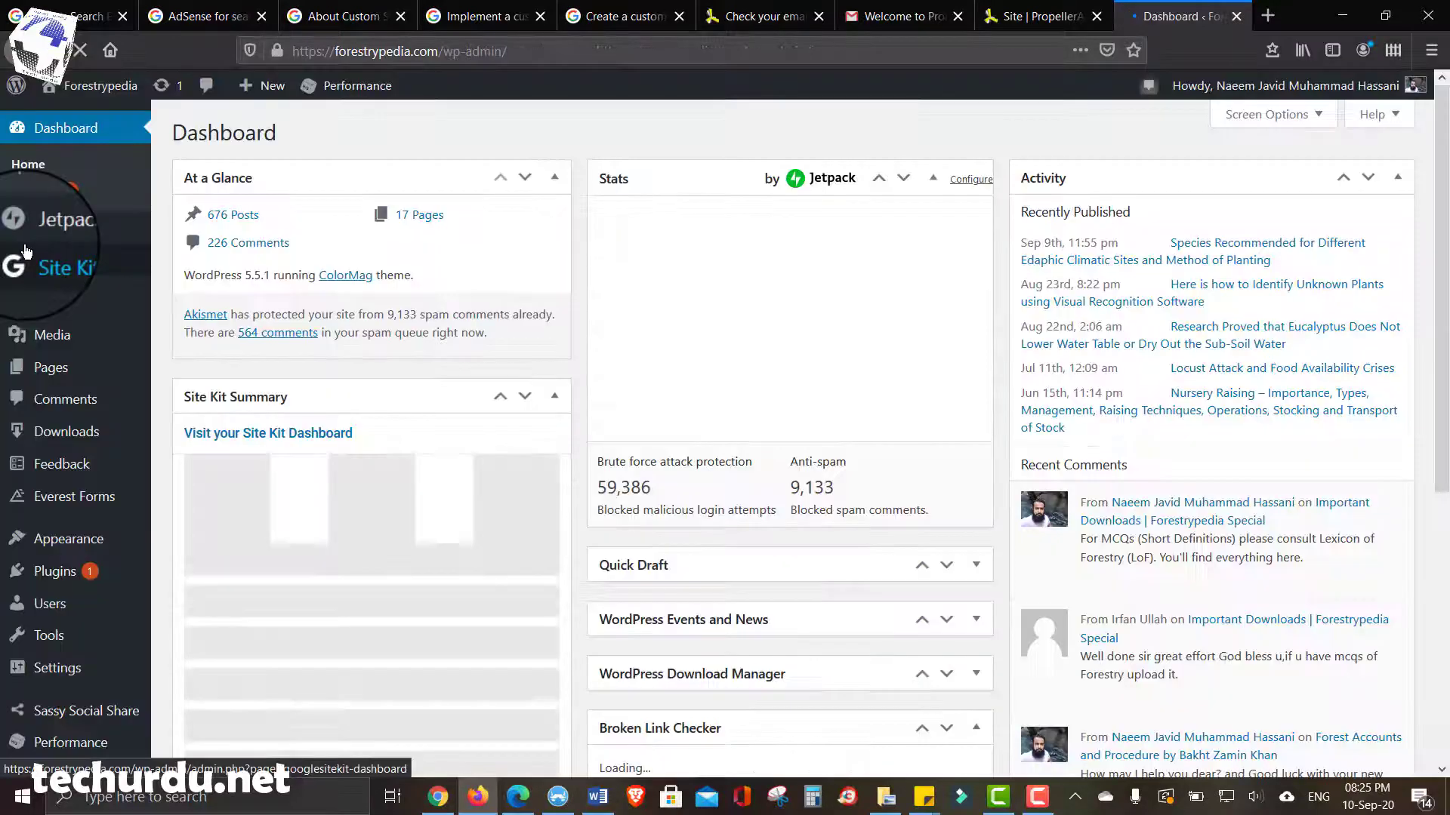
- Open the Theme Editor from the Appearance menu of the forestrypedia.com dashboard
mouse_move(3, 336)
scroll(8, 332, "down", 1)
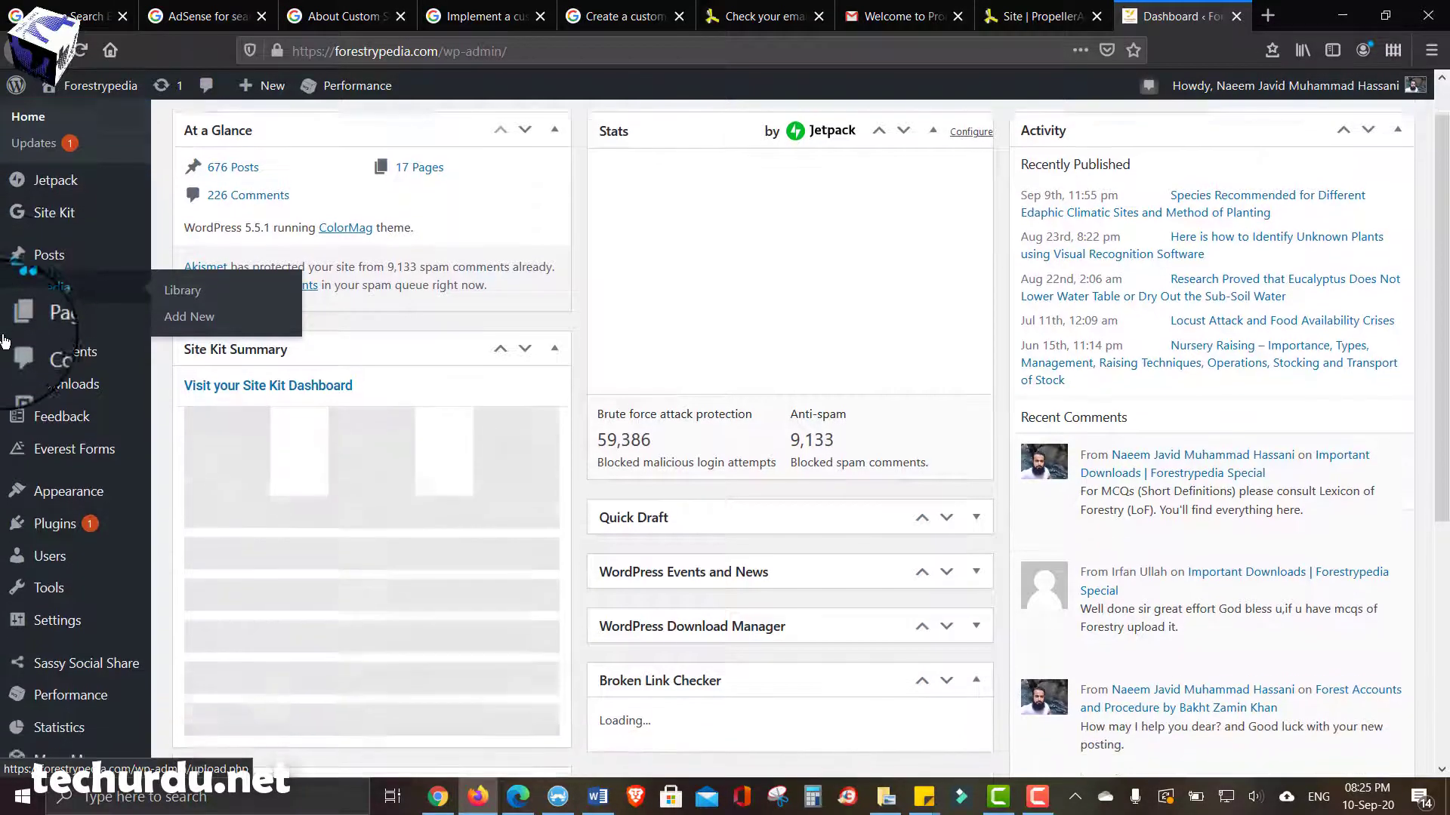
mouse_move(45, 468)
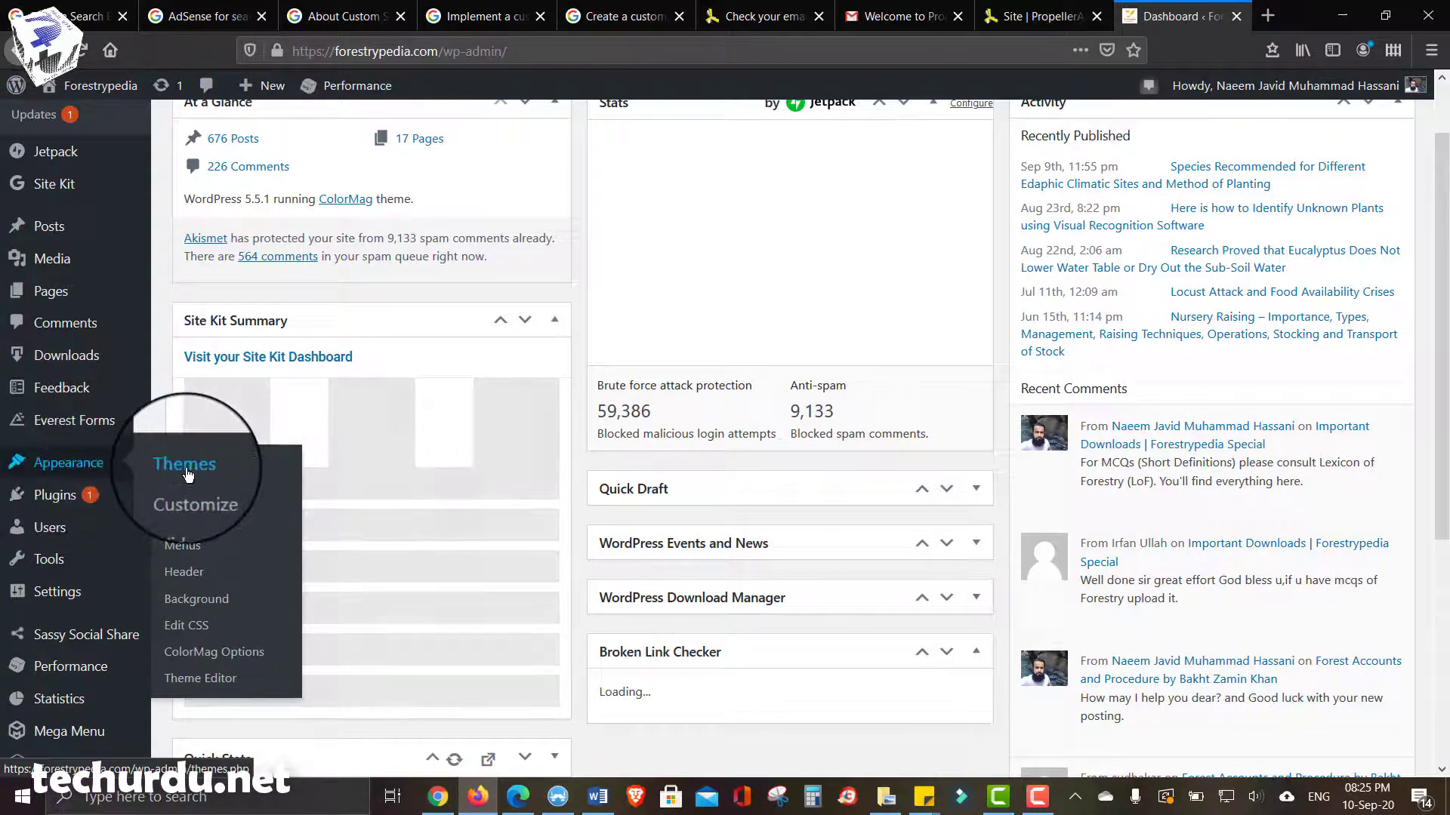
left_click(195, 684)
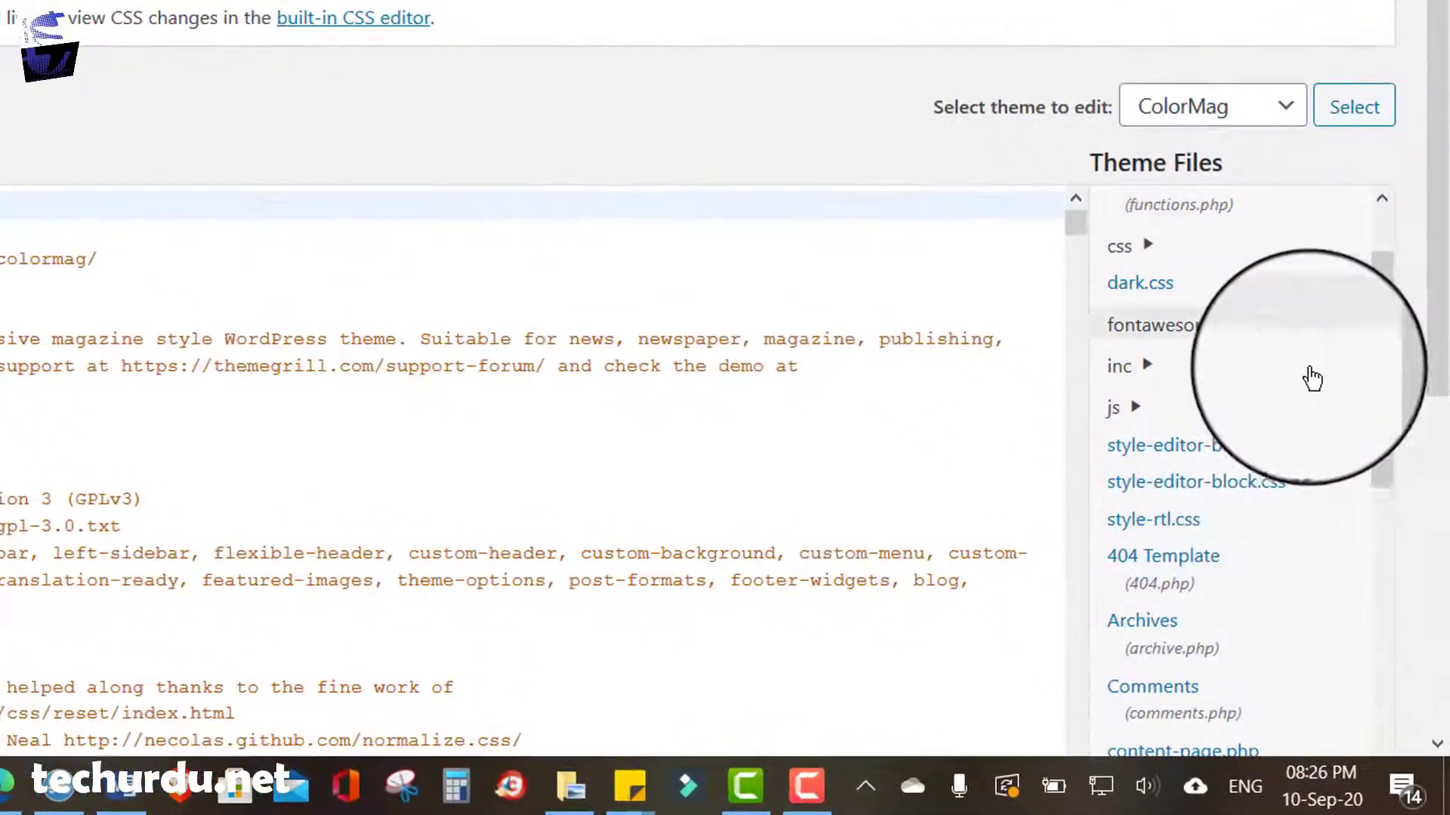
- Load the ColorMag Theme Header (header.php) file in the Theme Editor
scroll(1398, 392, "down", 2)
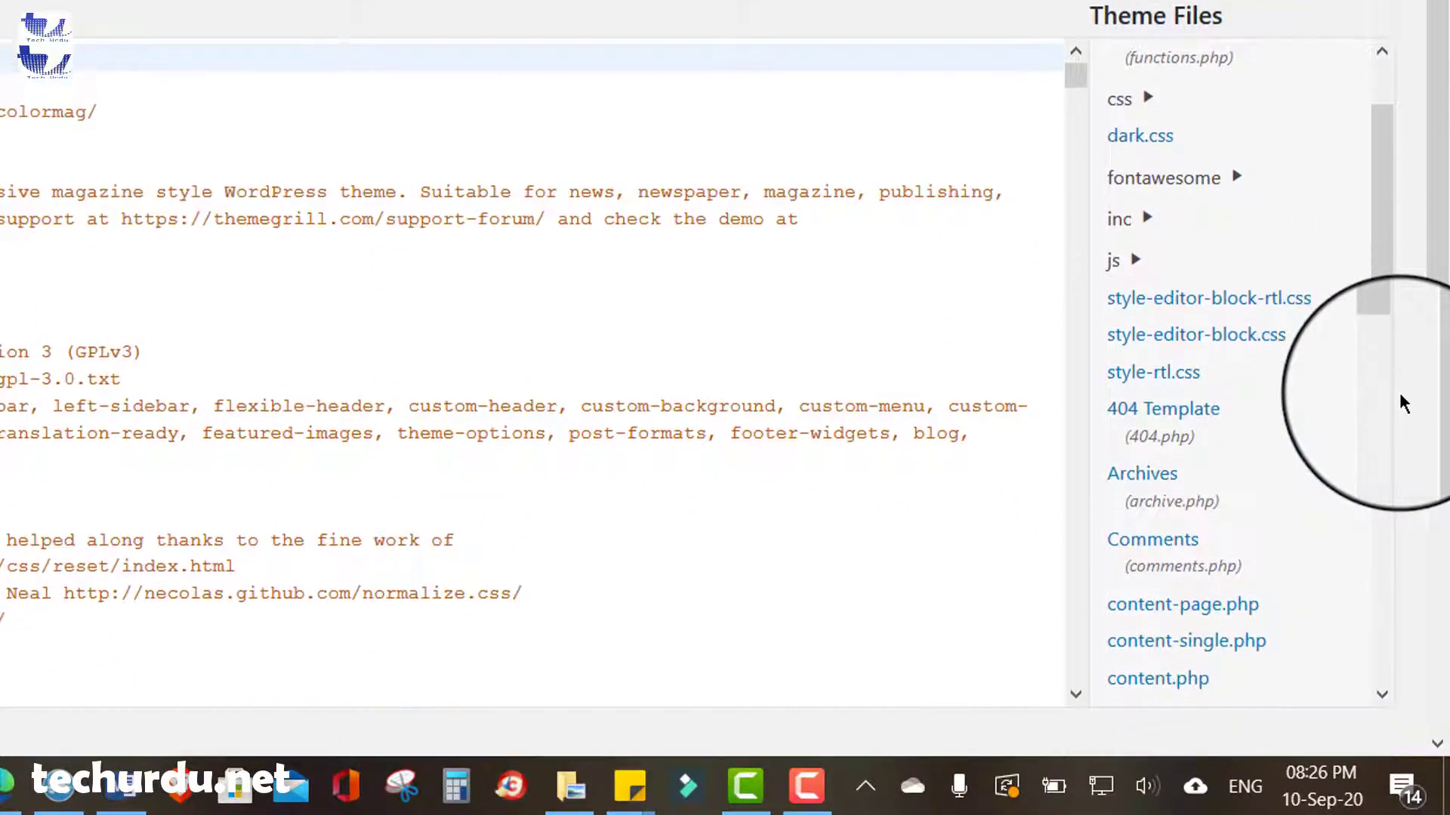
scroll(1398, 393, "down", 1)
scroll(1204, 274, "down", 2)
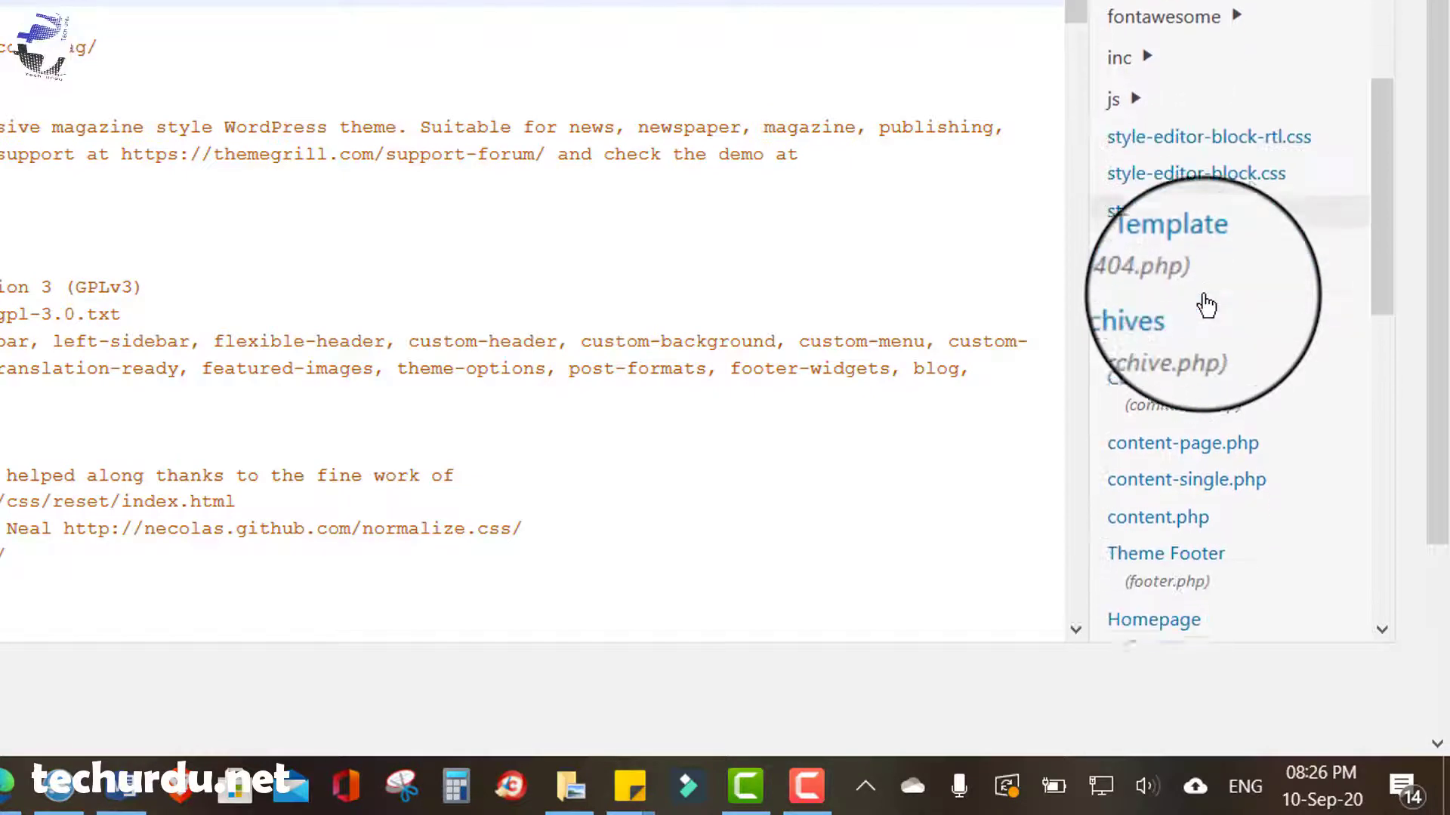
scroll(1206, 305, "down", 1)
scroll(1206, 305, "down", 2)
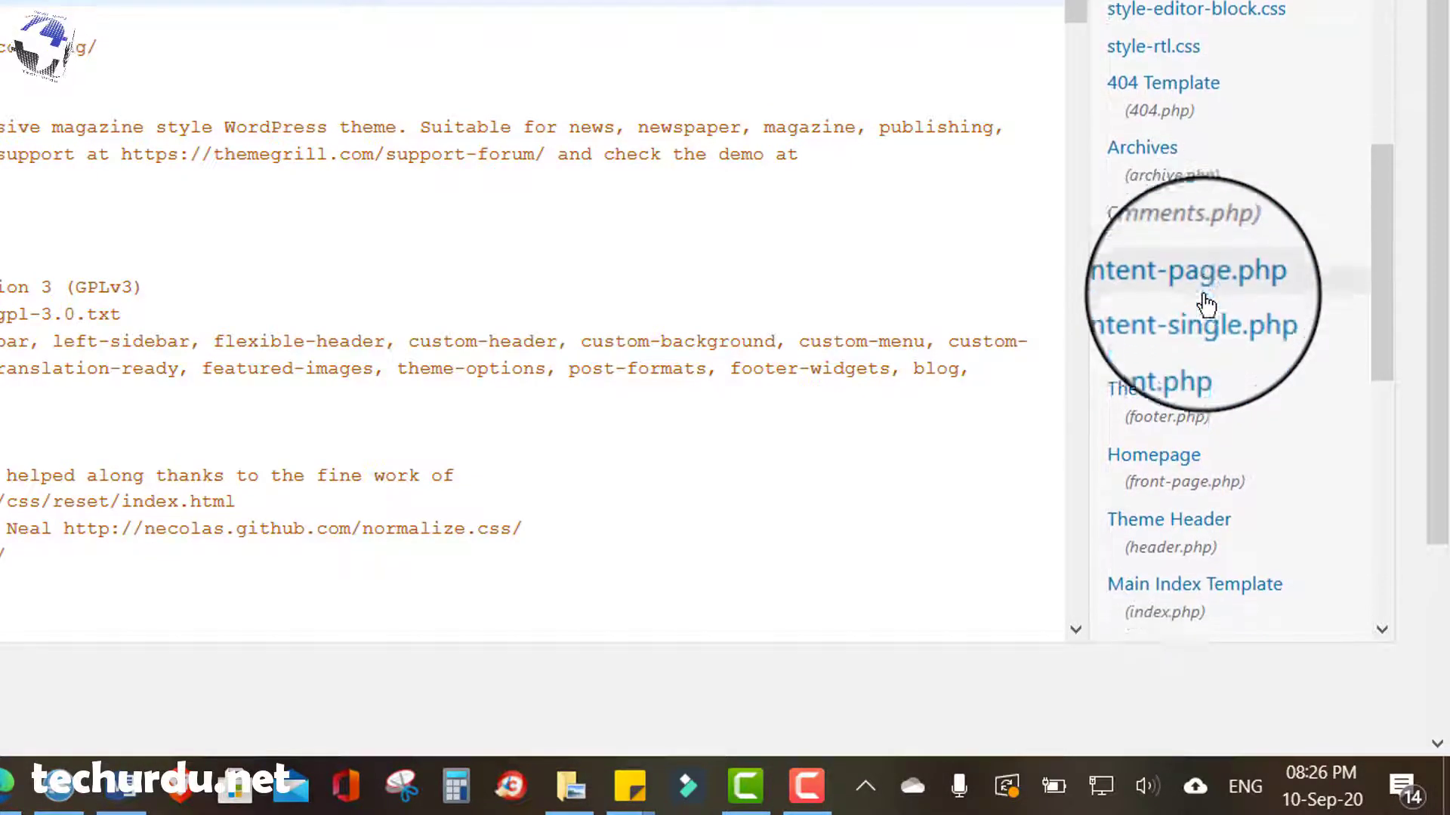
scroll(1206, 305, "down", 1)
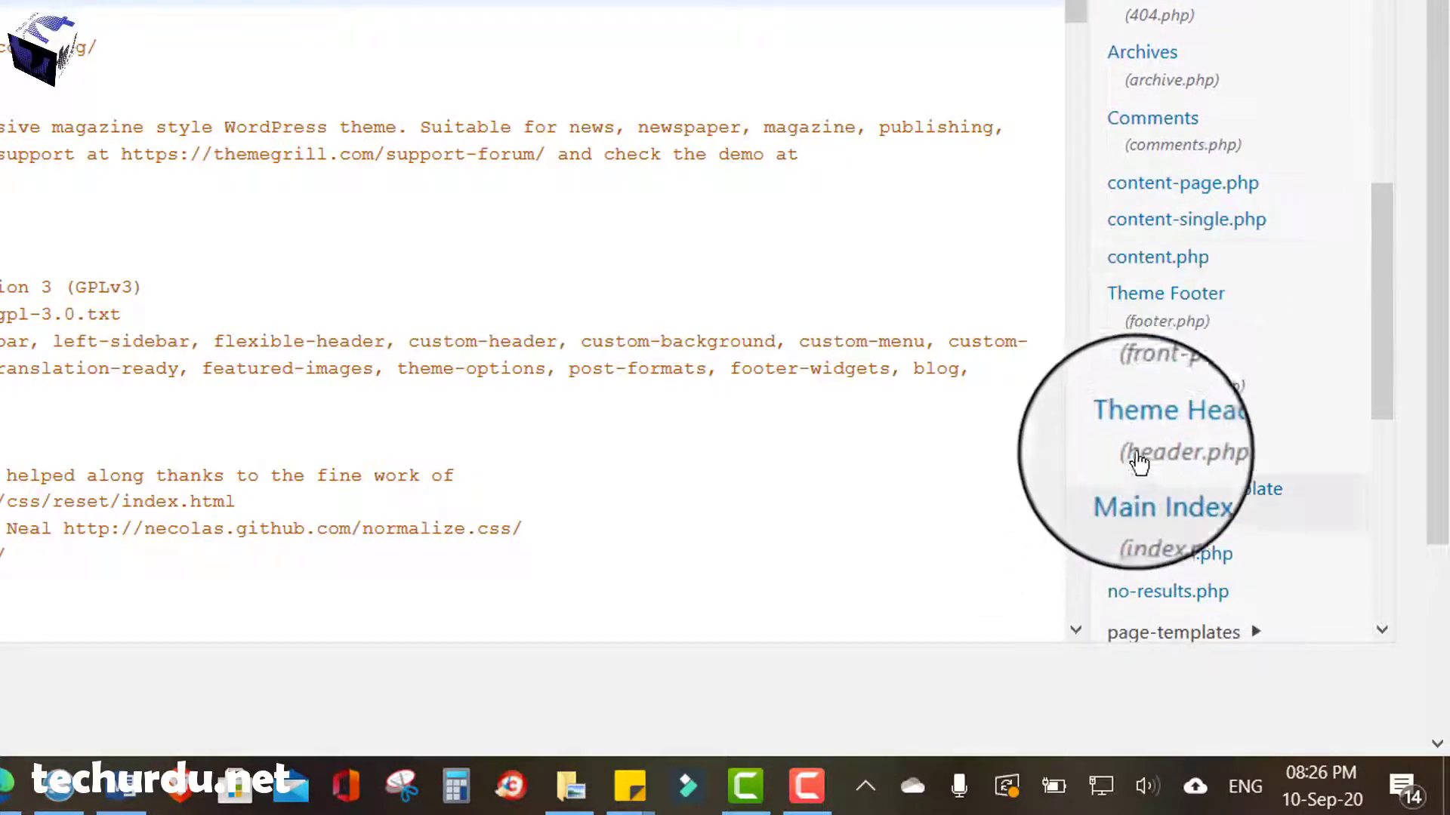
left_click(1172, 453)
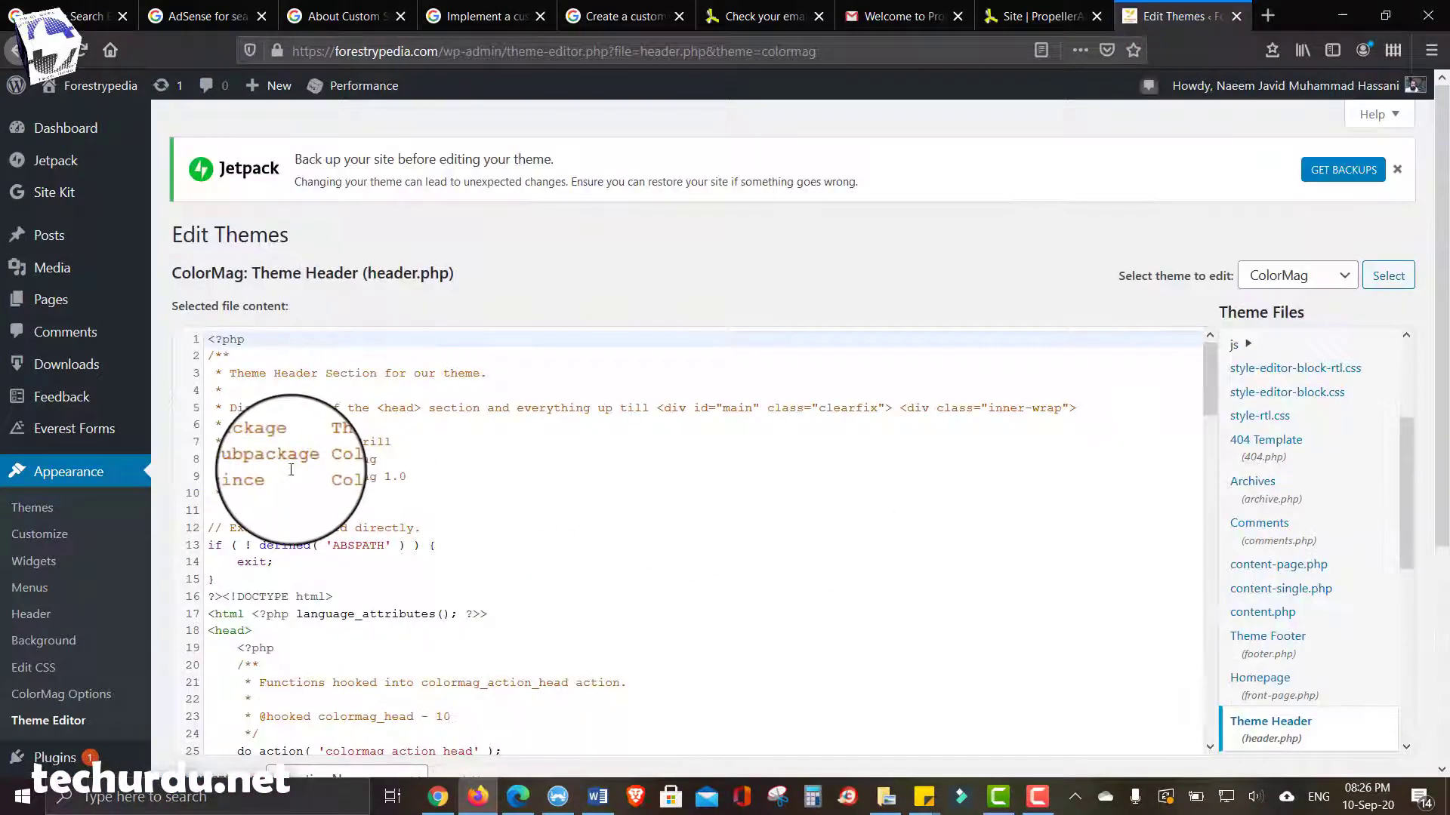
- Paste the propeller verification meta tag on a new line after <head> on line 18
scroll(276, 483, "down", 2)
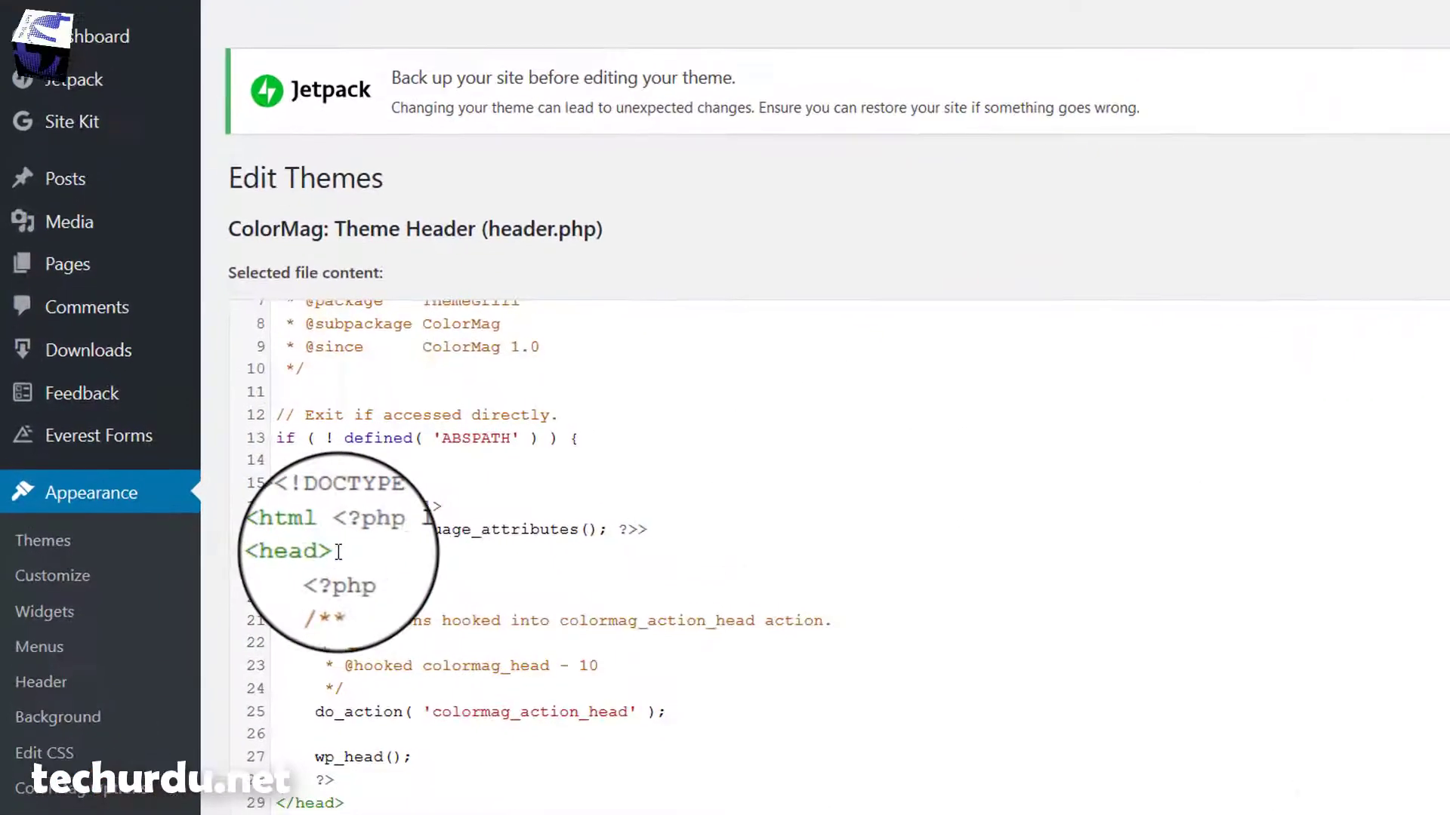
left_click_drag(276, 524, 226, 525)
left_click(388, 555)
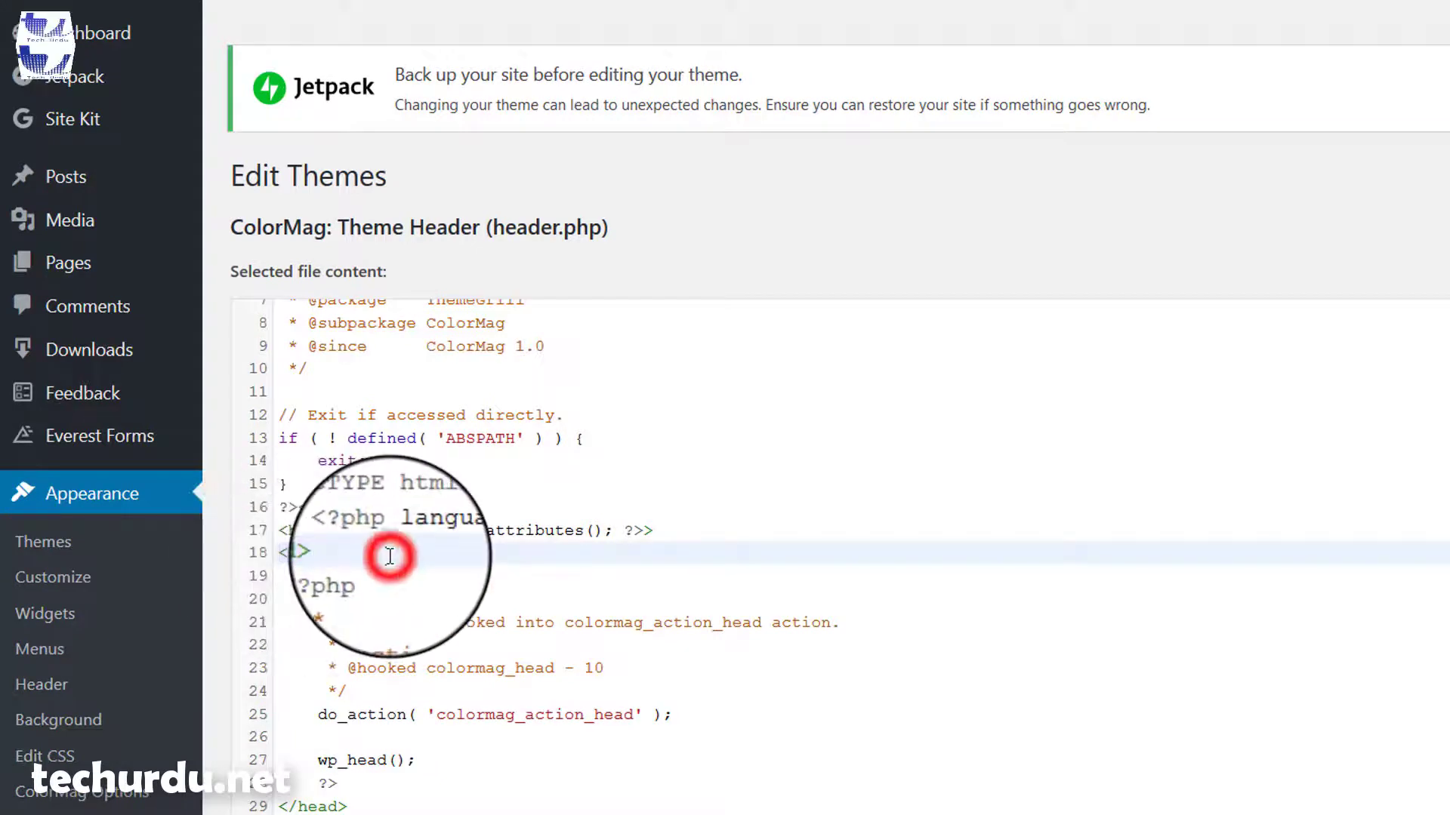
key("Return")
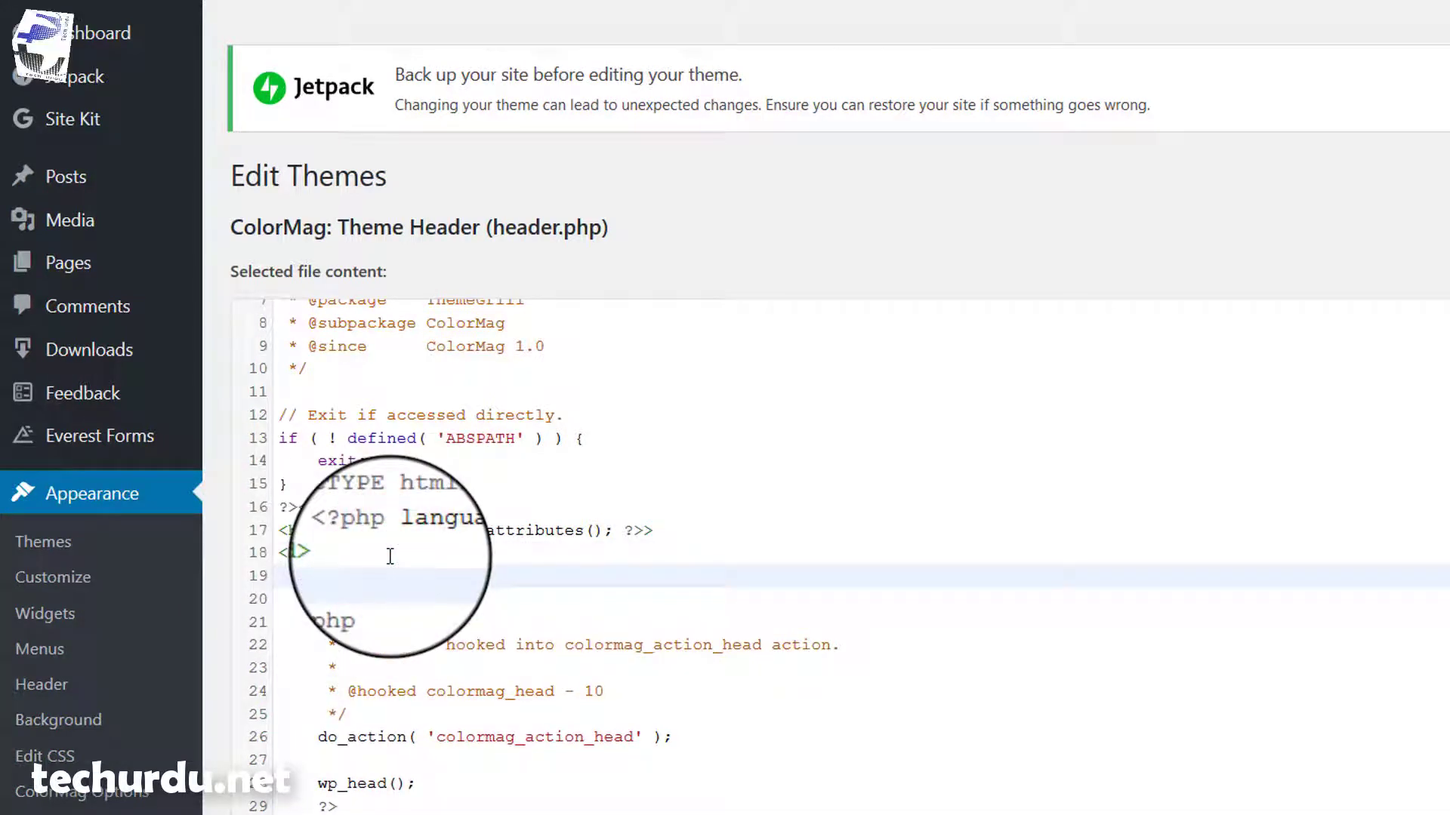
right_click(347, 577)
left_click(398, 664)
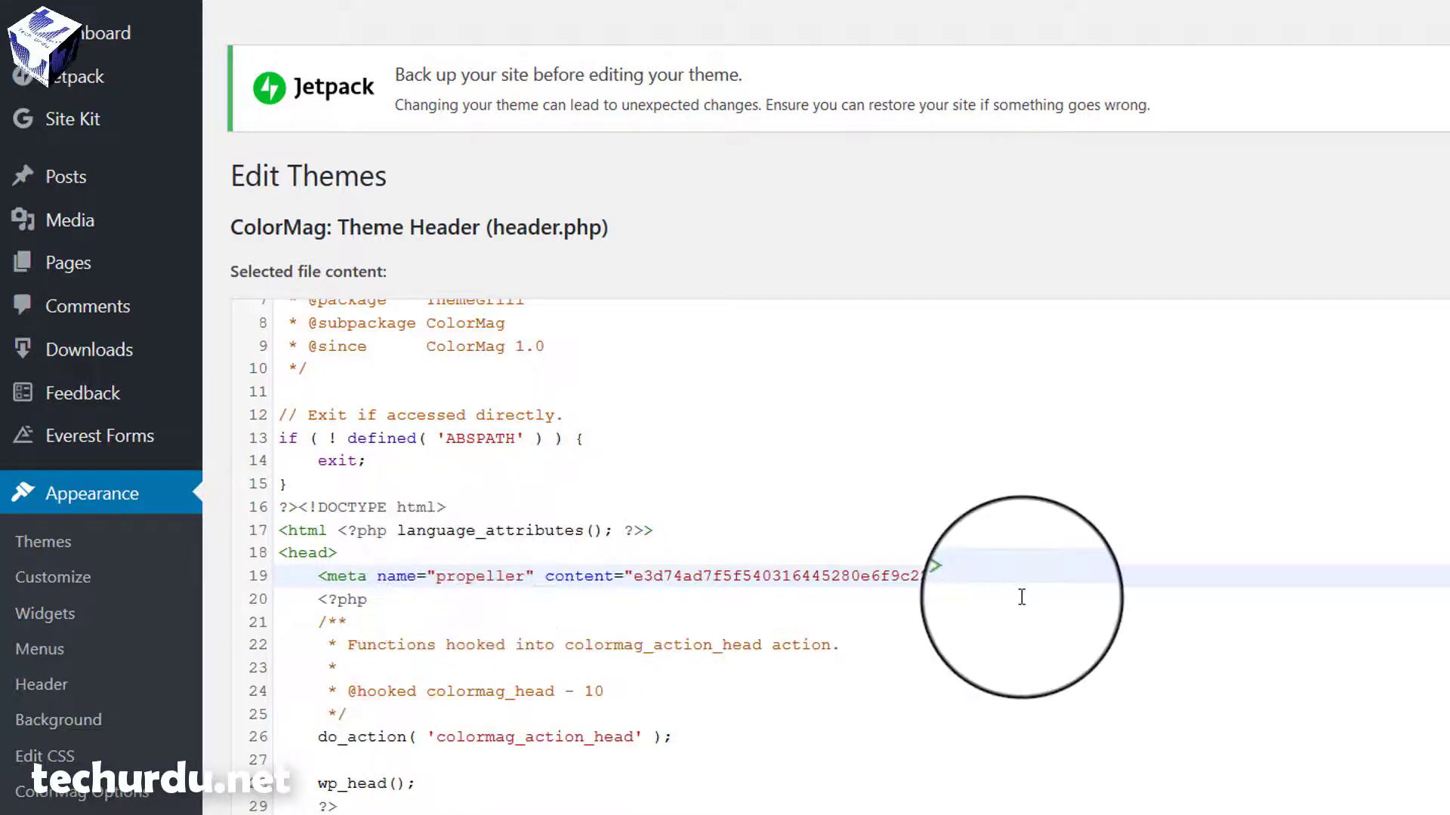
scroll(1000, 521, "down", 2)
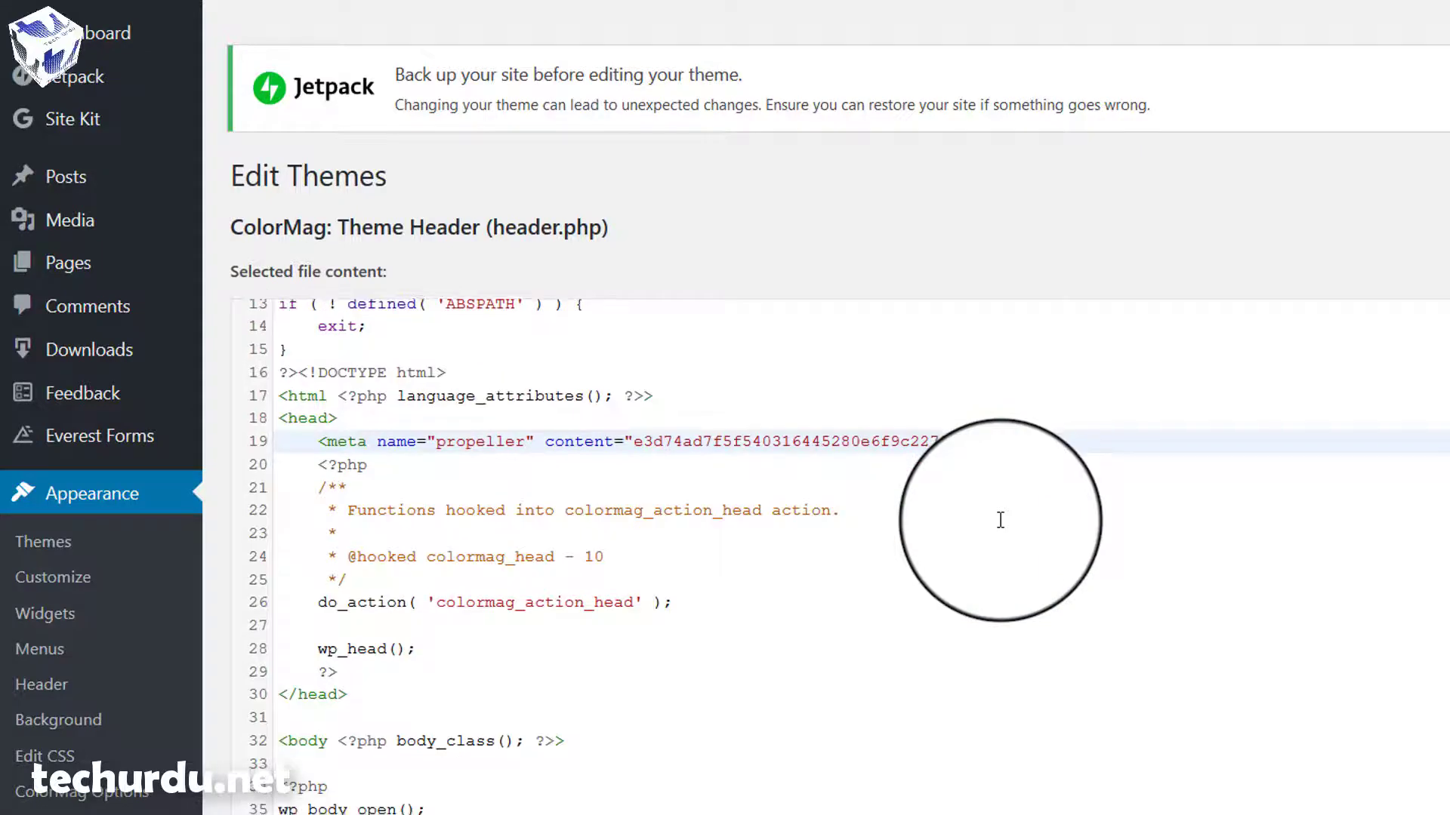
scroll(1000, 520, "up", 1)
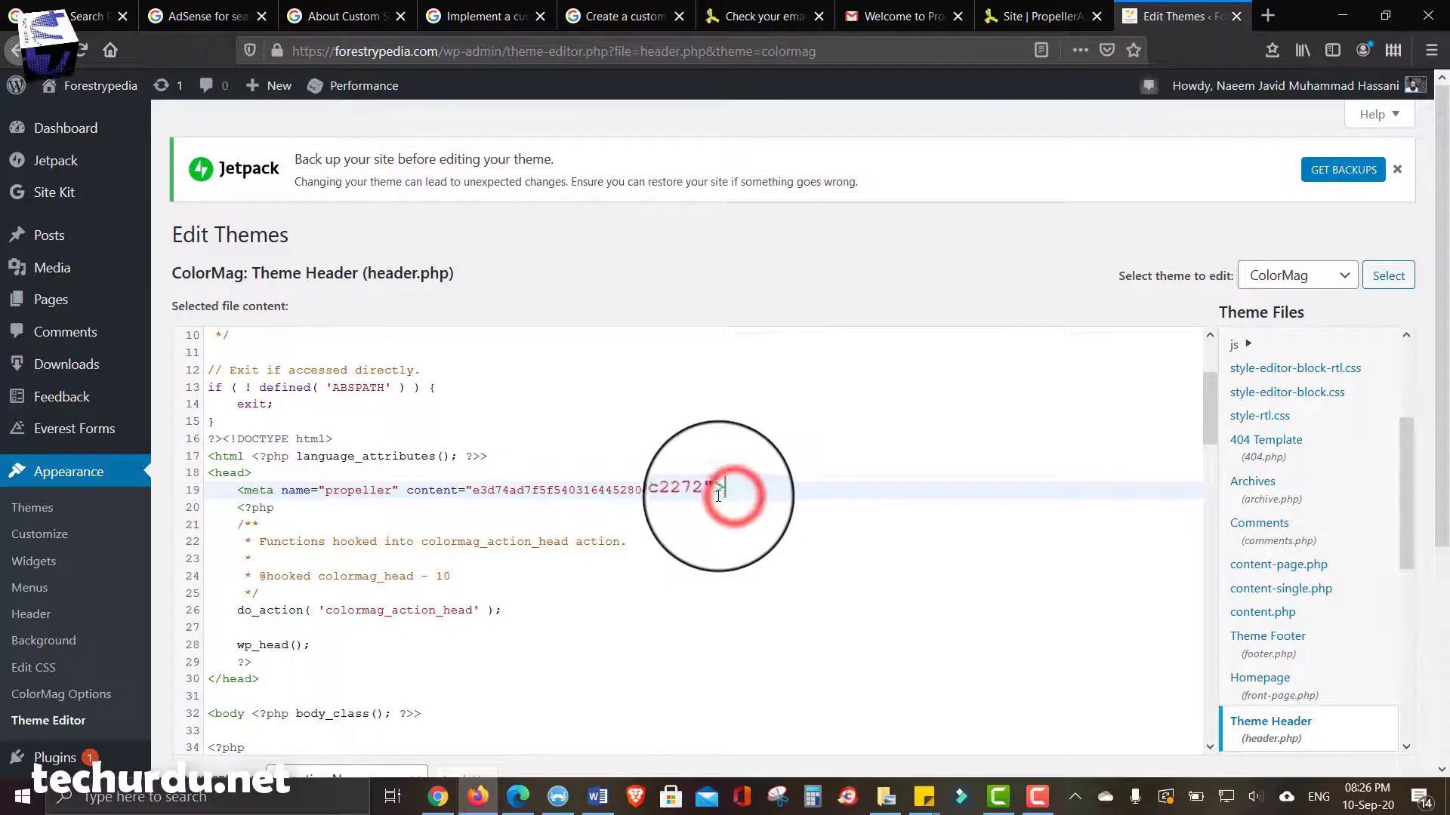
left_click(749, 496)
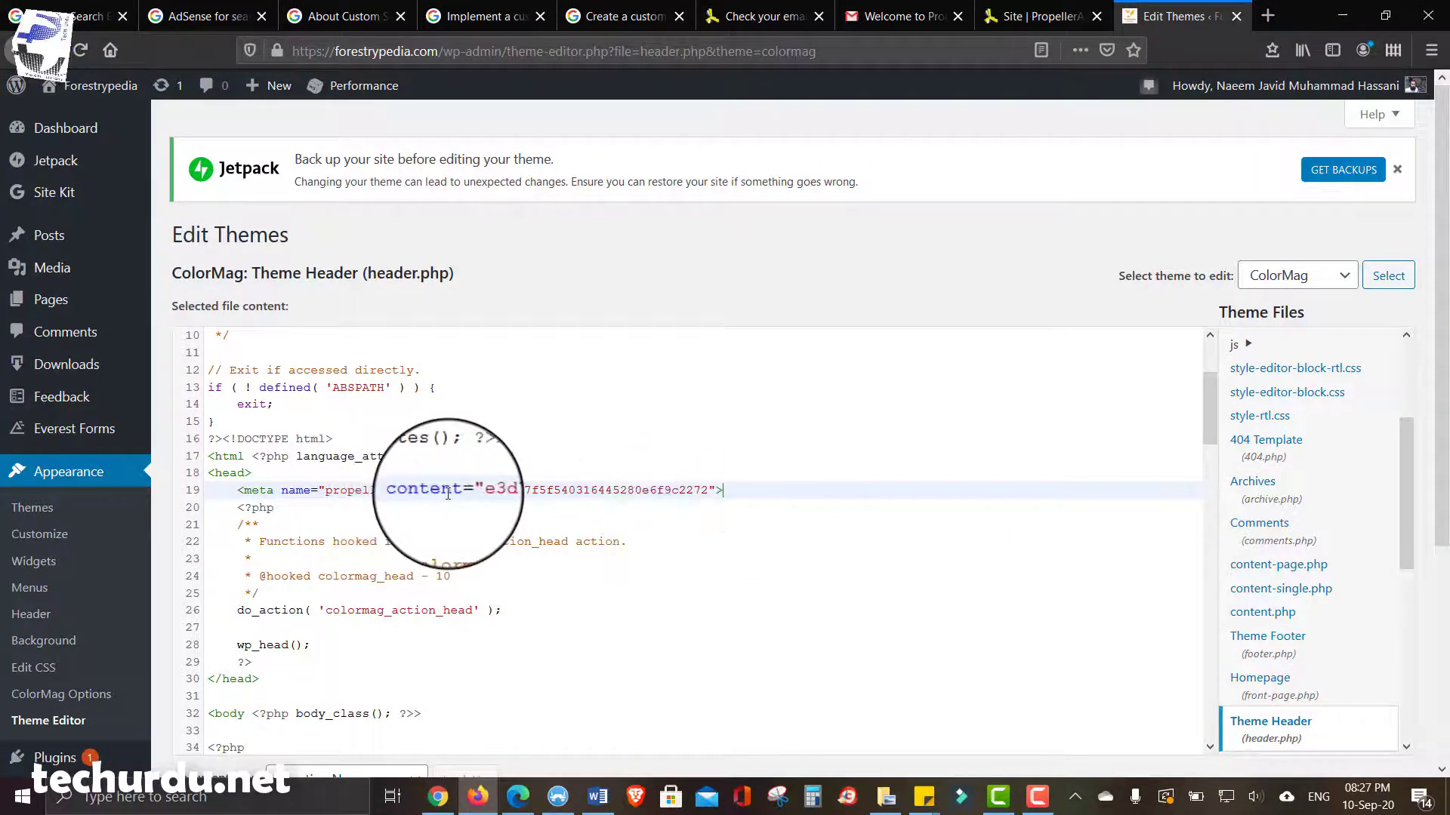
- Try to leave the unsaved header.php for the Jetpack page
scroll(999, 508, "down", 1)
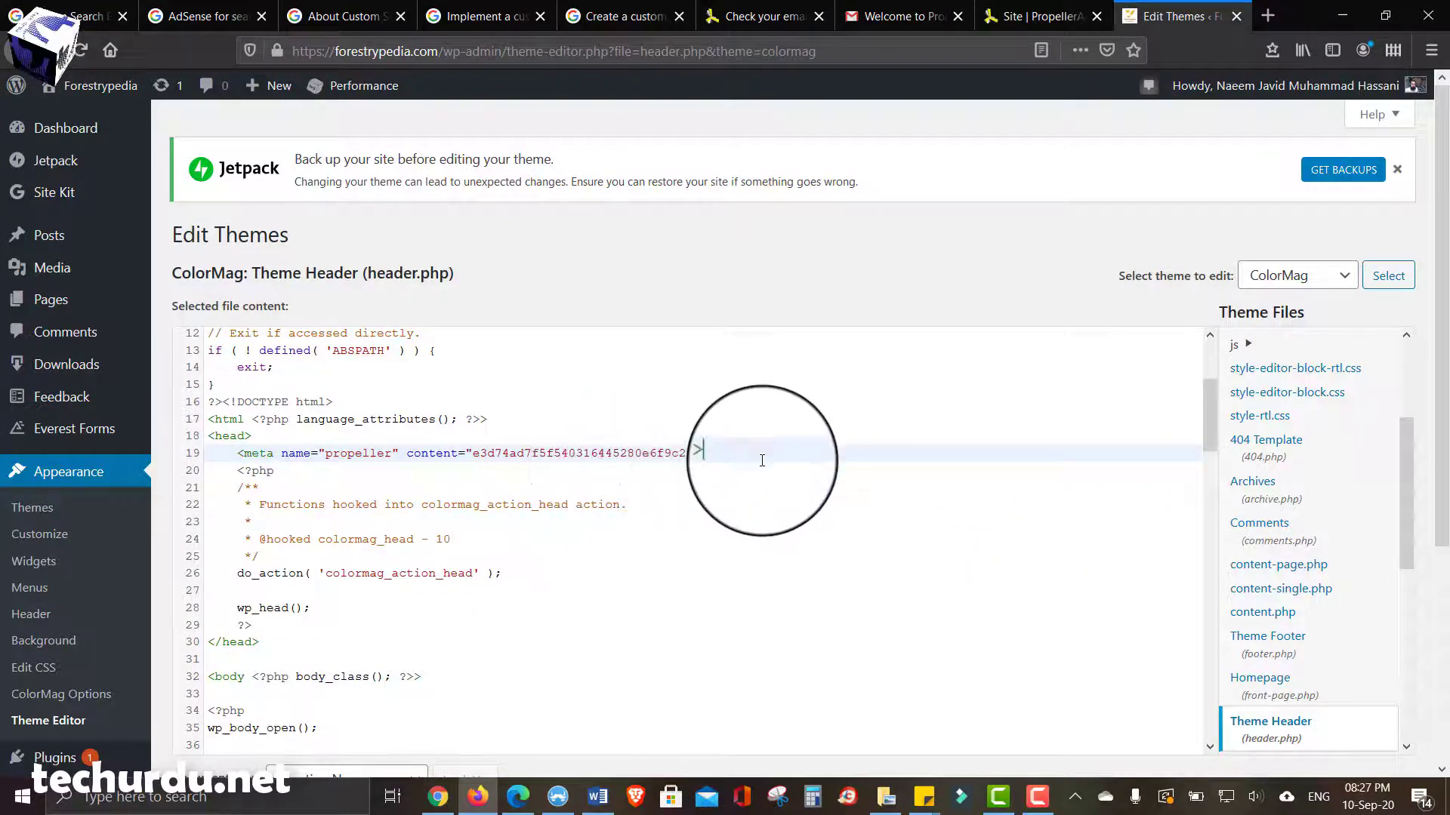
scroll(762, 461, "down", 3)
scroll(762, 461, "up", 3)
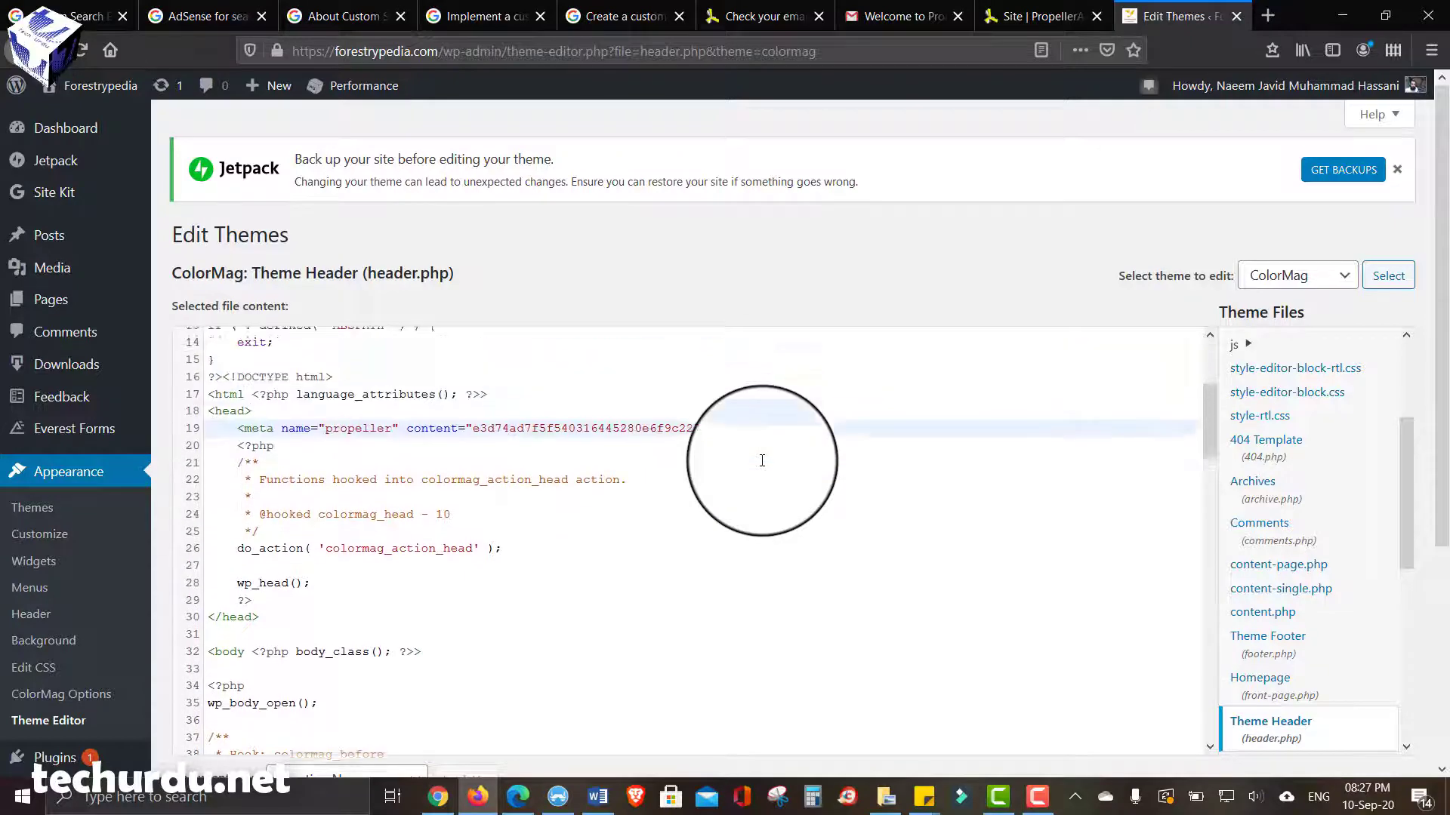
left_click(66, 171)
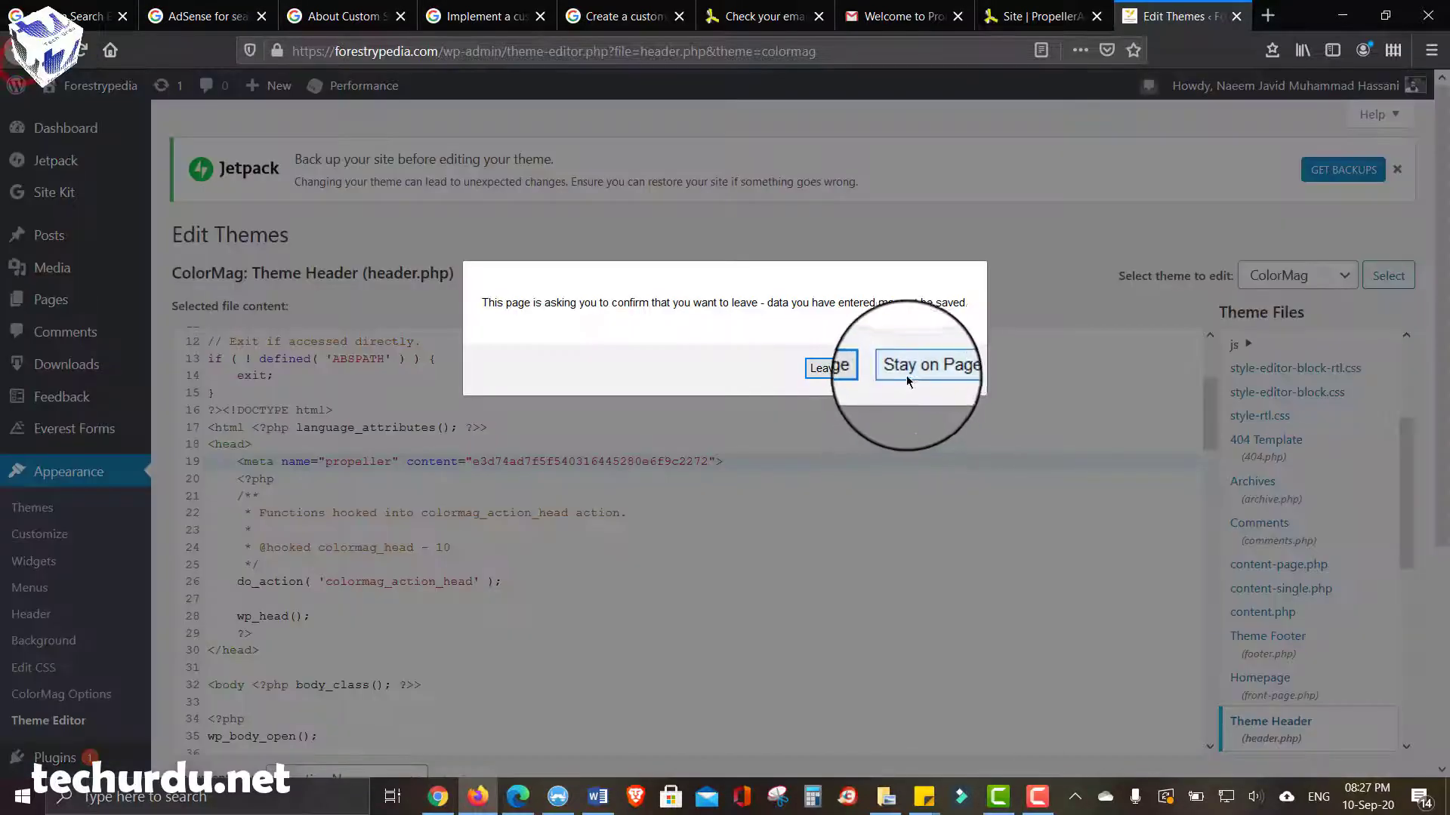
- Leave the editor without saving and open Settings > Insert Headers and Footers
left_click(840, 367)
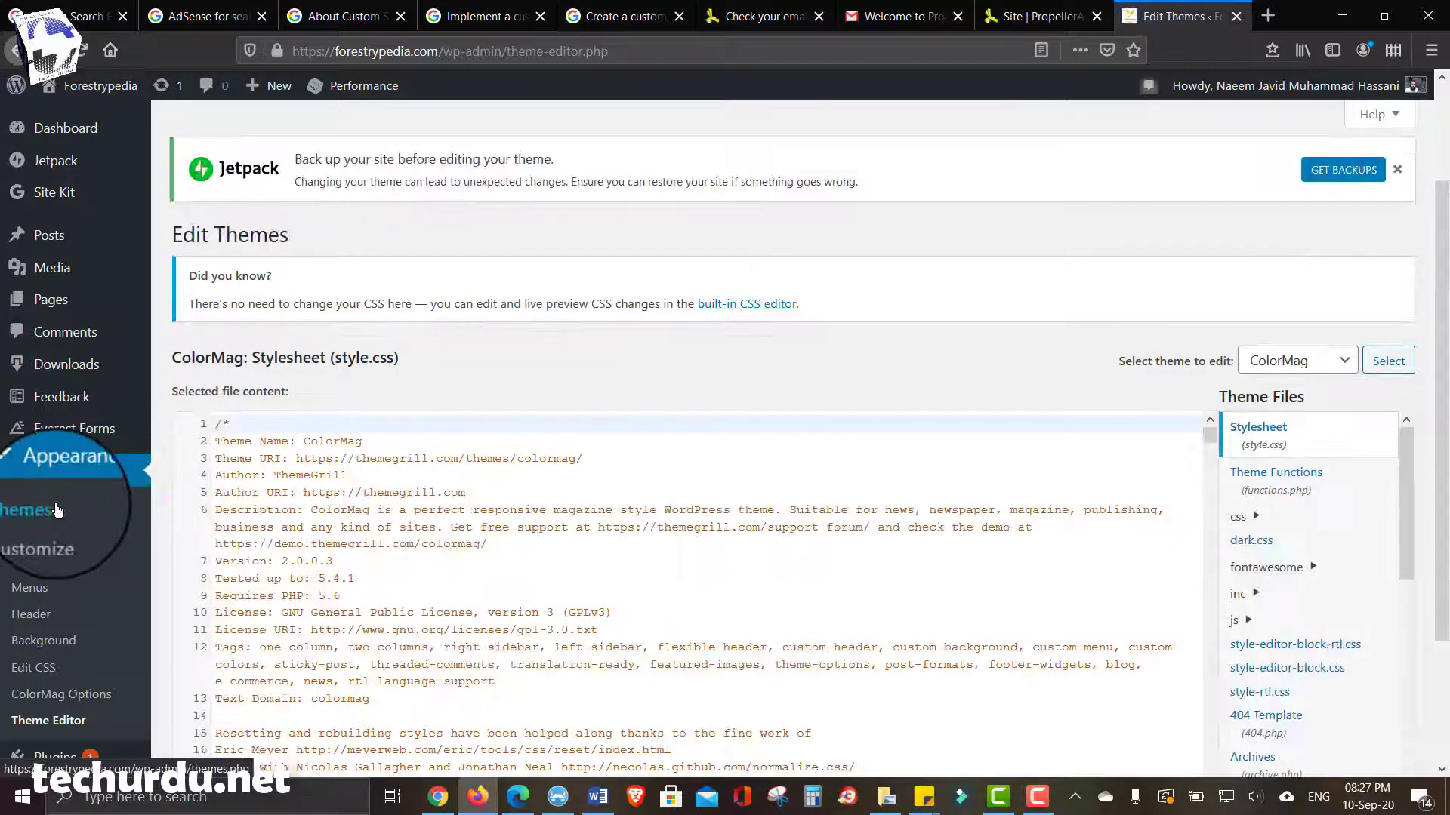
scroll(57, 510, "down", 1)
scroll(91, 535, "down", 2)
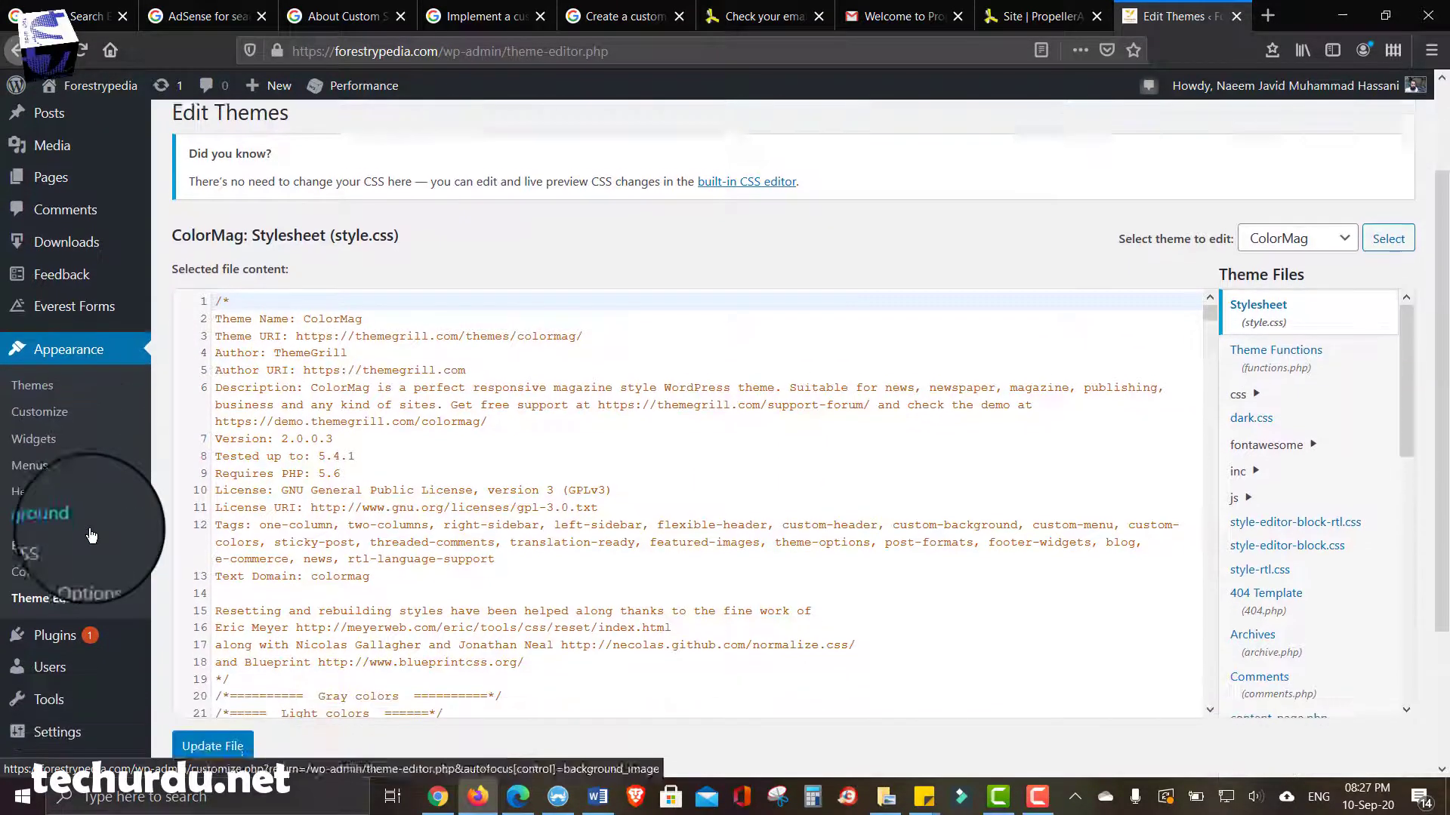
scroll(60, 650, "down", 3)
mouse_move(65, 626)
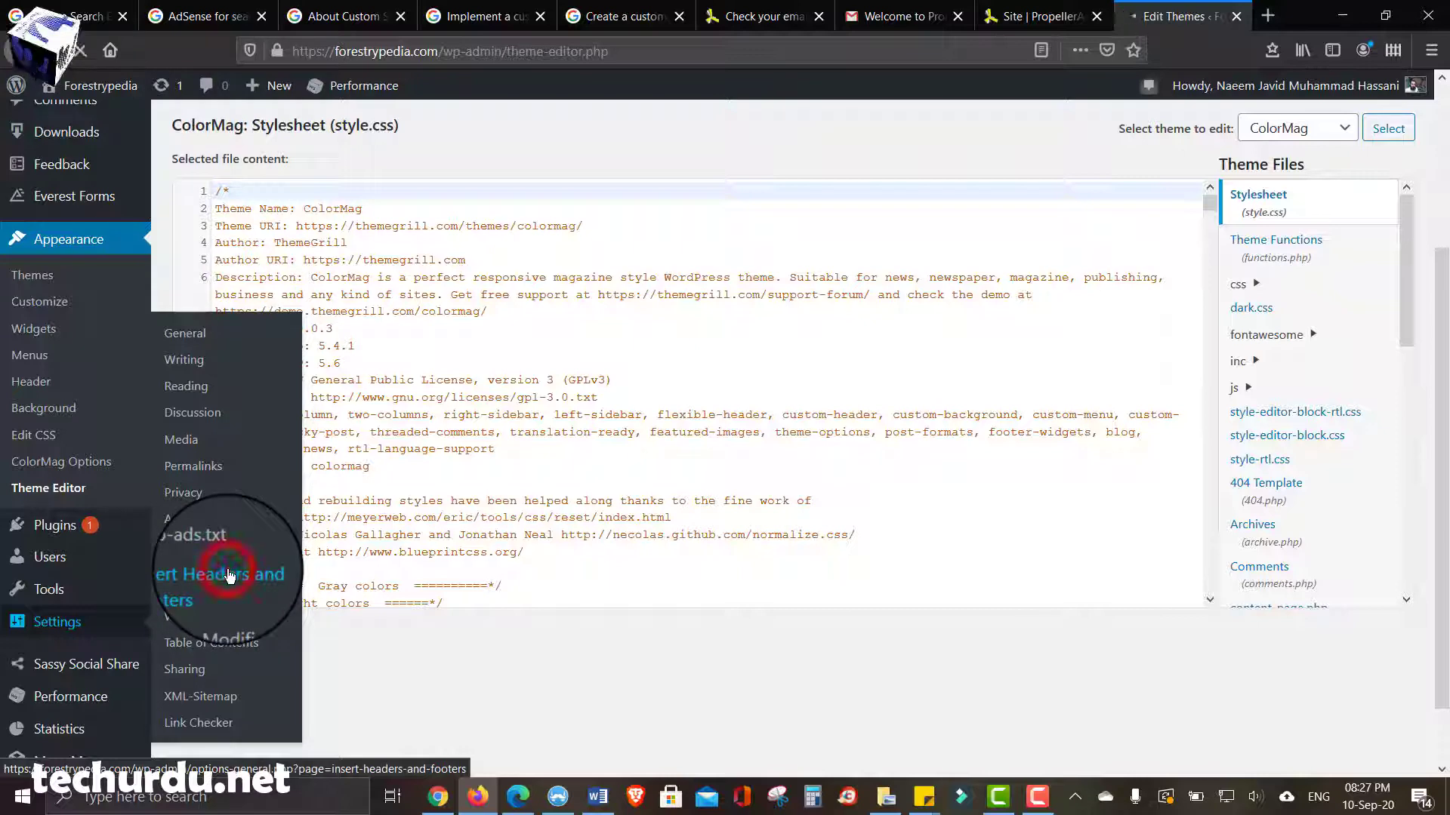
left_click(230, 576)
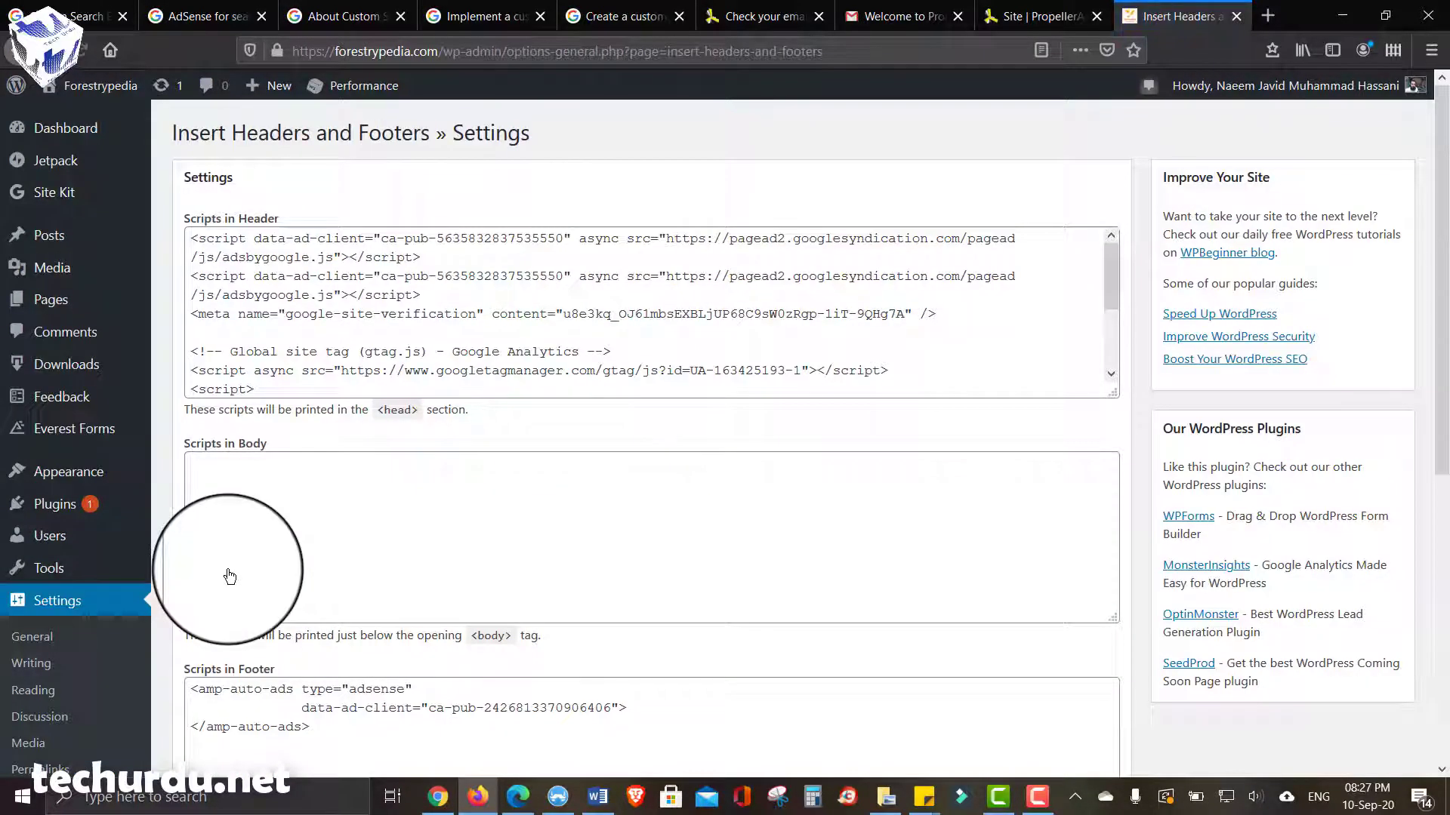
- Review the header, body and footer script boxes in Insert Headers and Footers
left_click(484, 312)
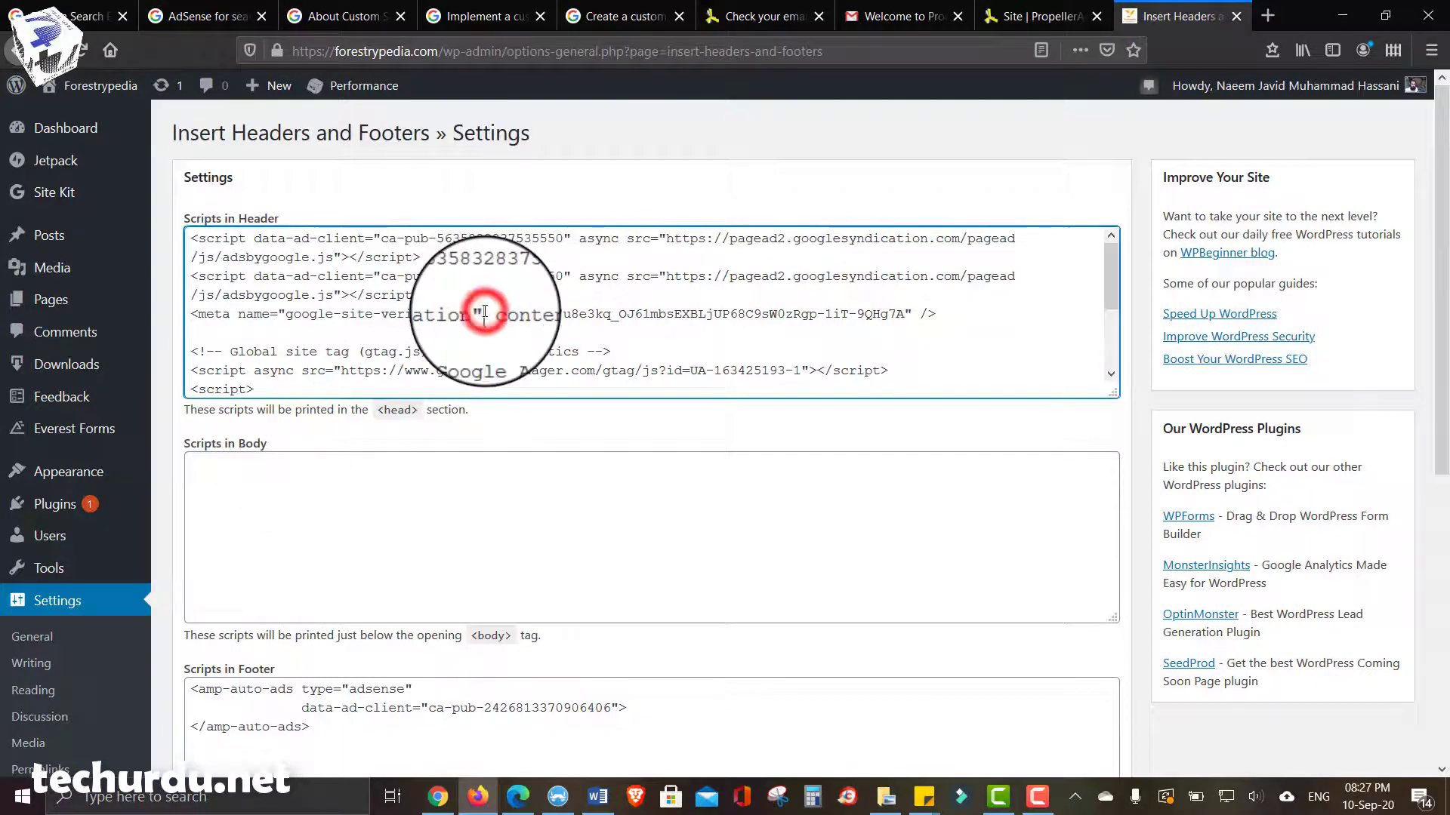
scroll(484, 312, "down", 1)
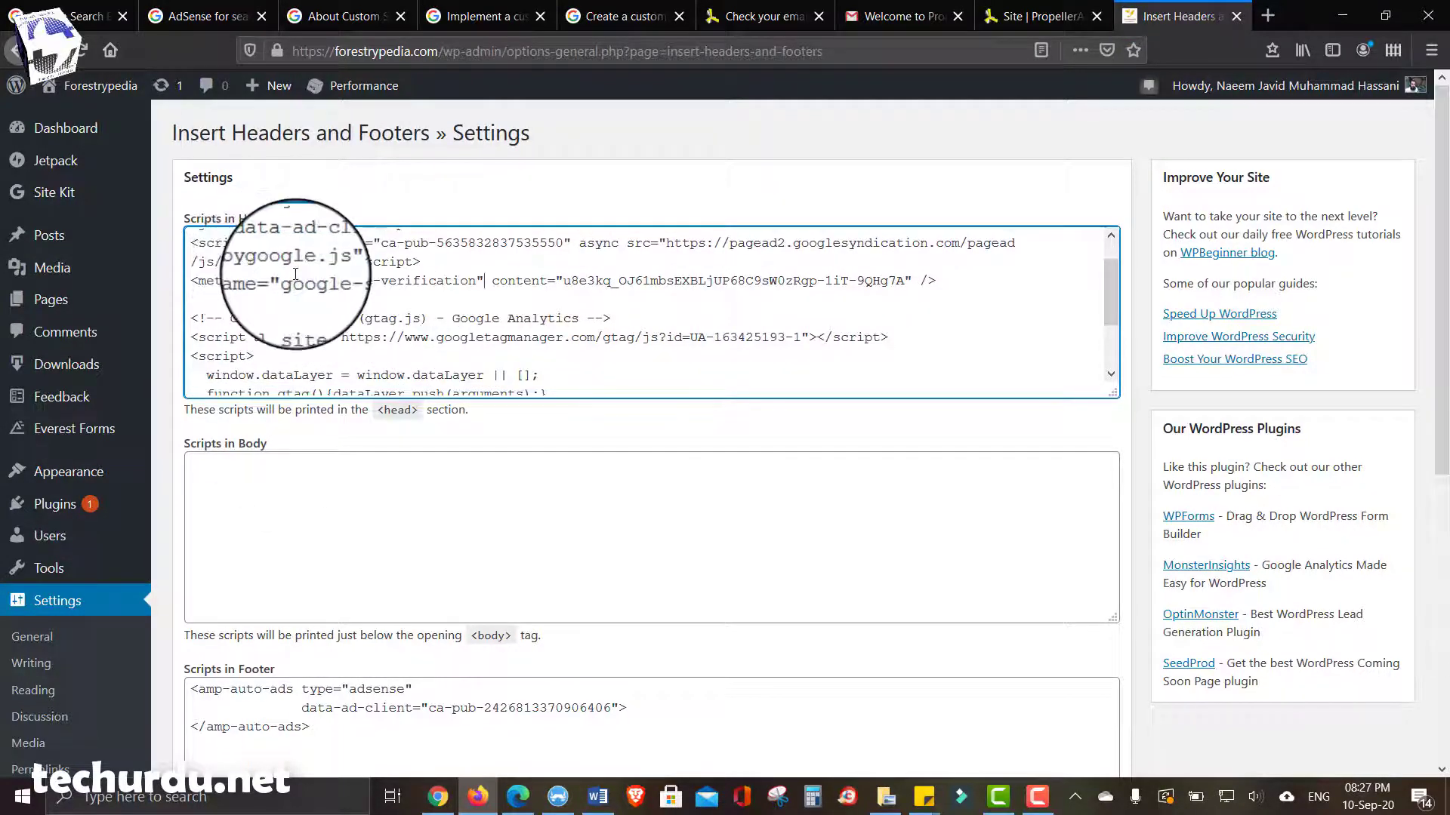
left_click(283, 542)
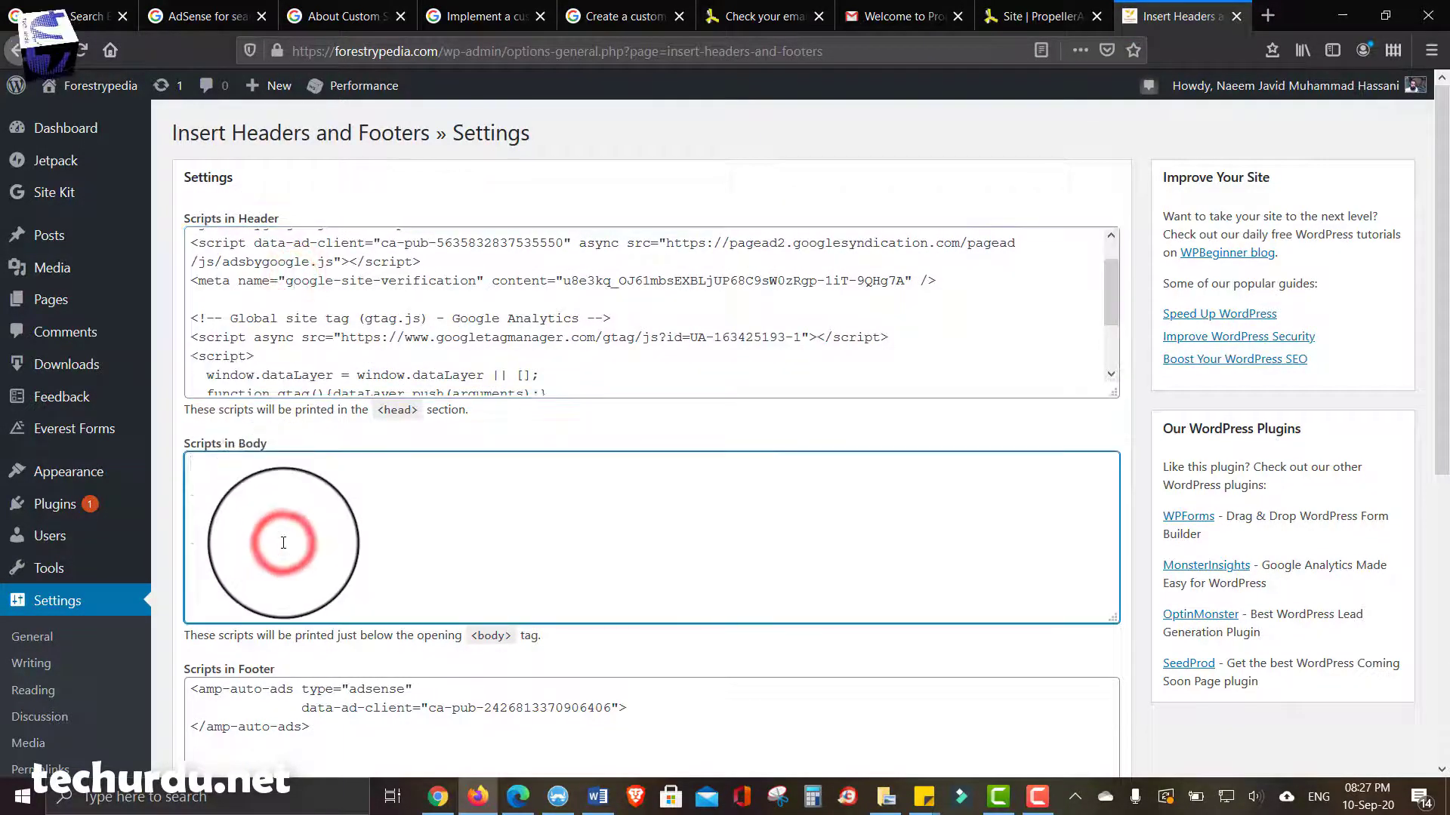
scroll(340, 532, "down", 2)
left_click(308, 700)
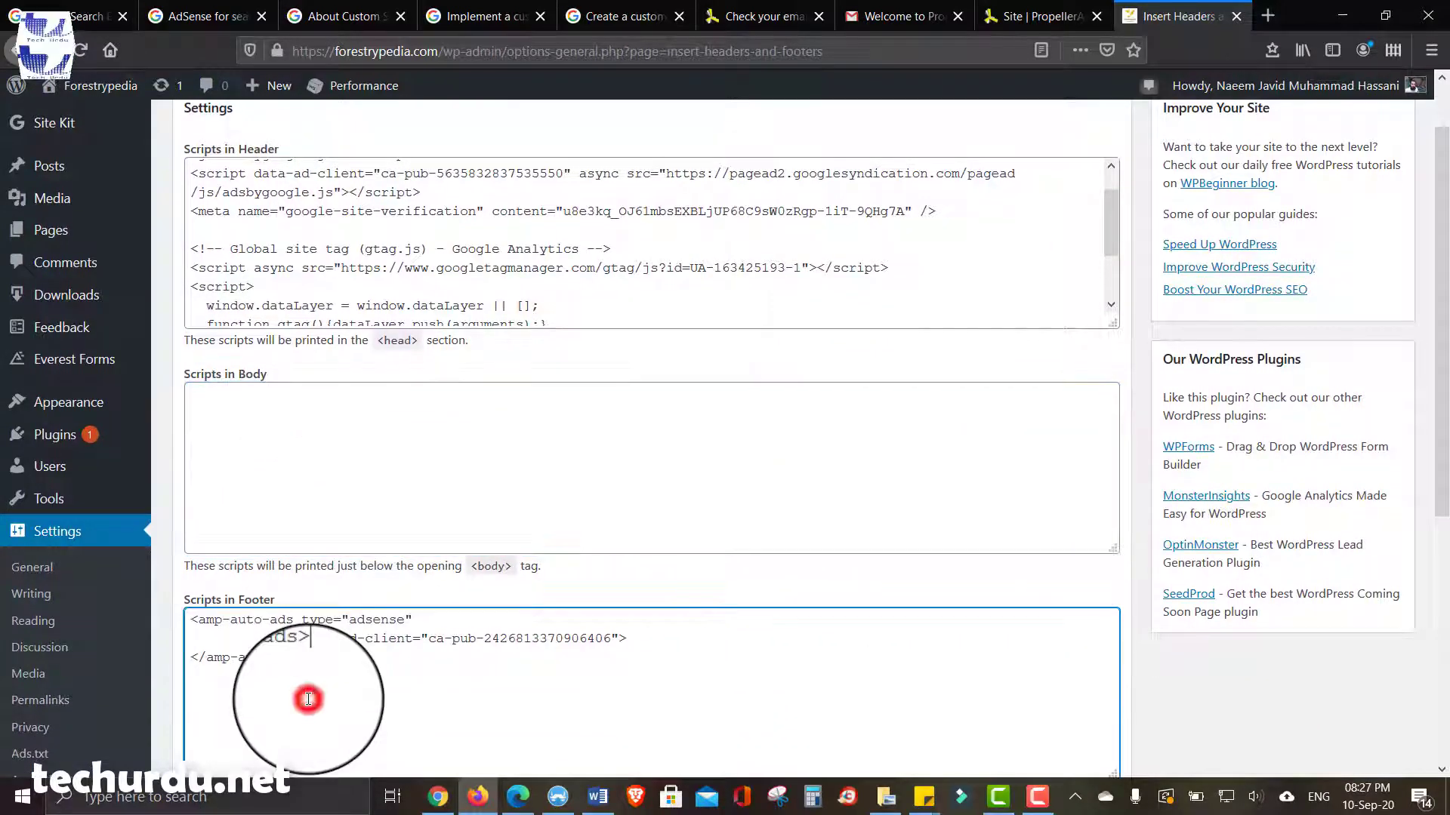
scroll(308, 700, "up", 2)
left_click(417, 293)
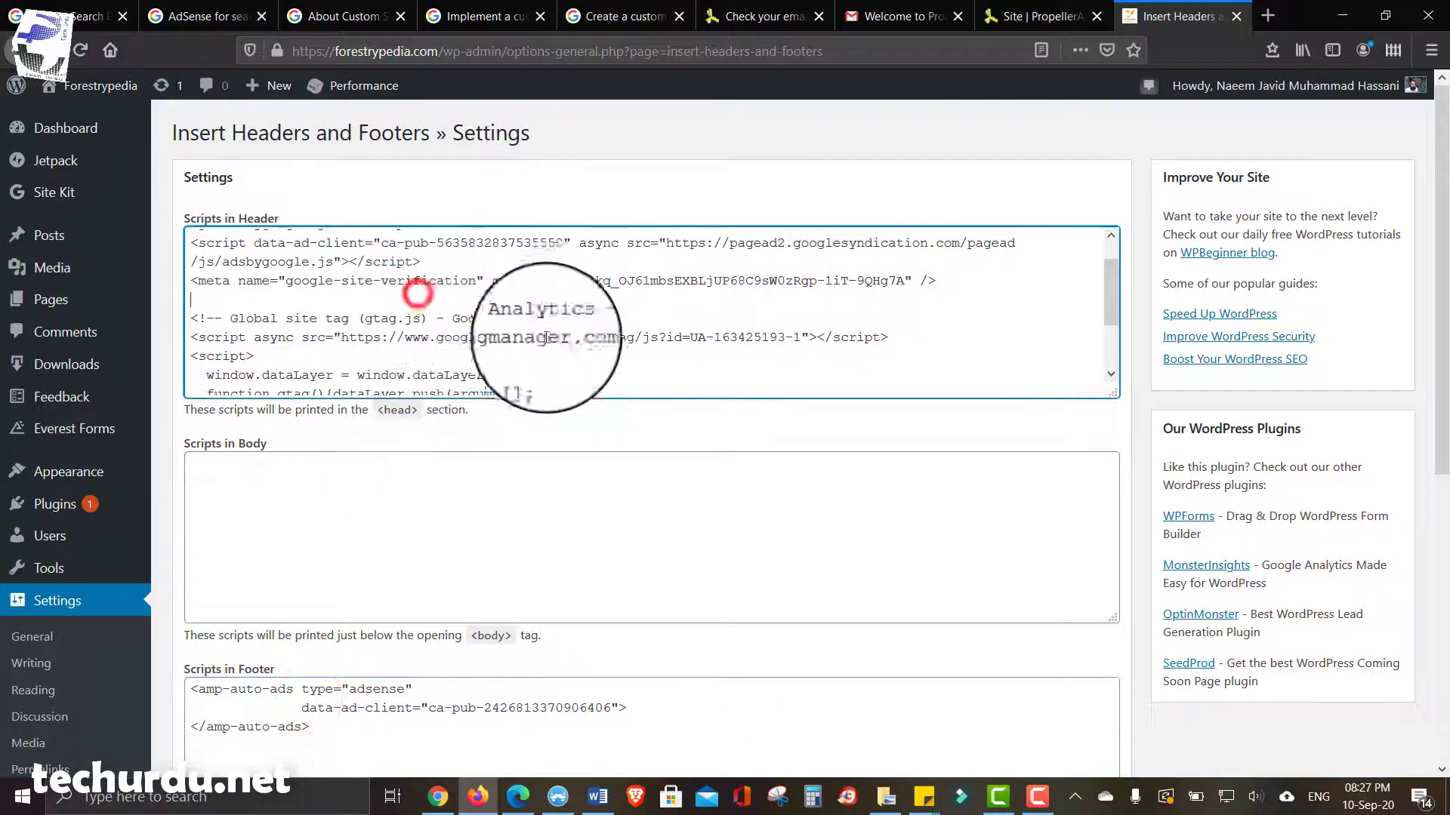
scroll(588, 343, "down", 2)
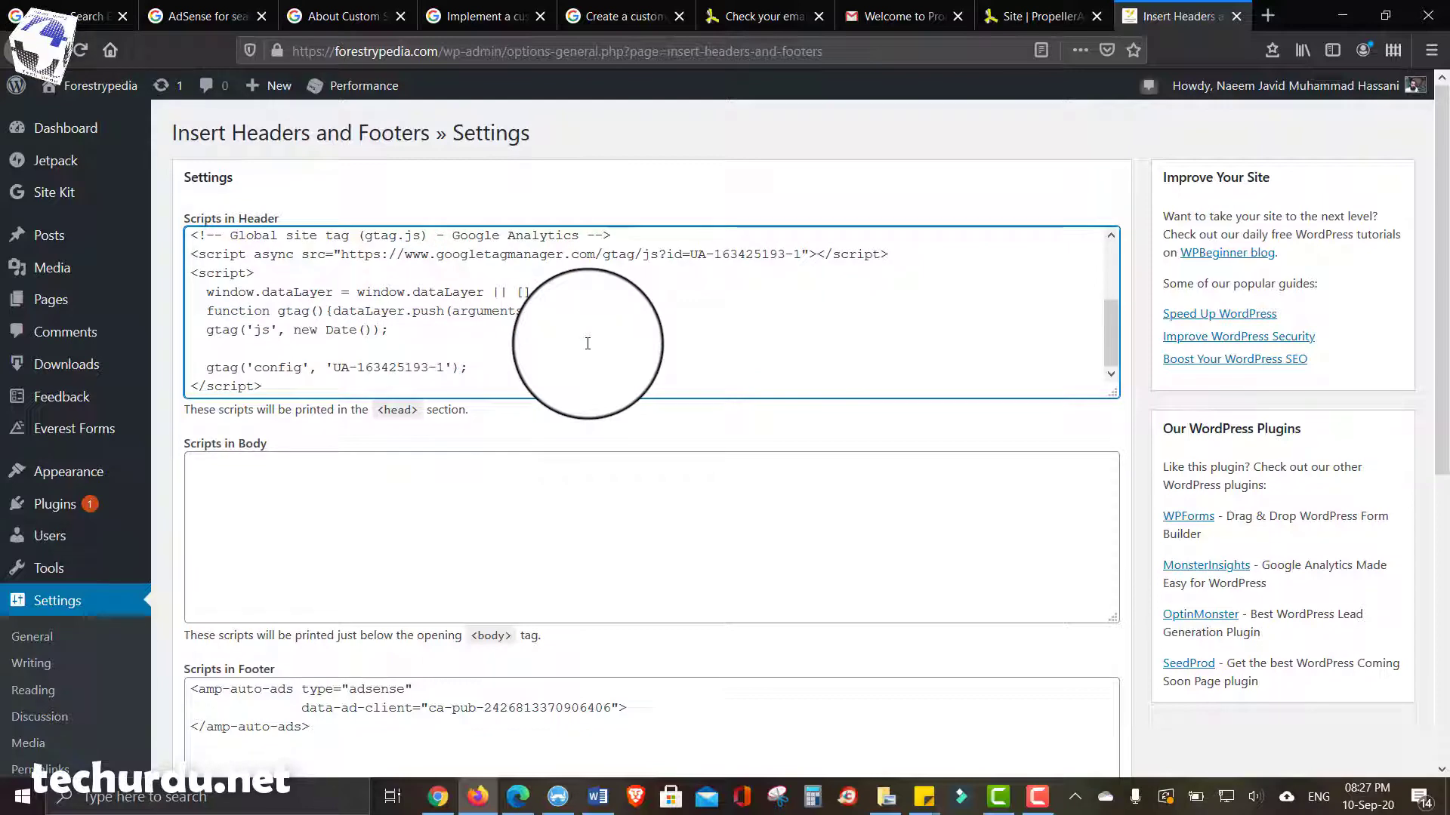
scroll(587, 343, "up", 3)
scroll(582, 340, "down", 3)
scroll(310, 387, "down", 5)
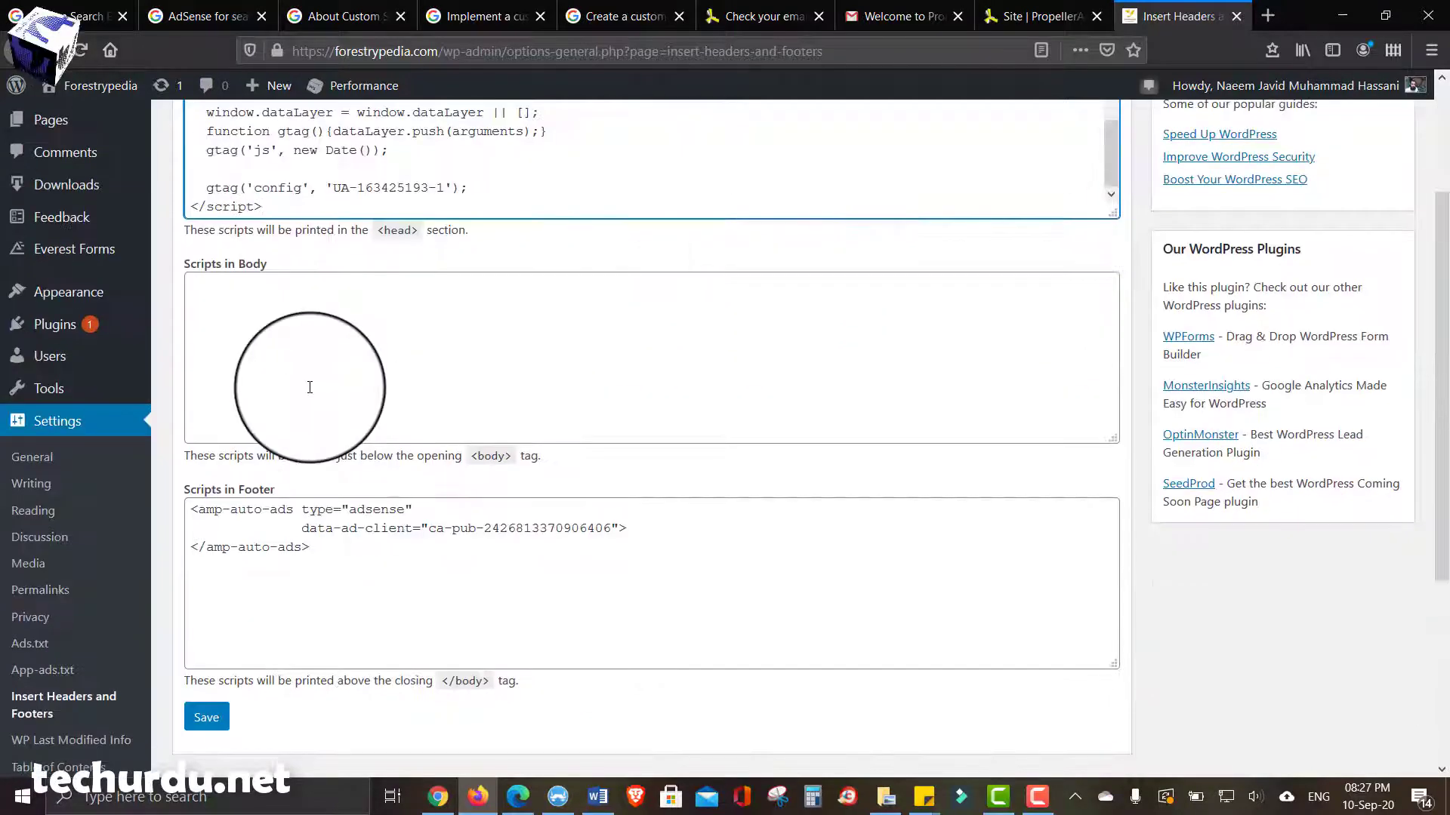
scroll(310, 388, "up", 3)
- Add the propeller meta tag below the Google Analytics header script, save, and return to PropellerAds
left_click(398, 229)
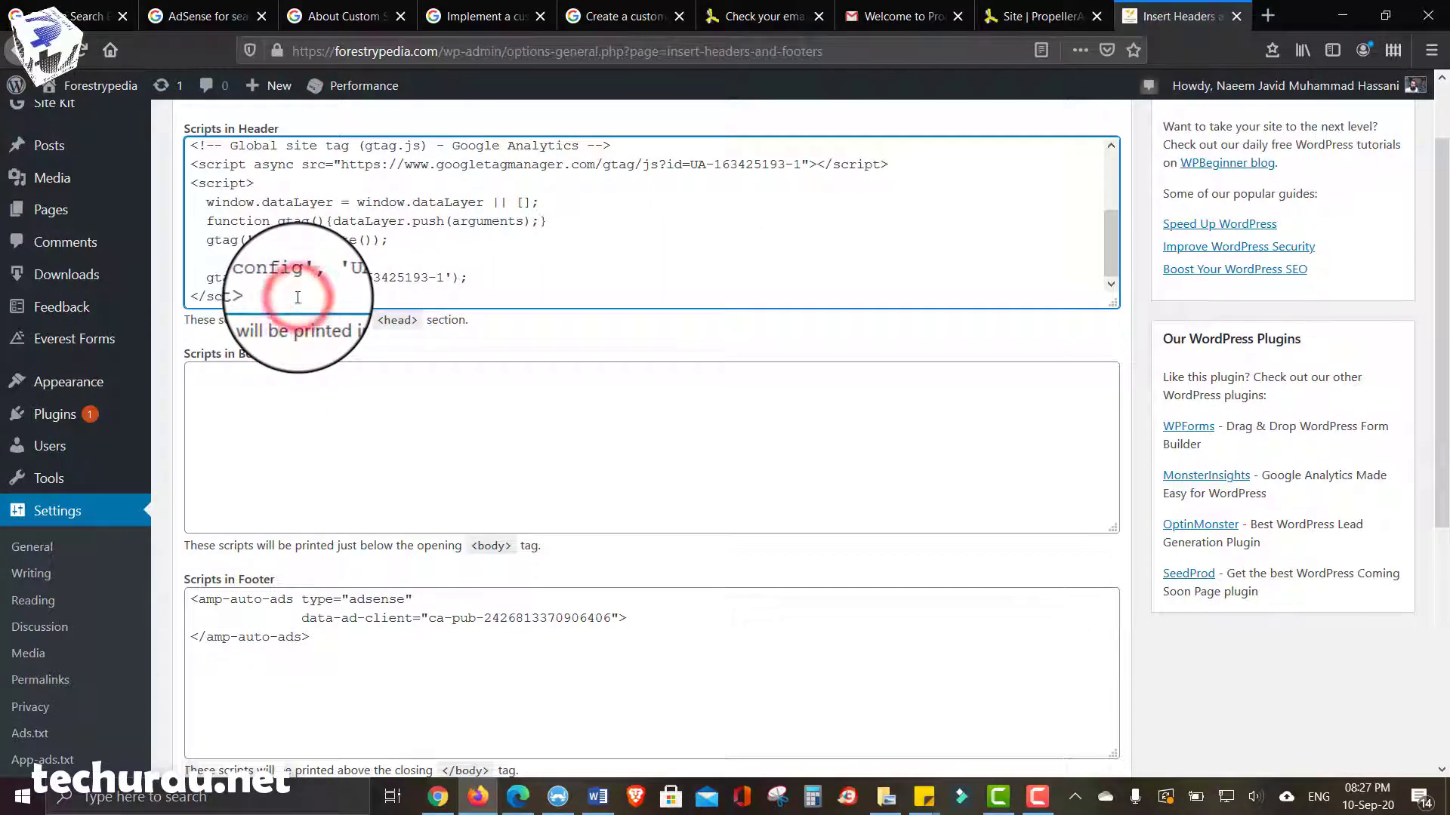
key("Return")
key("Return")
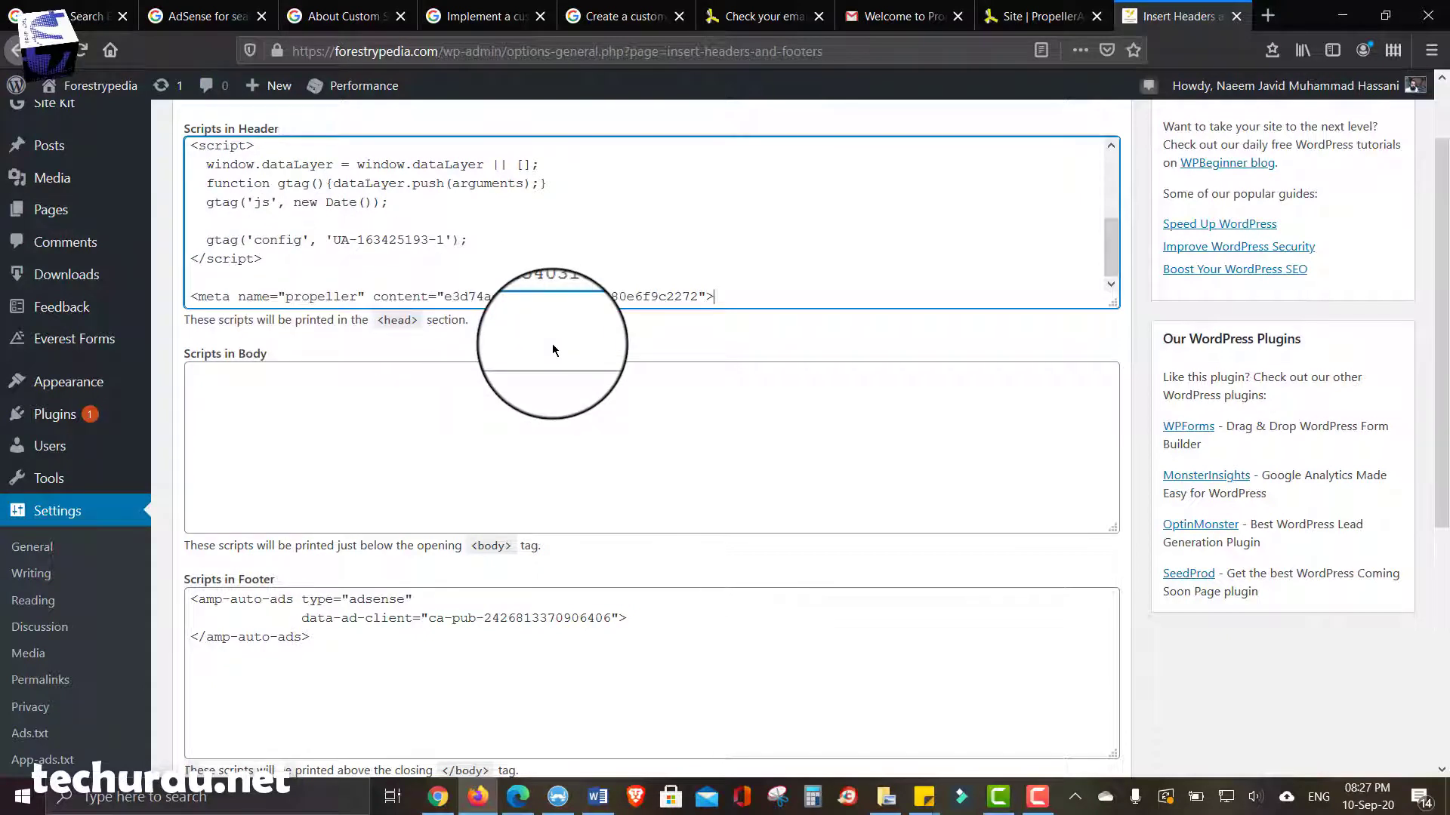
scroll(552, 343, "up", 2)
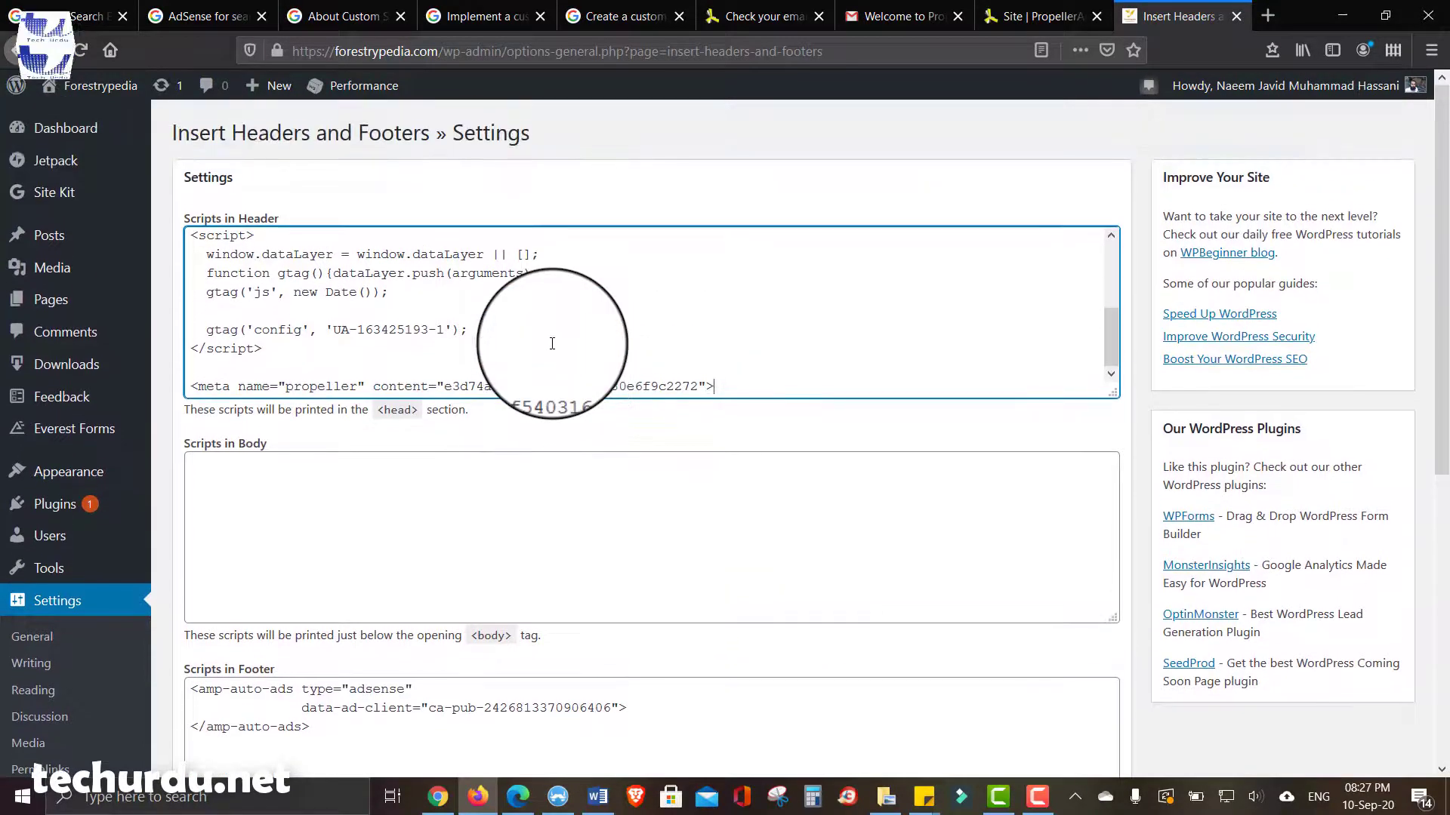
scroll(551, 343, "down", 5)
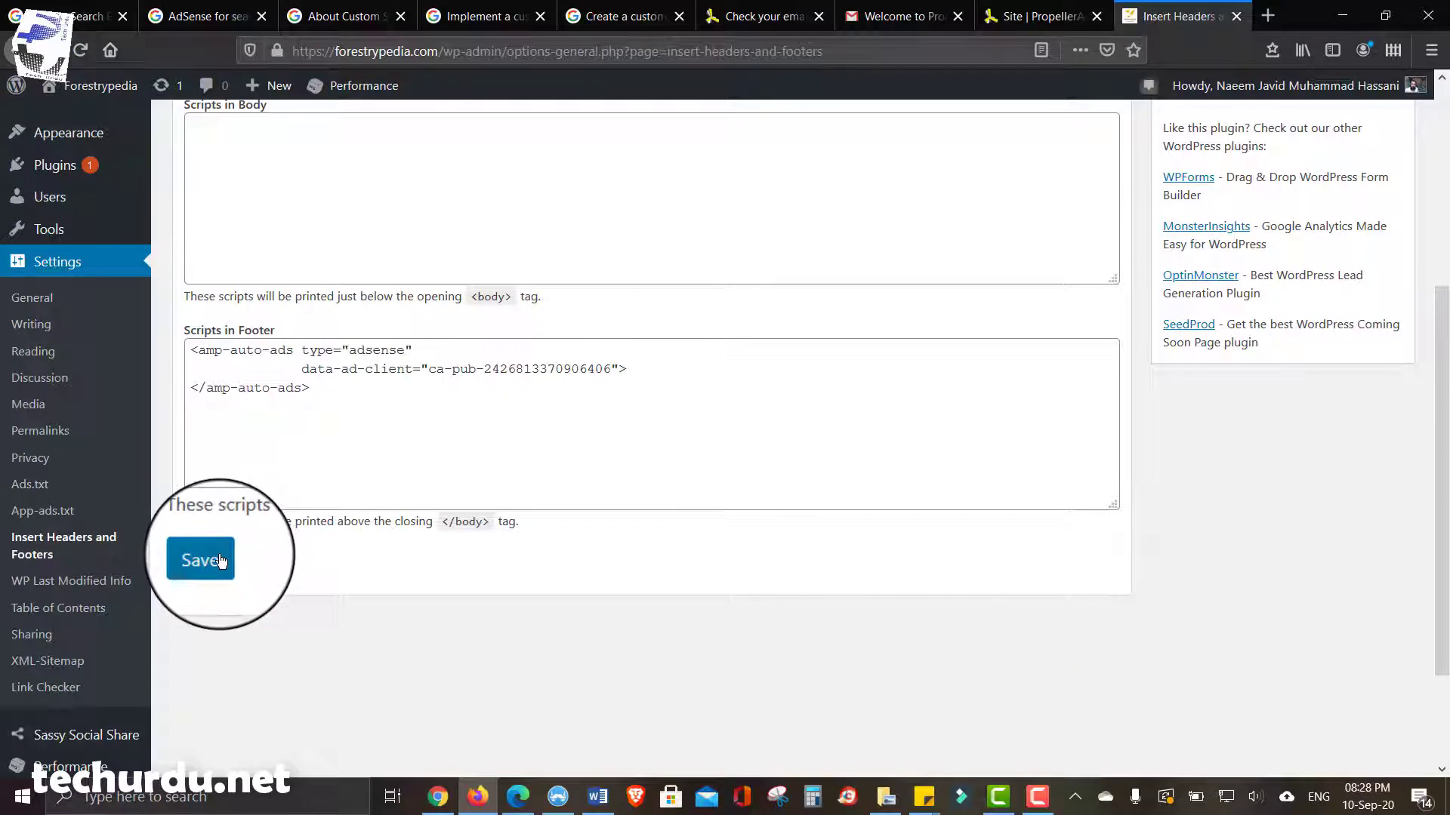
left_click(220, 560)
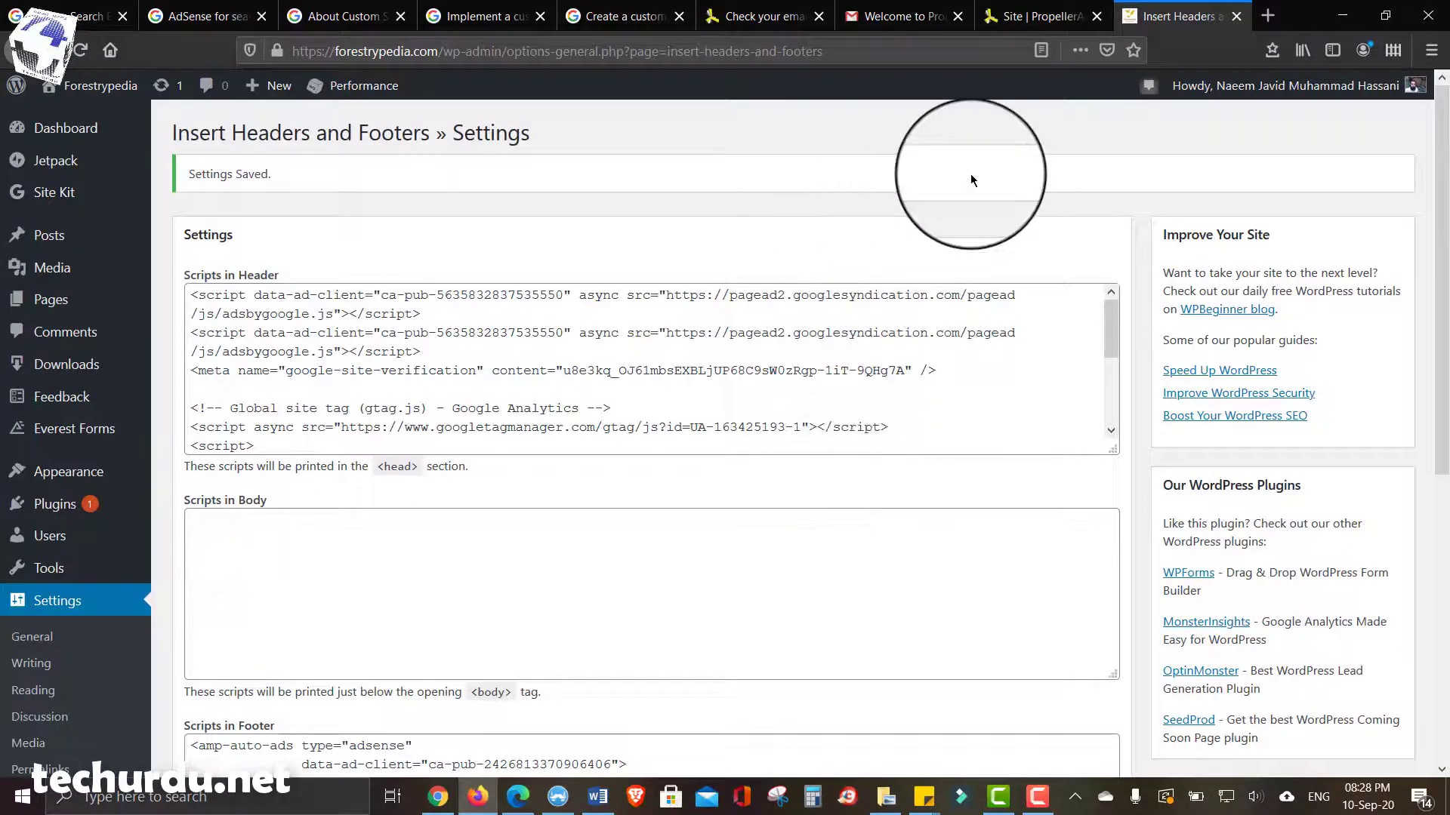
left_click(1037, 9)
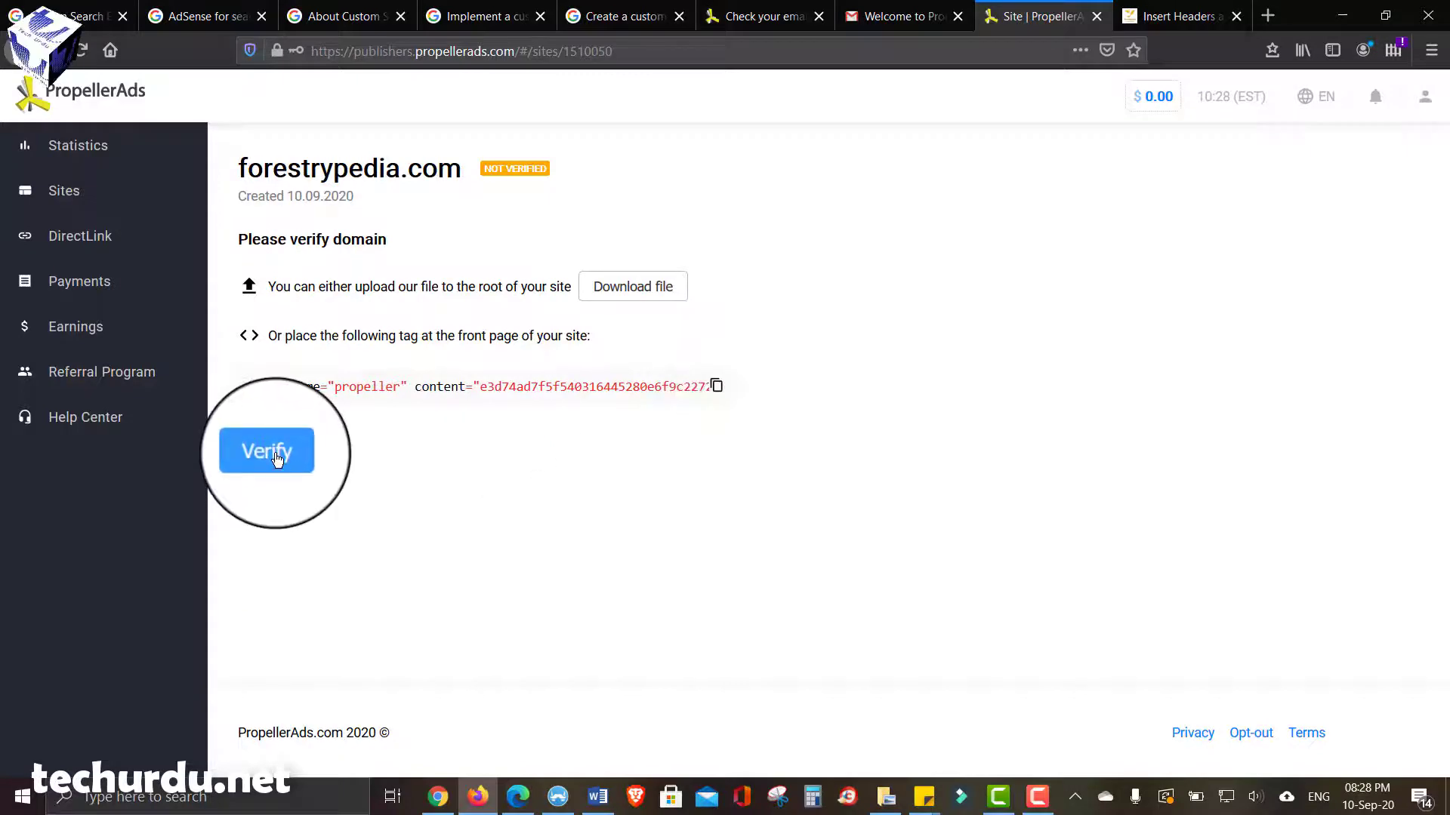
- Verify forestrypedia.com in PropellerAds, then switch to the Tech Urdu guide in Chrome
left_click(277, 456)
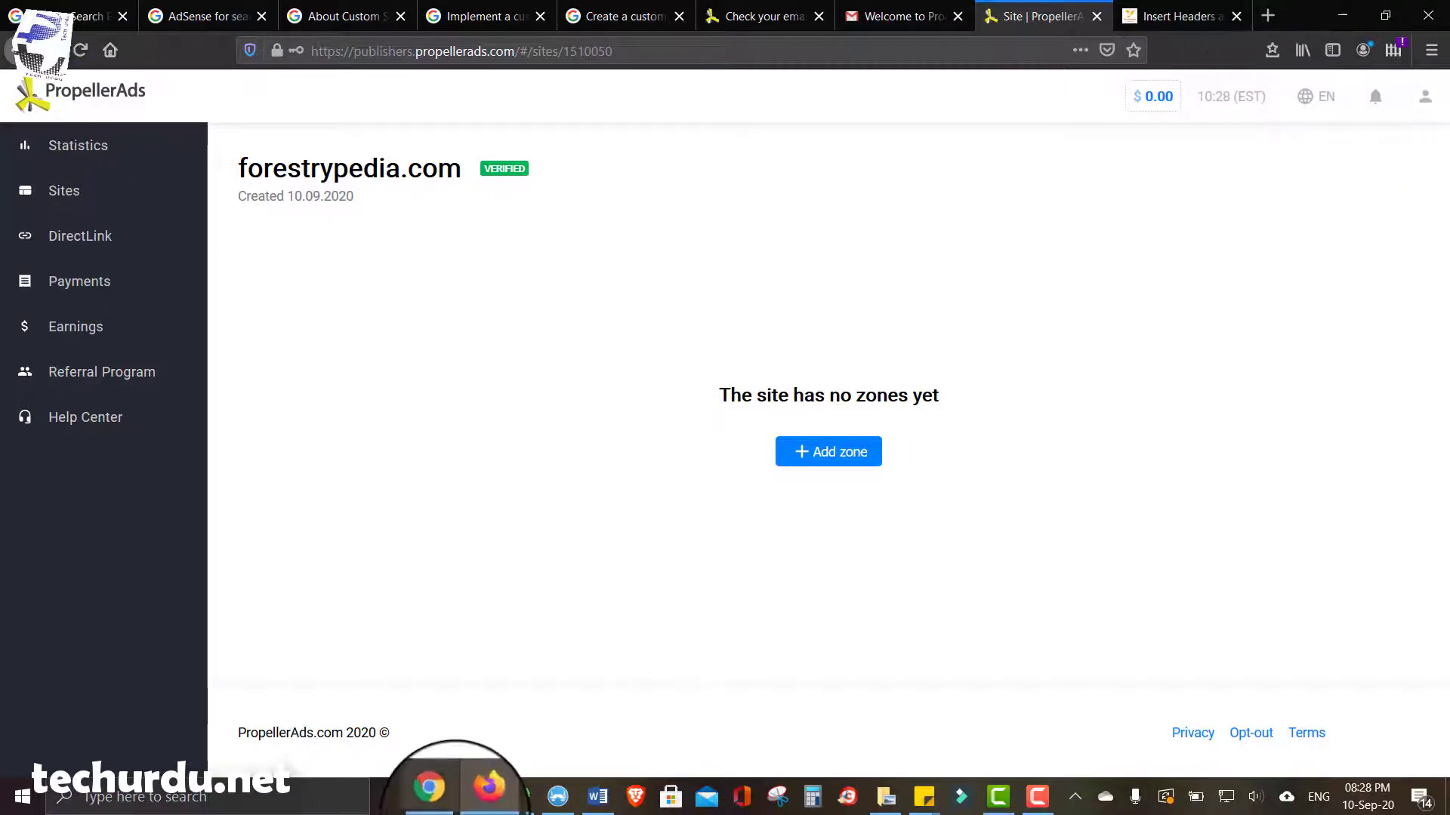
left_click(438, 796)
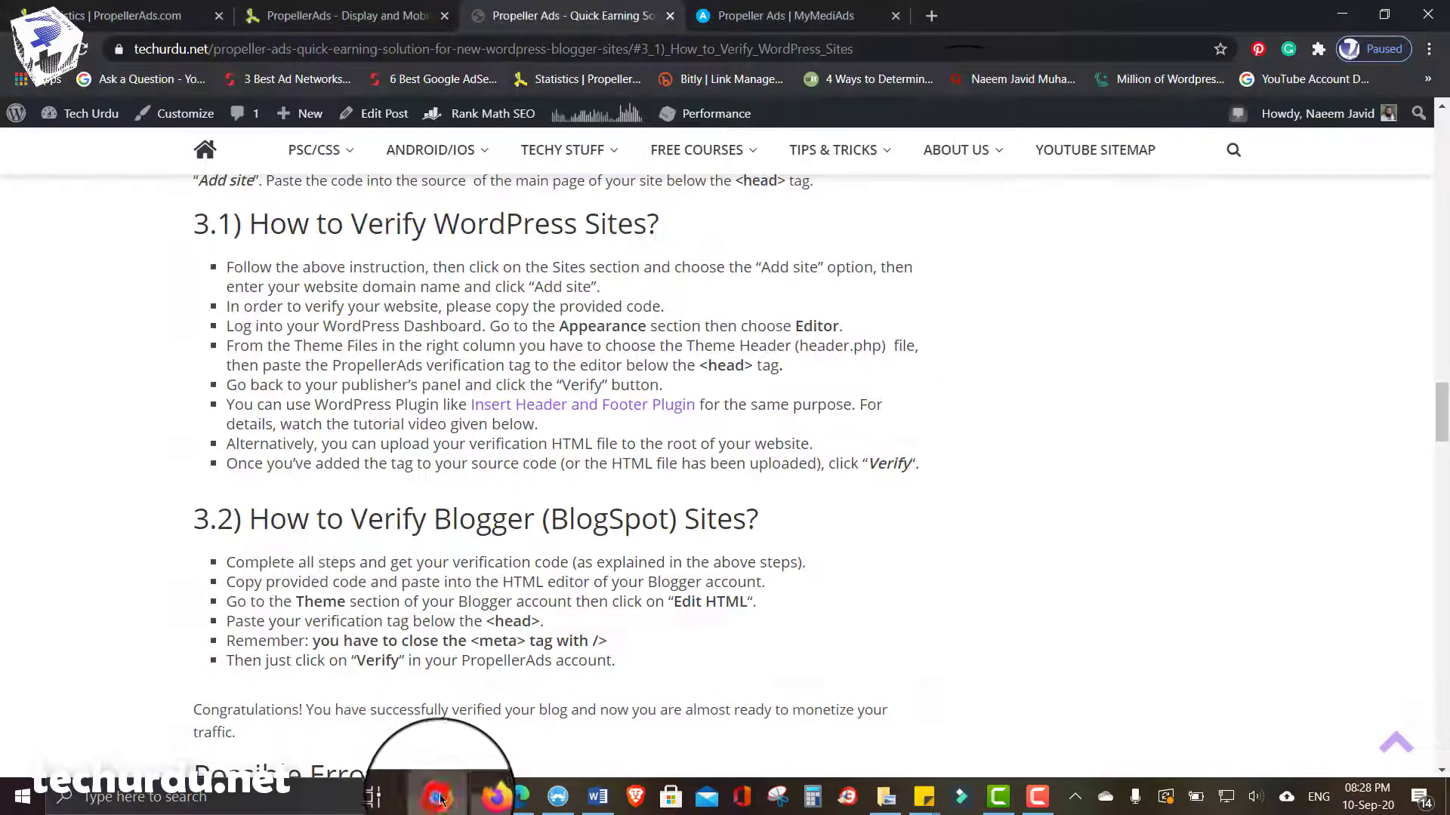
- Open Blogger in a new tab and go to the blog's Theme page
left_click(934, 22)
type("blogger.com")
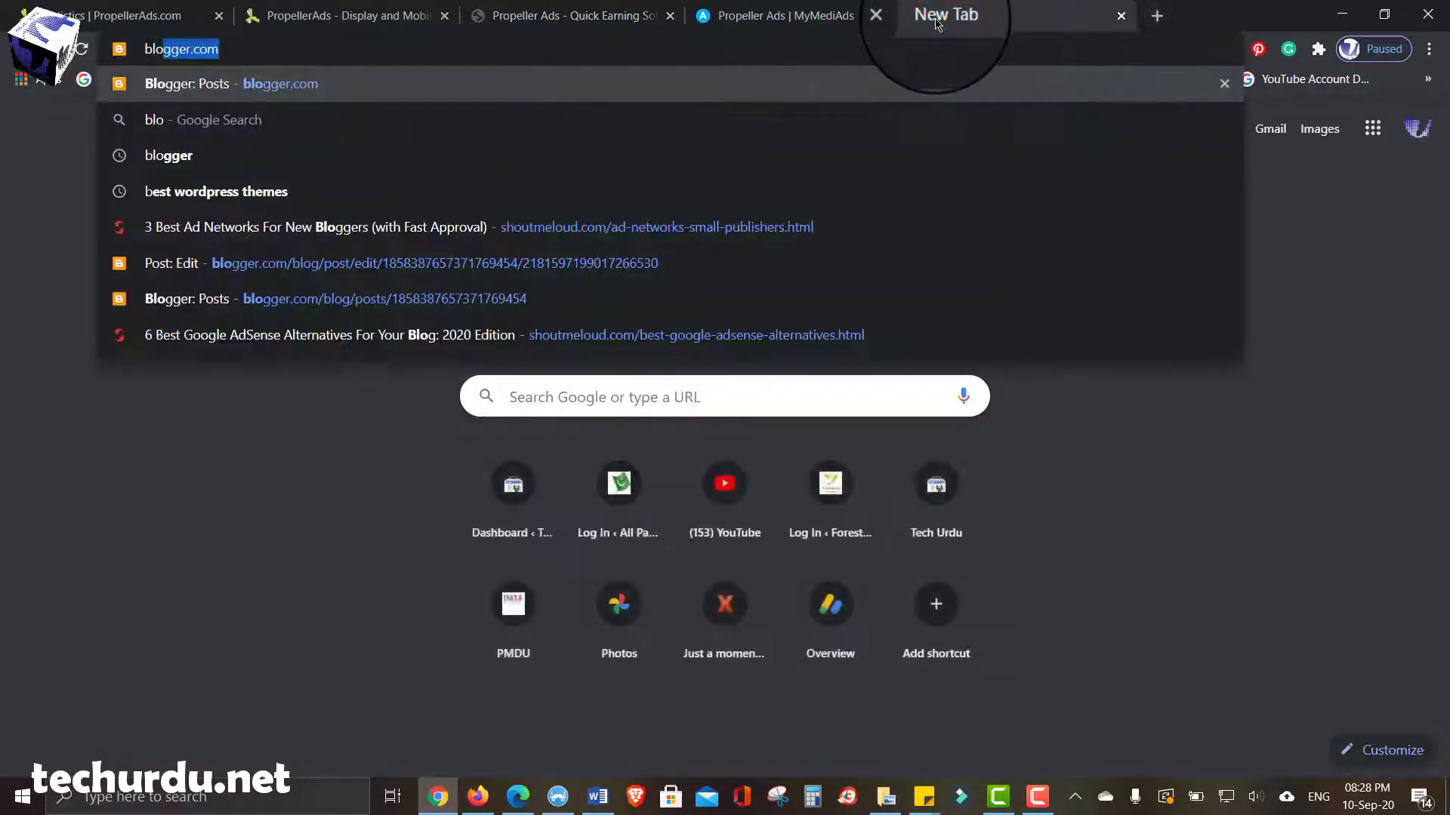
key("Return")
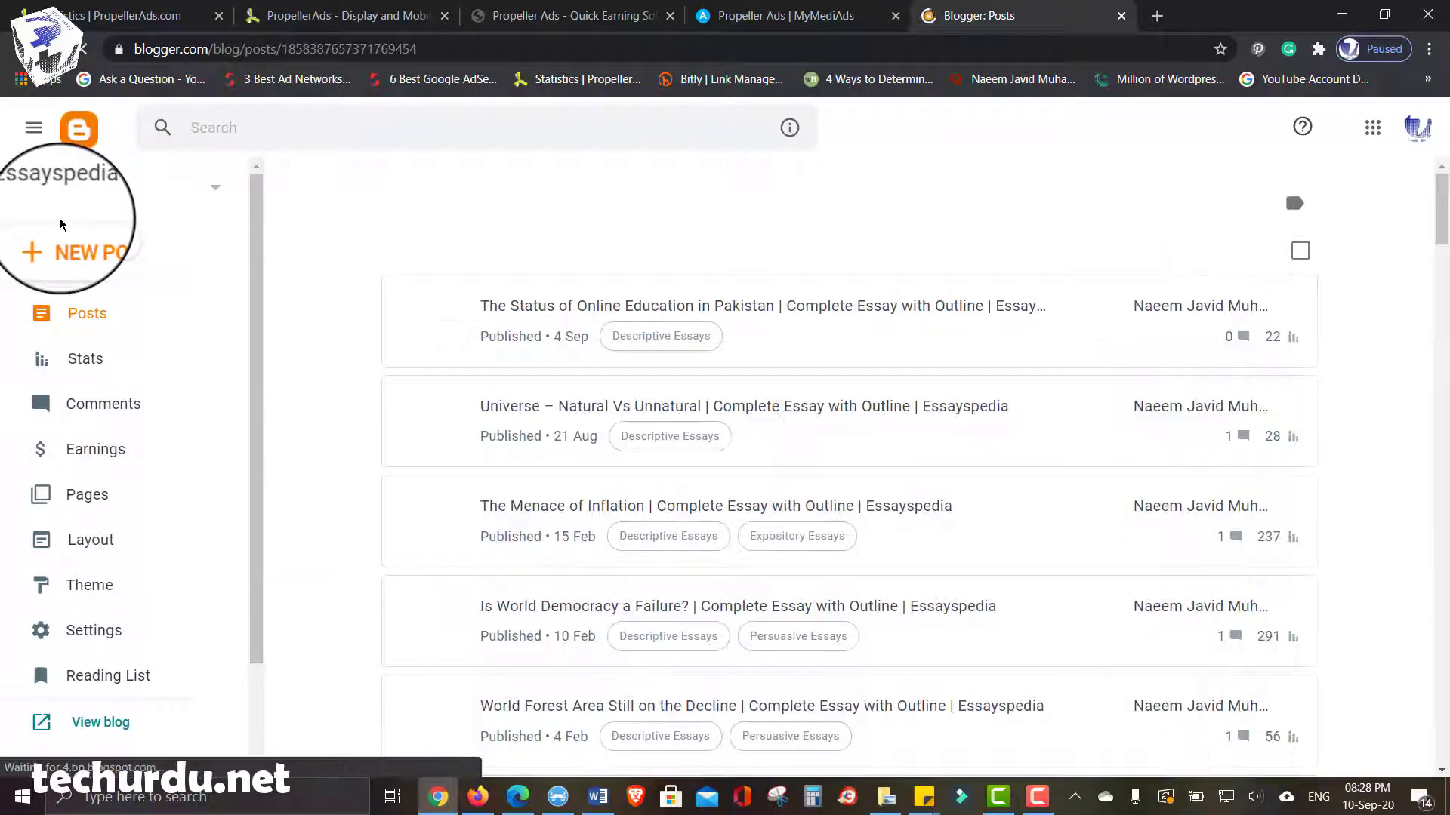
left_click(172, 539)
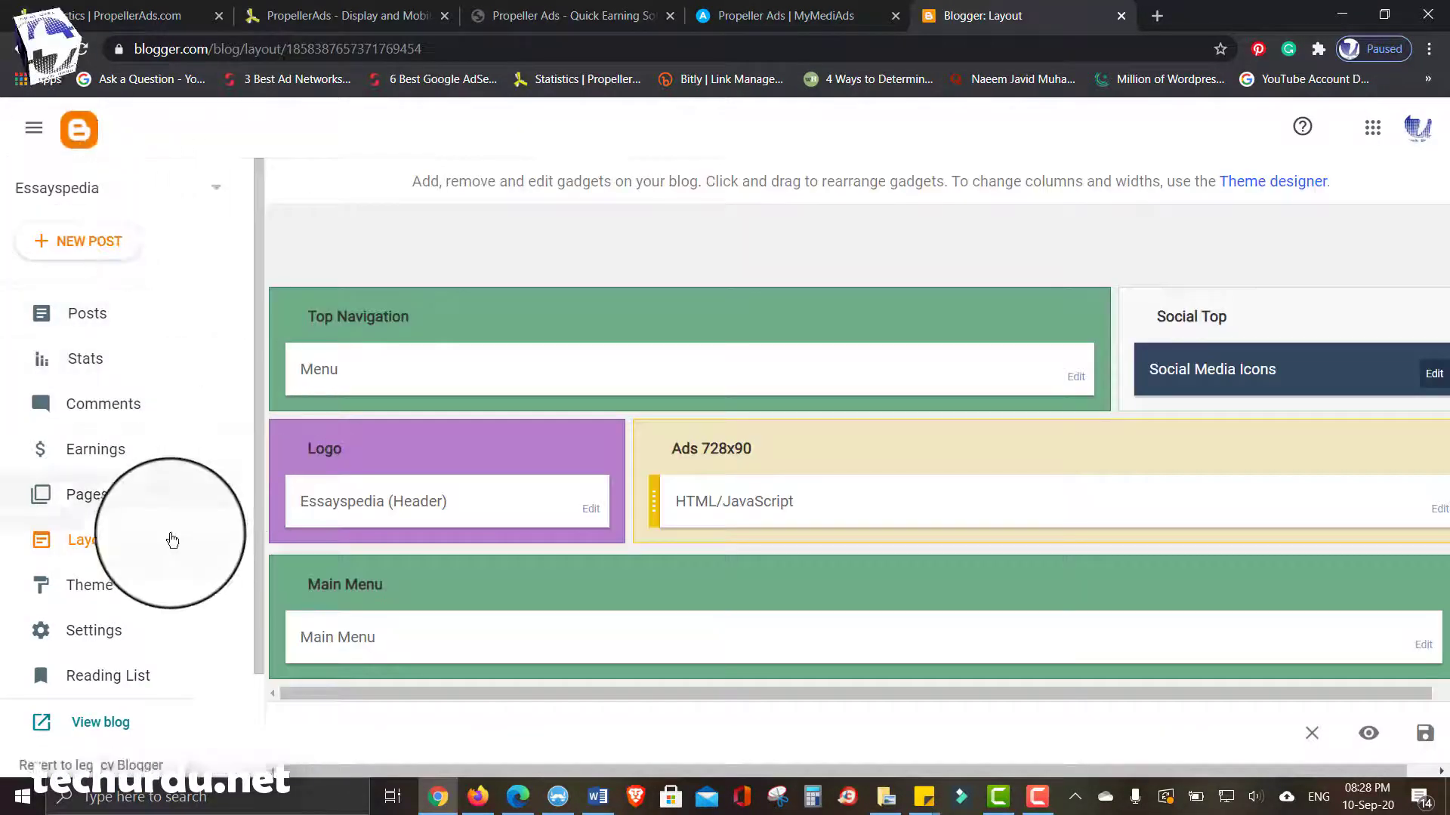
left_click(89, 583)
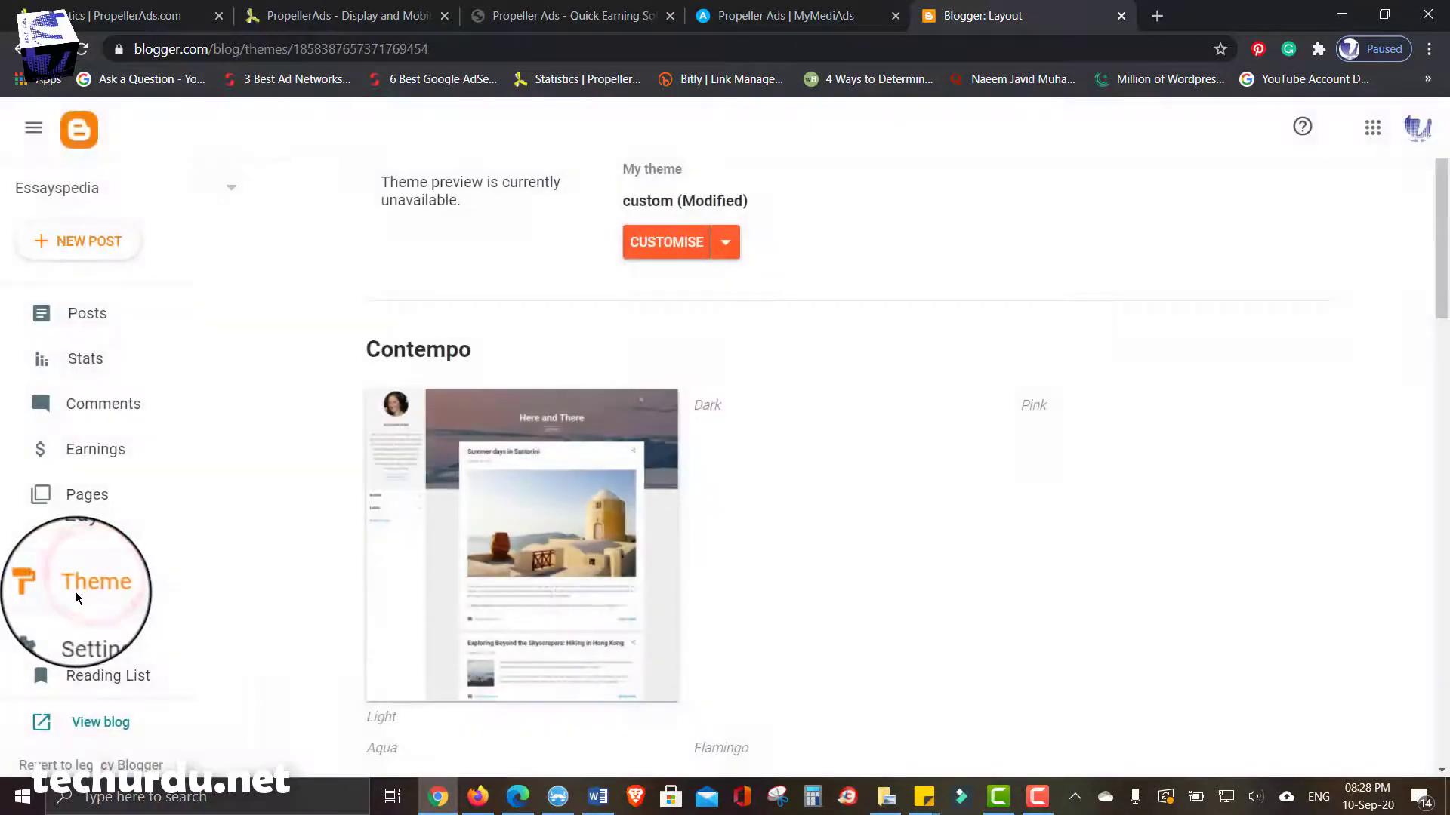
scroll(901, 316, "down", 2)
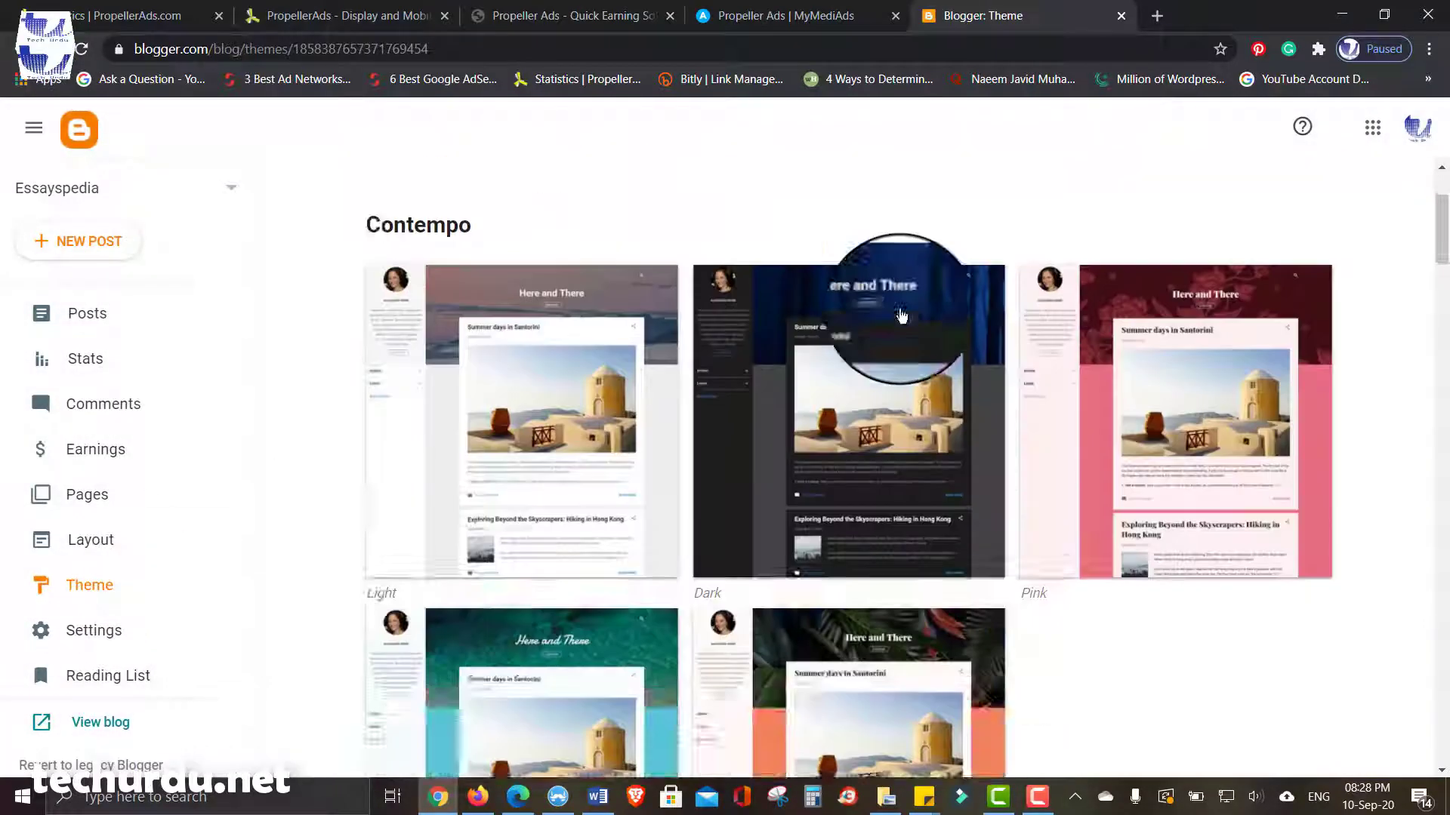
scroll(901, 315, "down", 15)
scroll(901, 316, "up", 18)
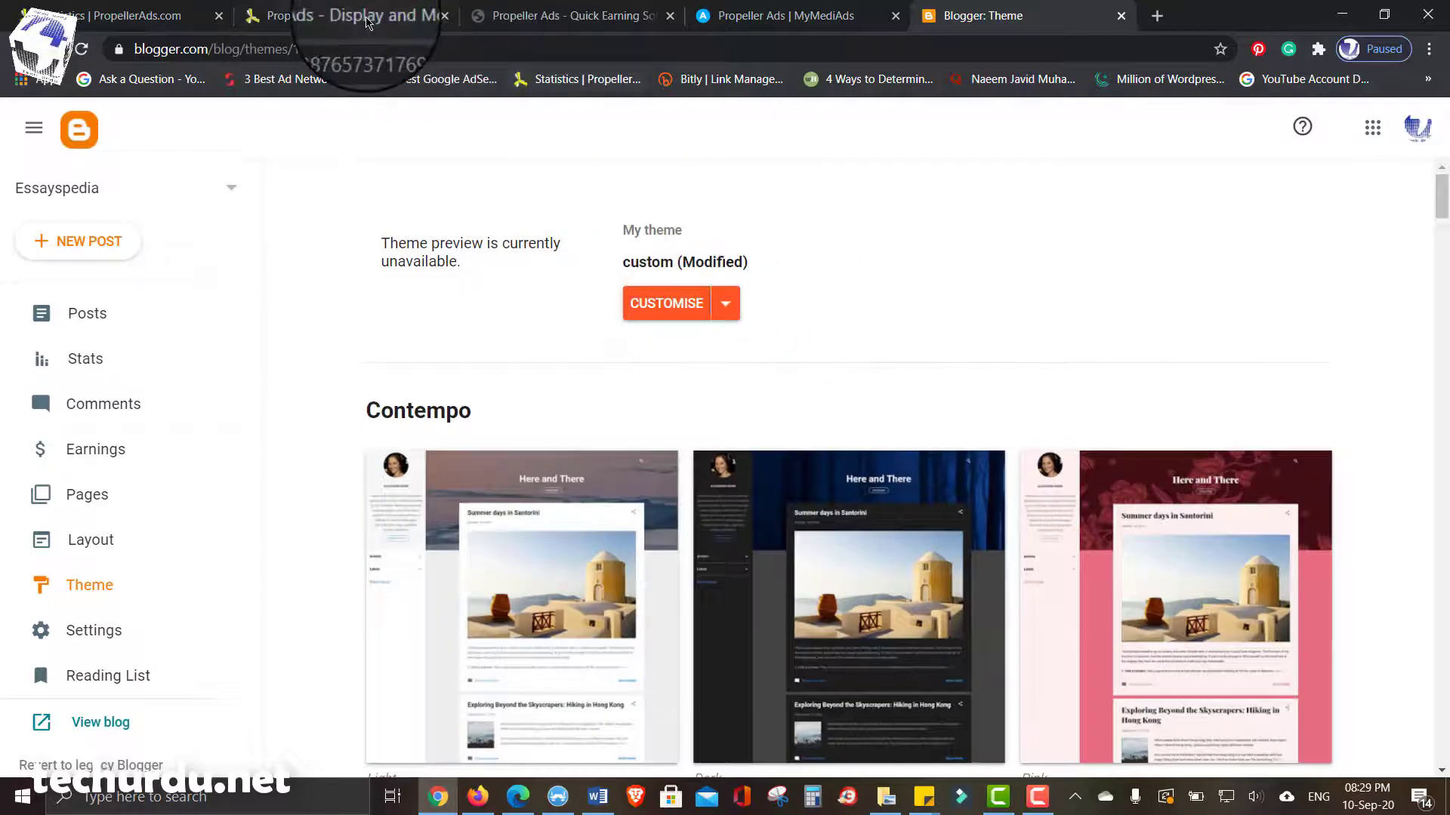
- Open the current Blogger theme's Edit HTML editor
left_click(348, 20)
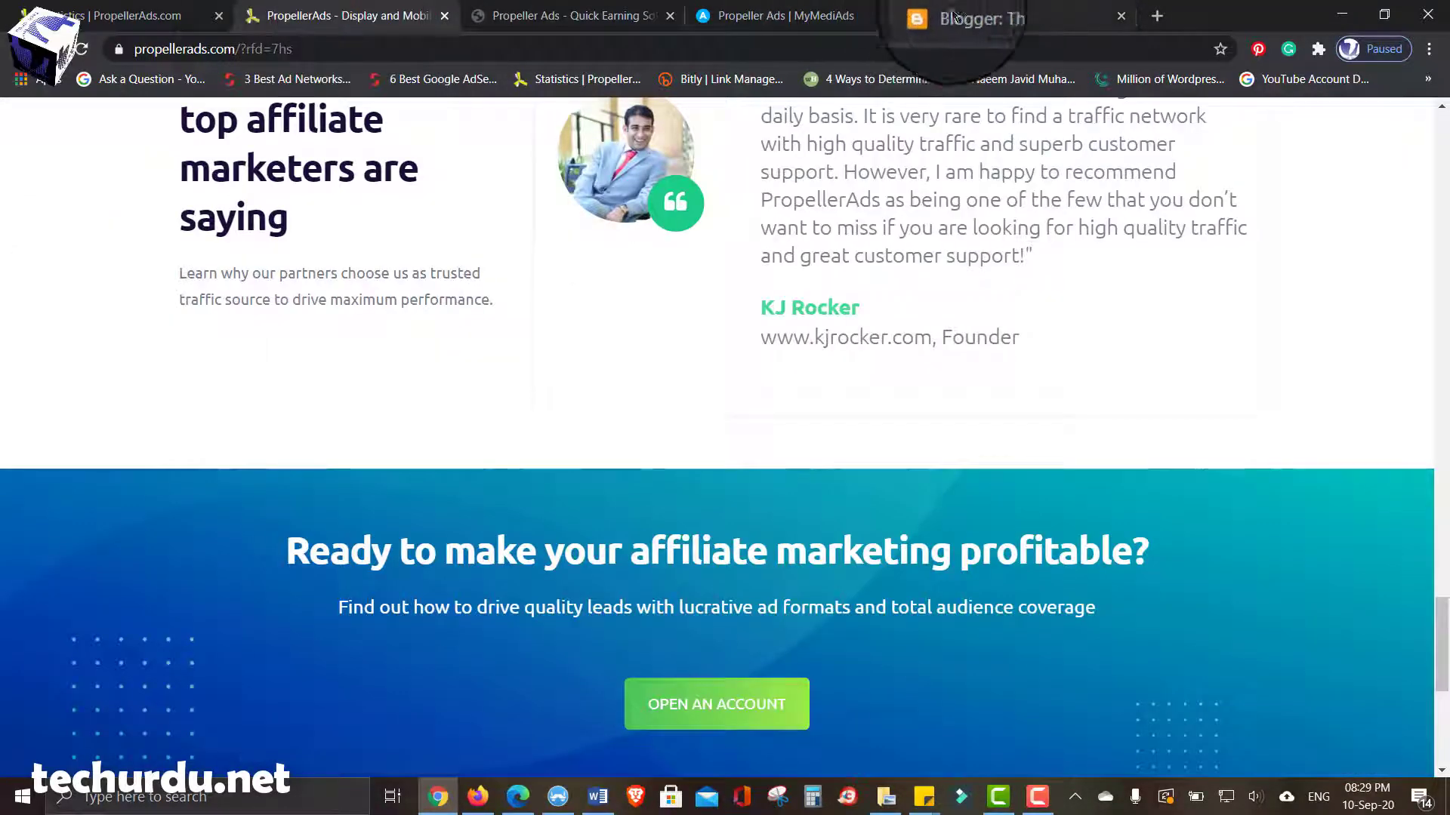
left_click(982, 15)
mouse_move(480, 806)
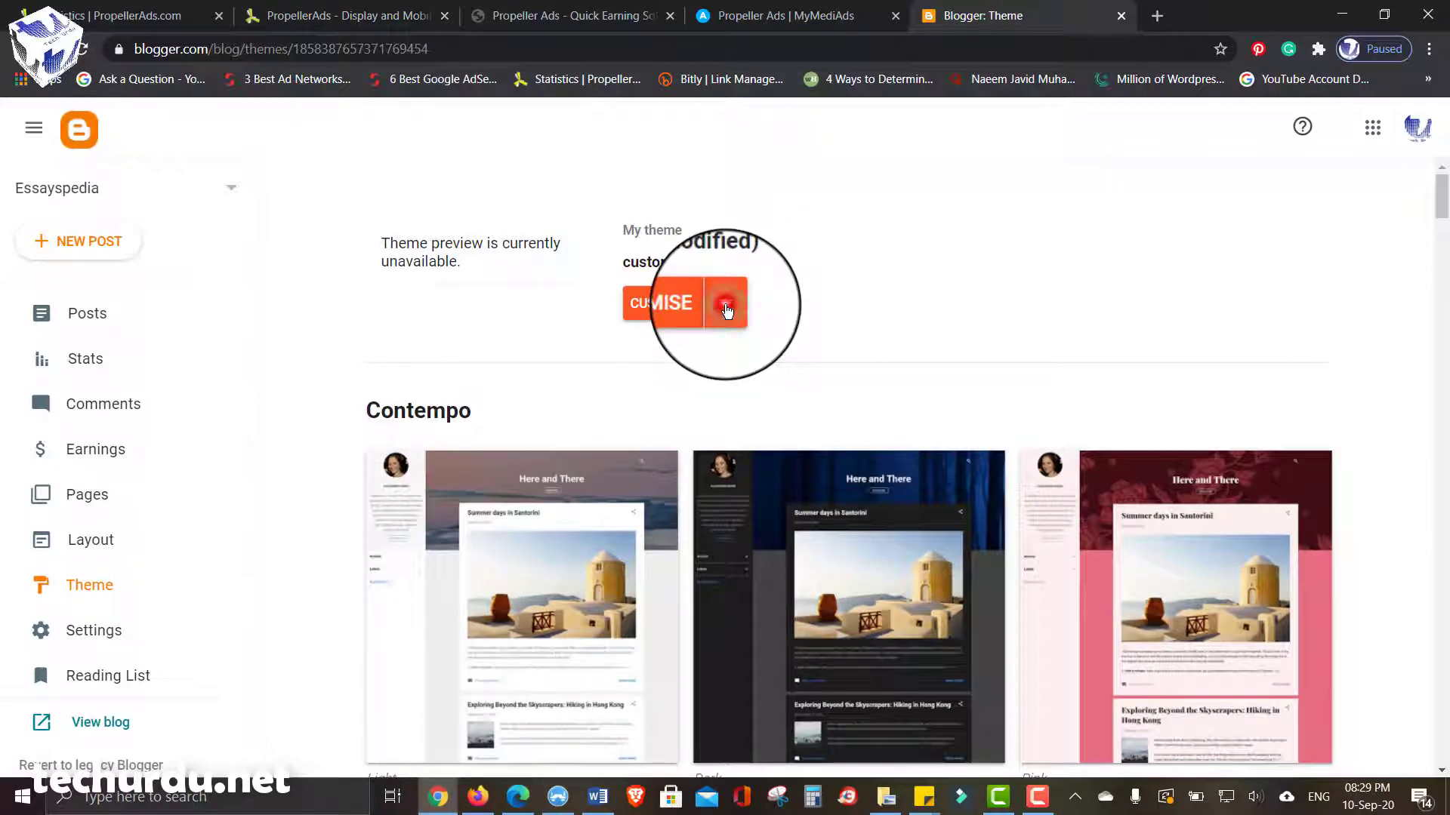
left_click(727, 309)
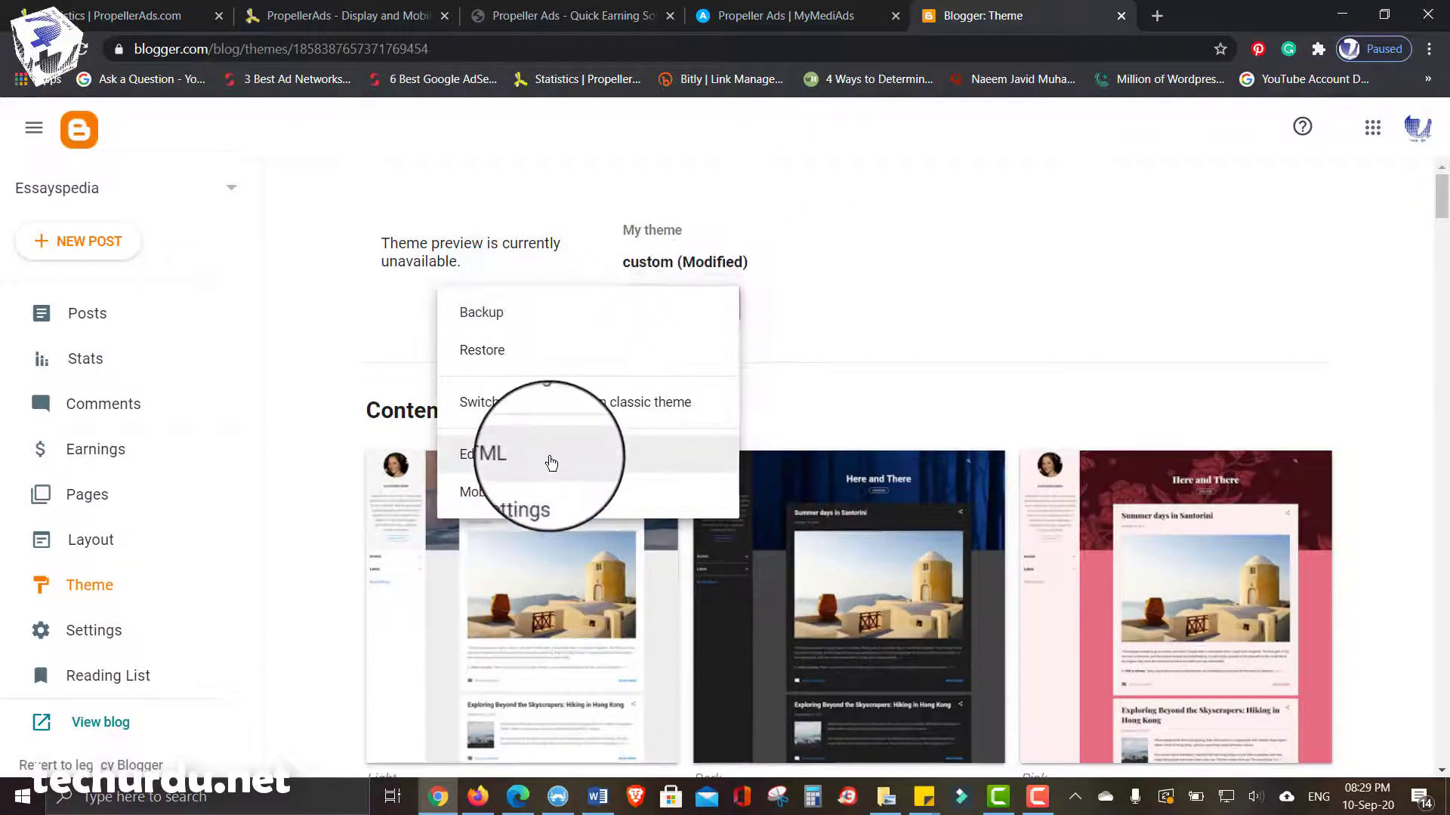
left_click(813, 274)
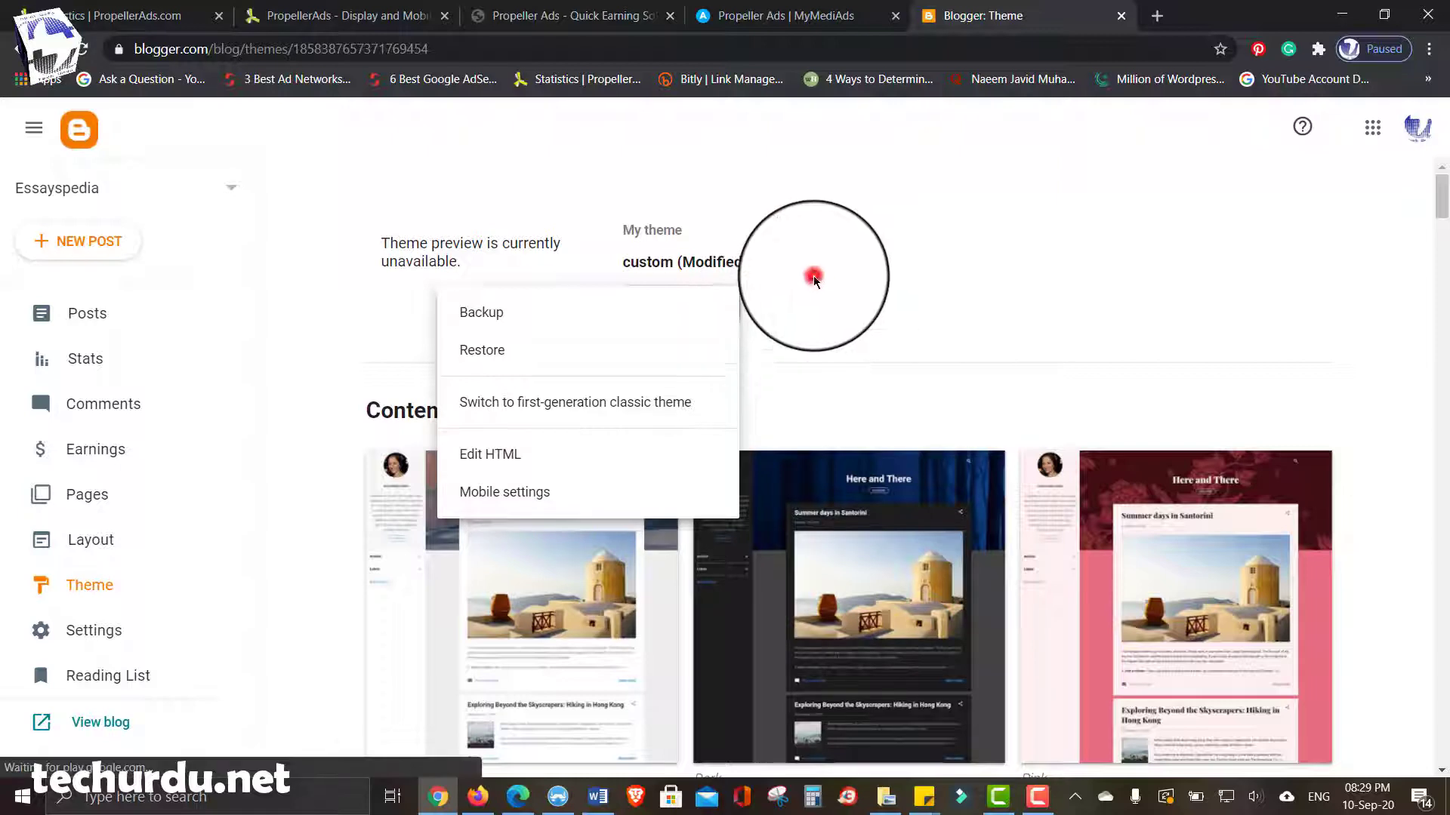
left_click(730, 316)
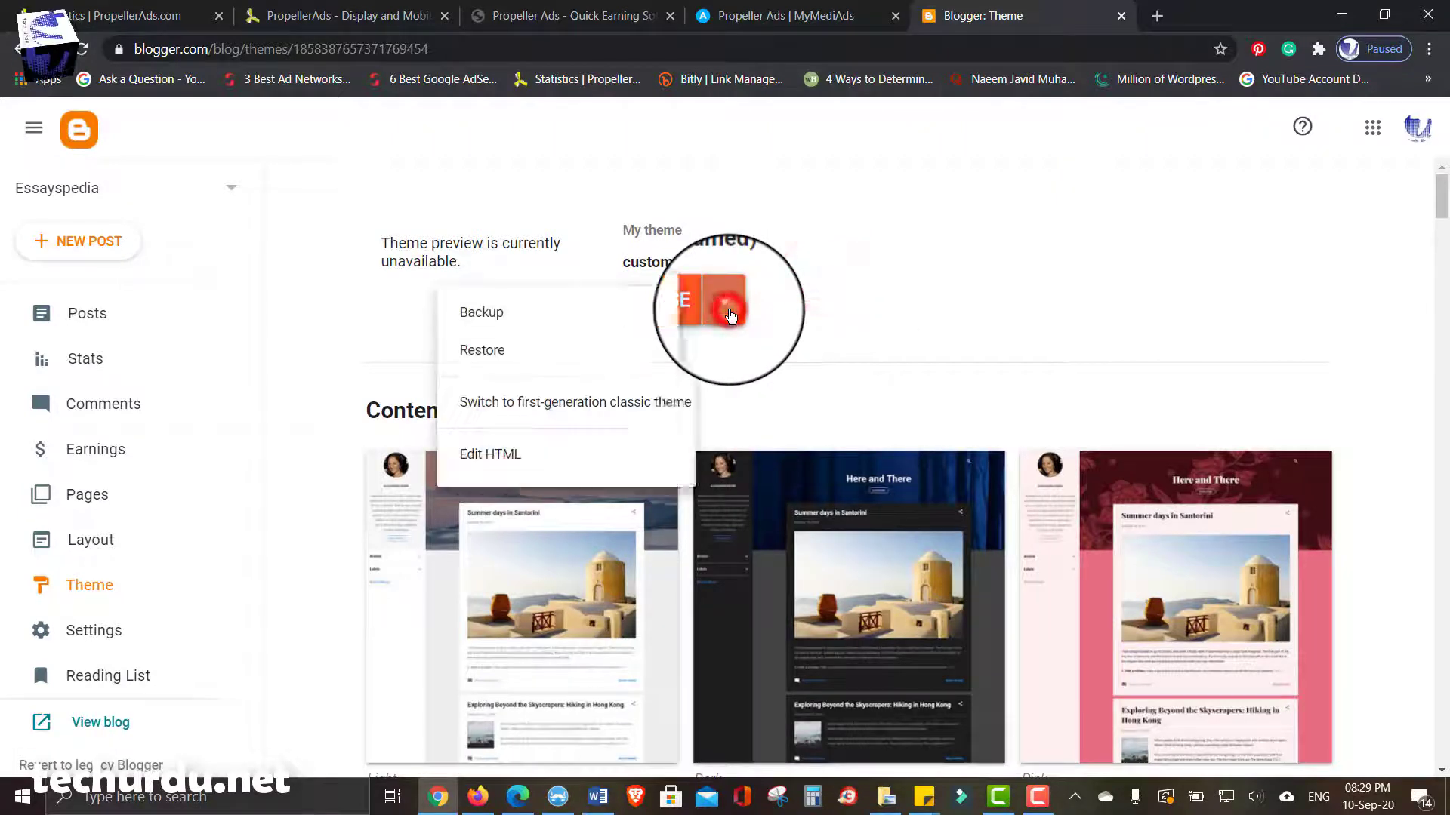
left_click(492, 454)
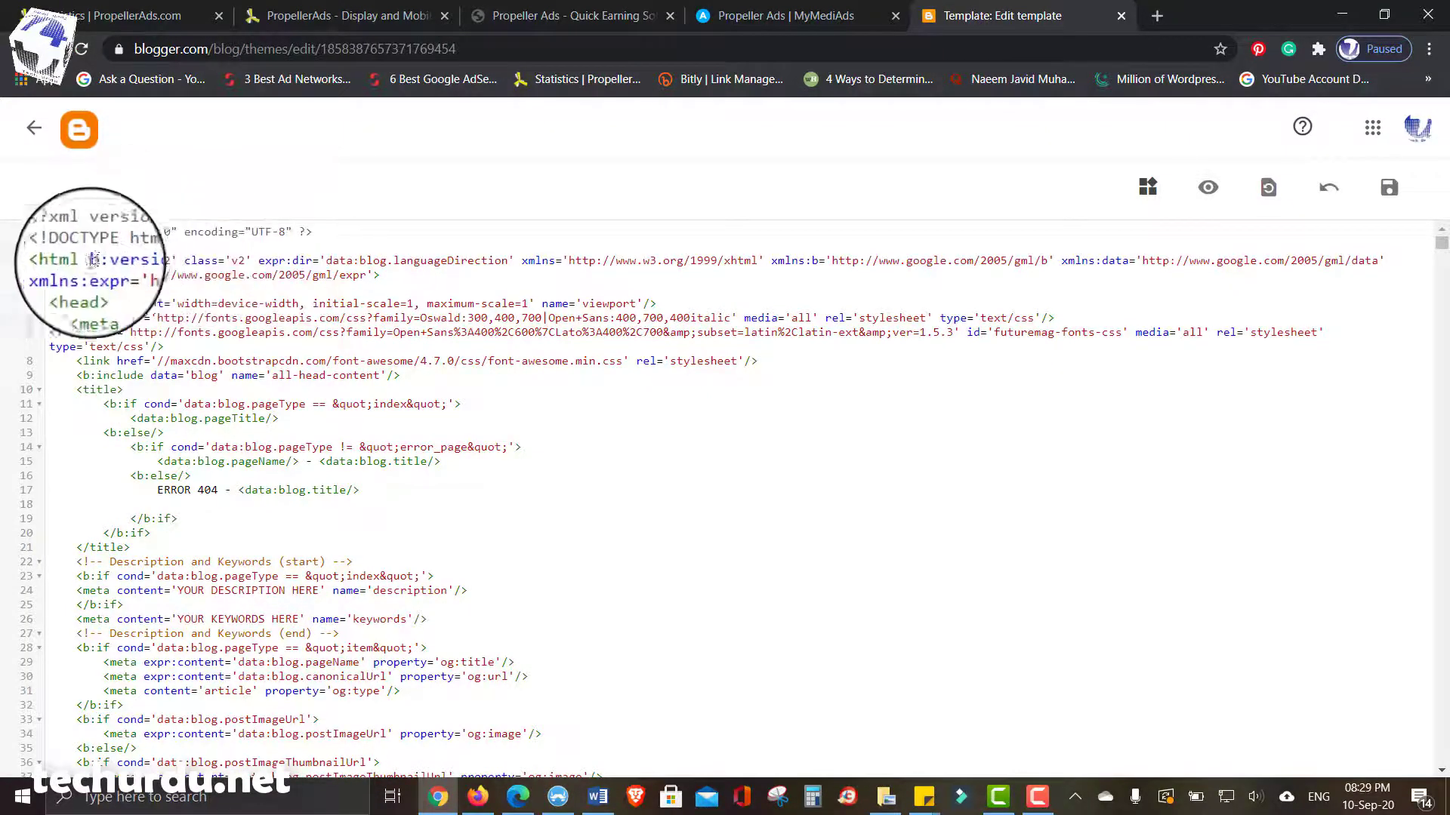
- Paste the propeller meta tag on a new line under <head> and save the template
double_click(83, 289)
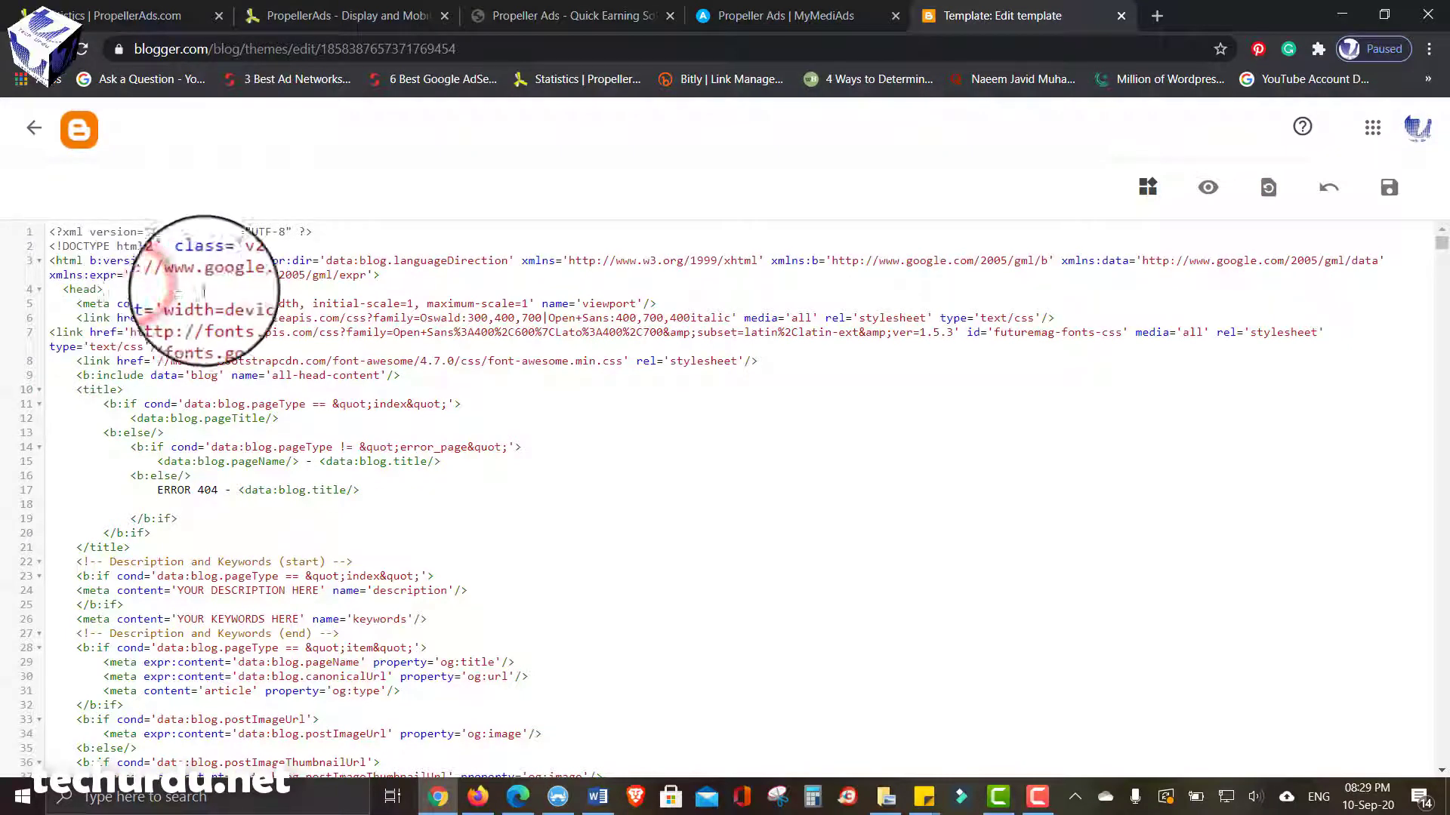
left_click(121, 292)
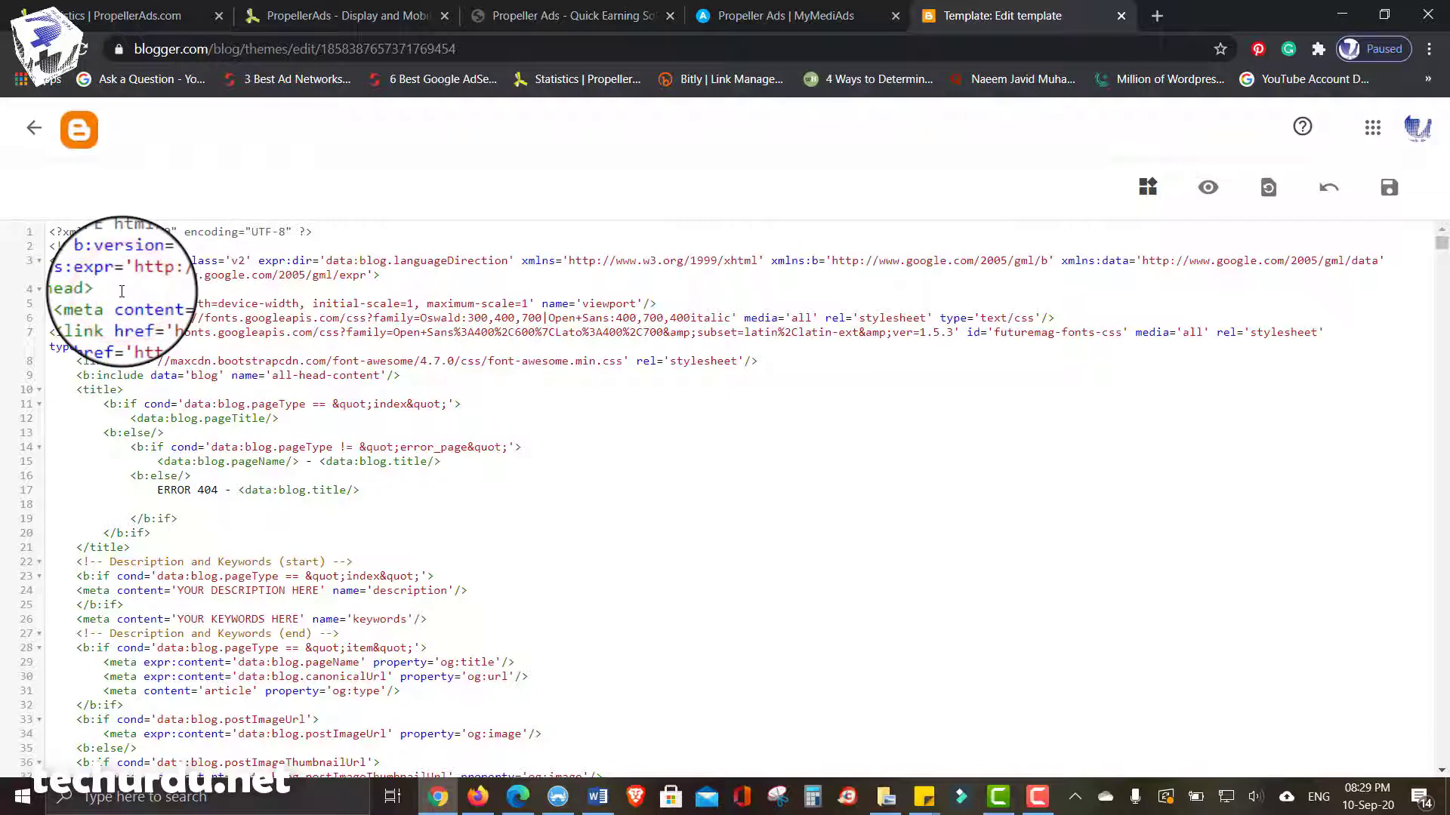
key("Return")
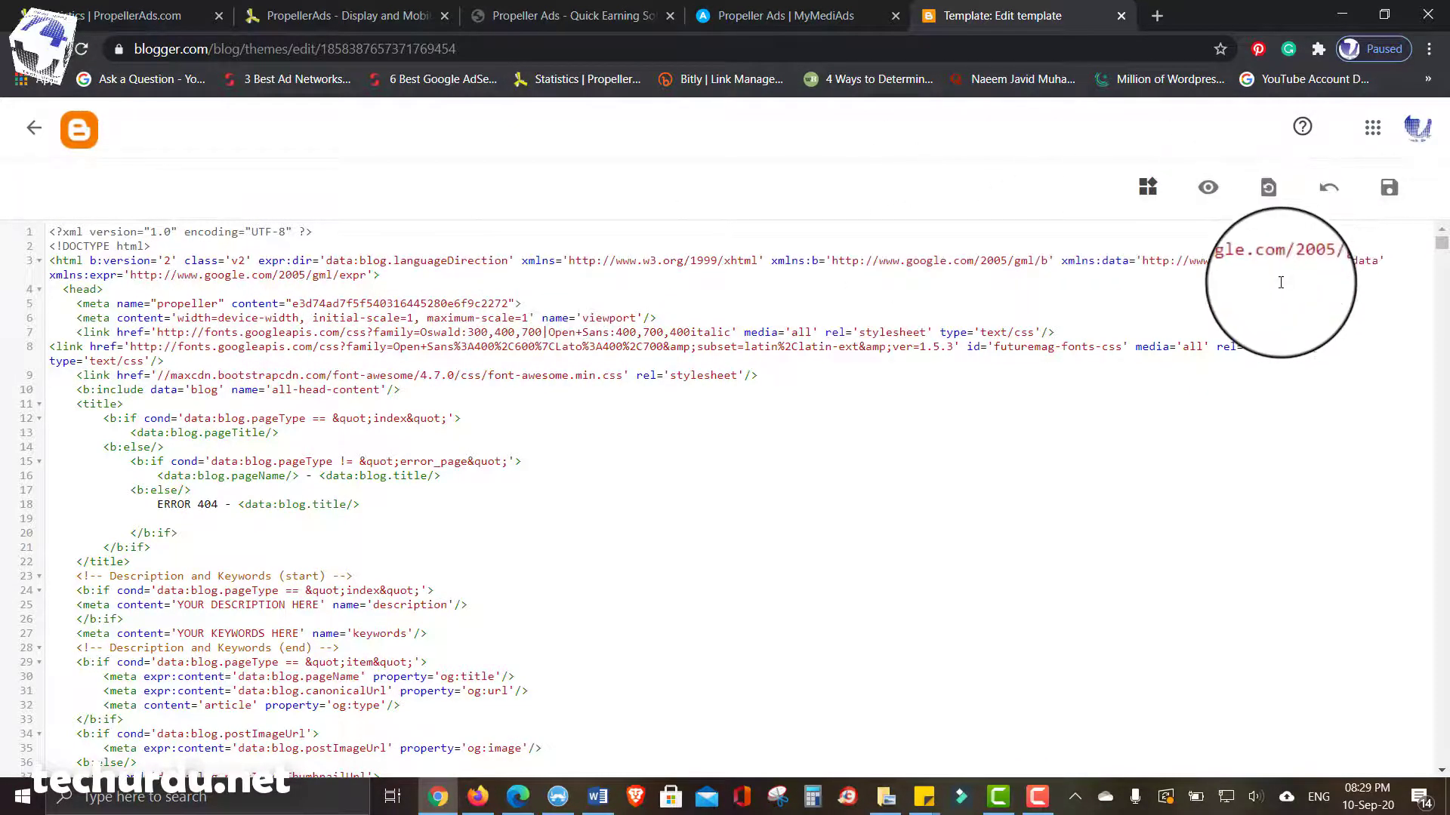
left_click(1389, 187)
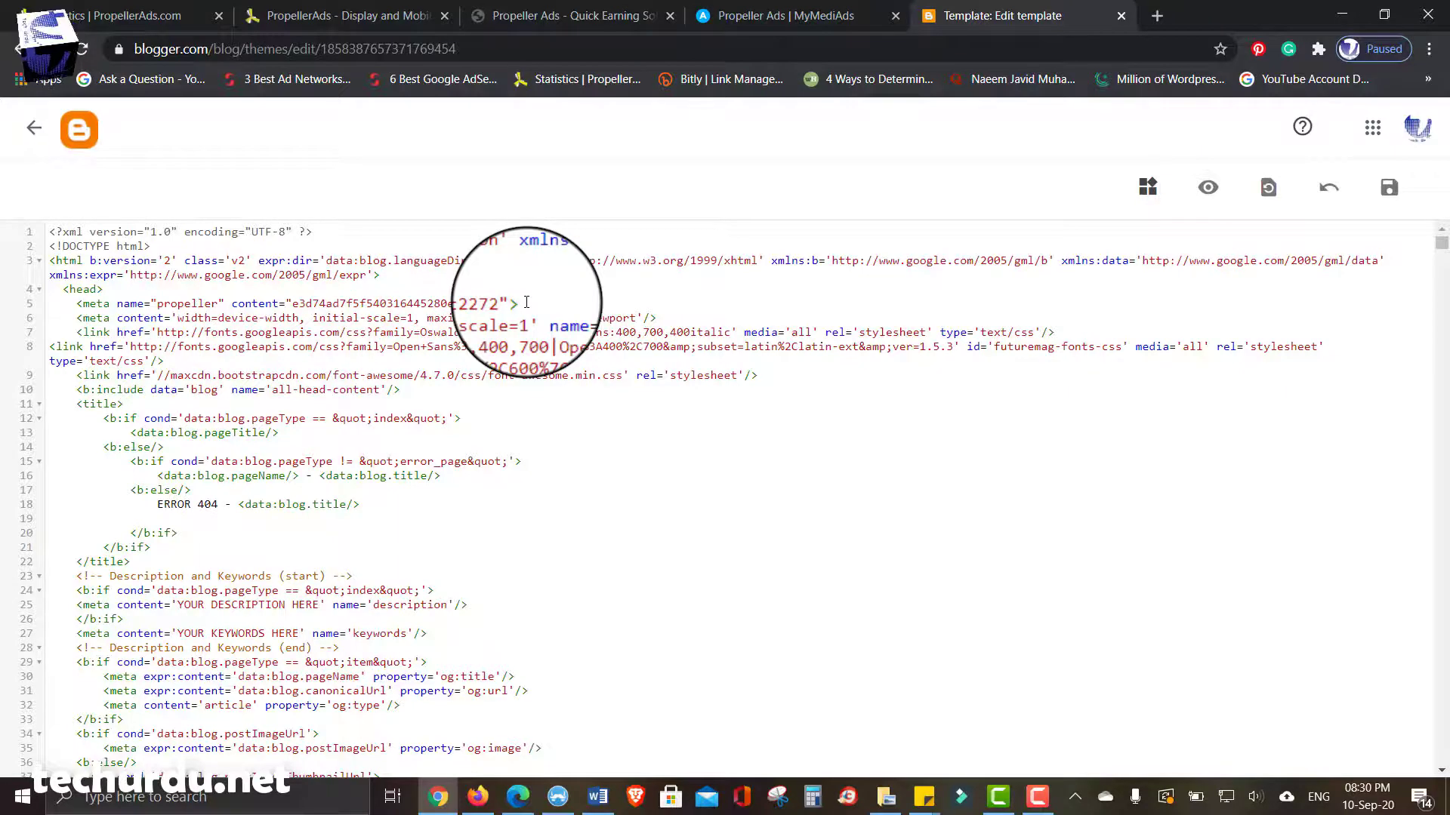
- Delete the propeller meta tag, save the template again, and return to Firefox
left_click_drag(526, 302, 47, 304)
key("BackSpace")
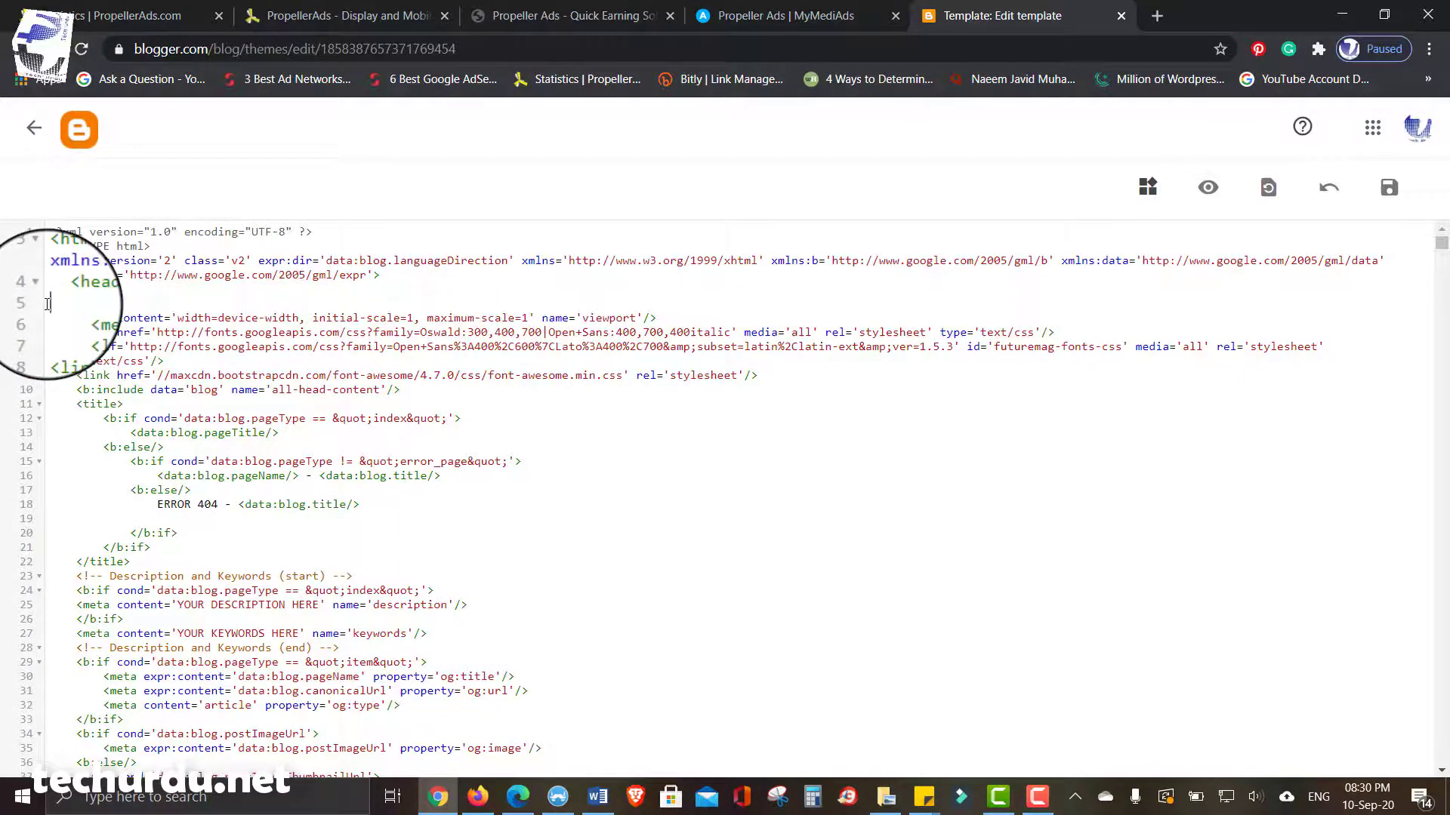
key("BackSpace")
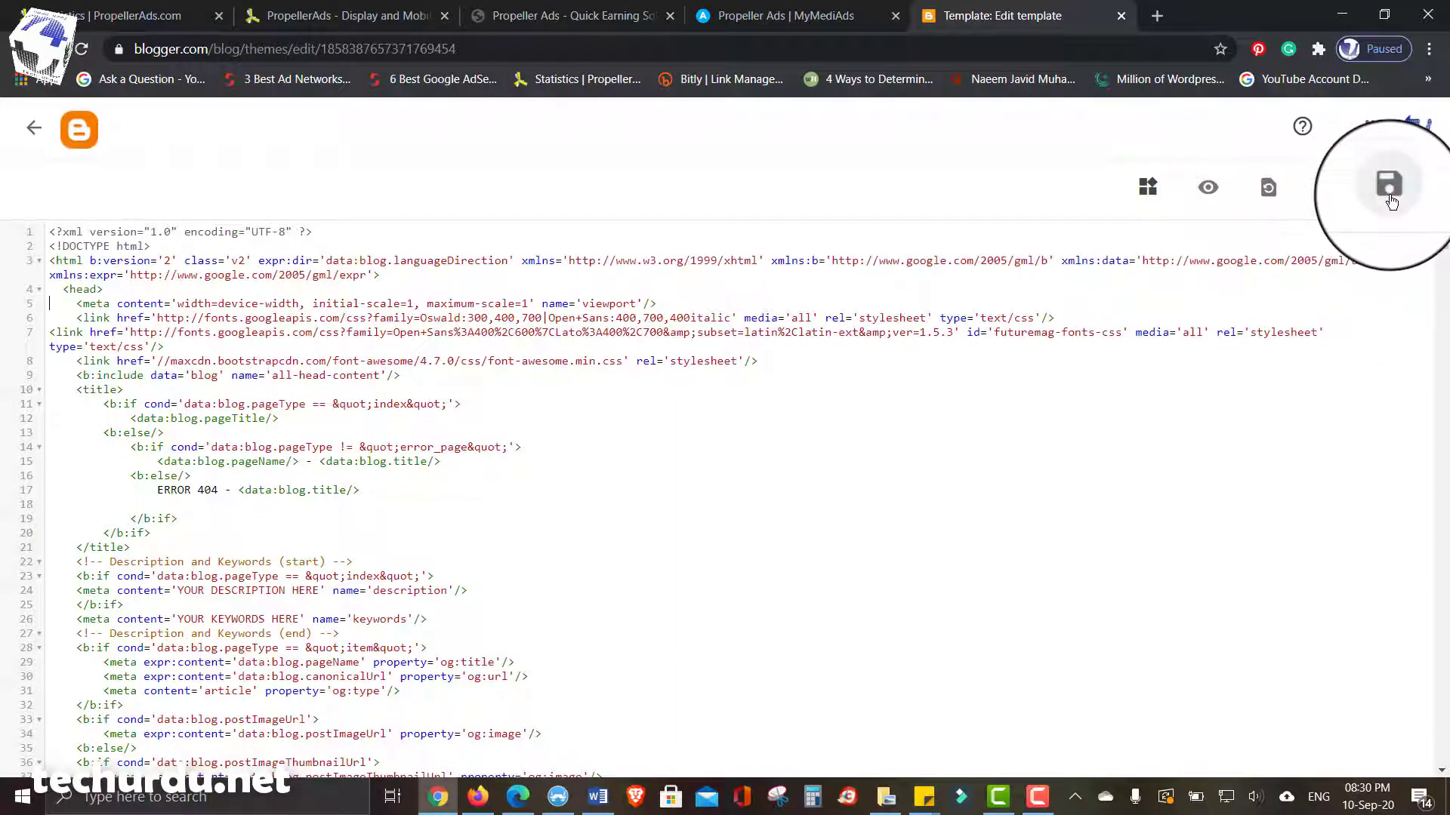
left_click(1390, 198)
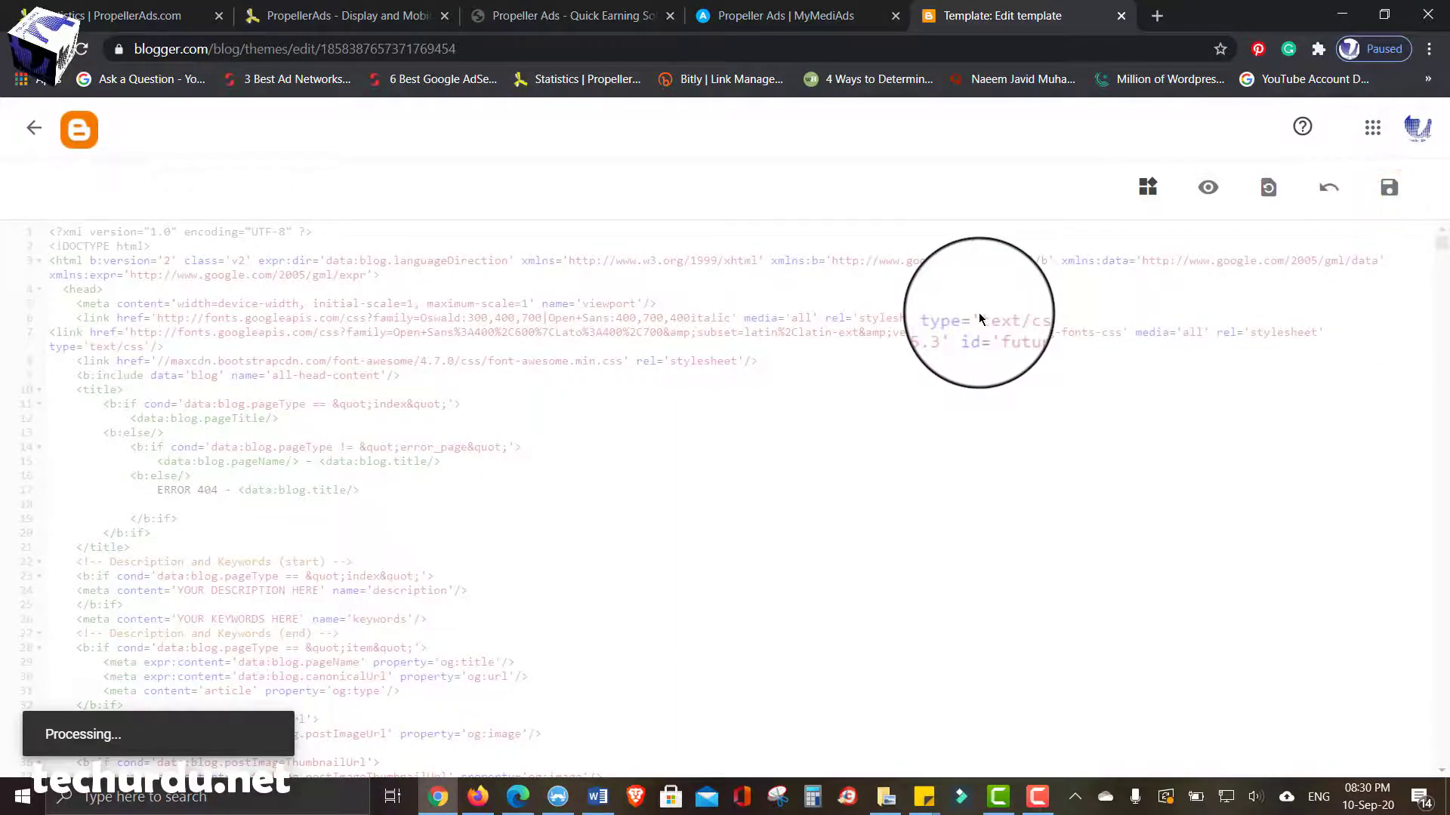
key("alt+Tab")
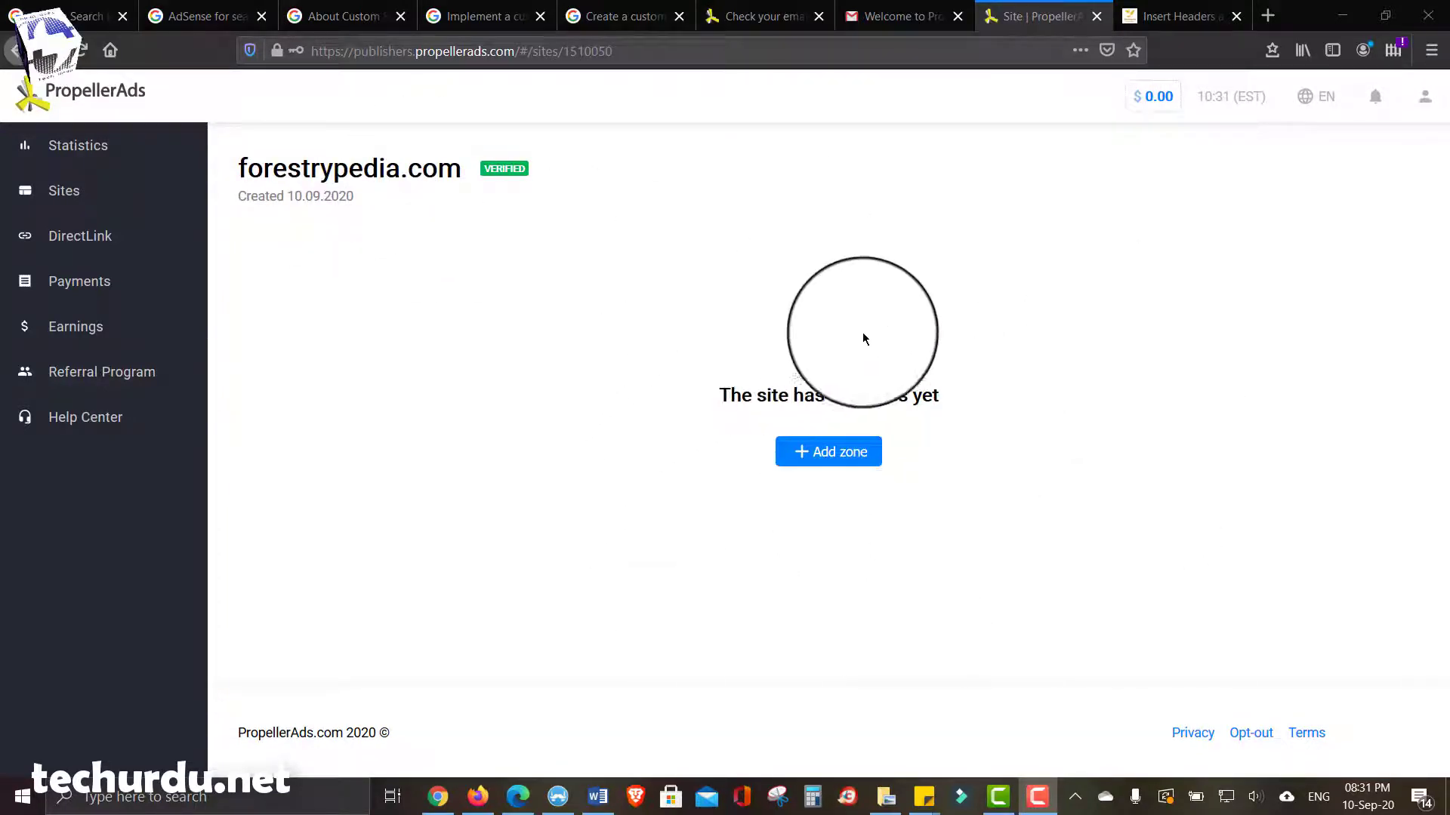
- Start an ad zone for forestrypedia.com, browse the Select Ad Format cards, then switch to Chrome
left_click(831, 458)
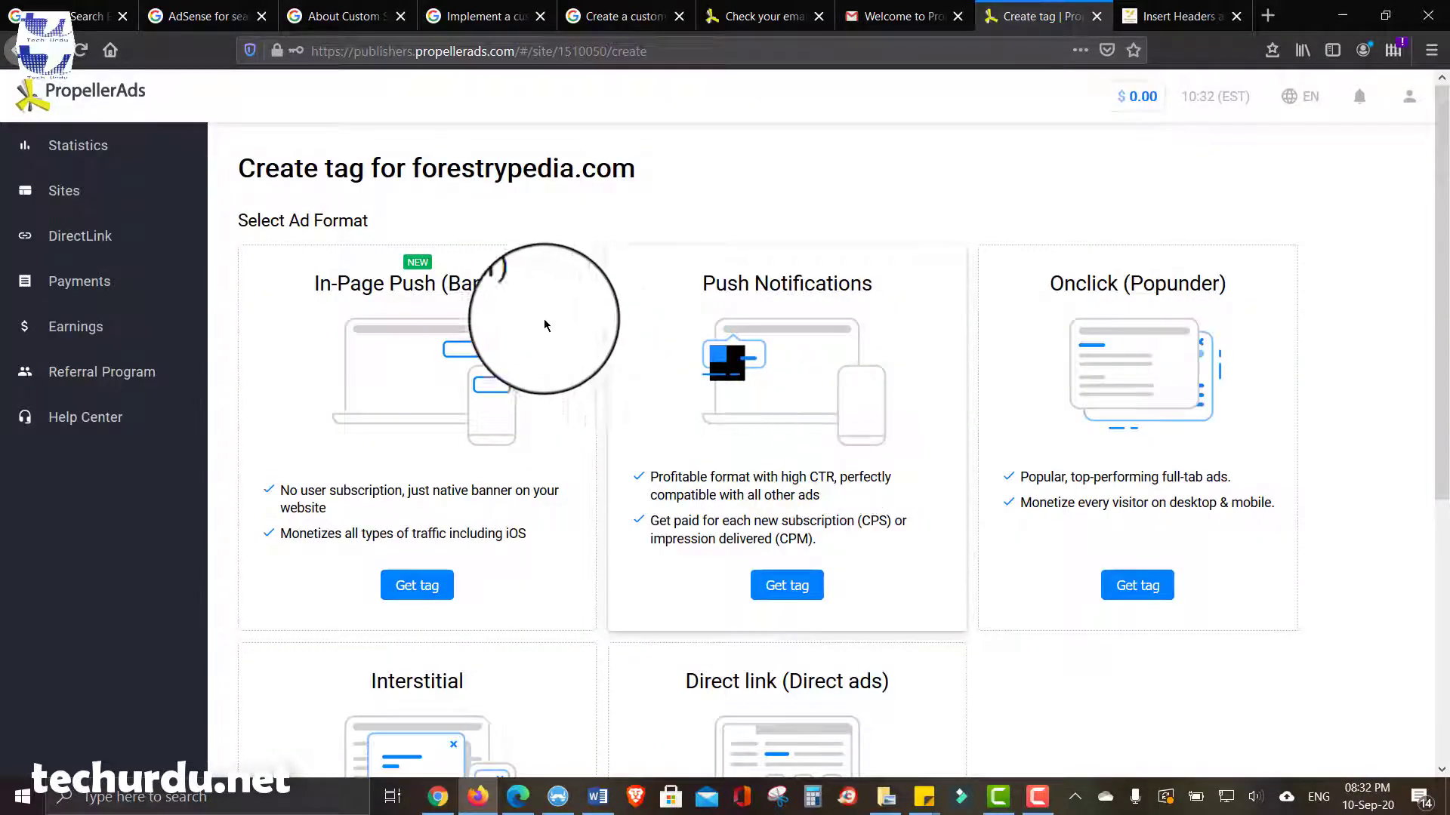
scroll(601, 275, "down", 5)
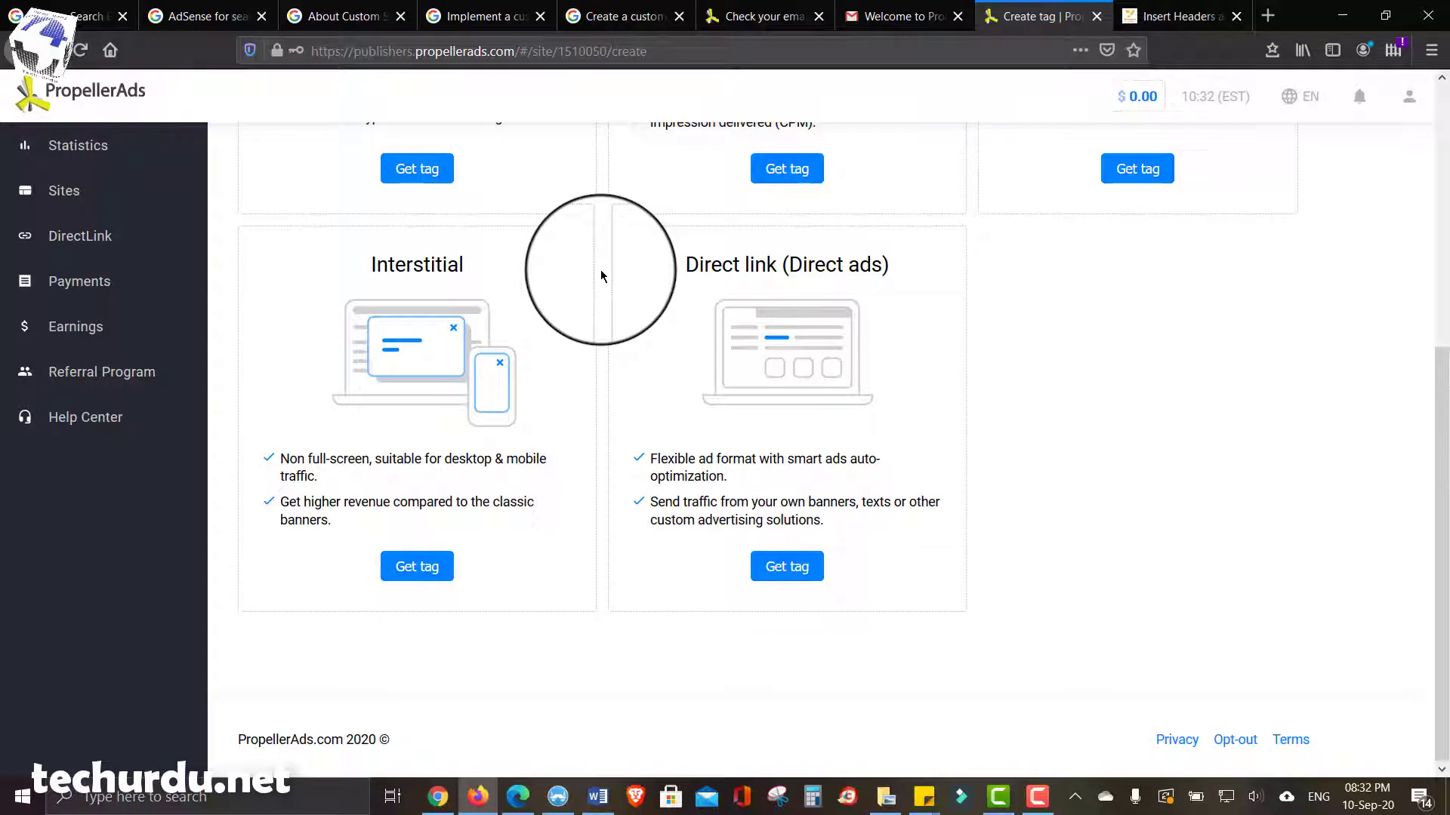
scroll(600, 272, "up", 5)
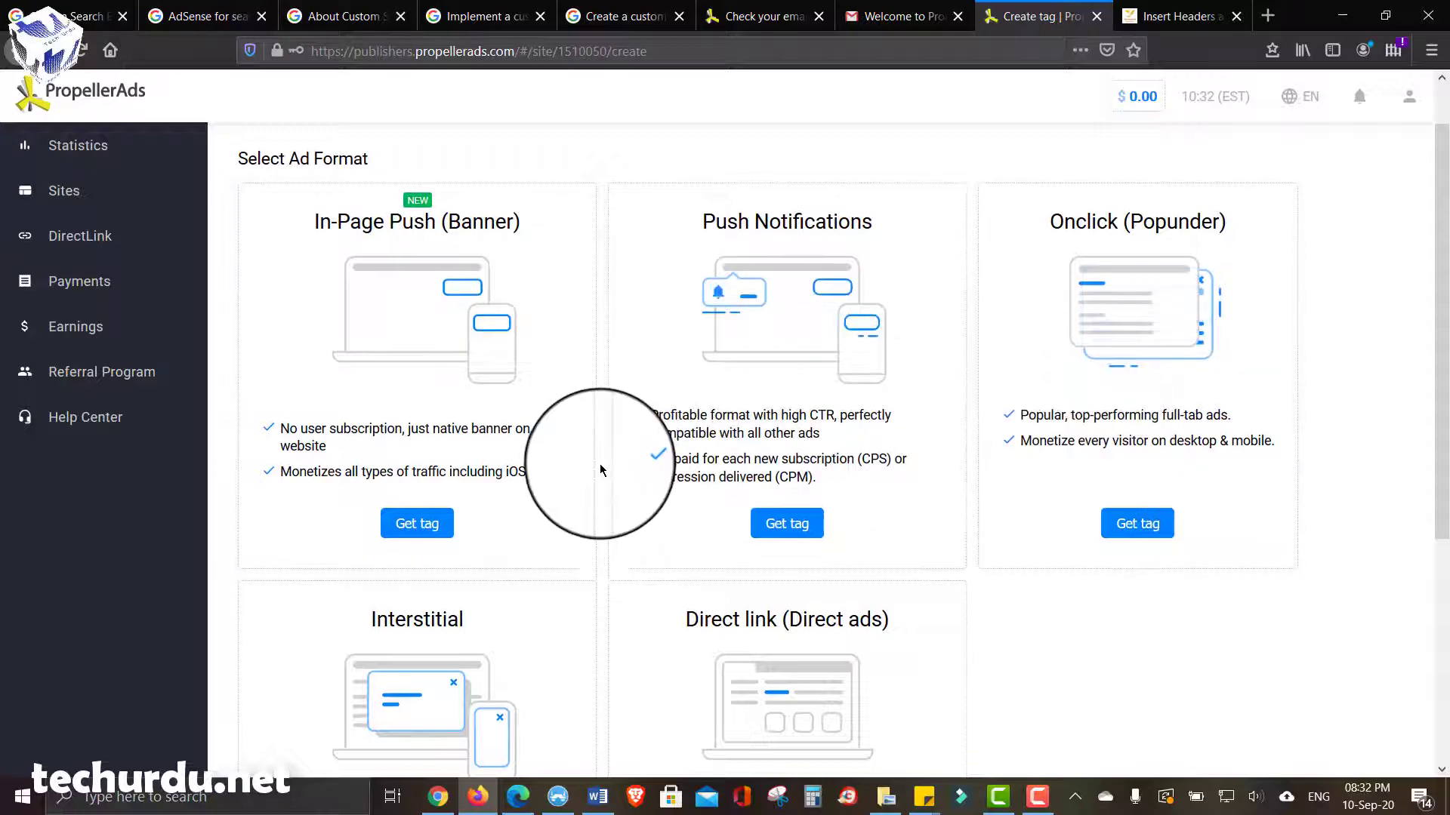
scroll(622, 456, "down", 5)
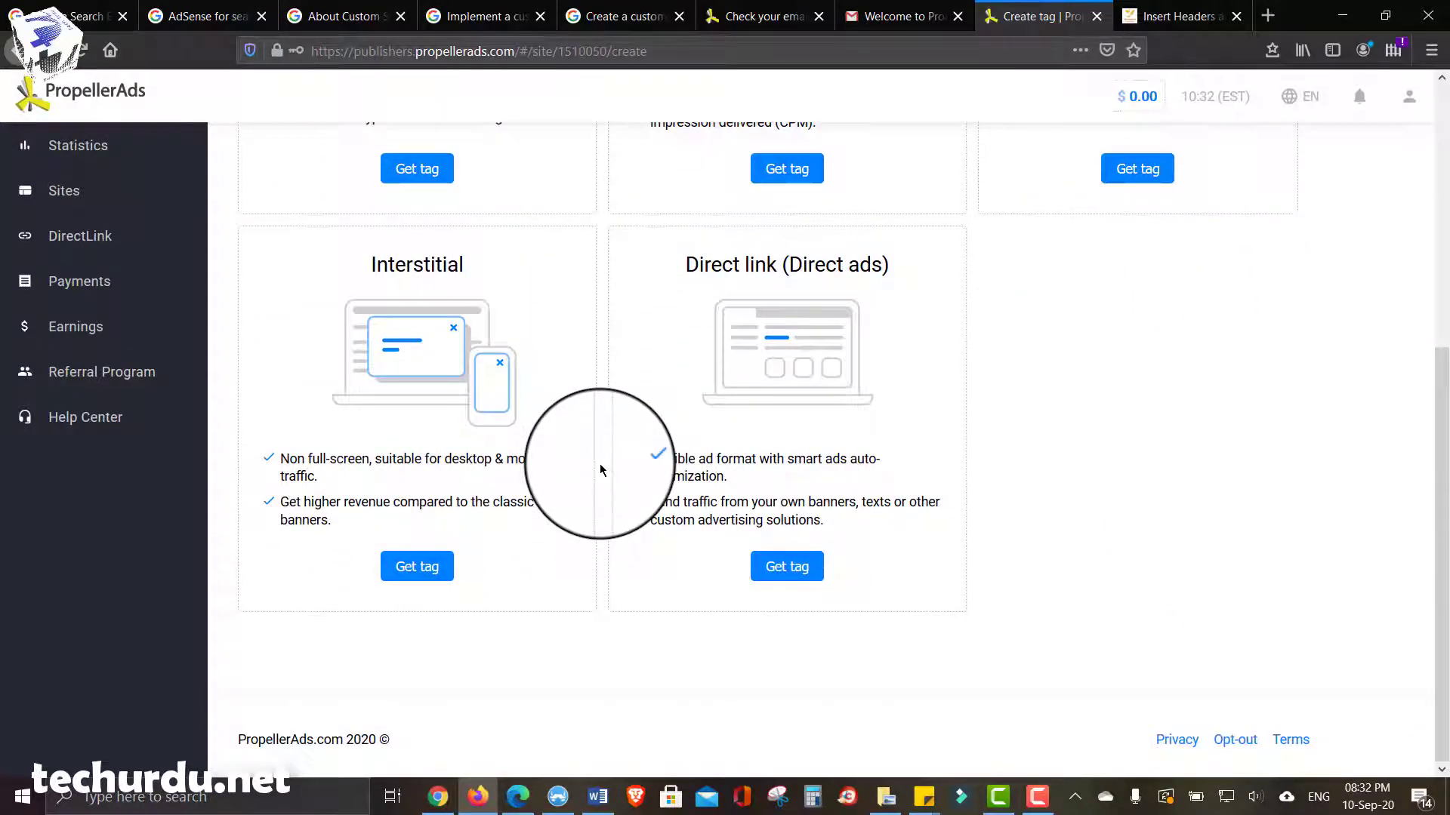
scroll(601, 470, "up", 4)
scroll(601, 470, "up", 2)
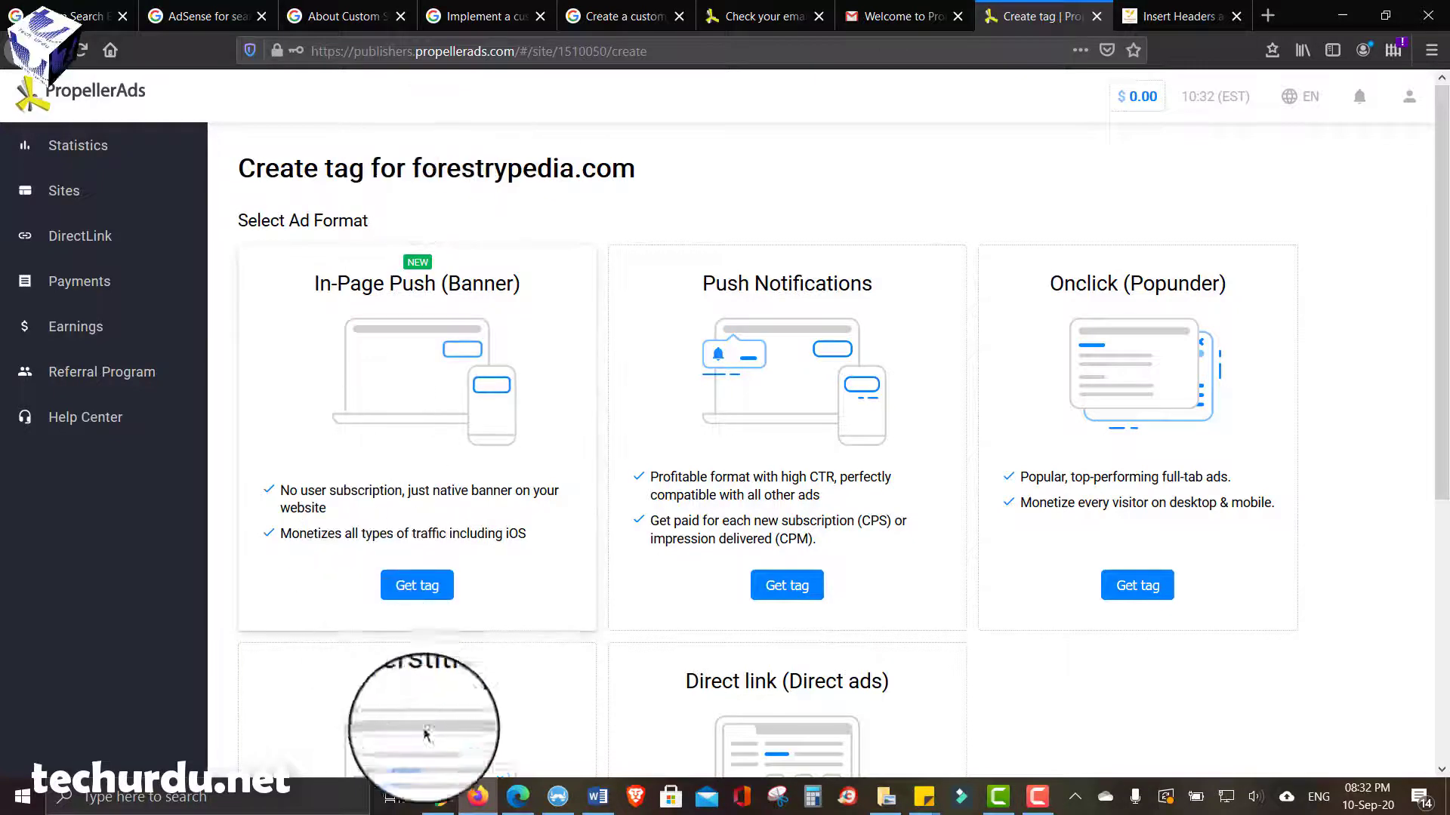
left_click(438, 797)
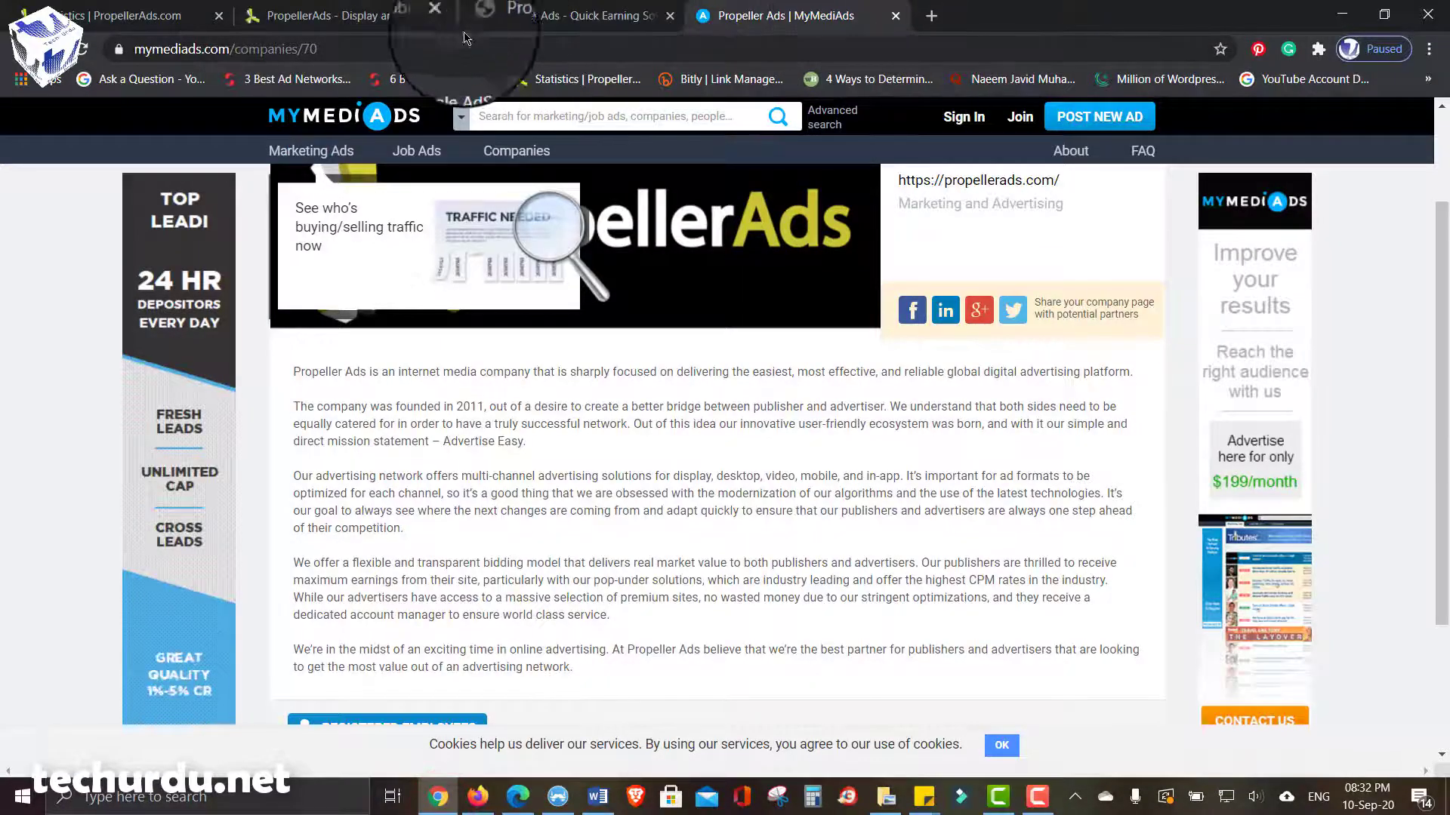
- Skim the Tech Urdu 'Propeller Ads – Quick Earning Solution for New Sites' article, then return to Firefox
left_click(572, 15)
scroll(1147, 376, "down", 10)
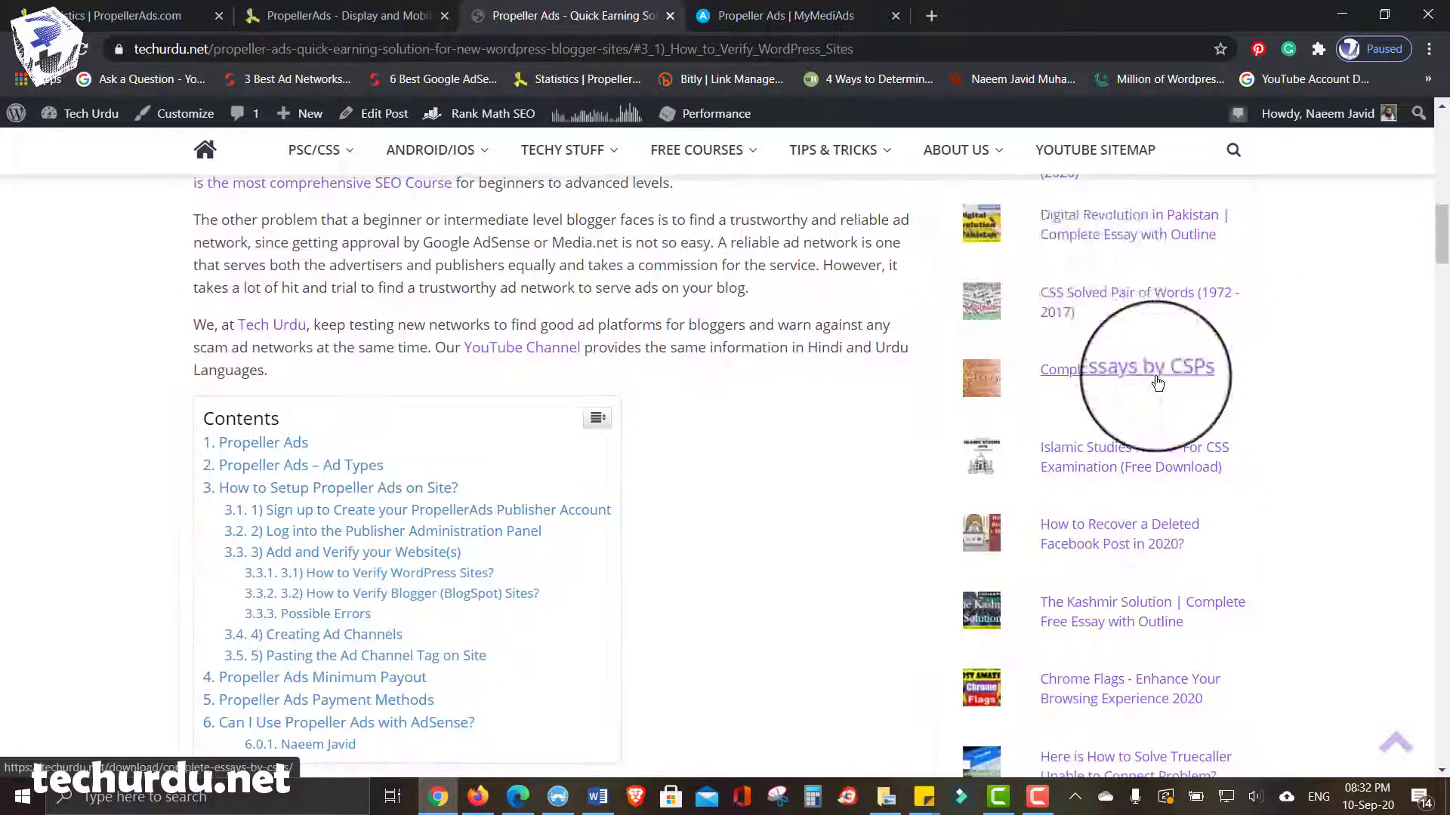
scroll(1087, 302, "up", 12)
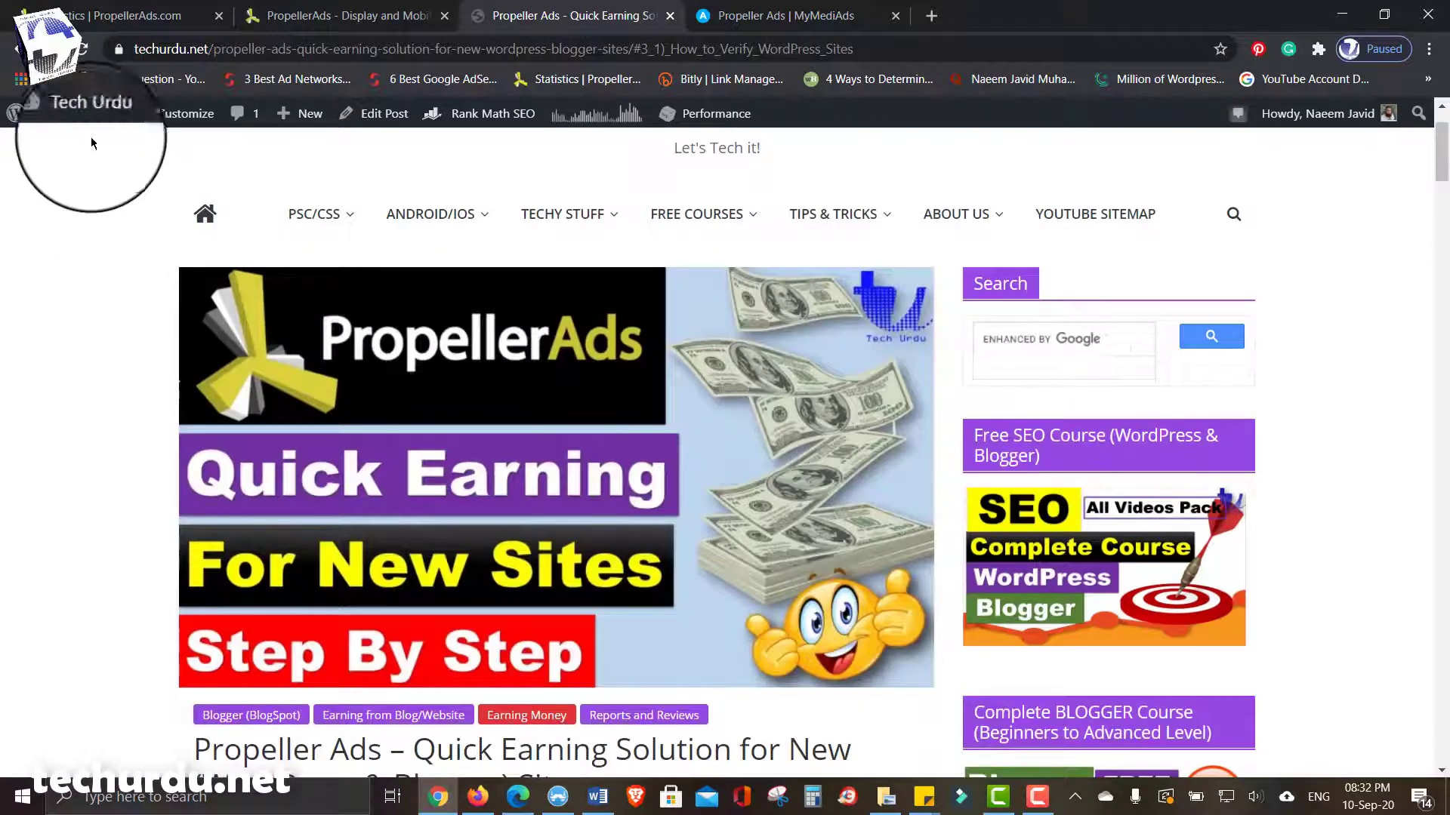
key("alt+Tab")
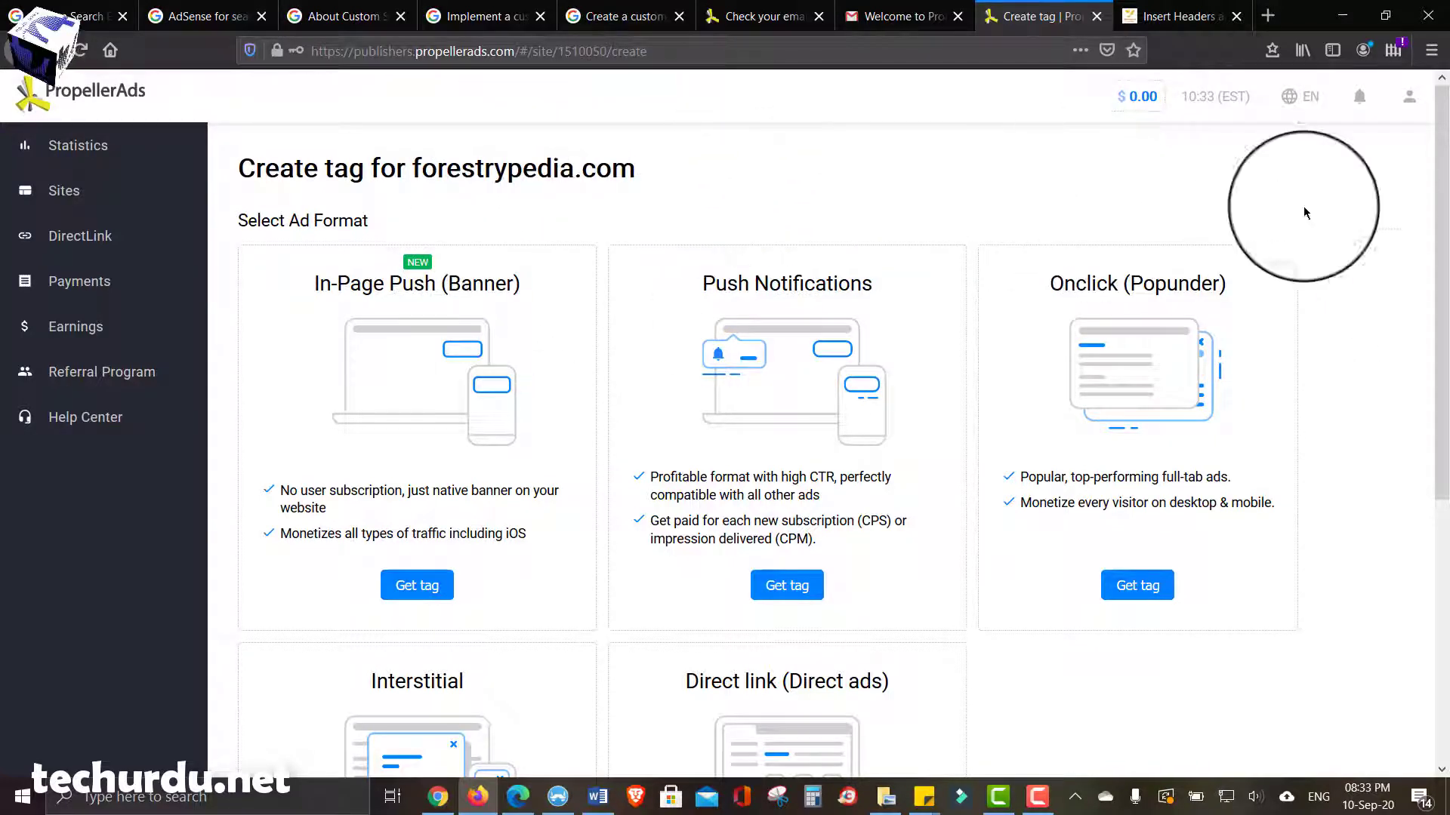
right_click(1381, 196)
left_click(1365, 160)
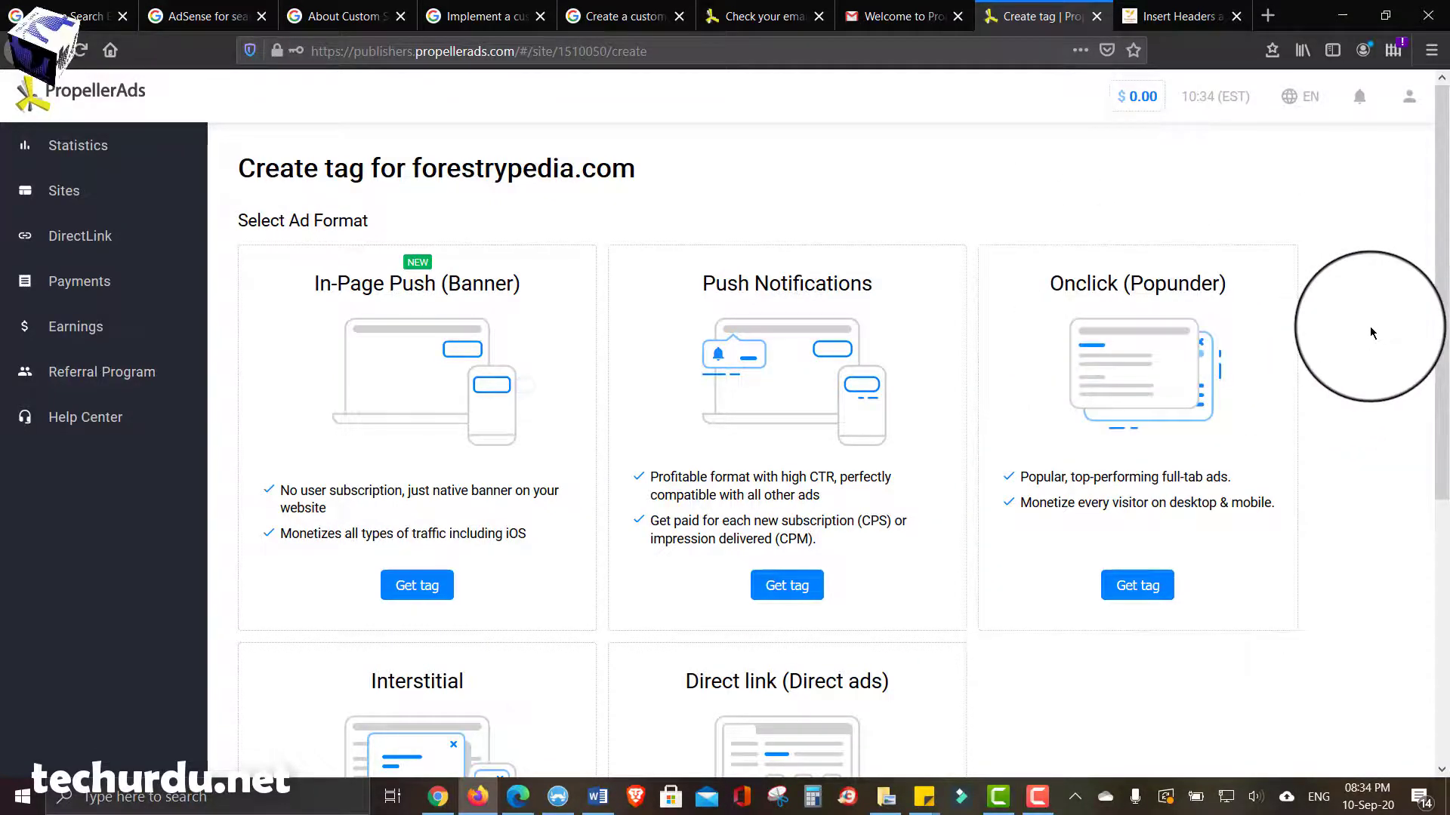
scroll(1370, 329, "down", 3)
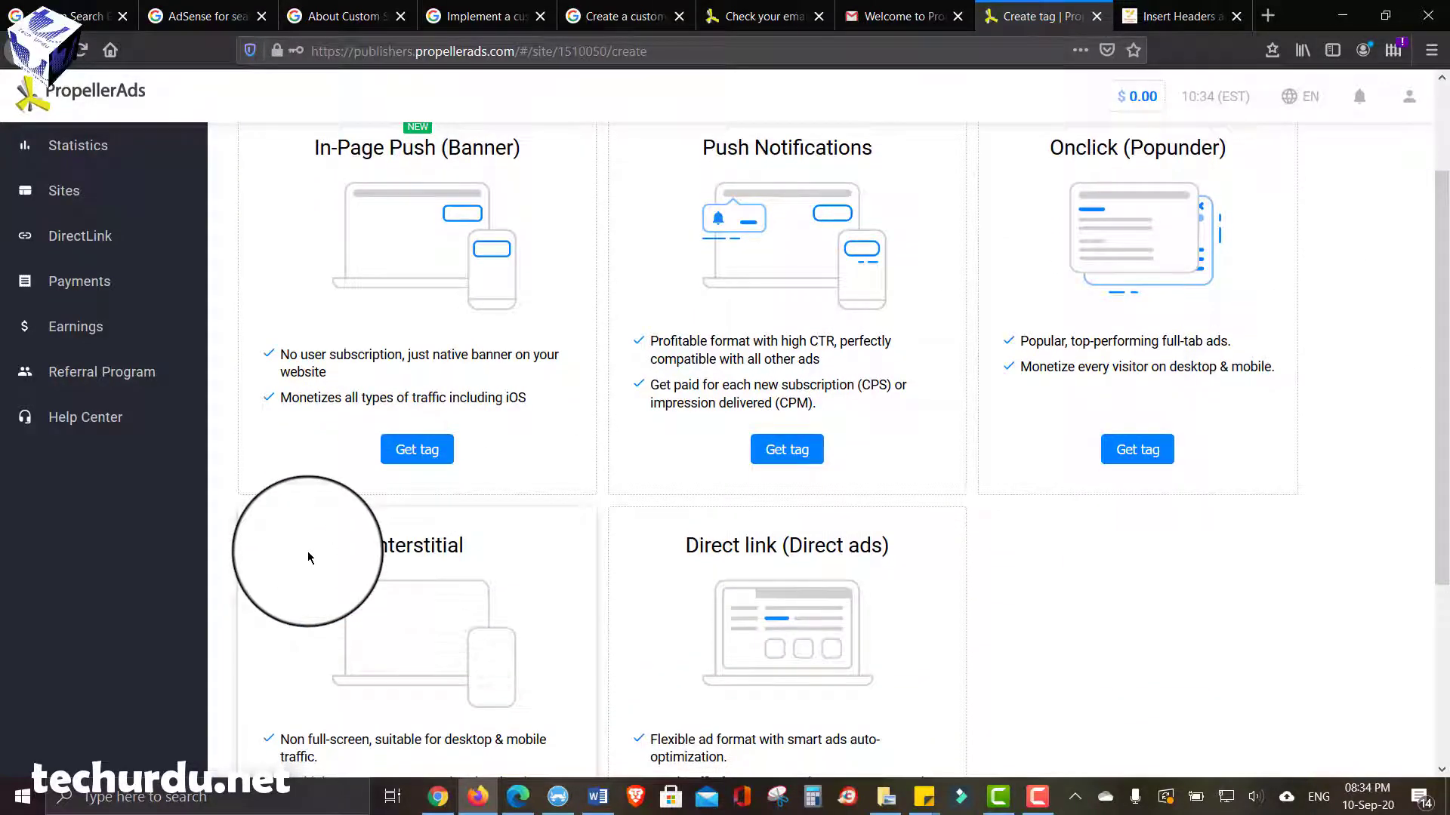
scroll(351, 557, "down", 2)
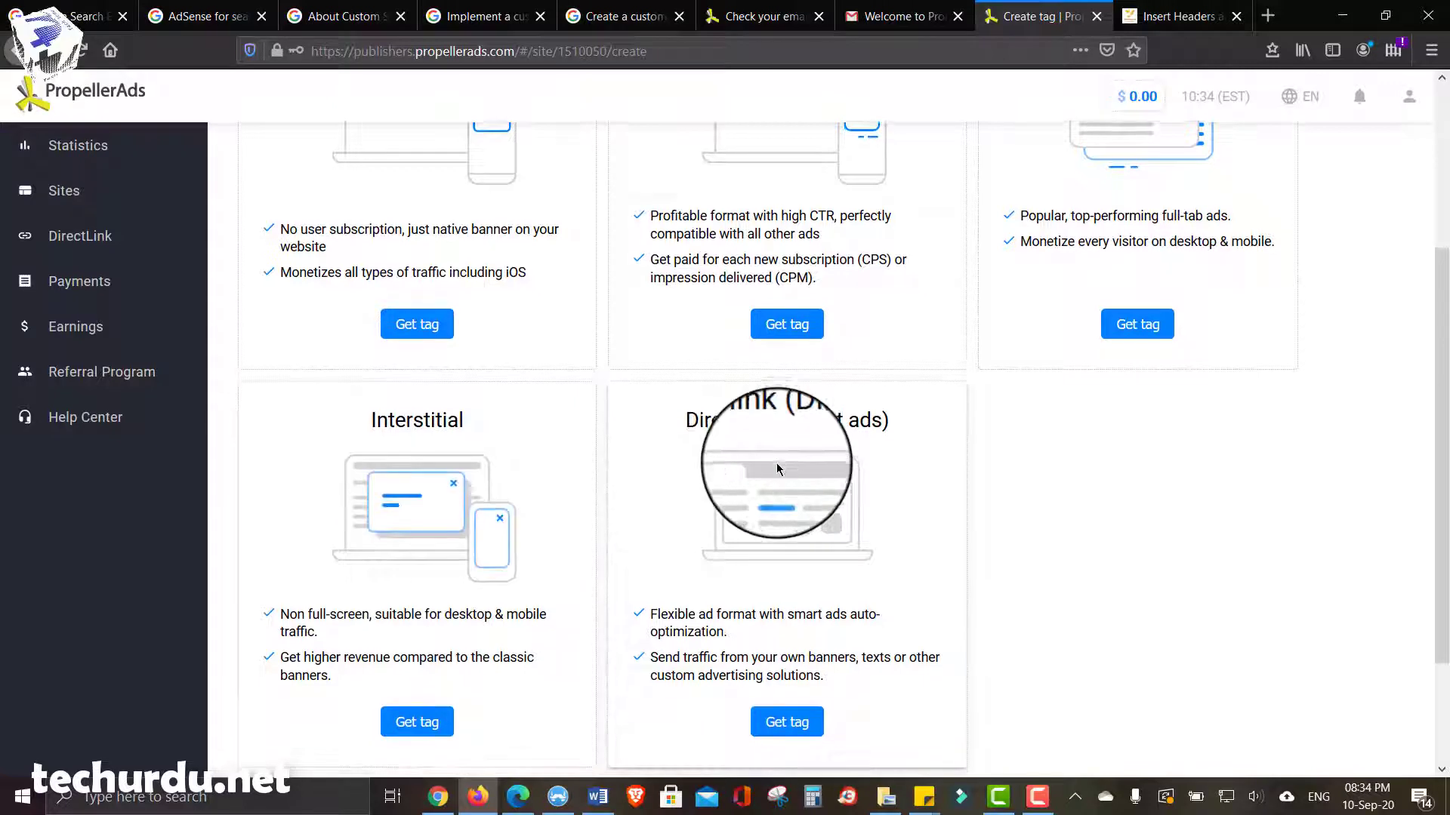
scroll(776, 463, "down", 1)
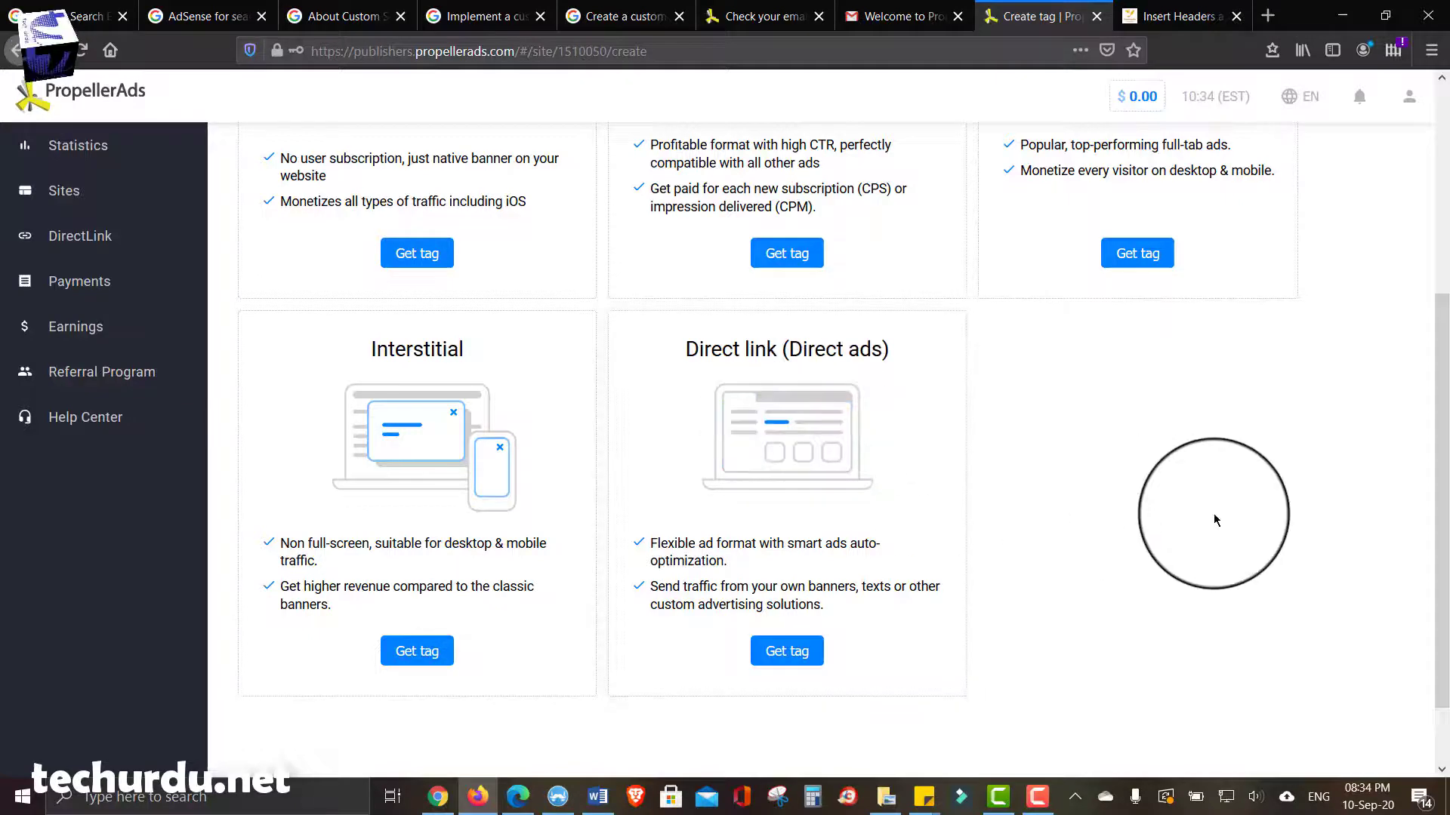
scroll(761, 372, "up", 3)
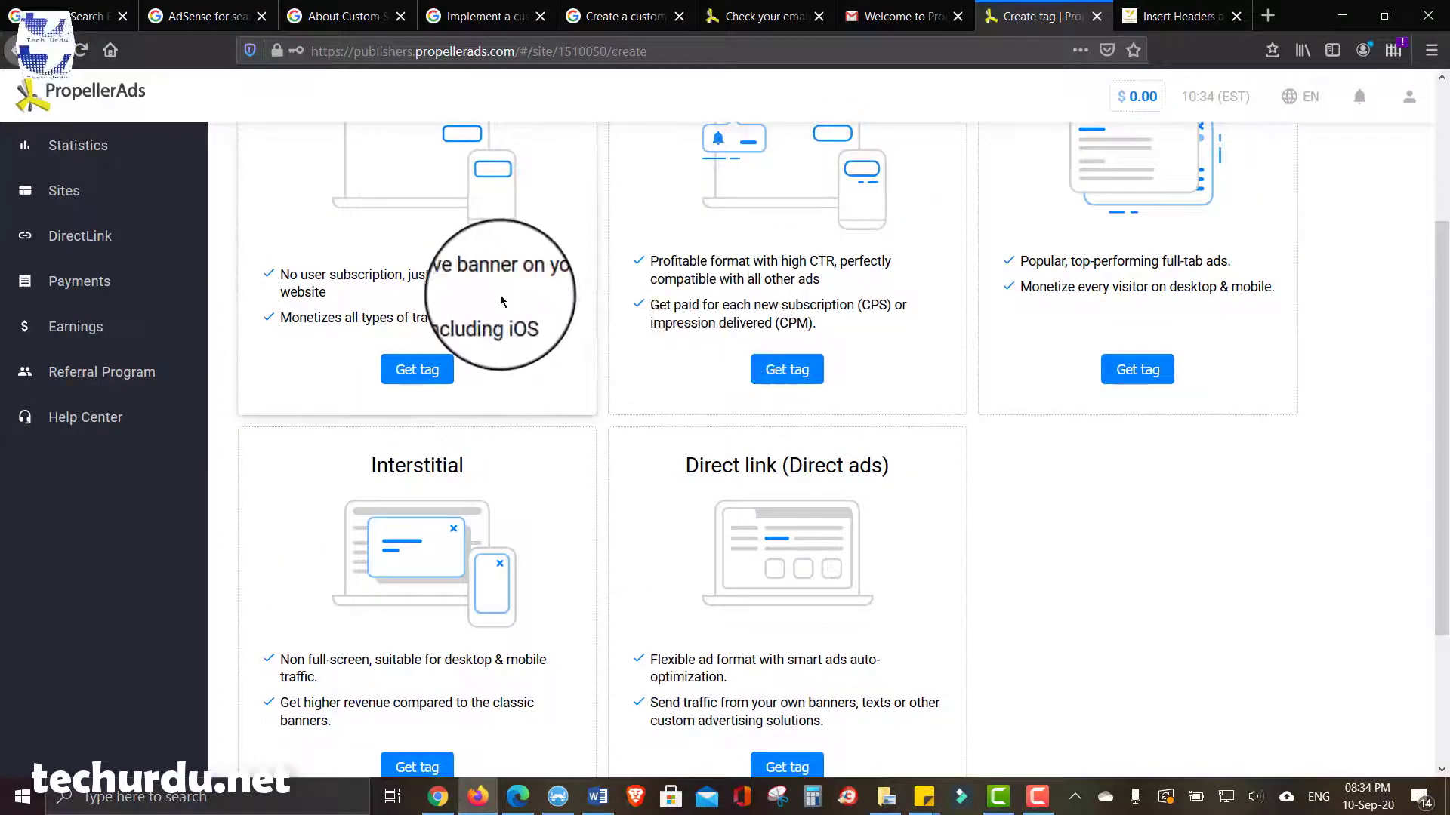
scroll(423, 332, "down", 1)
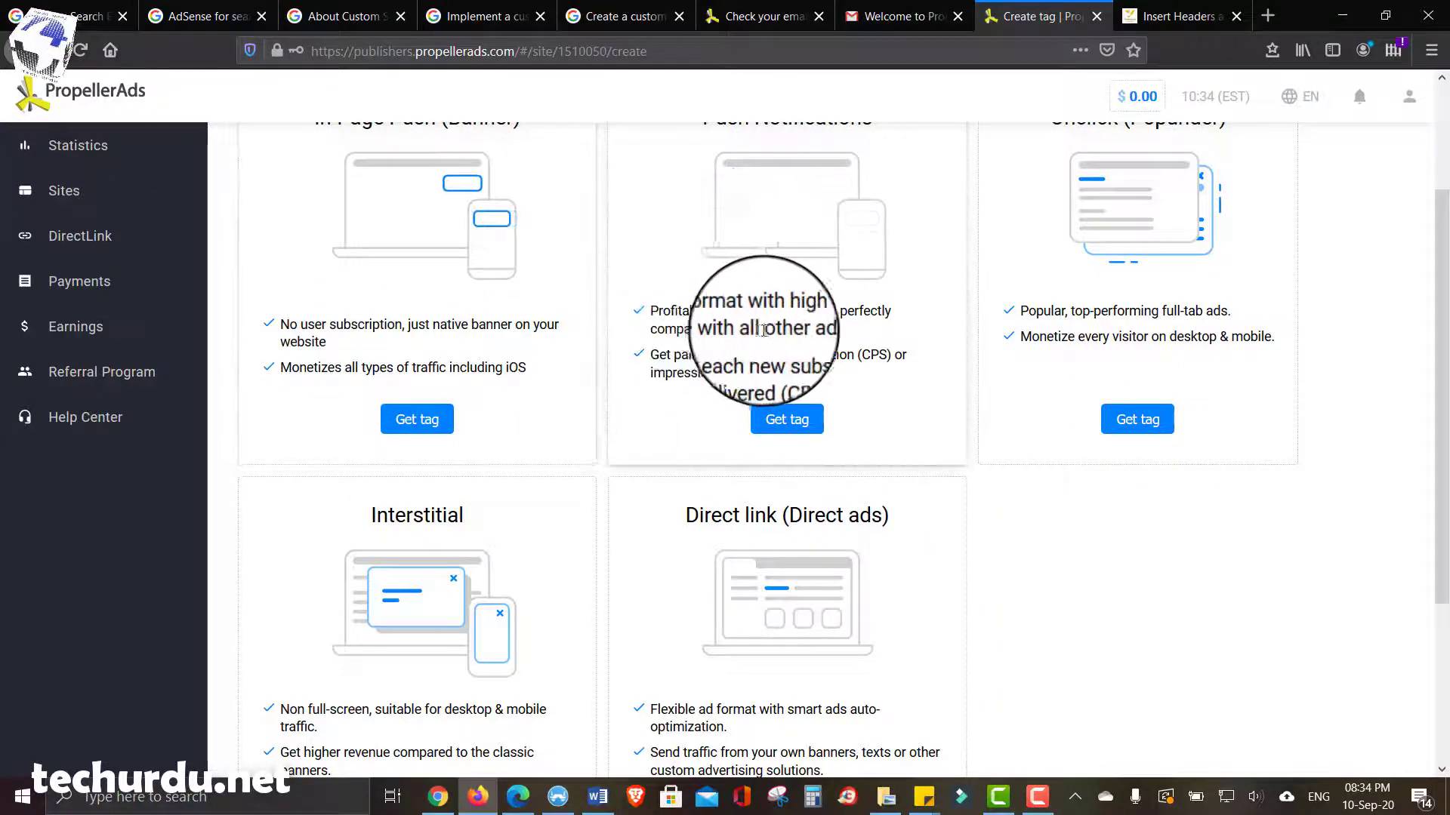
scroll(1095, 325, "down", 2)
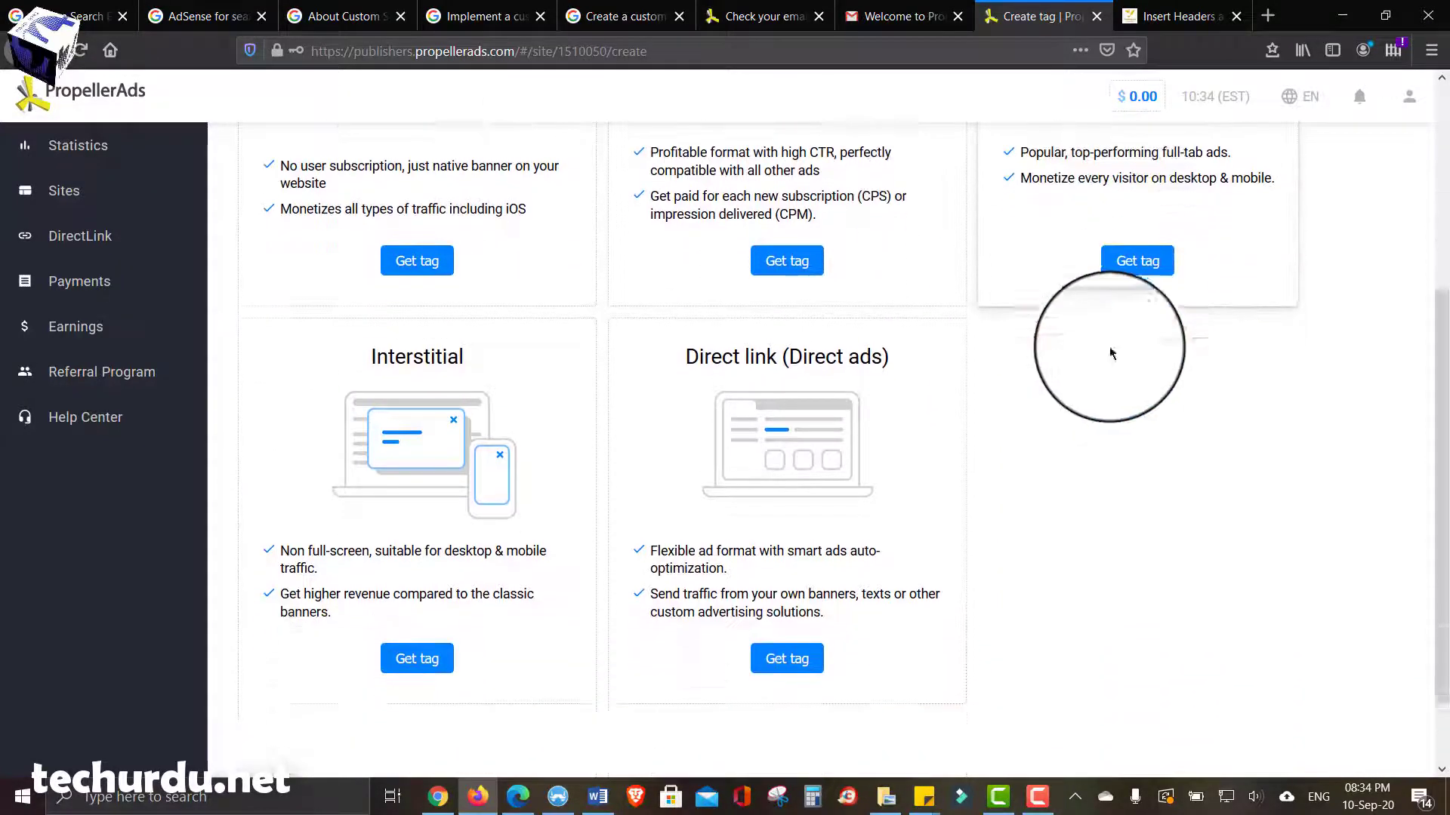
scroll(1357, 484, "up", 3)
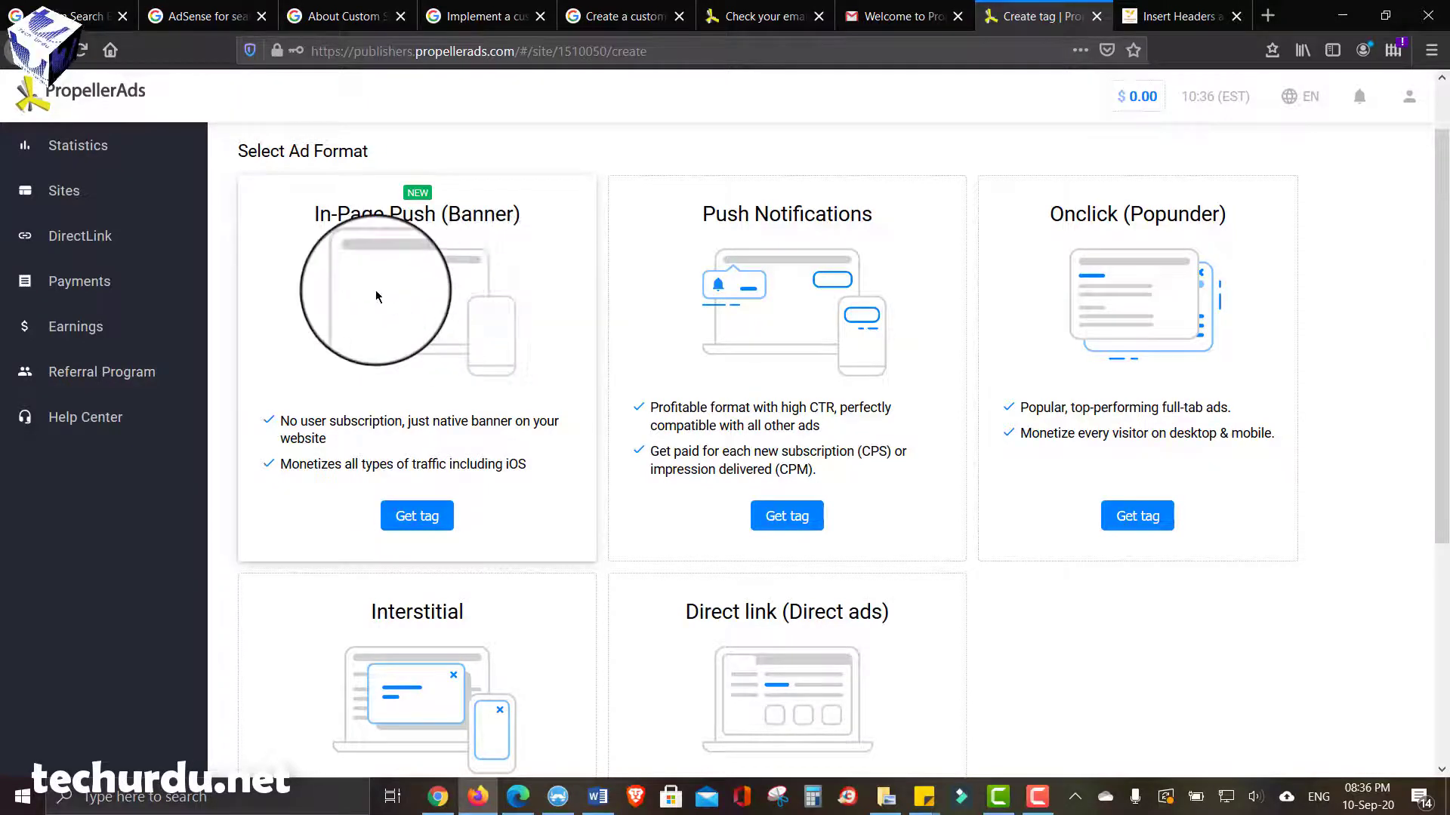
scroll(372, 358, "down", 2)
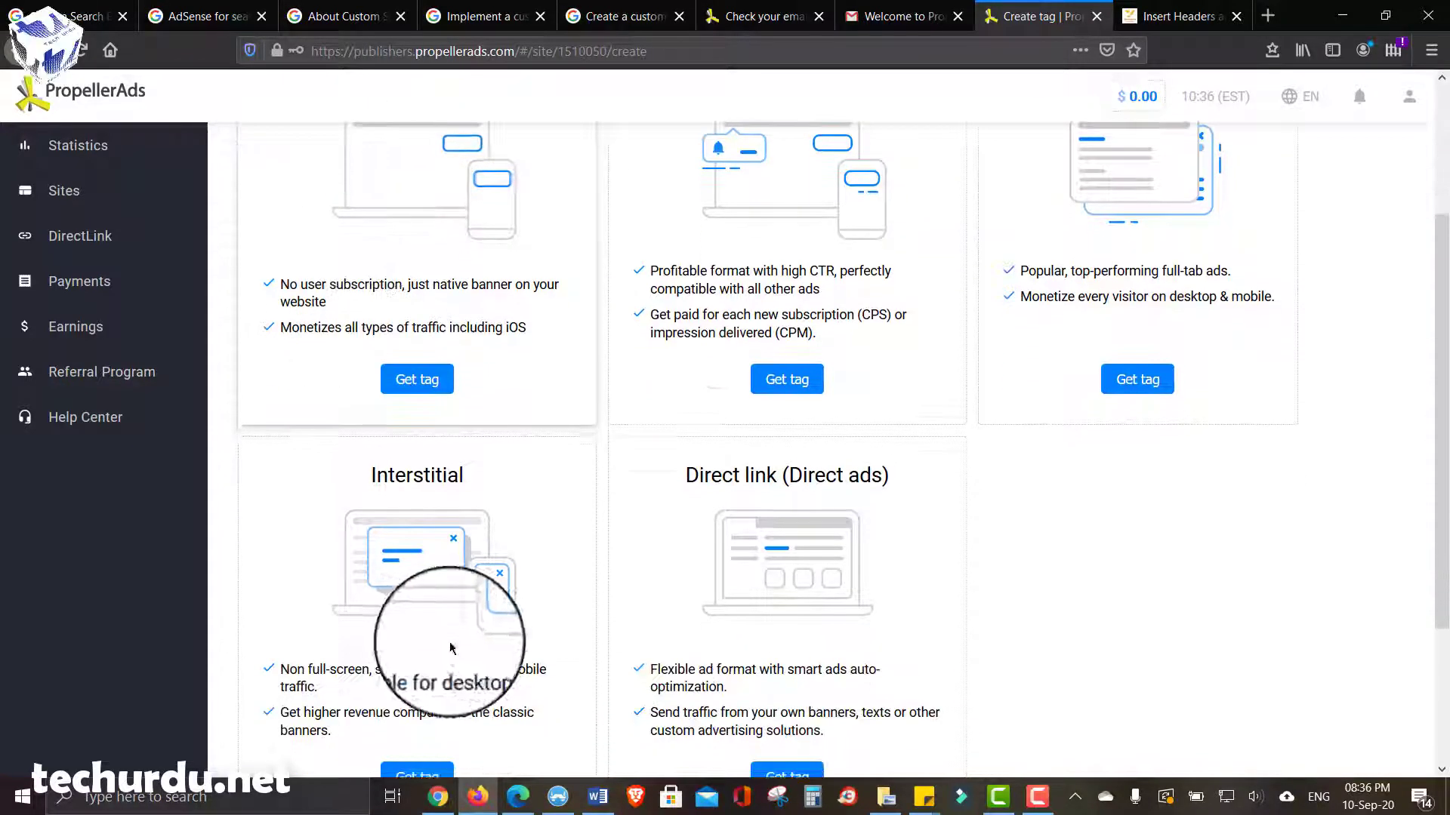
scroll(541, 610, "up", 3)
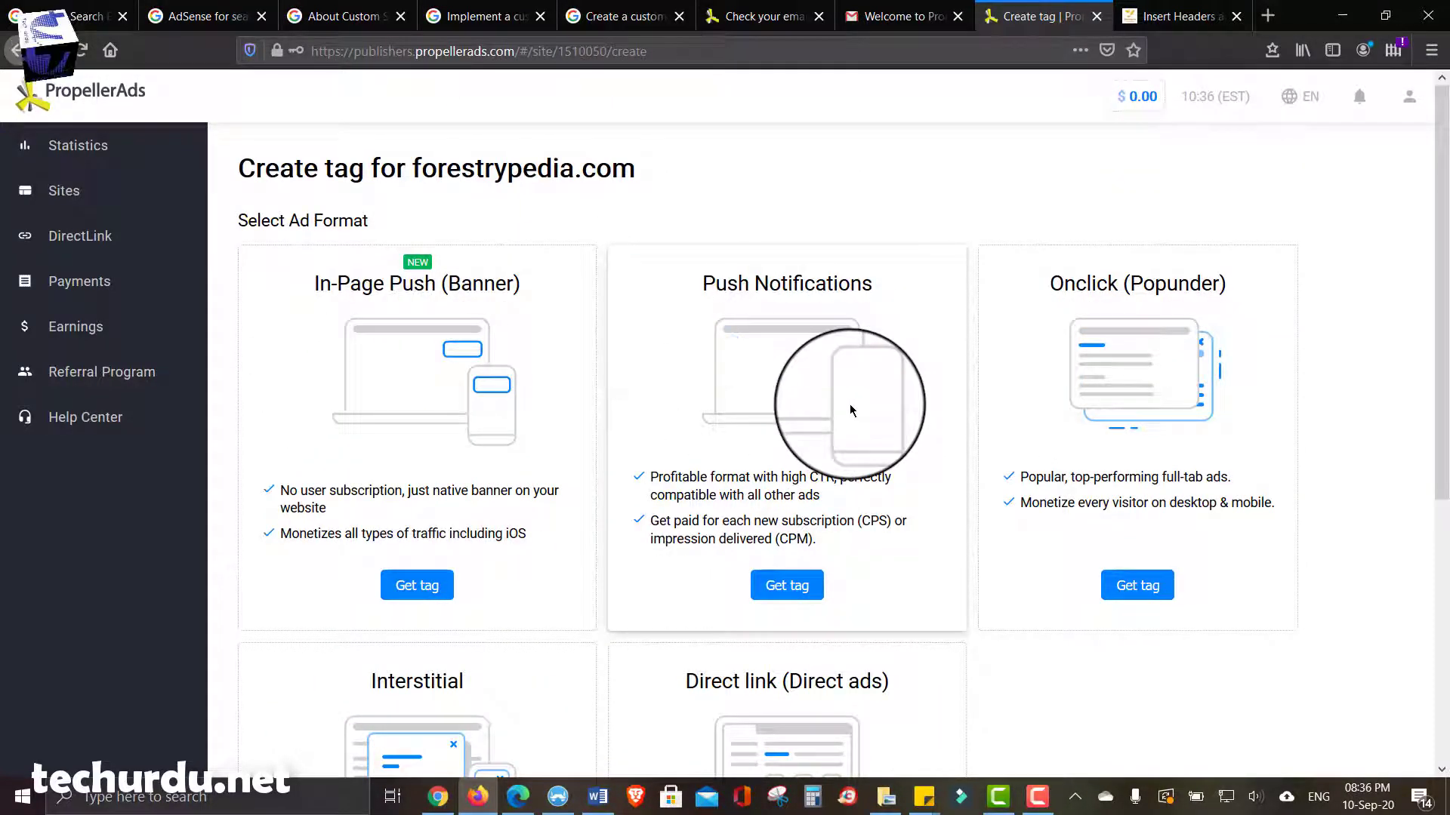
scroll(689, 396, "down", 1)
scroll(689, 378, "down", 1)
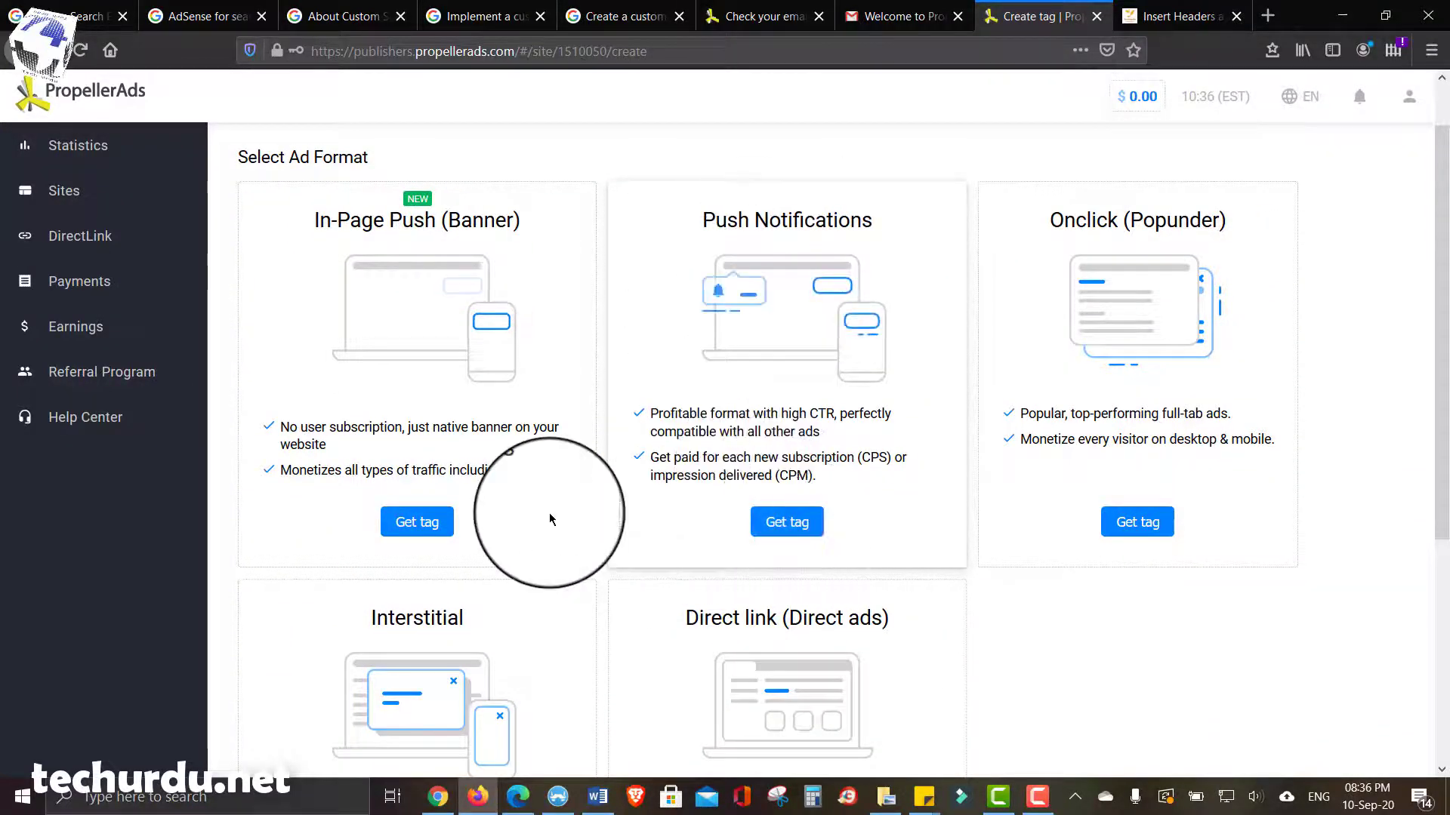
scroll(550, 514, "down", 3)
scroll(723, 330, "up", 2)
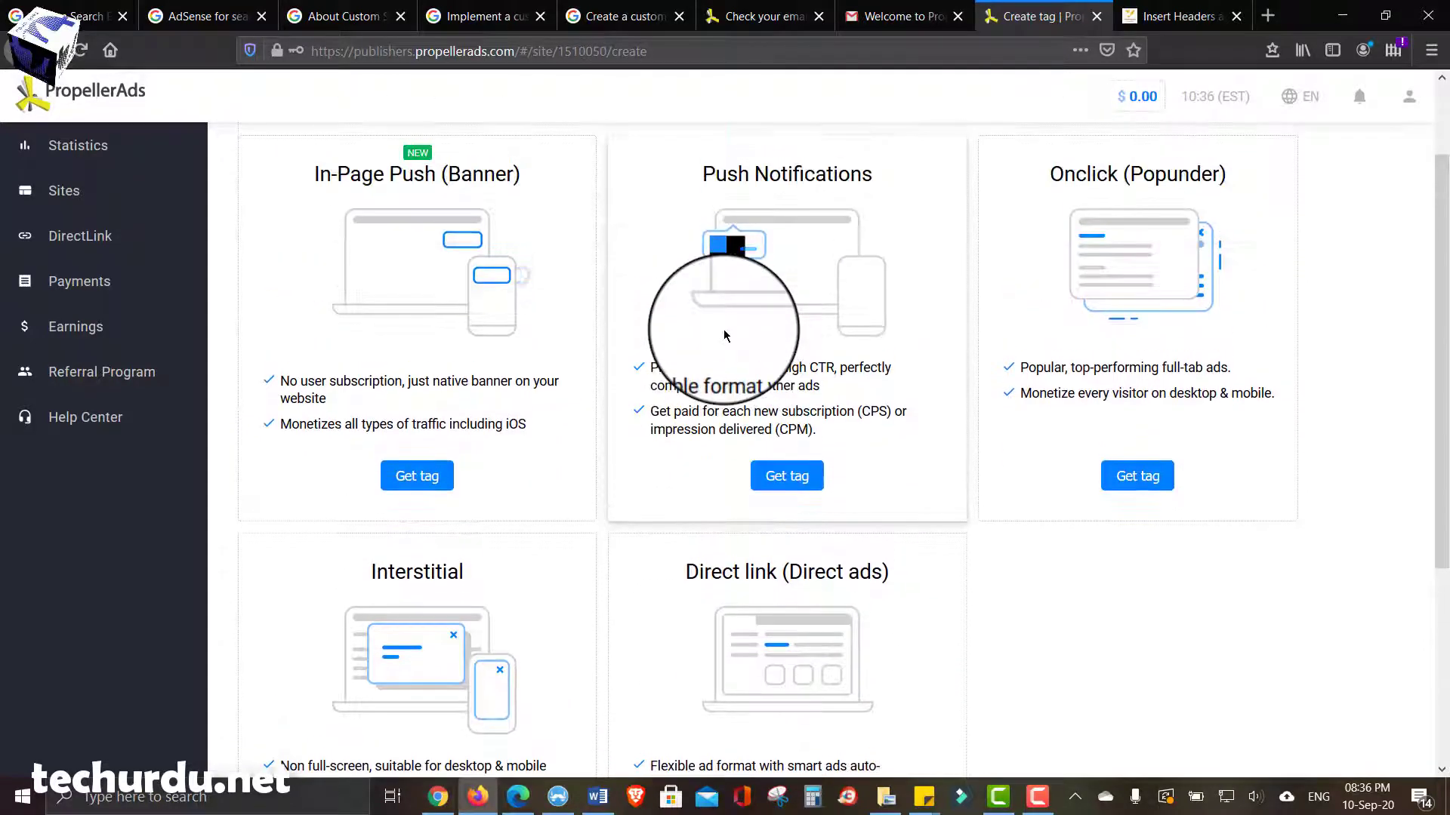
scroll(675, 349, "up", 1)
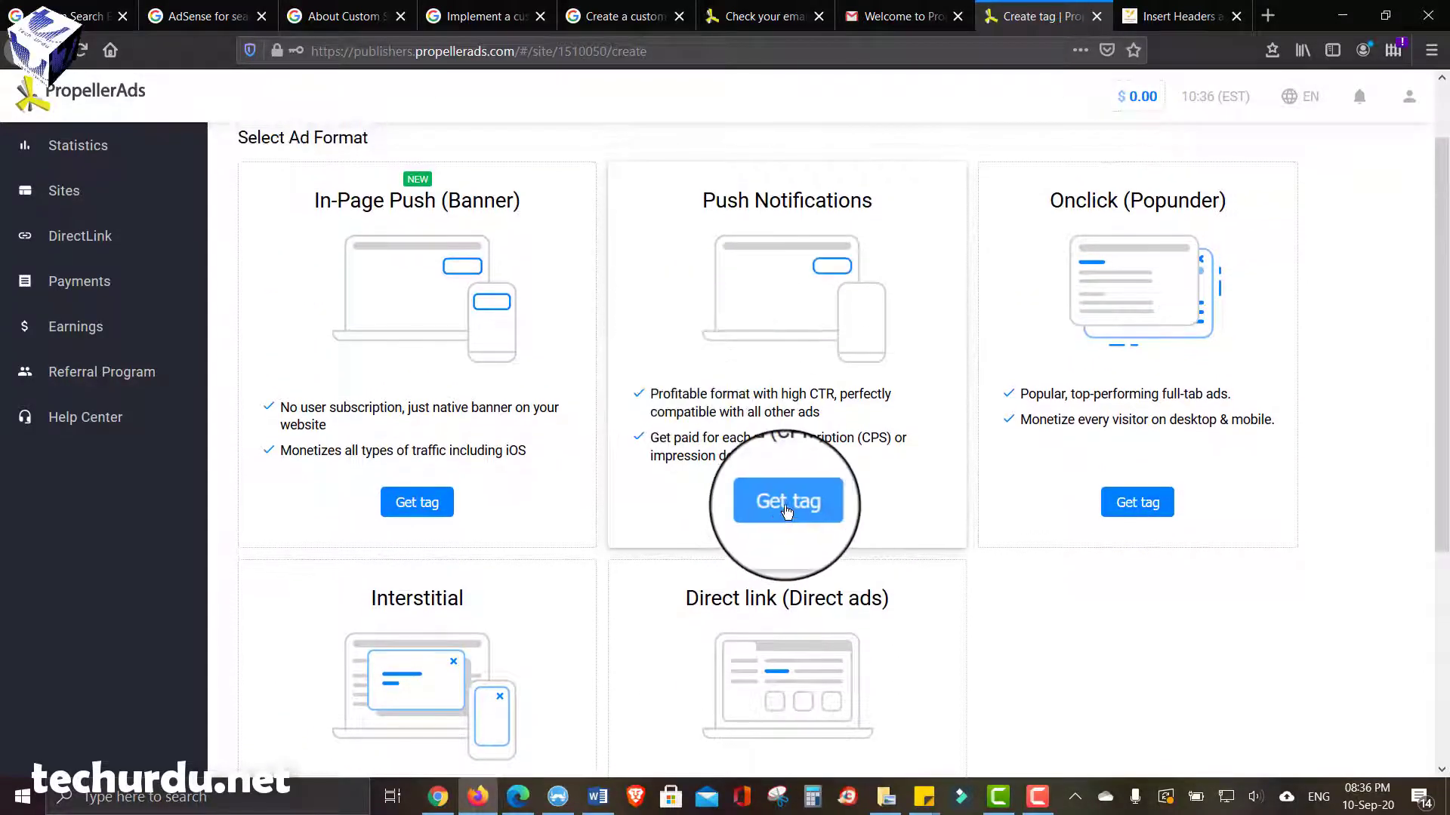
- Create a Push Notifications tag named Wise tag, billed CPM, with Anti-AdBlock monetization enabled
left_click(785, 508)
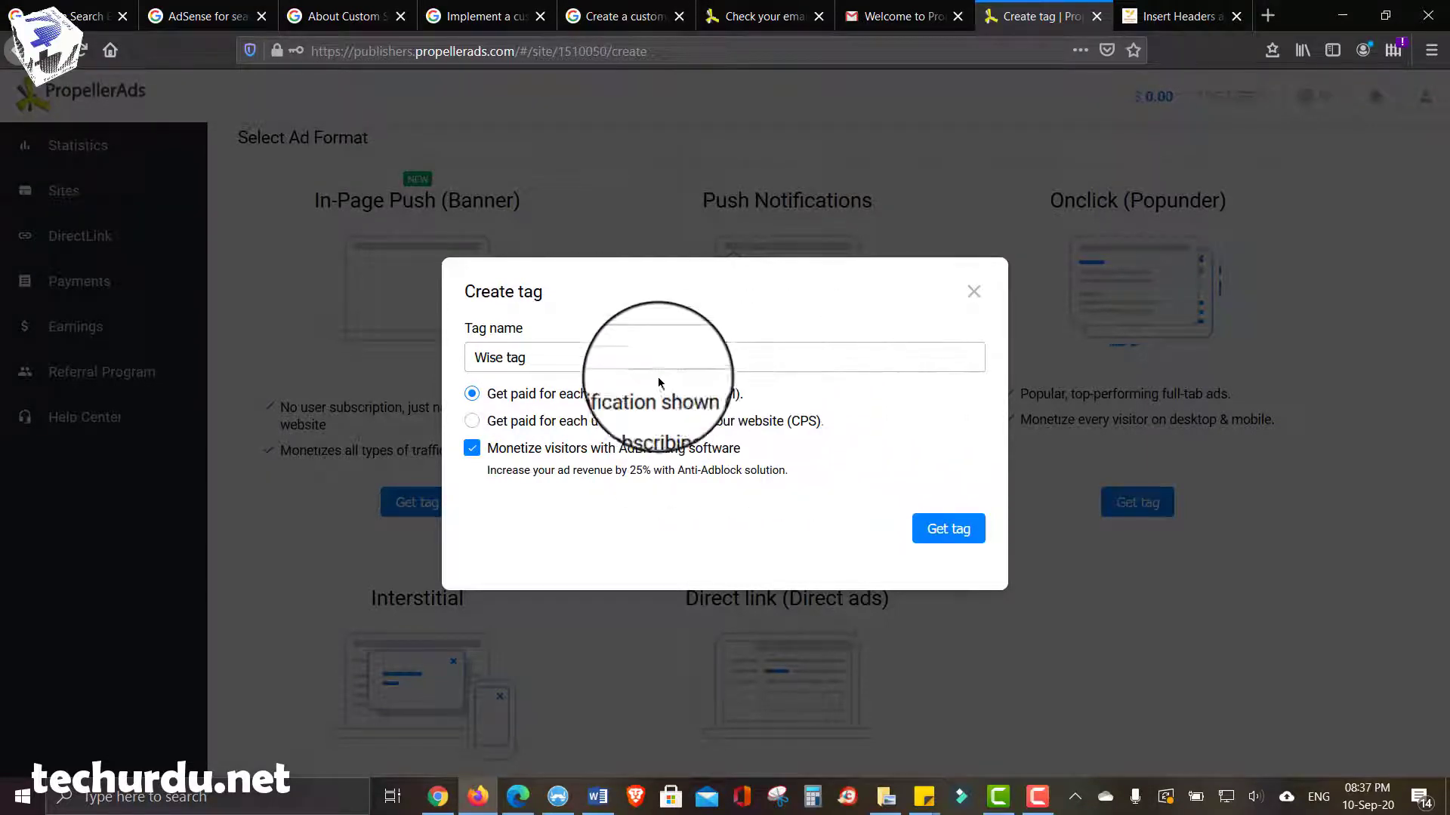
left_click(474, 424)
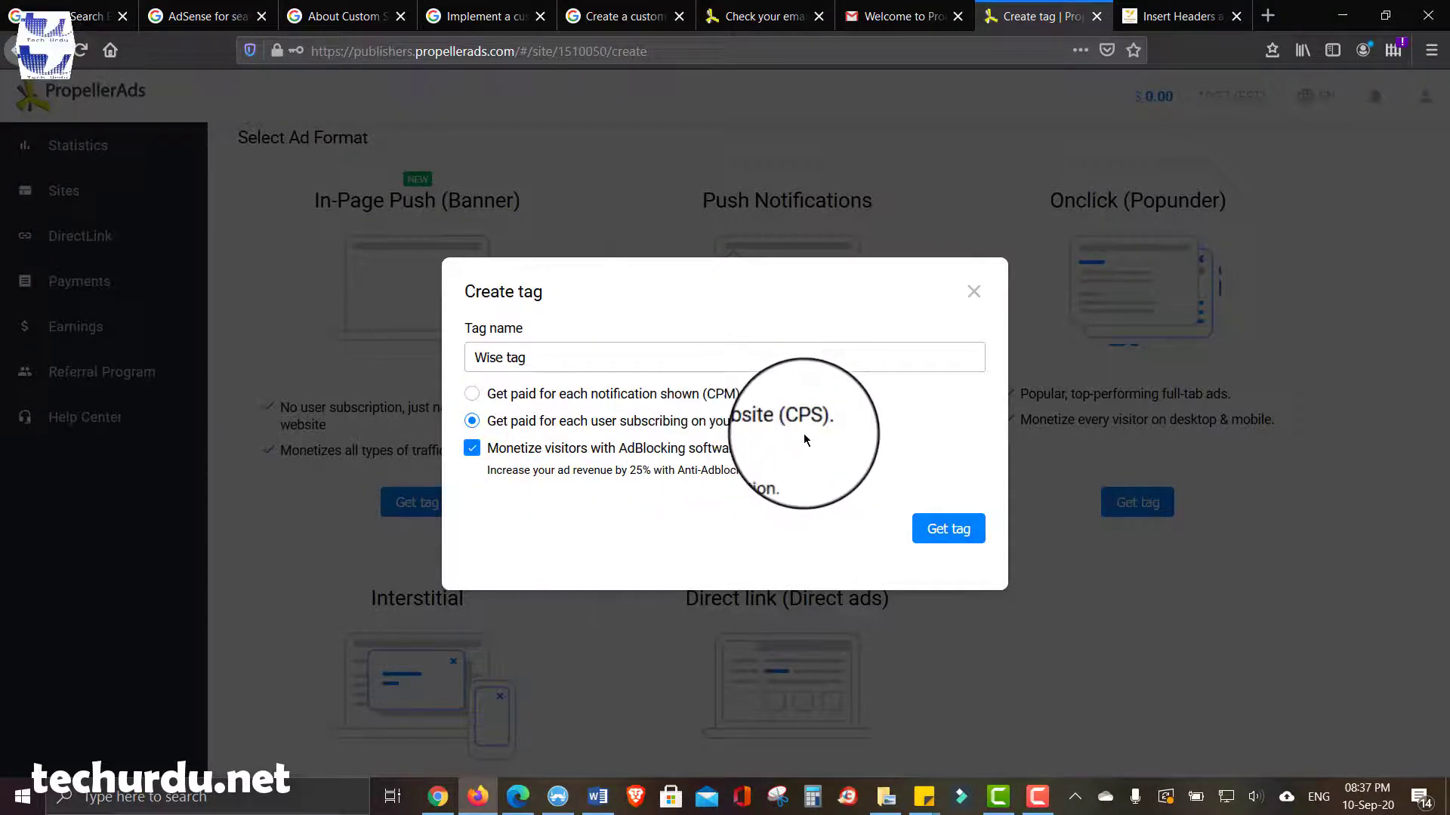
left_click(472, 395)
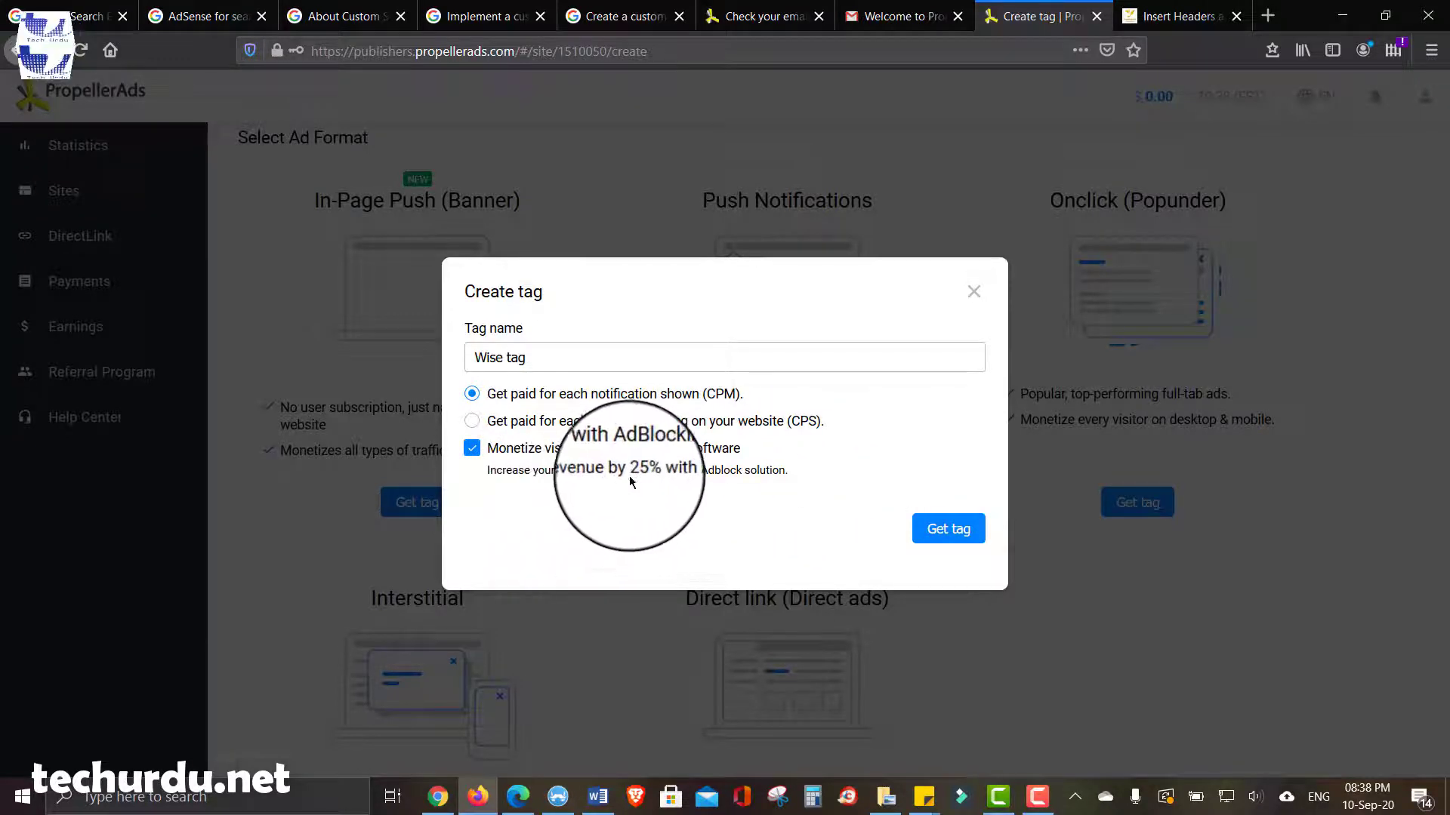
left_click_drag(628, 472, 665, 503)
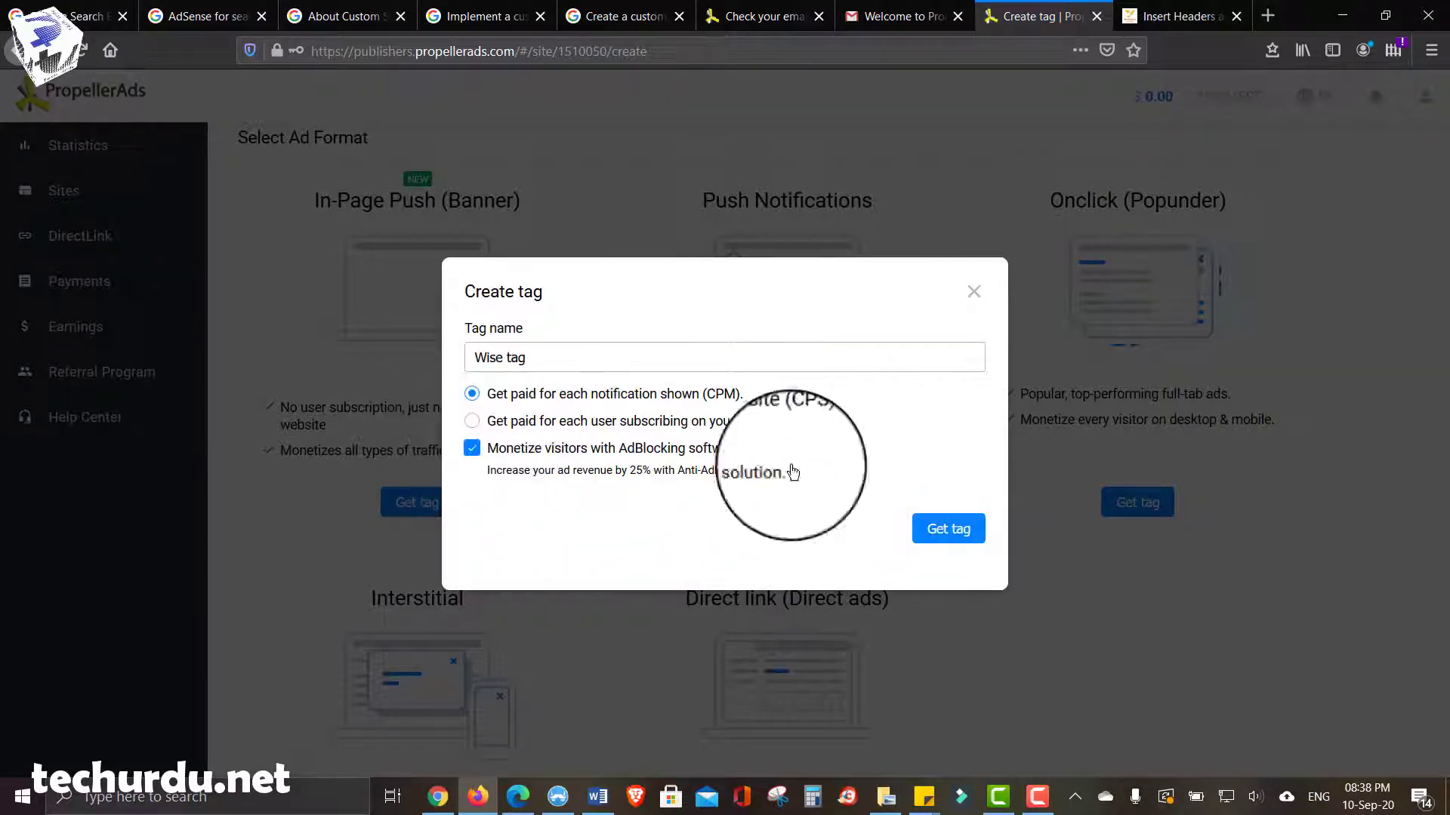
left_click(949, 526)
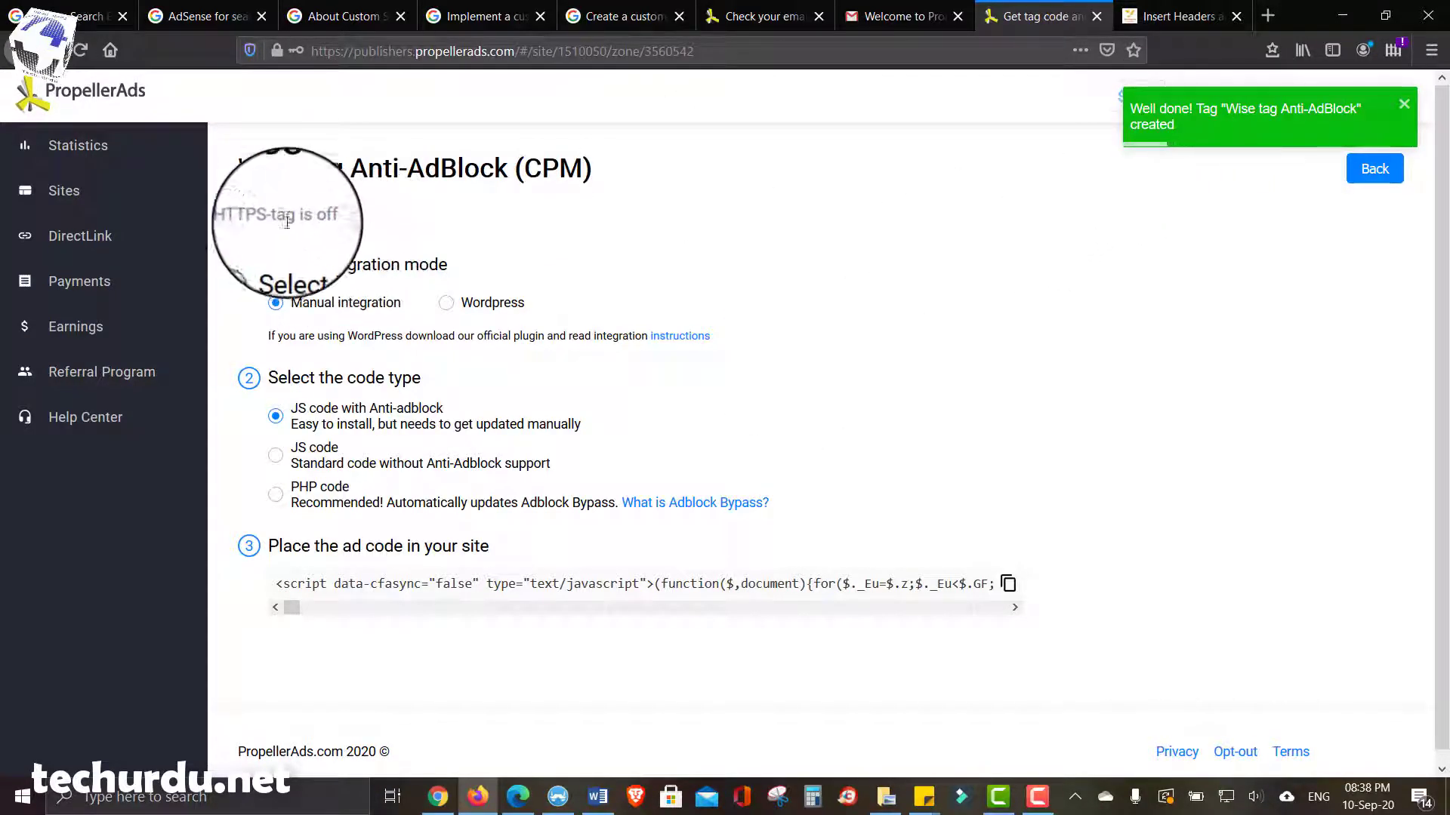
- Review the Wise tag Anti-AdBlock (CPM) code page, then move to the WordPress Insert Headers and Footers tab
scroll(493, 208, "down", 1)
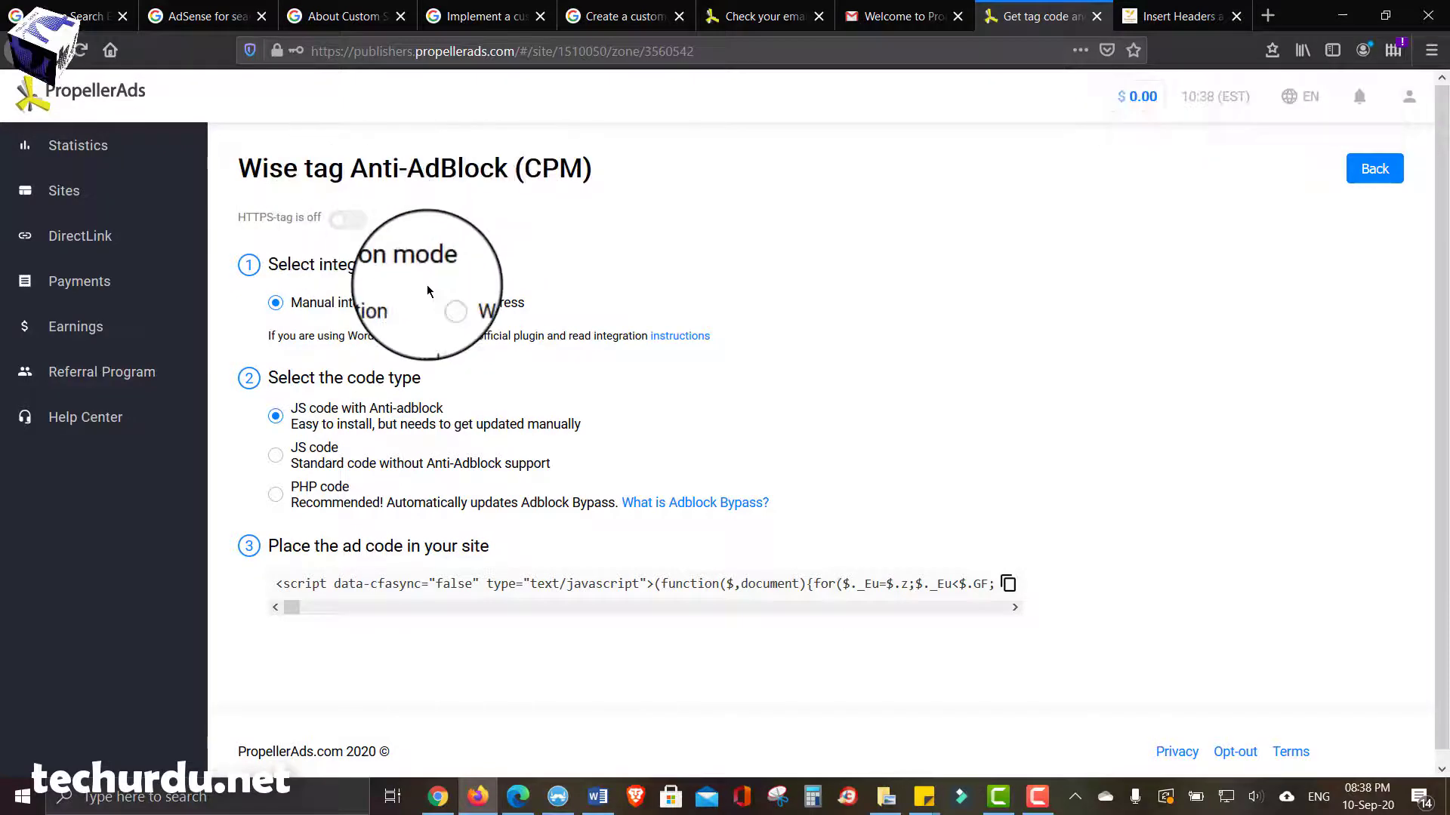
scroll(427, 284, "up", 1)
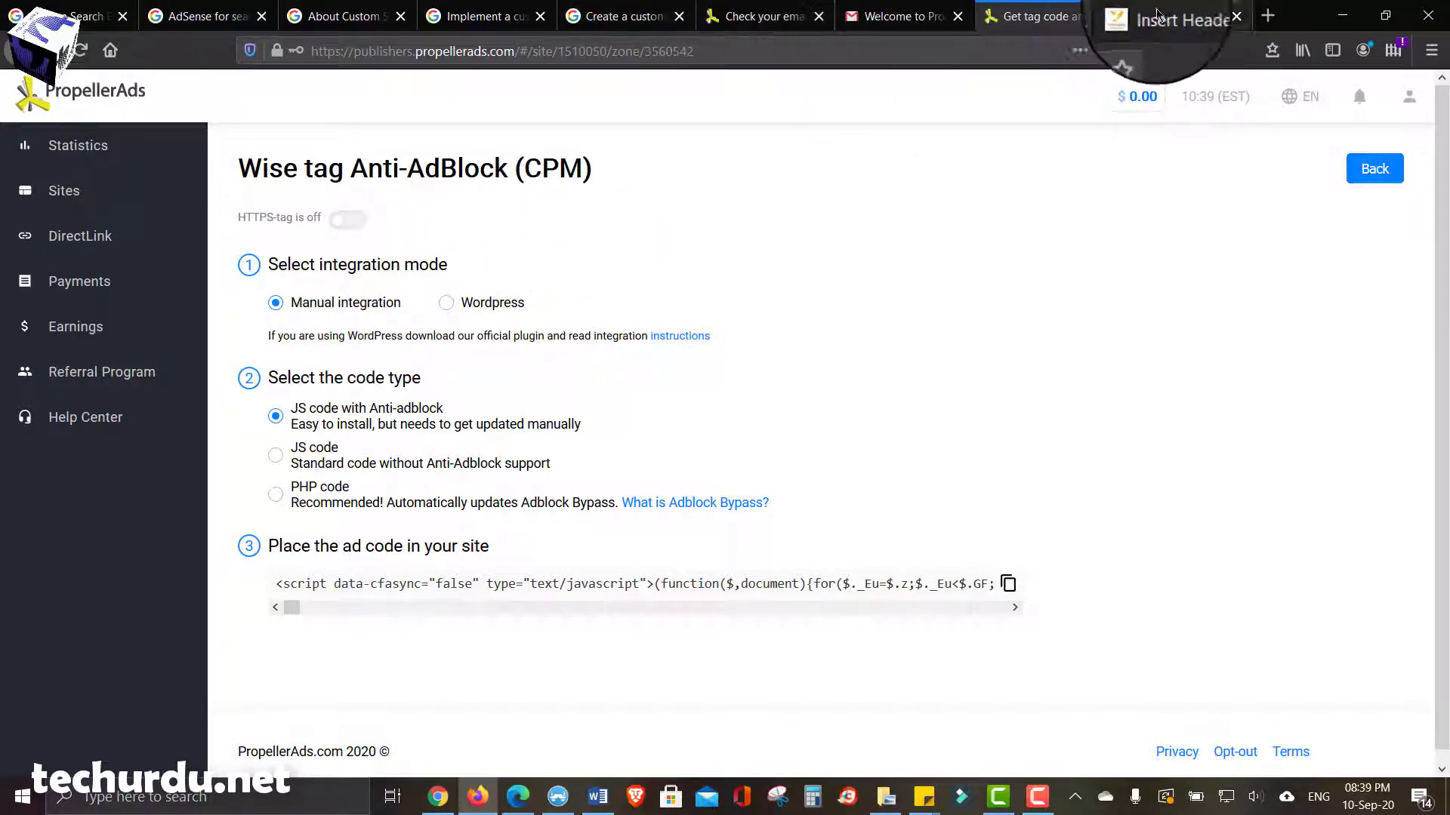
left_click(1185, 16)
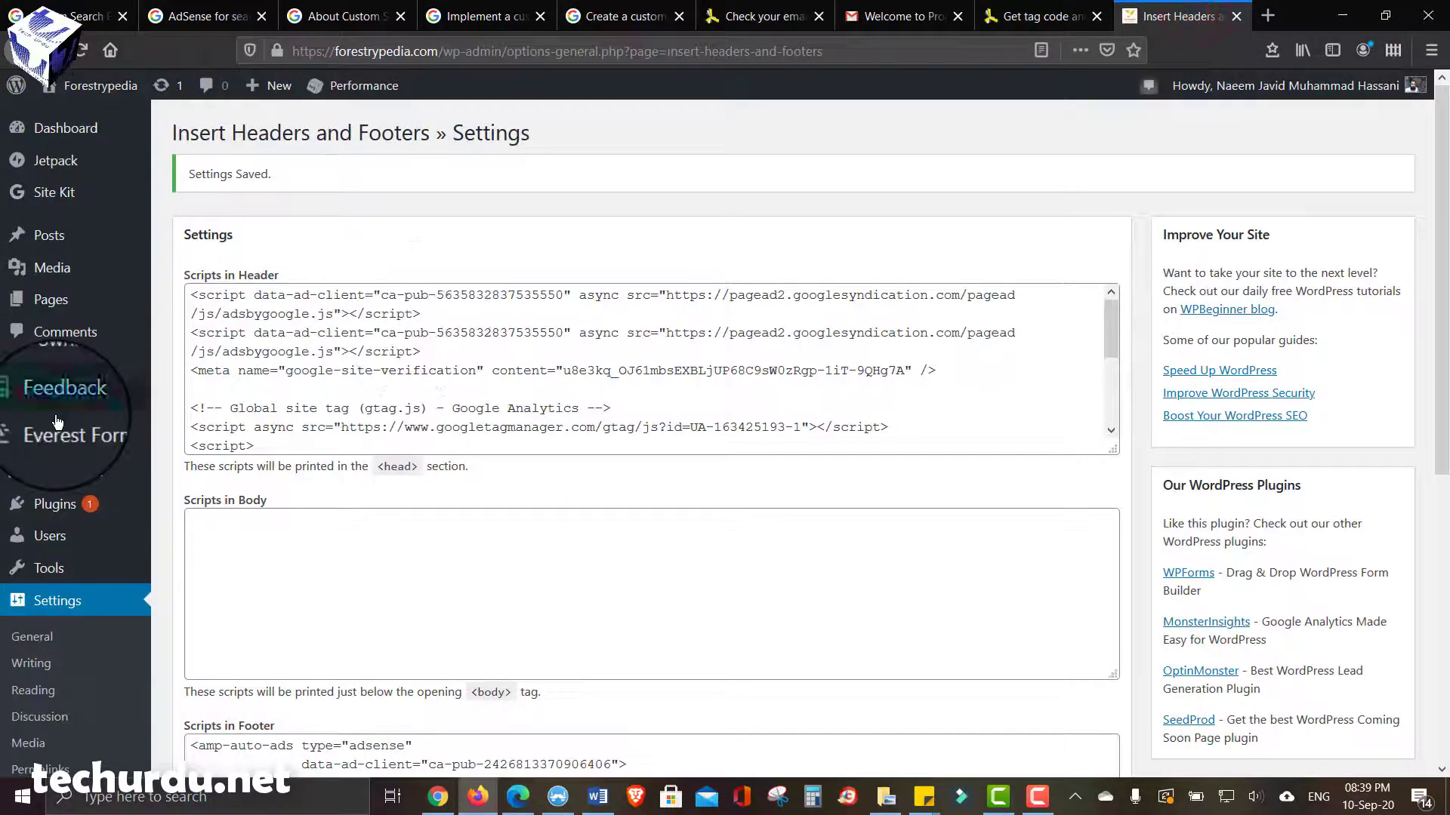
- Search WordPress plugins for 'propeller' to find the PropellerAds Official Plugin, then return to the tag page
mouse_move(43, 503)
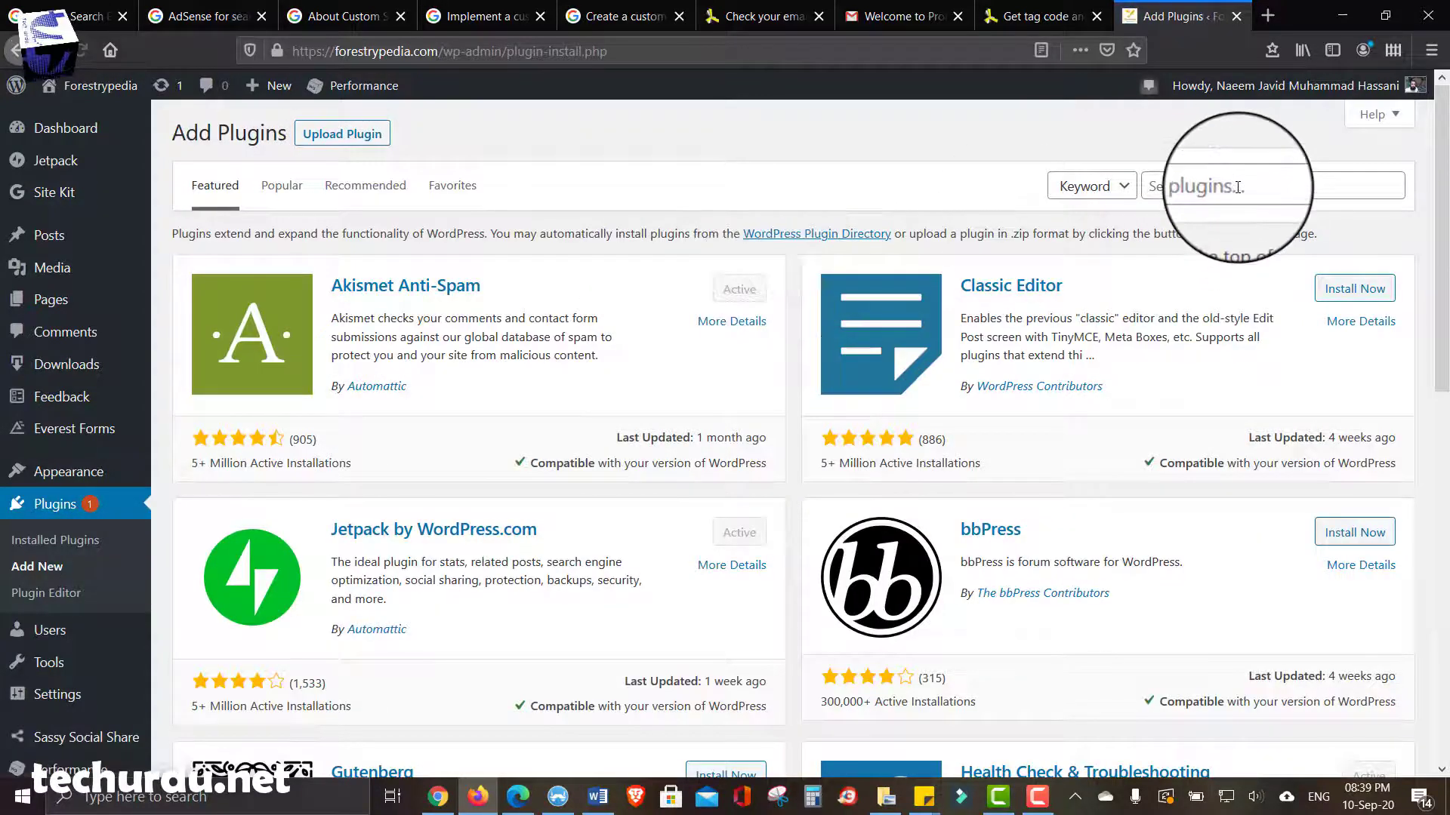
left_click(1238, 187)
type("pr")
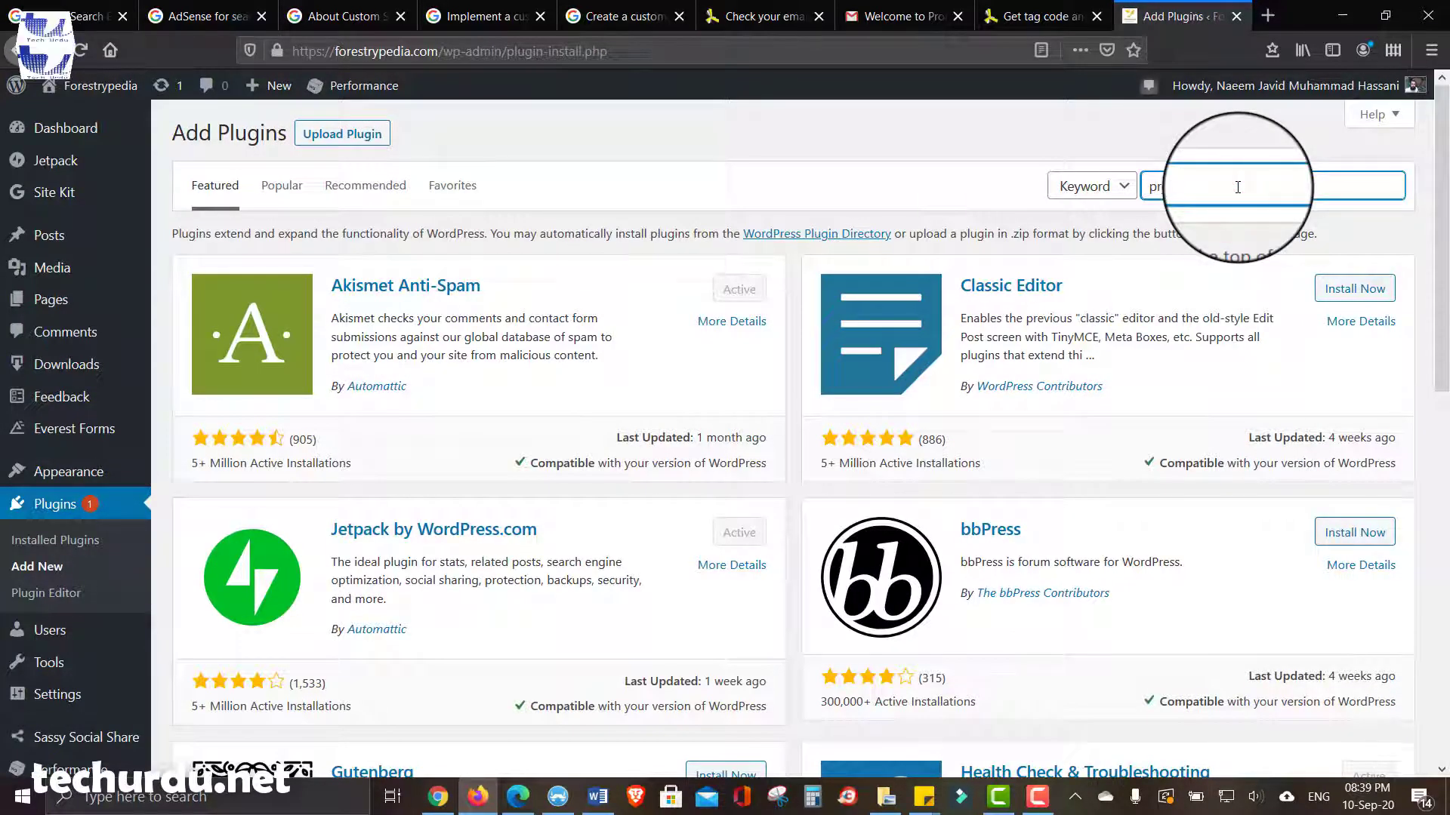
type("opeller")
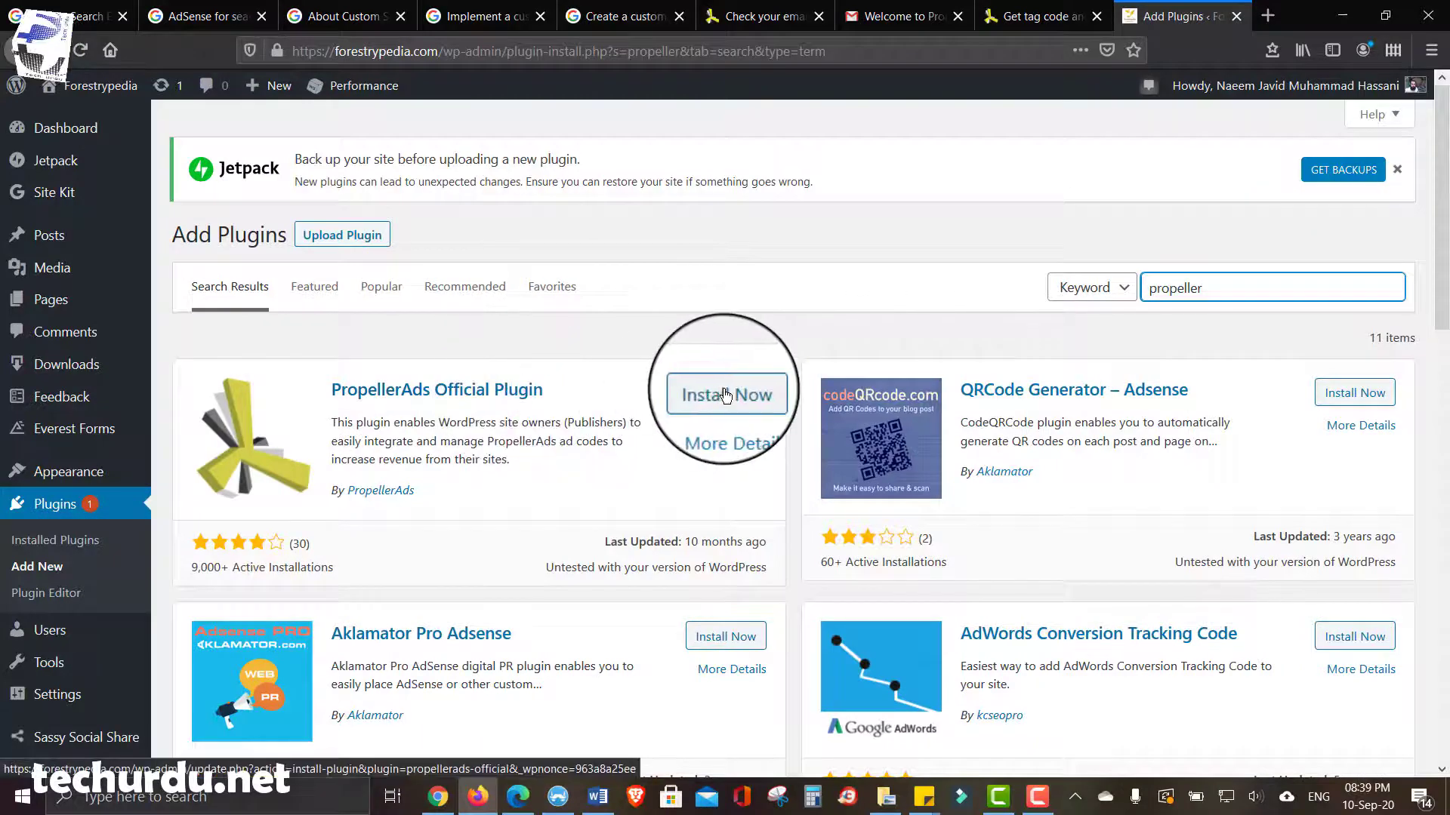
left_click(1011, 16)
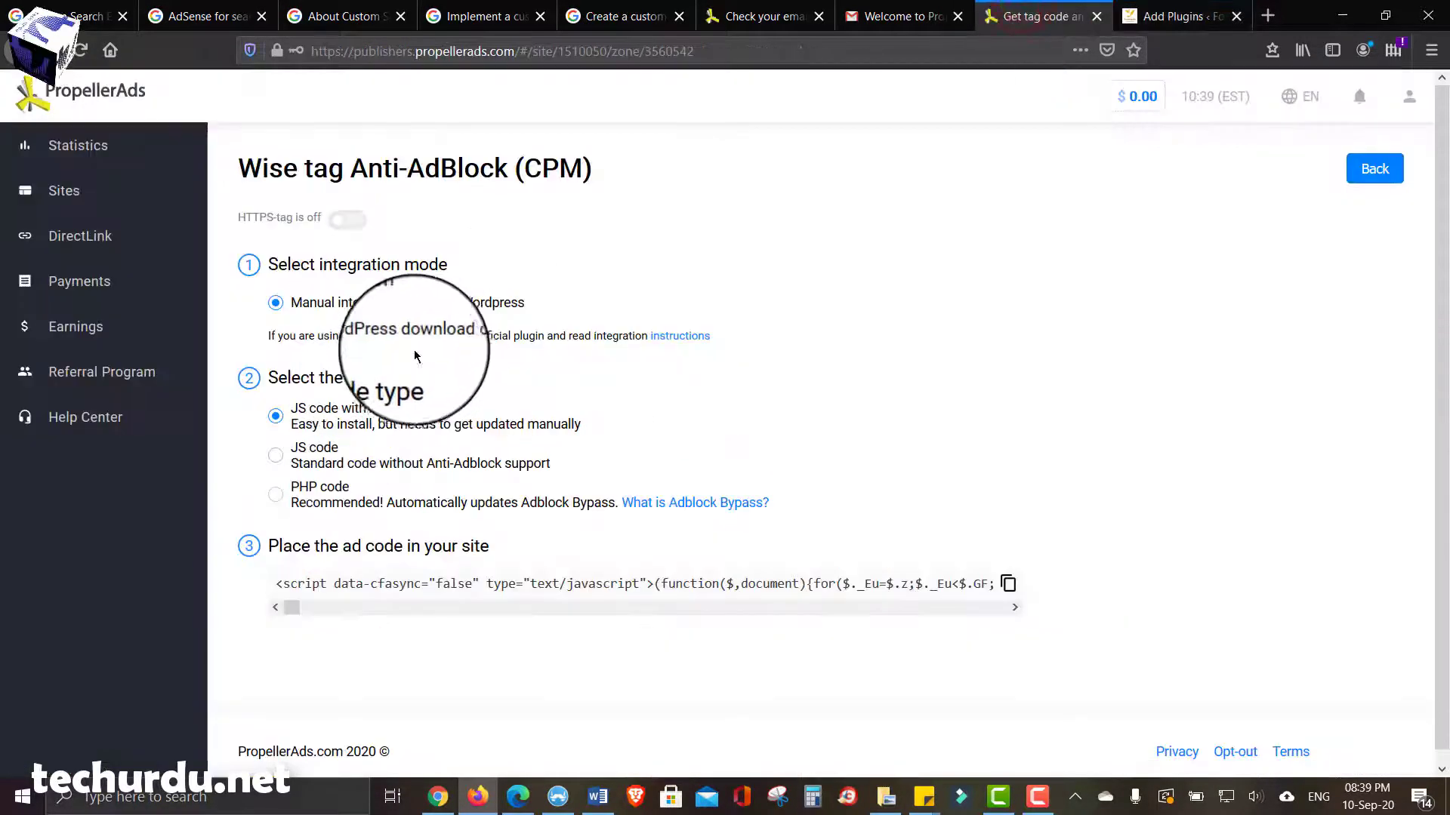
- Switch the Wise tag to WordPress integration mode, glancing at the plugin search results
left_click(499, 587)
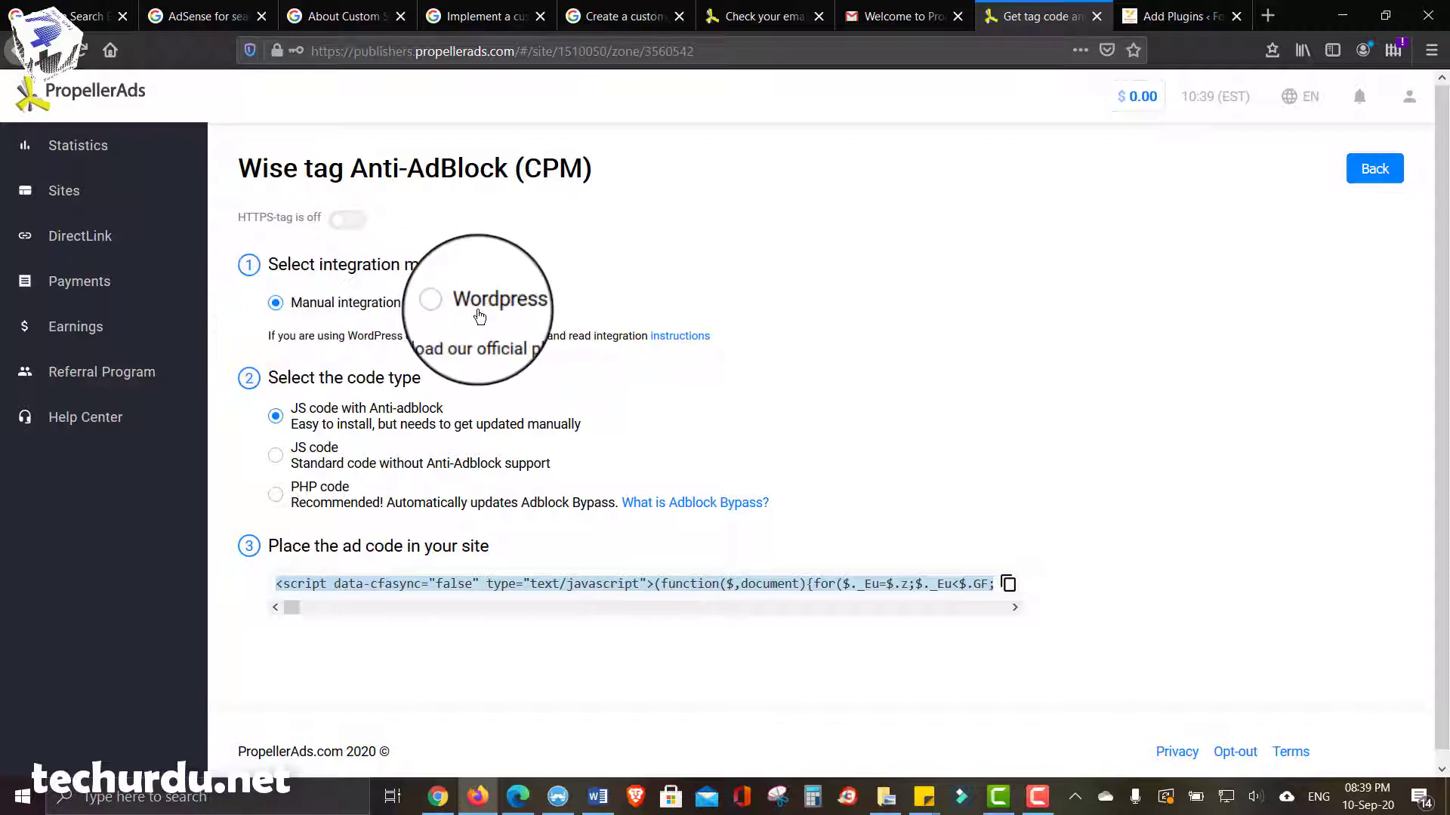
left_click(453, 306)
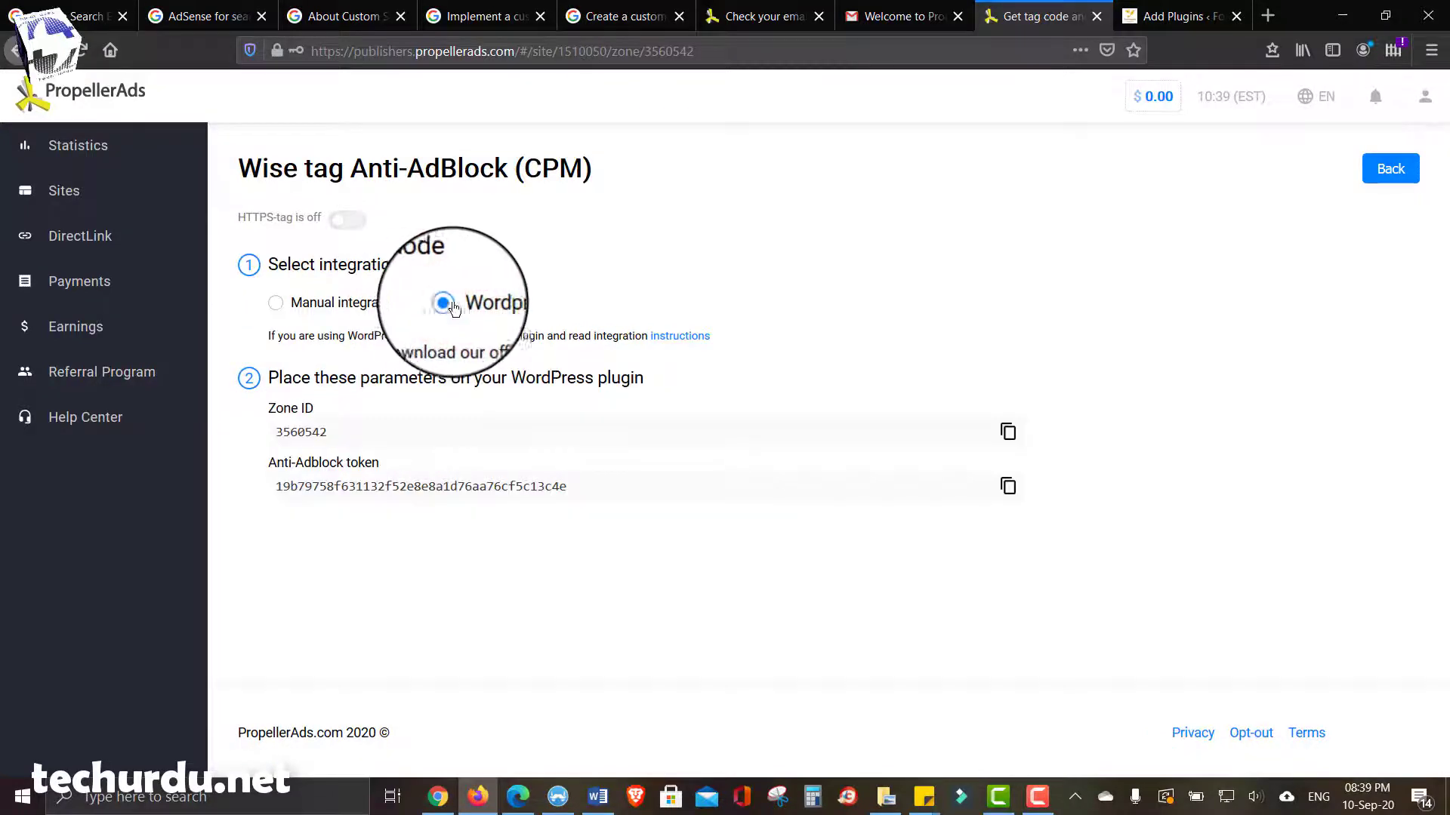
left_click(288, 303)
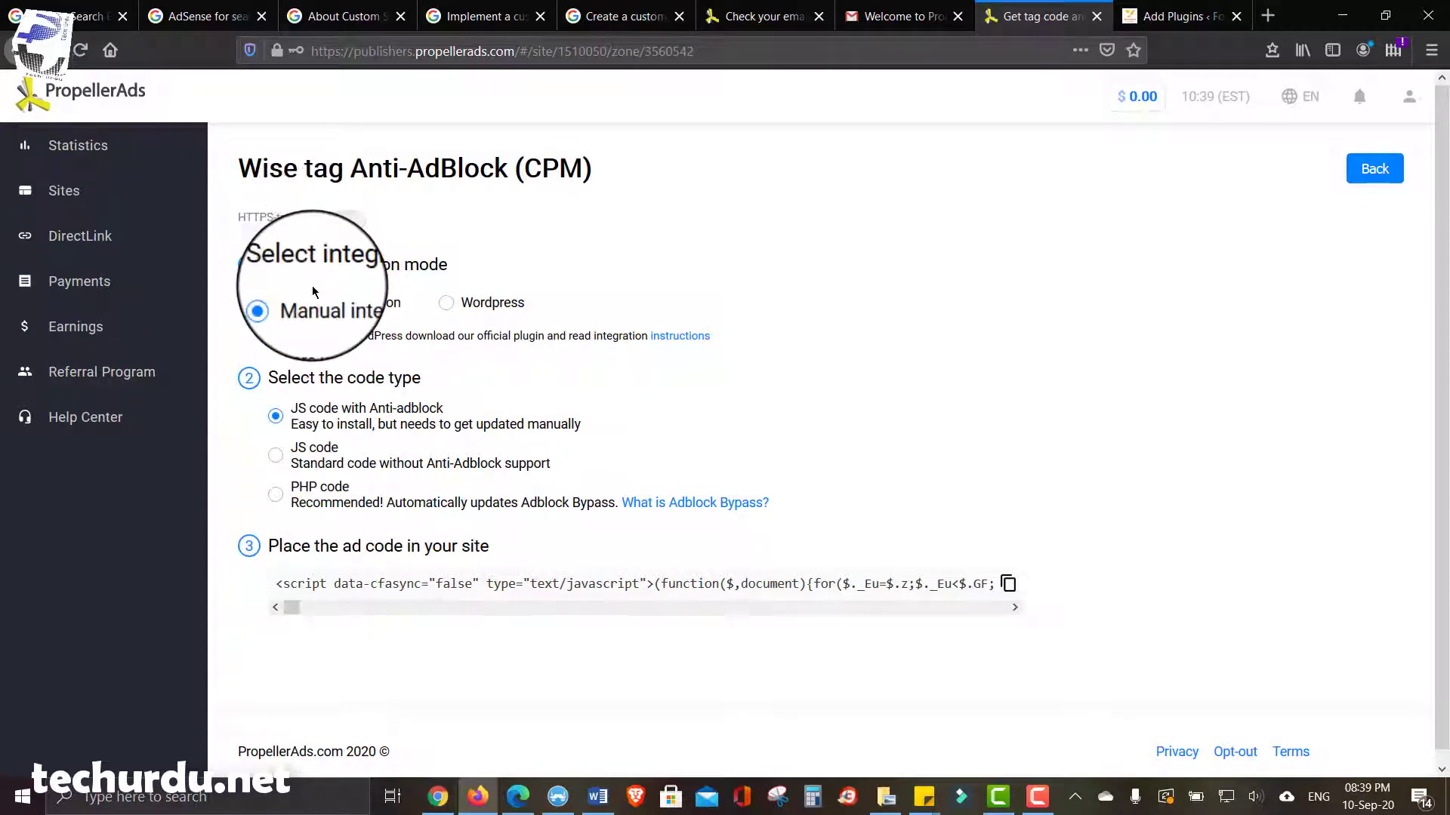
left_click(446, 303)
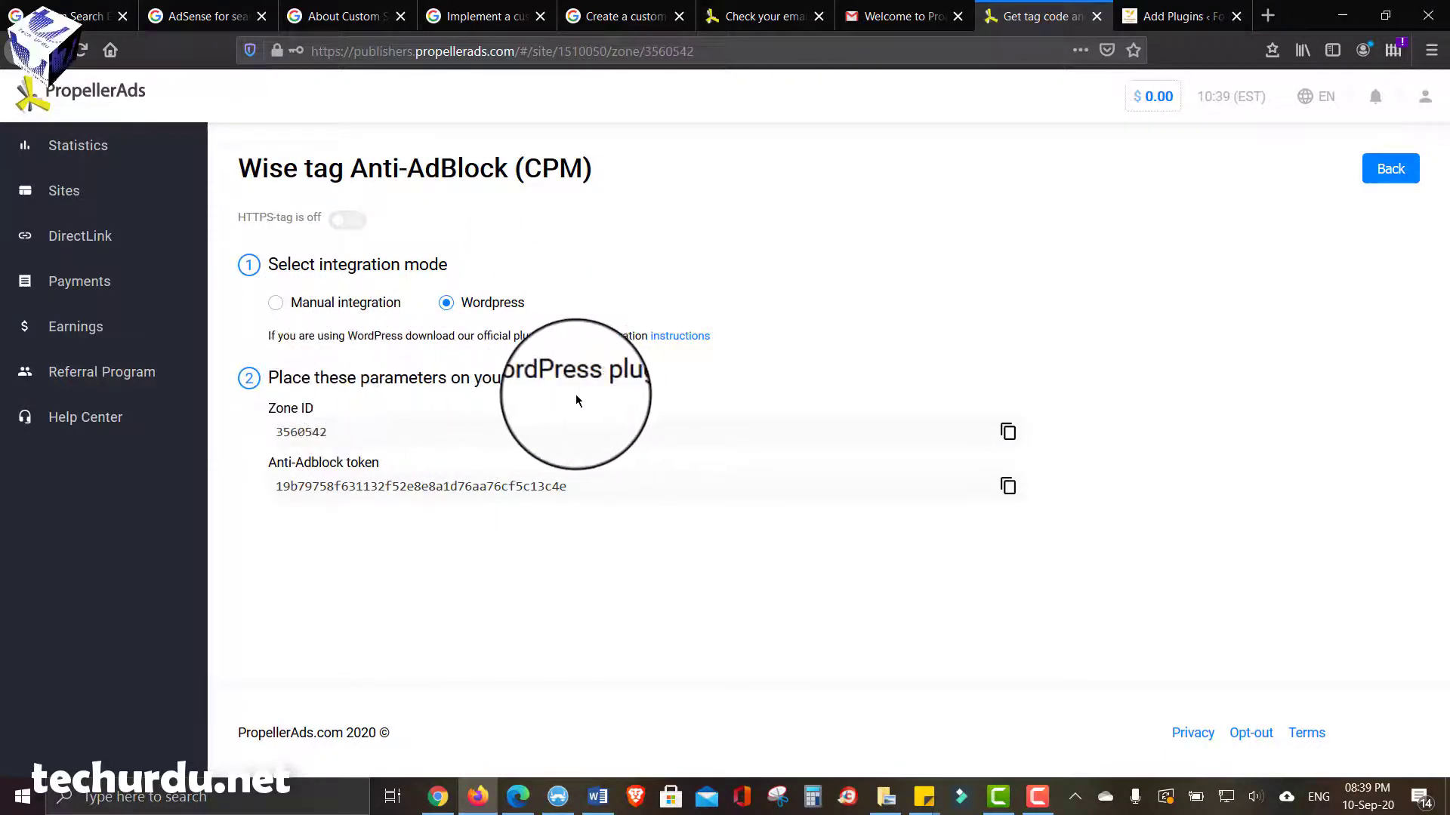
left_click(1143, 19)
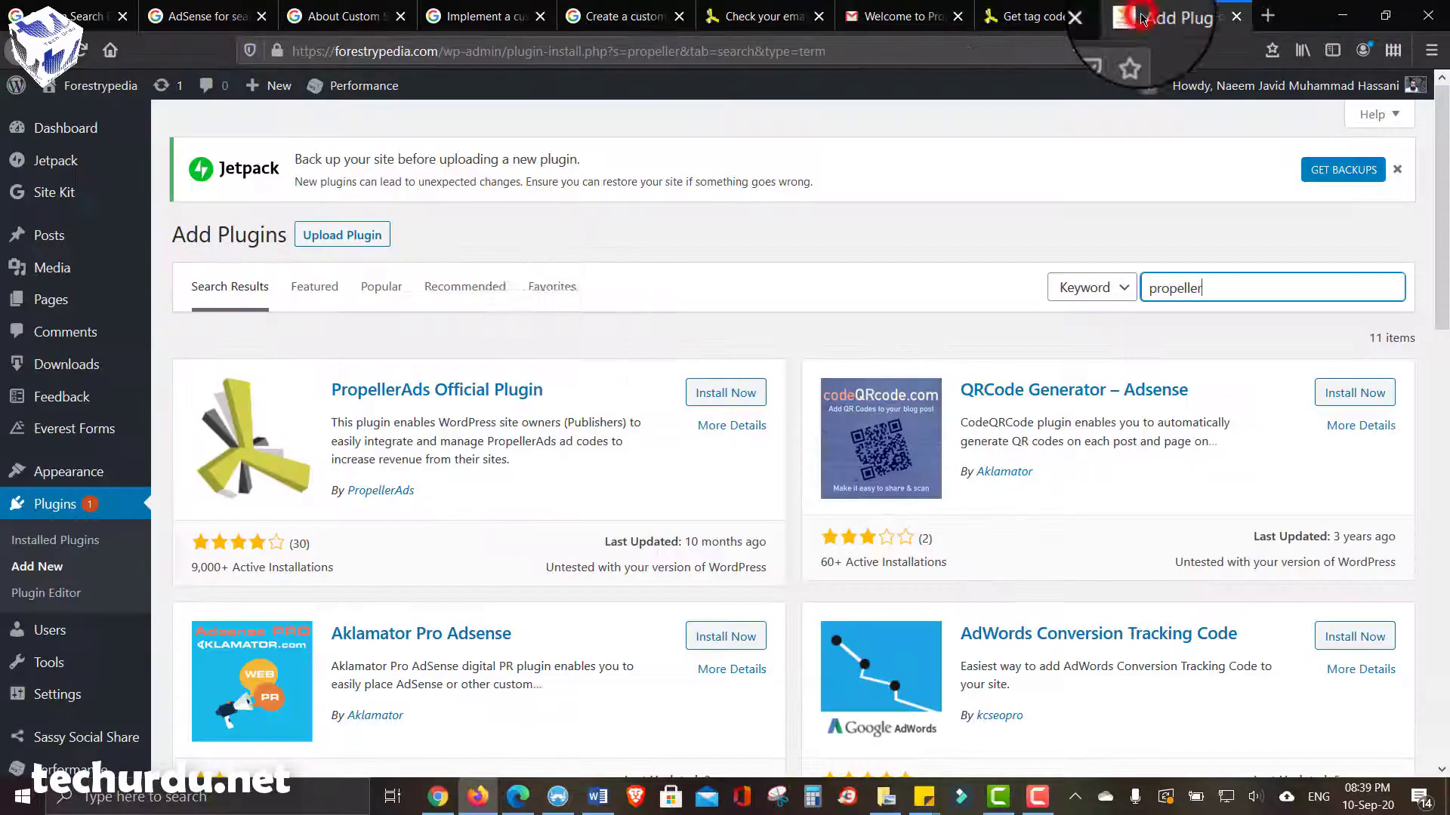
left_click(1017, 19)
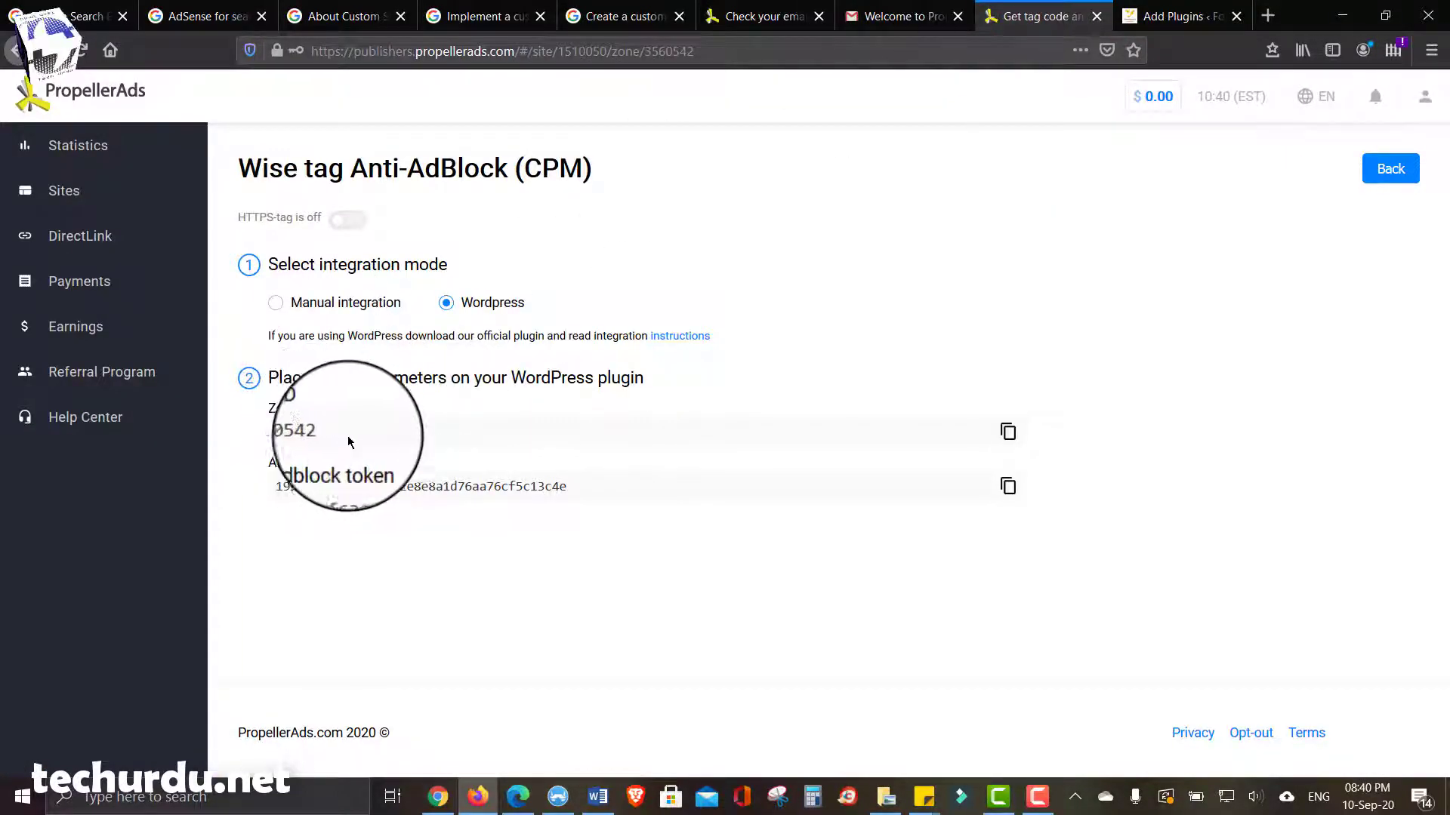
- Select the Zone ID and Anti-Adblock token values needed by the plugin
left_click_drag(351, 438, 292, 435)
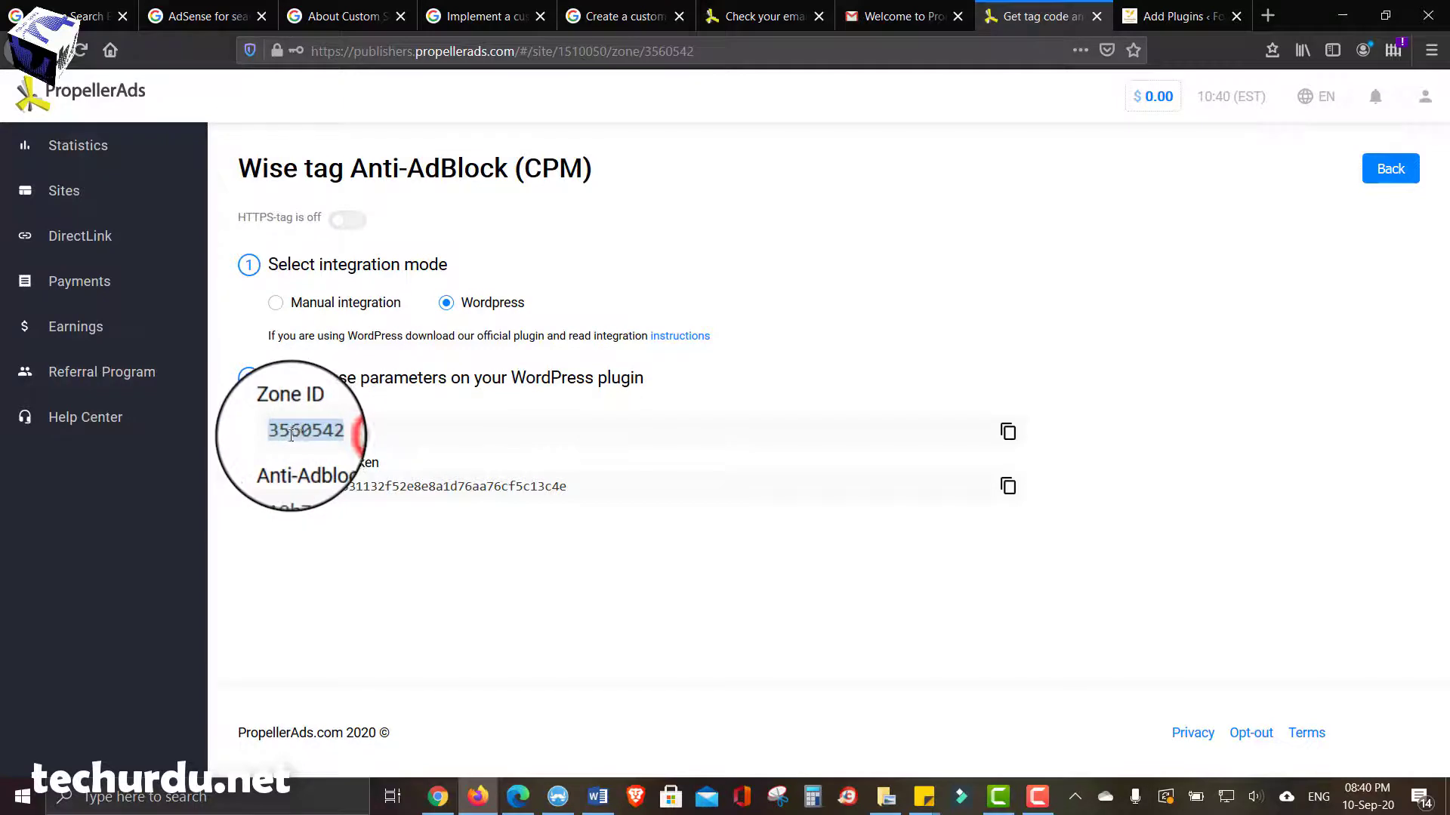
left_click(349, 513)
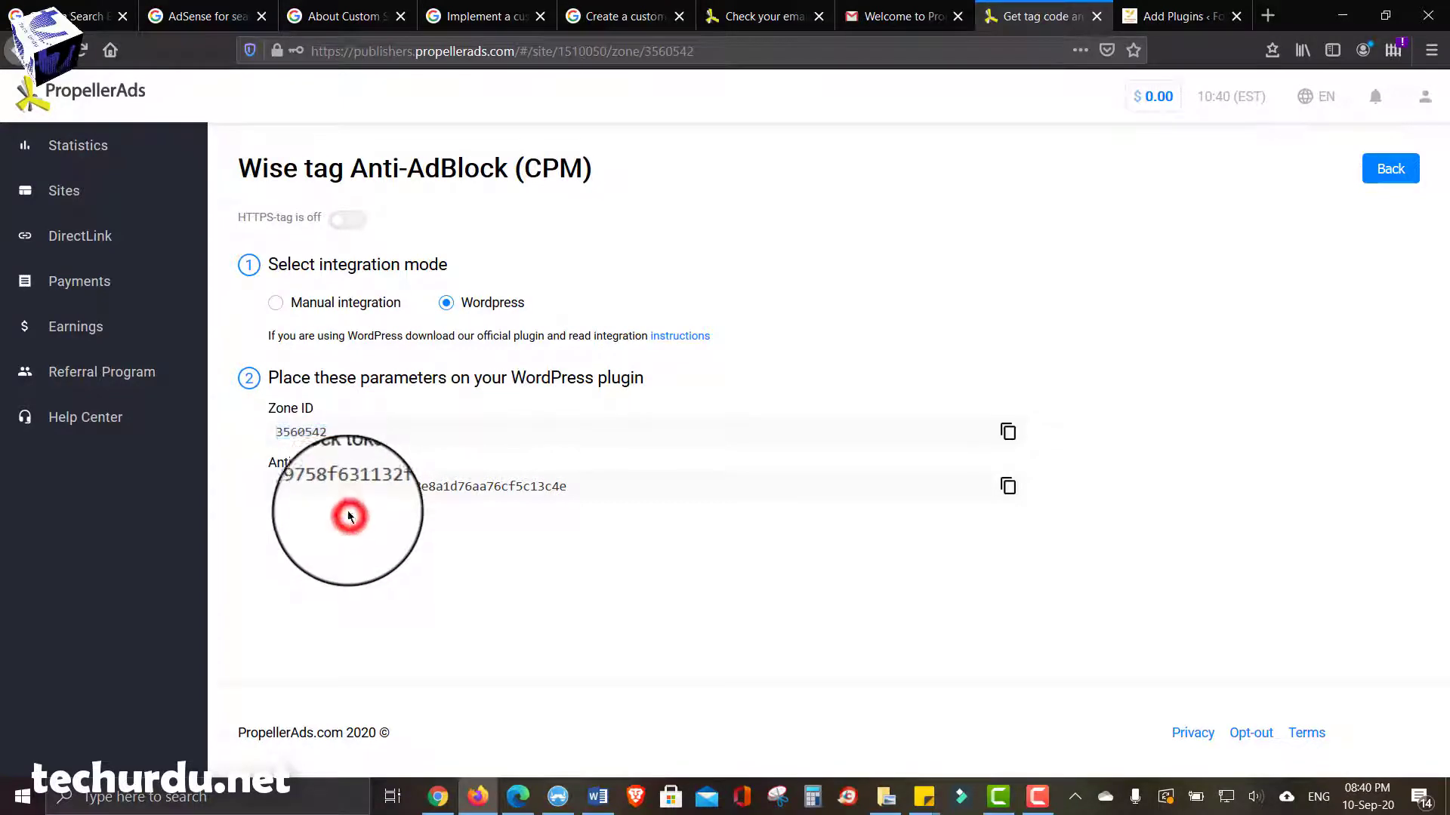
left_click(413, 483)
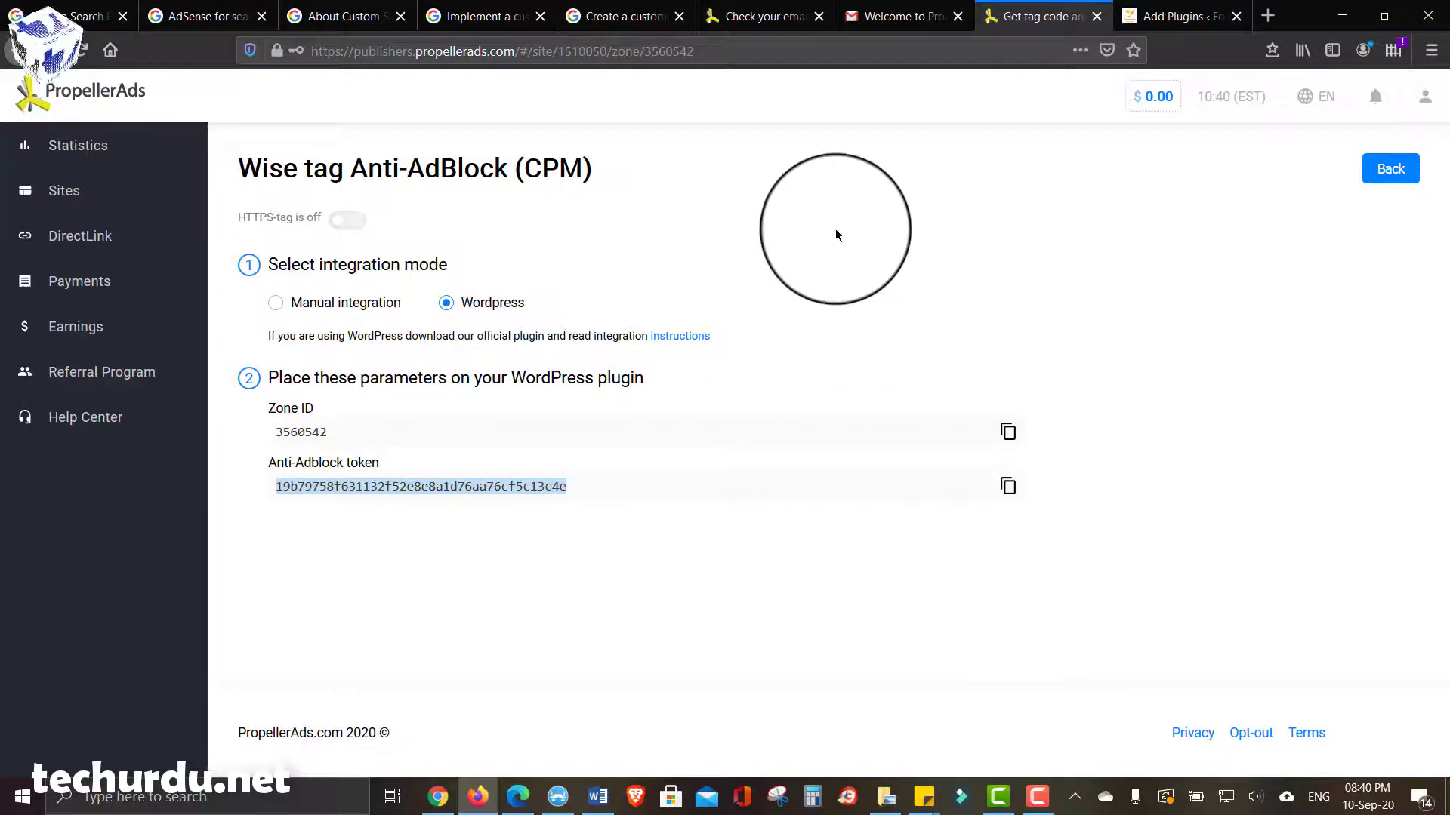
- Put the Wise tag back to manual integration and copy its JS code with Anti-adblock
left_click(276, 303)
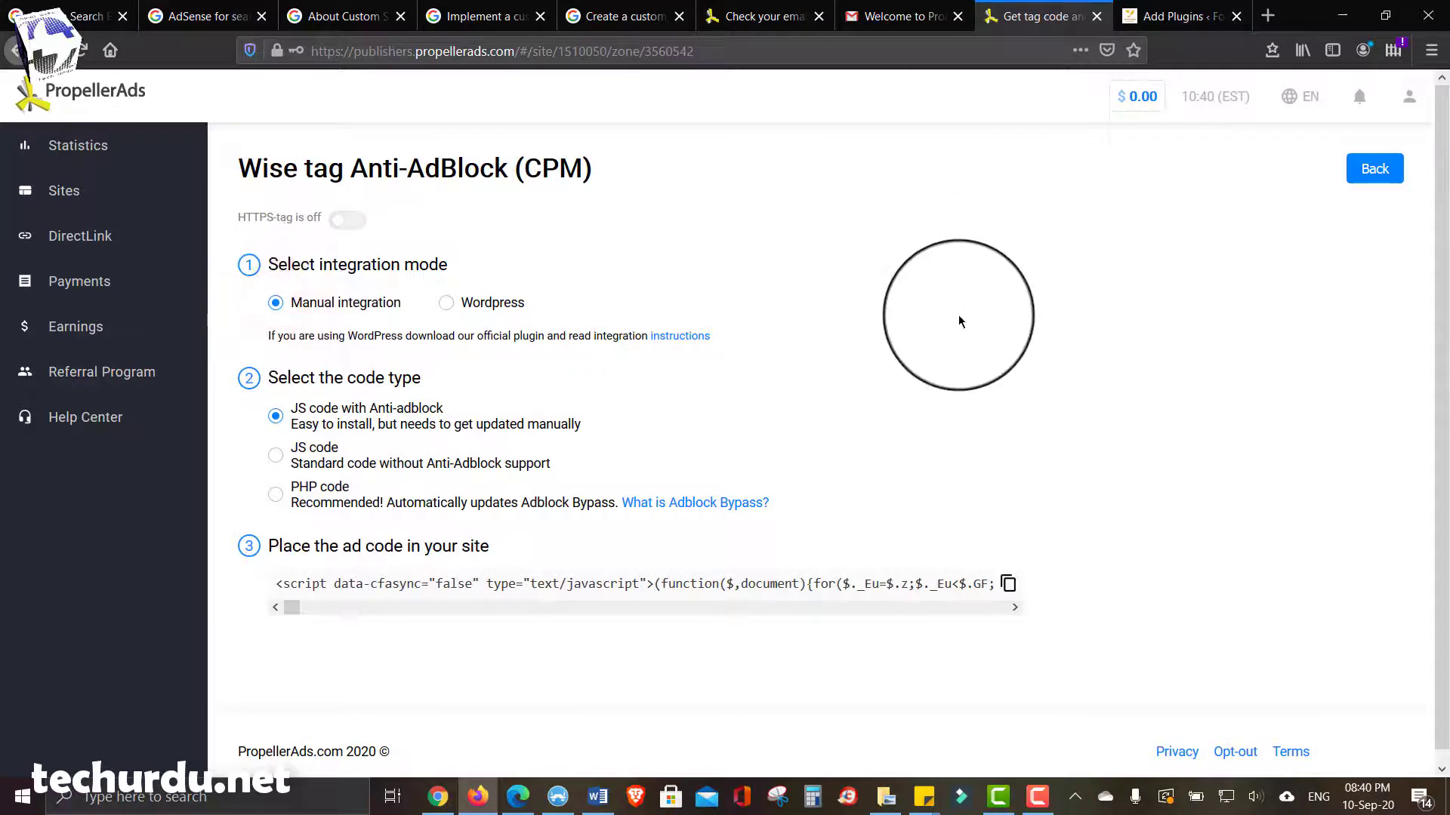
scroll(960, 322, "down", 1)
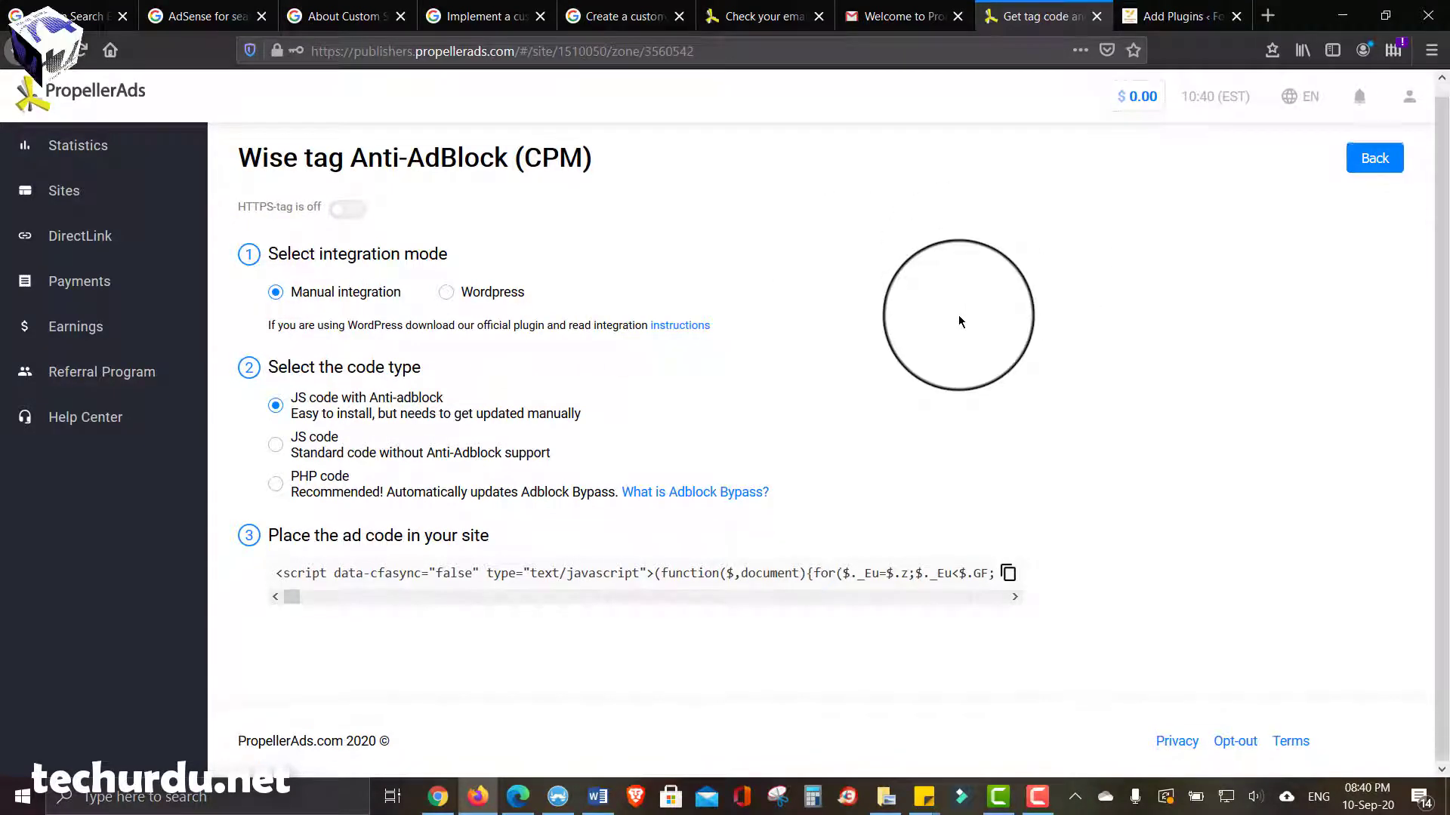
left_click(361, 565)
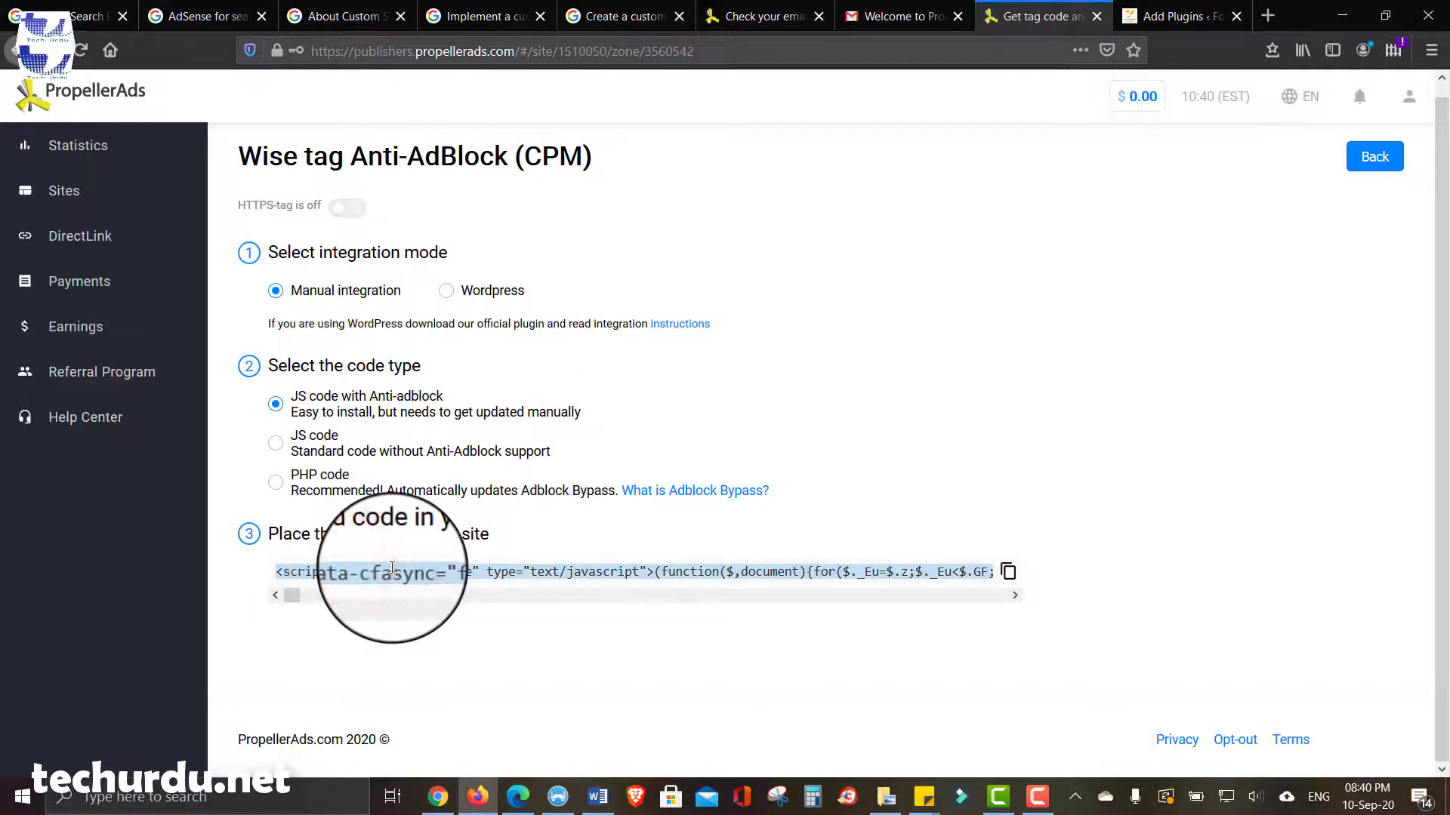
right_click(392, 568)
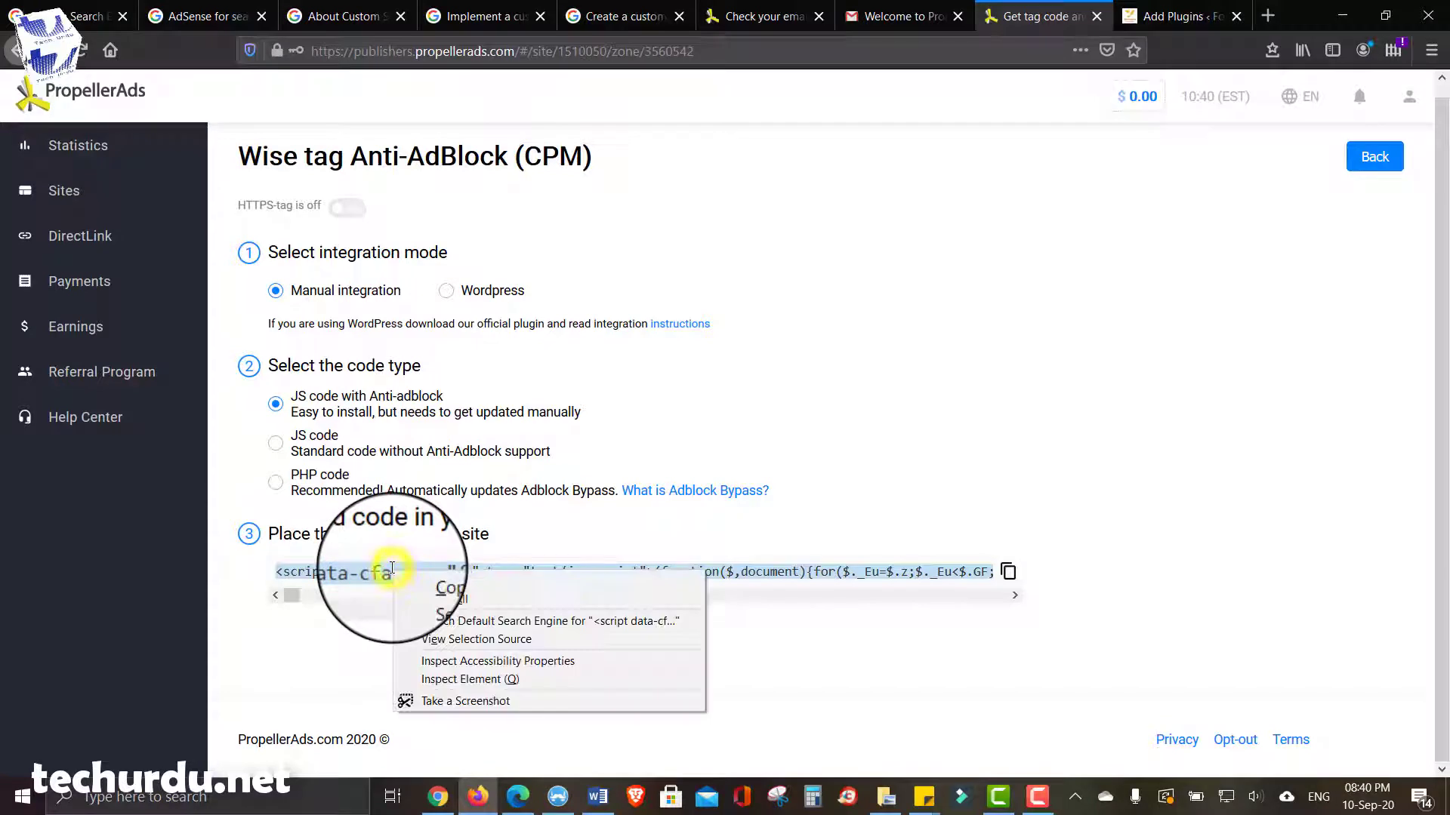
left_click(435, 588)
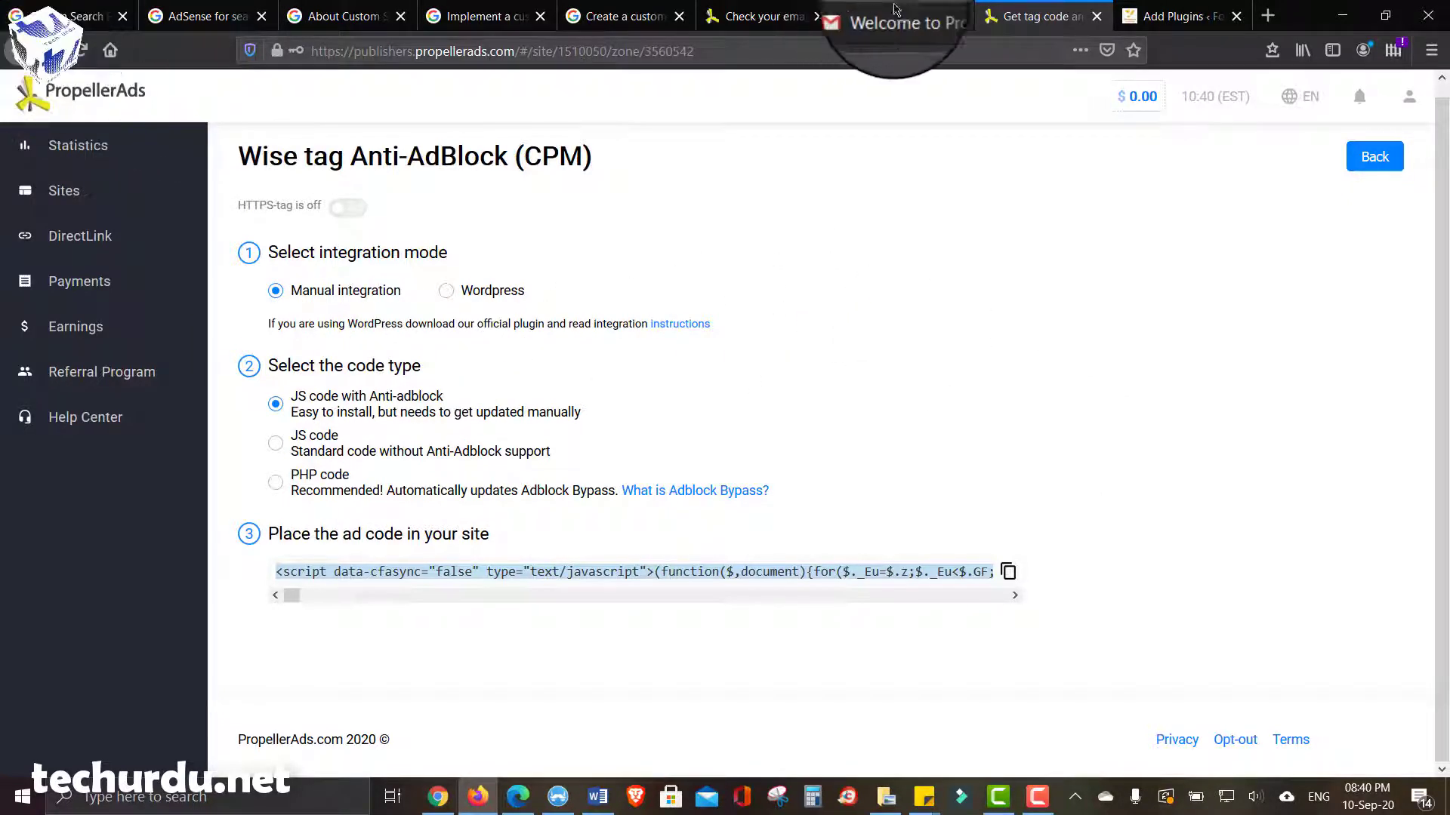
- Open WordPress Settings > Insert Headers and Footers, then return to the Wise tag code page
left_click(1175, 16)
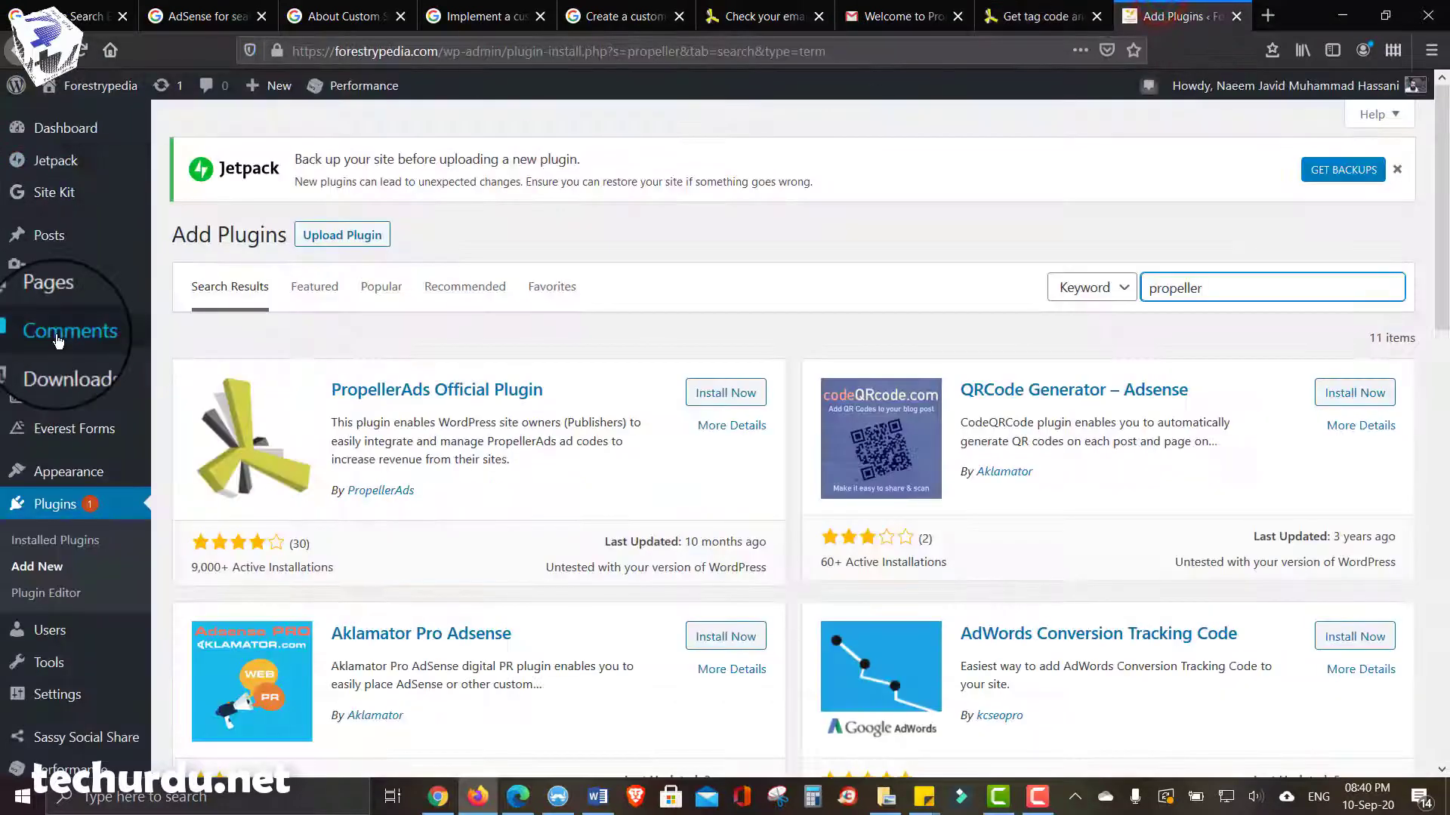
scroll(53, 650, "down", 1)
mouse_move(61, 627)
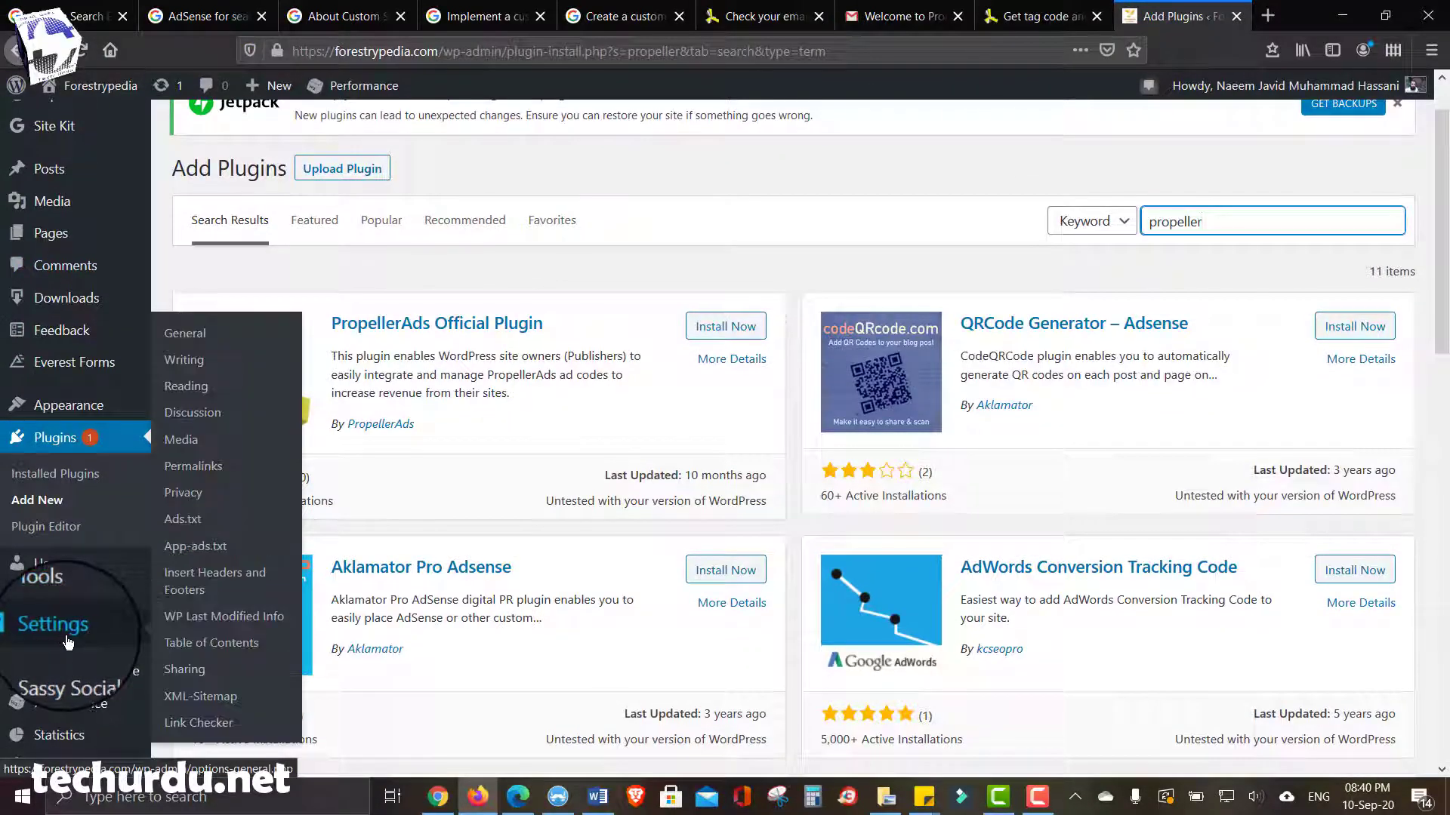
left_click(217, 580)
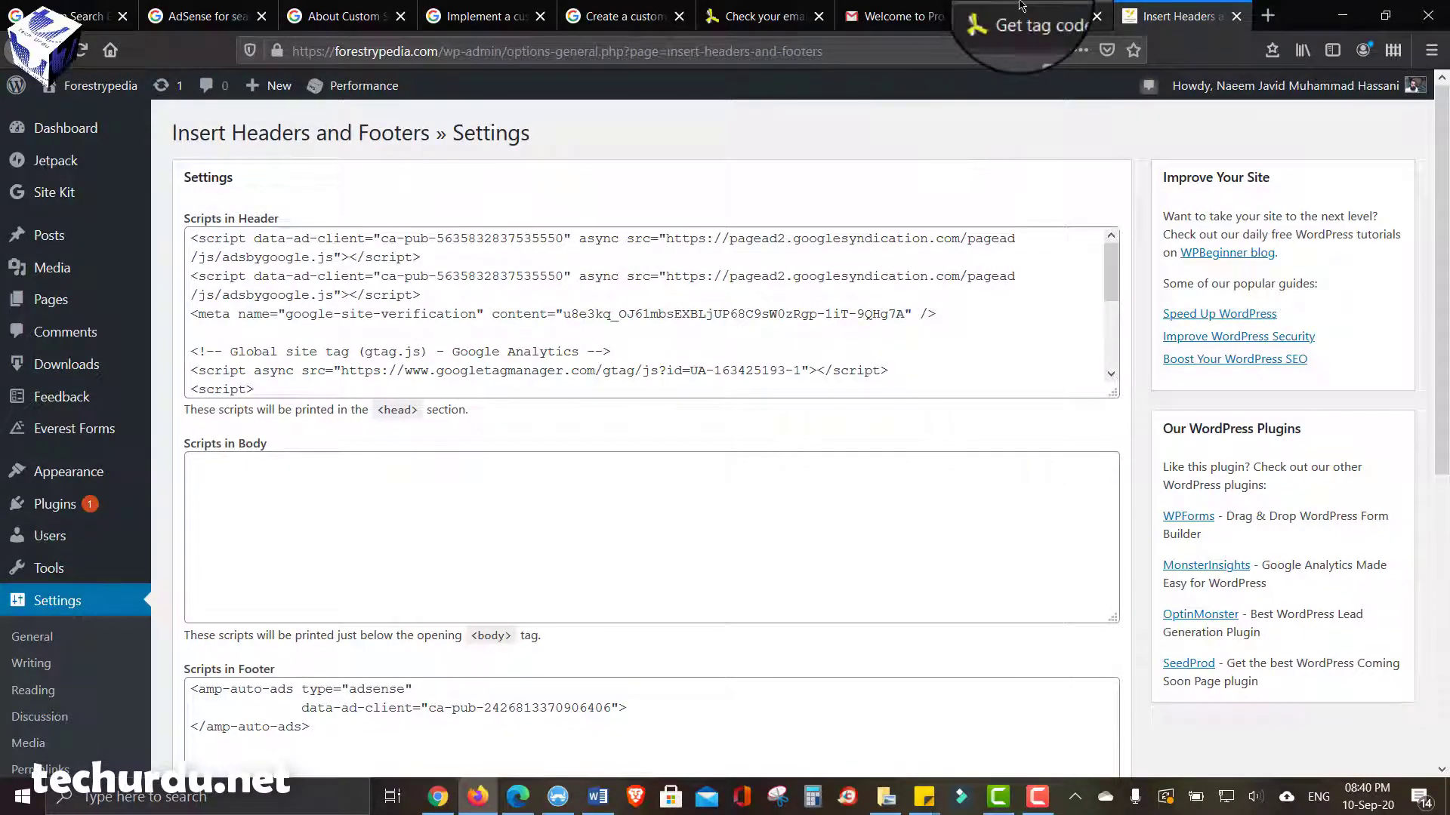
left_click(1035, 17)
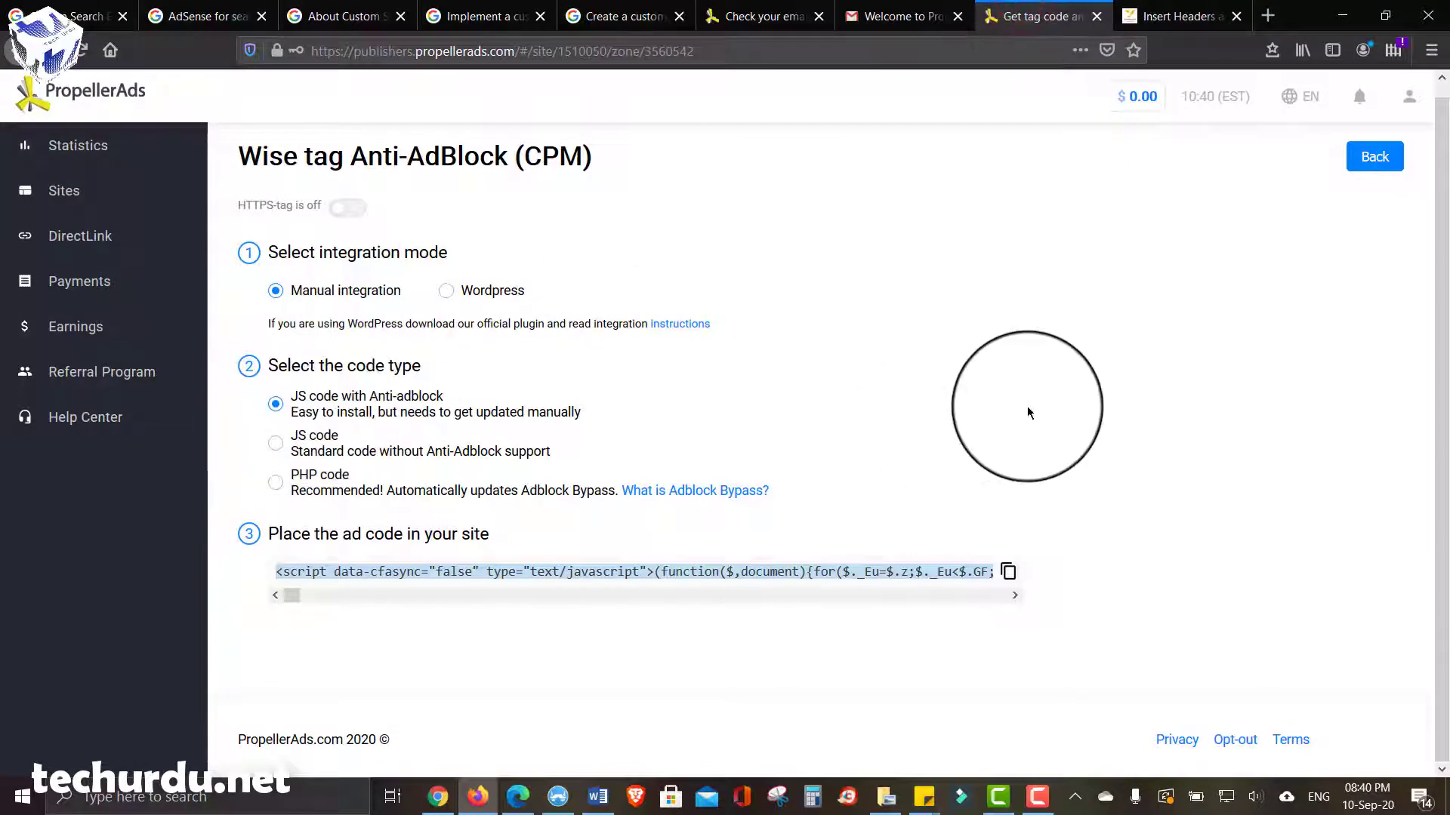
- Deselect the Wise tag code and go back to the forestrypedia.com Create tag ad-format choices
left_click(1114, 358)
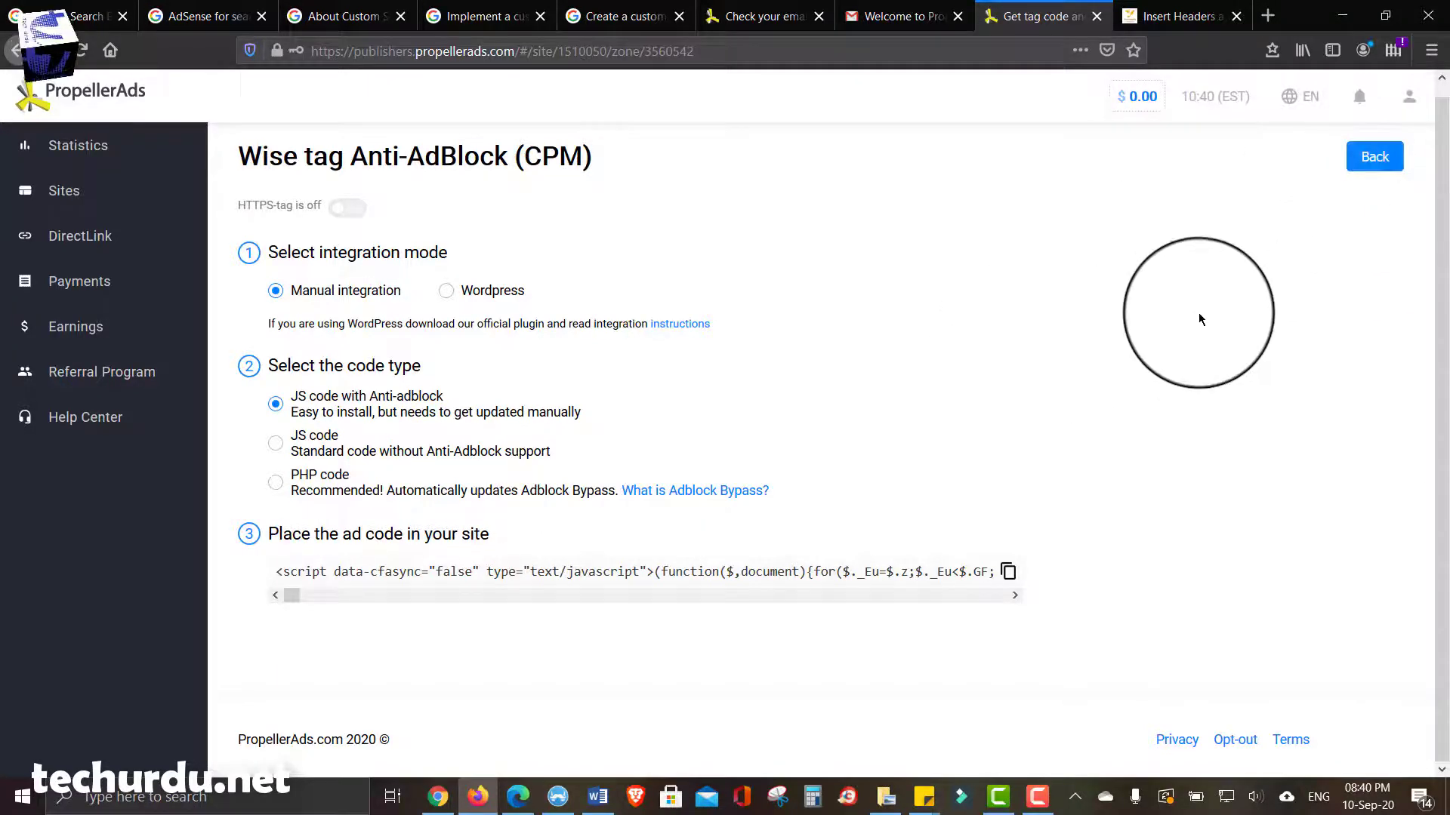
left_click(1374, 157)
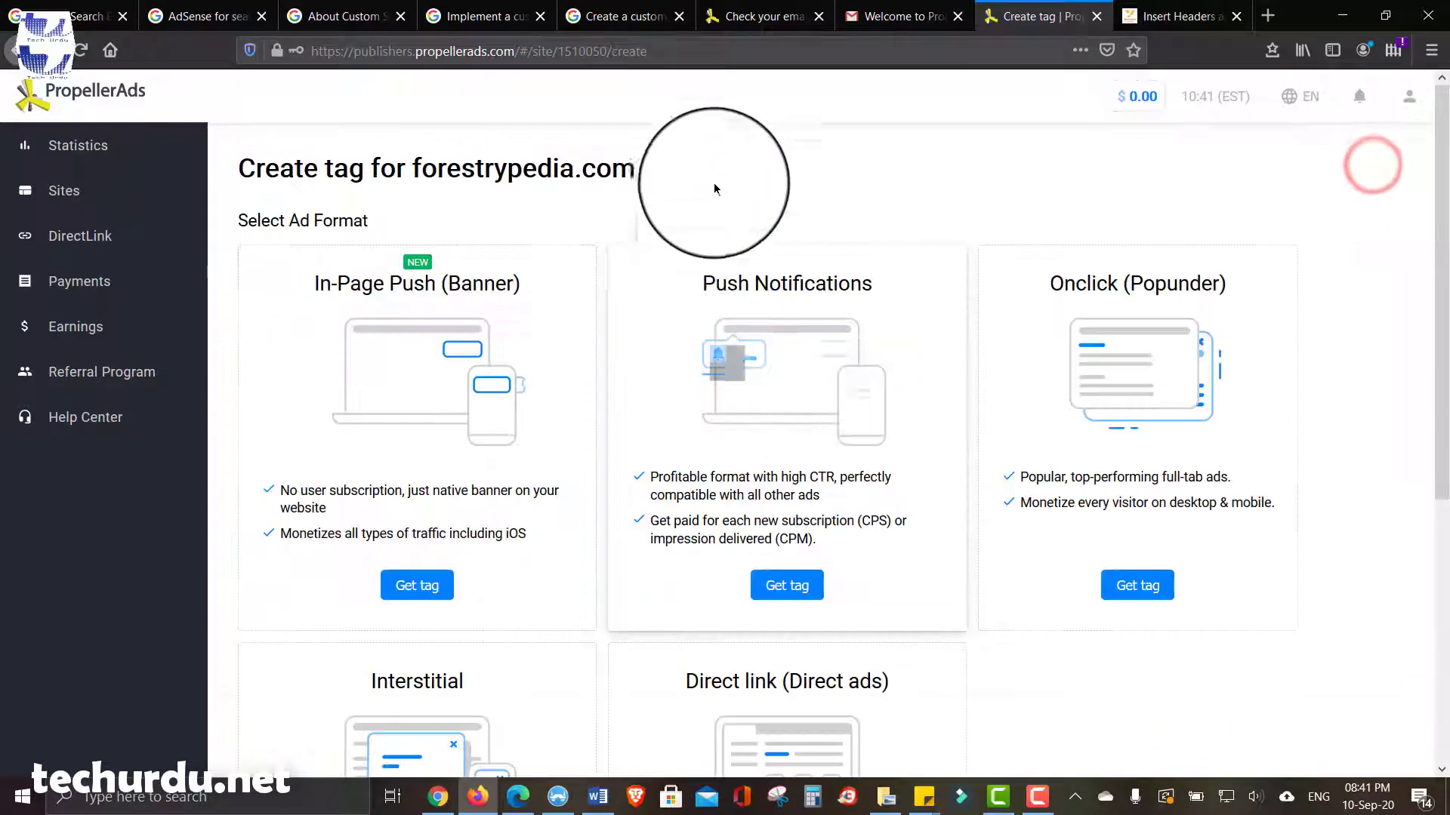
scroll(743, 173, "down", 1)
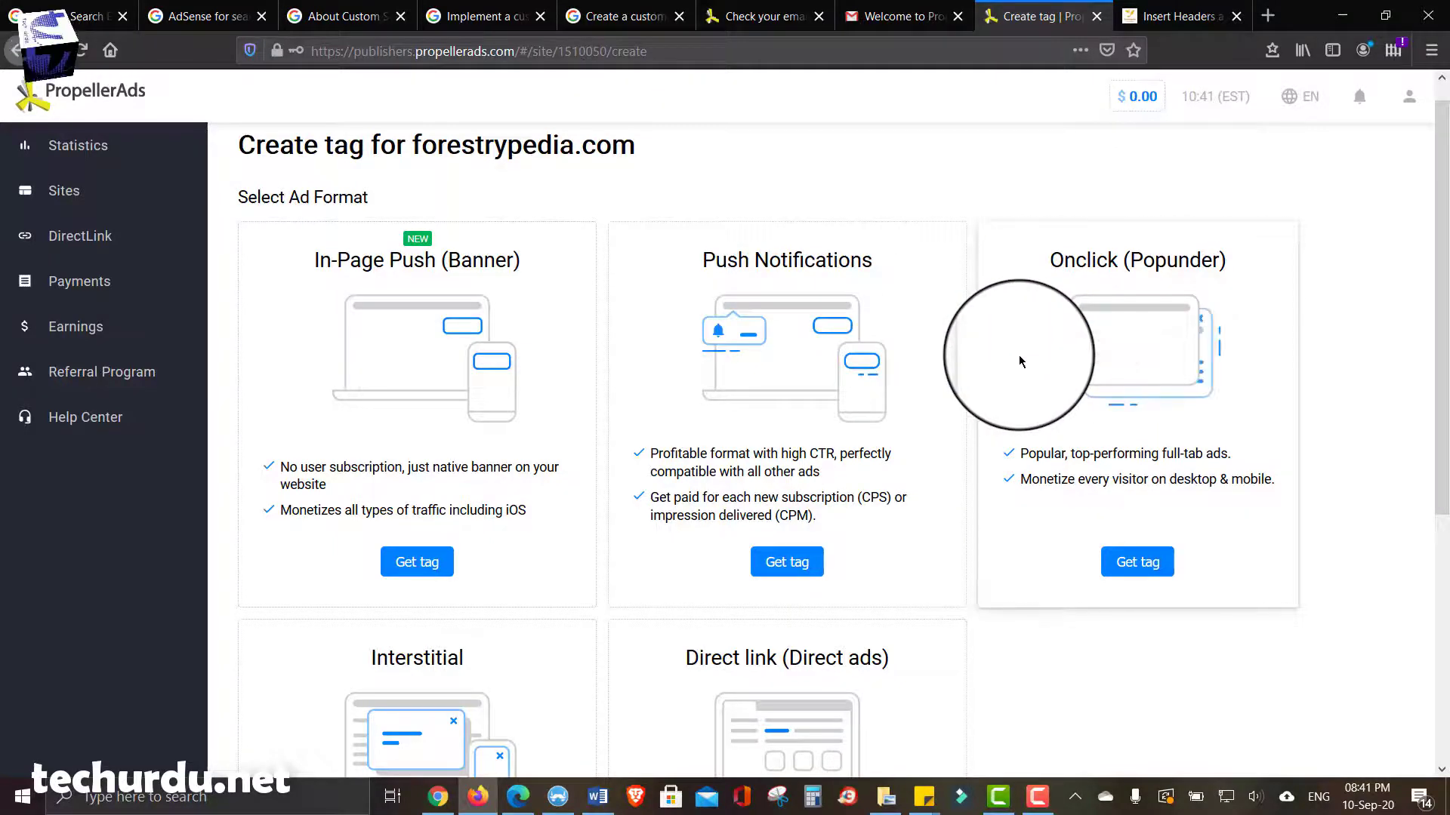
- Inspect the WordPress header scripts for the propeller verification meta tag, comparing with the Create tag page
left_click(1178, 16)
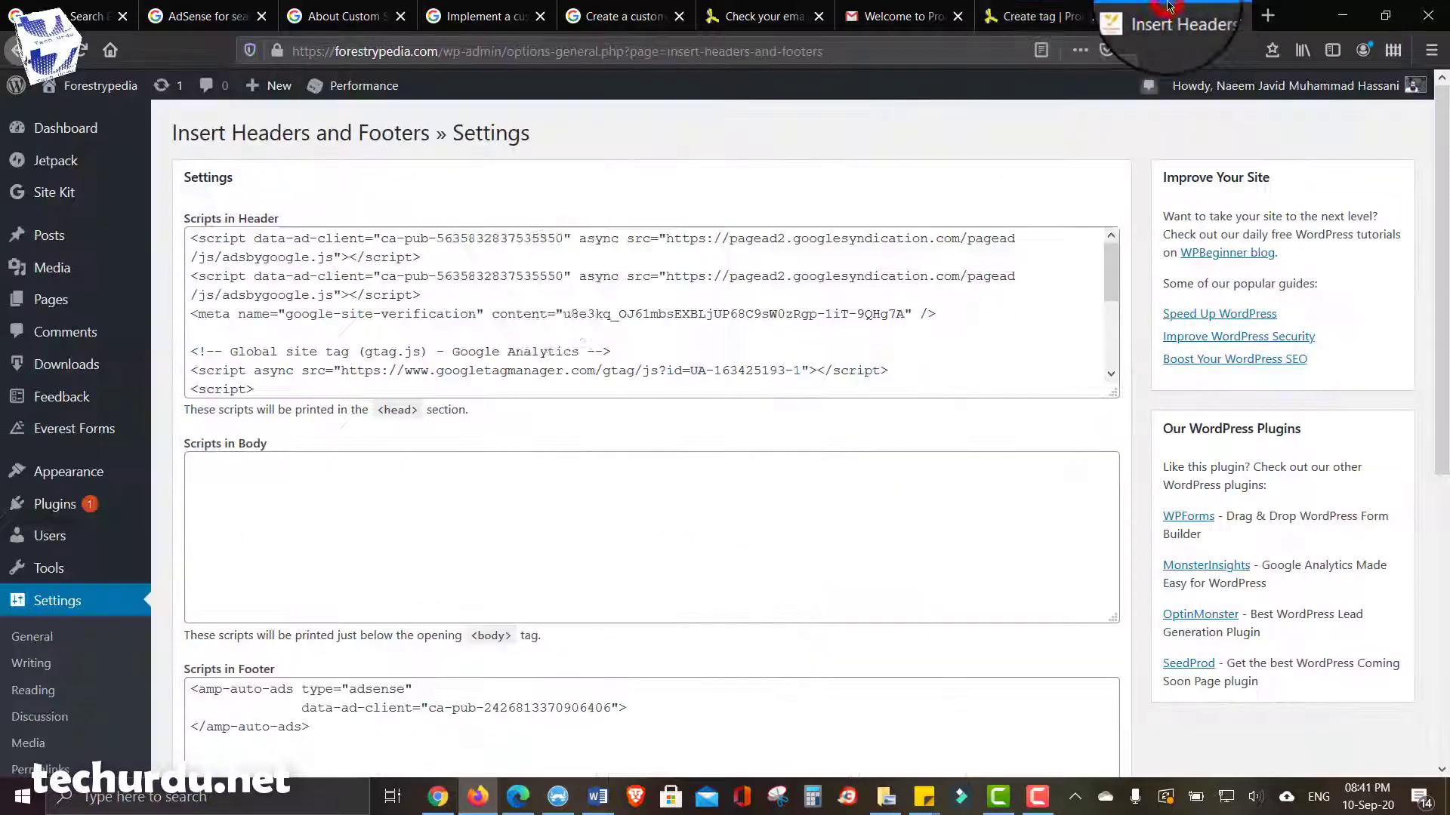
left_click(627, 355)
scroll(853, 329, "down", 3)
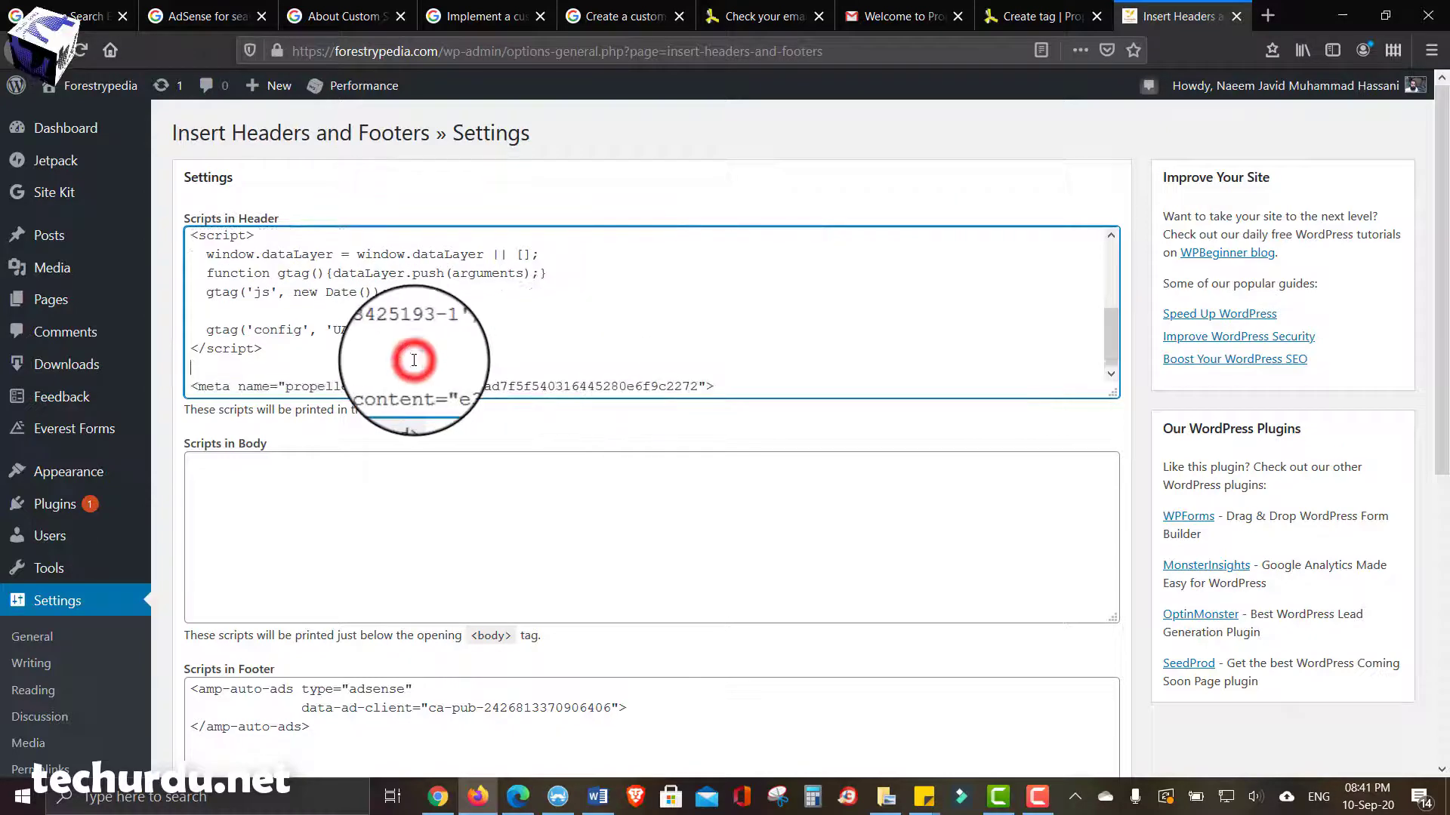
left_click(1012, 16)
scroll(714, 353, "down", 1)
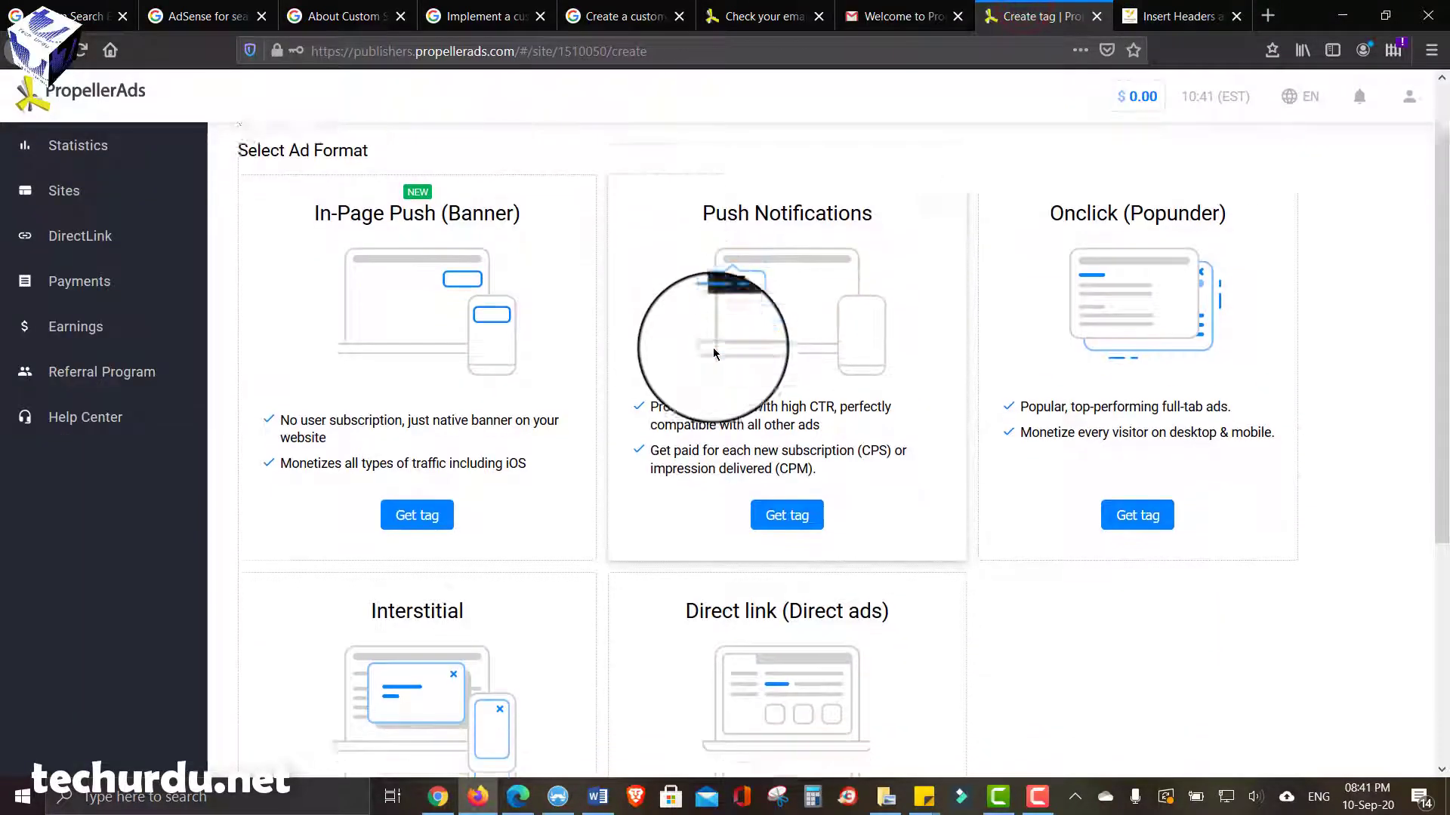
scroll(298, 314, "down", 1)
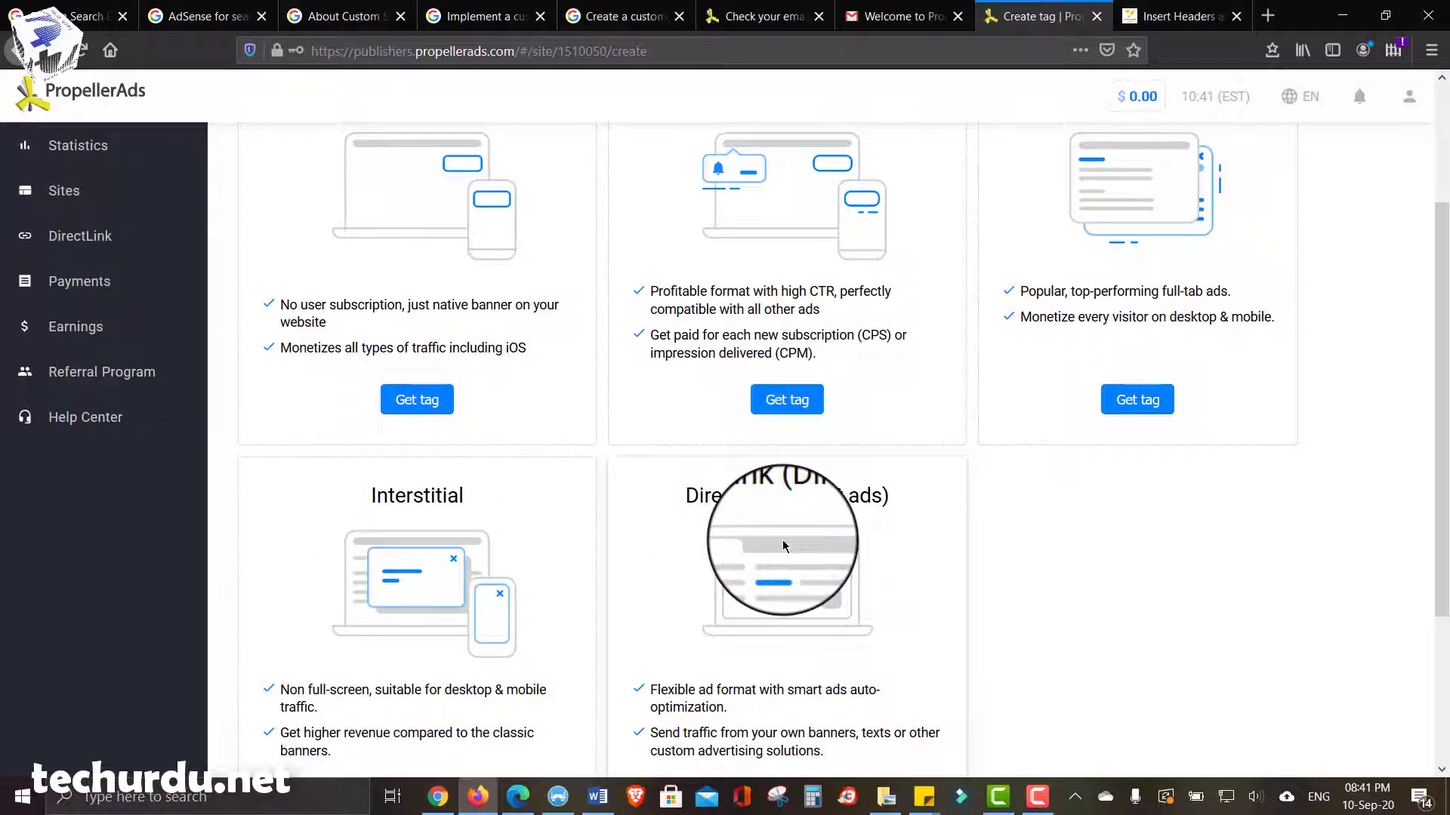
- Check the empty Scripts in Body box, then bring up the live forestrypedia.com homepage
left_click(1178, 16)
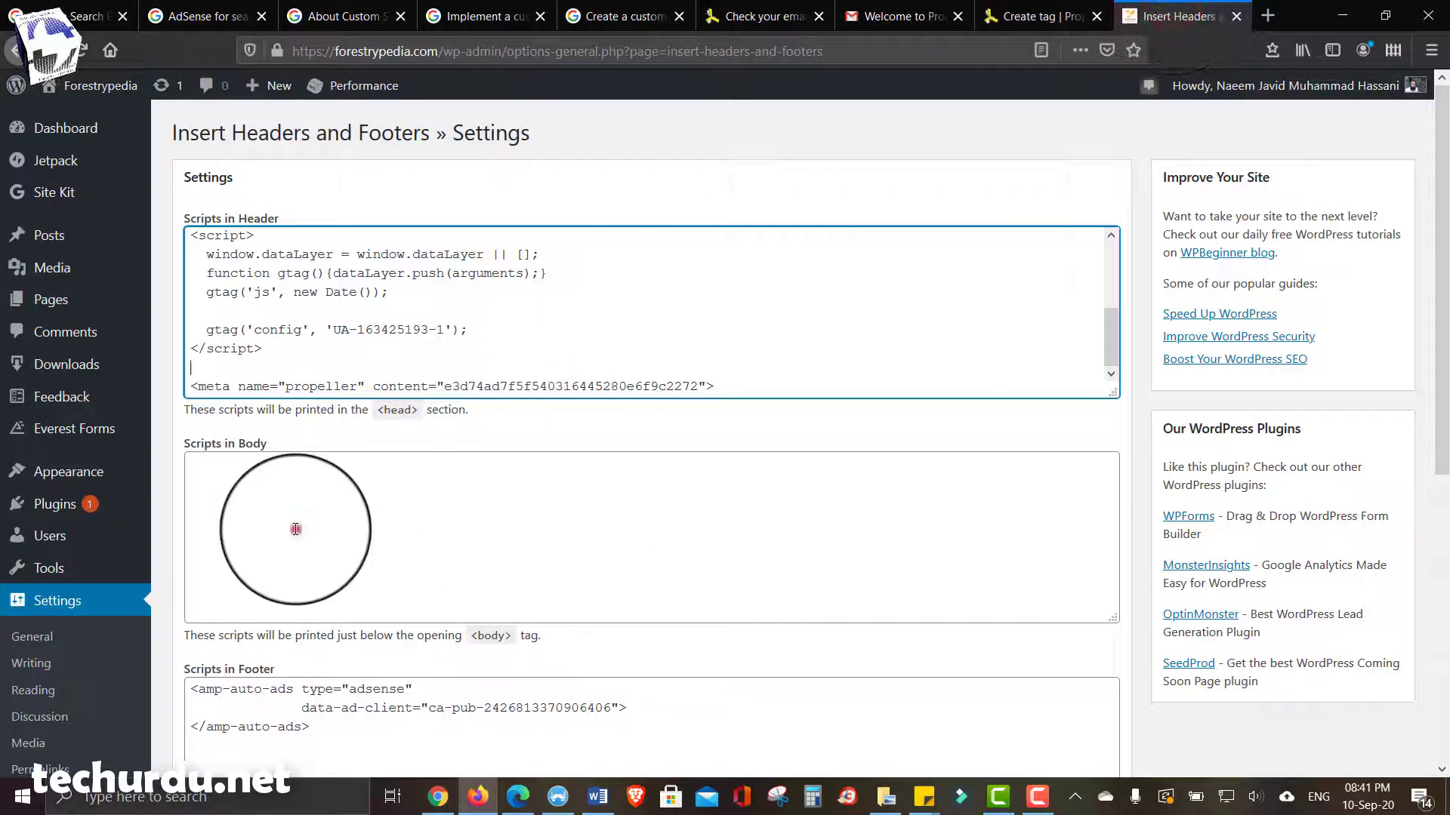
left_click(295, 530)
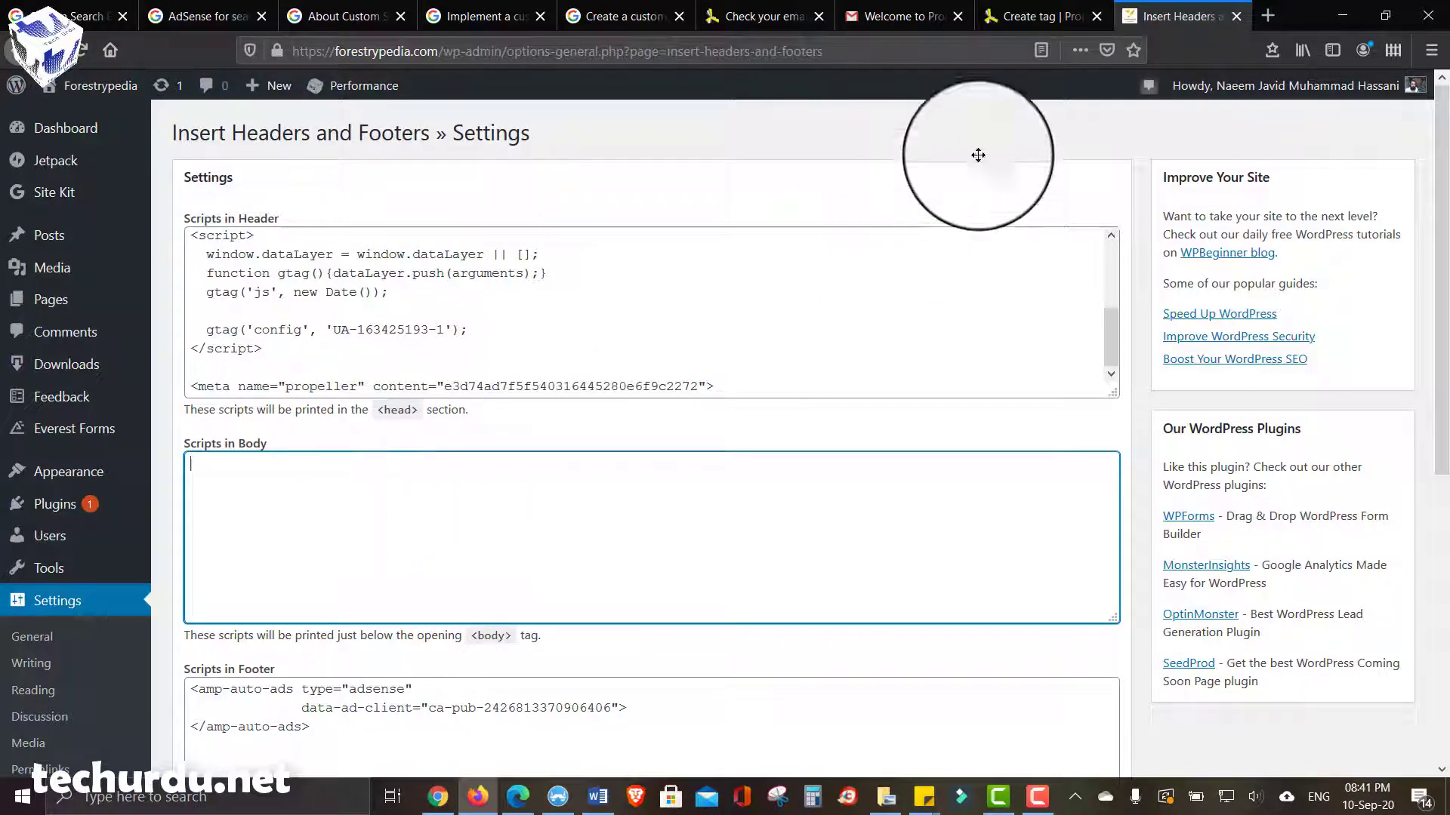
left_click(1027, 28)
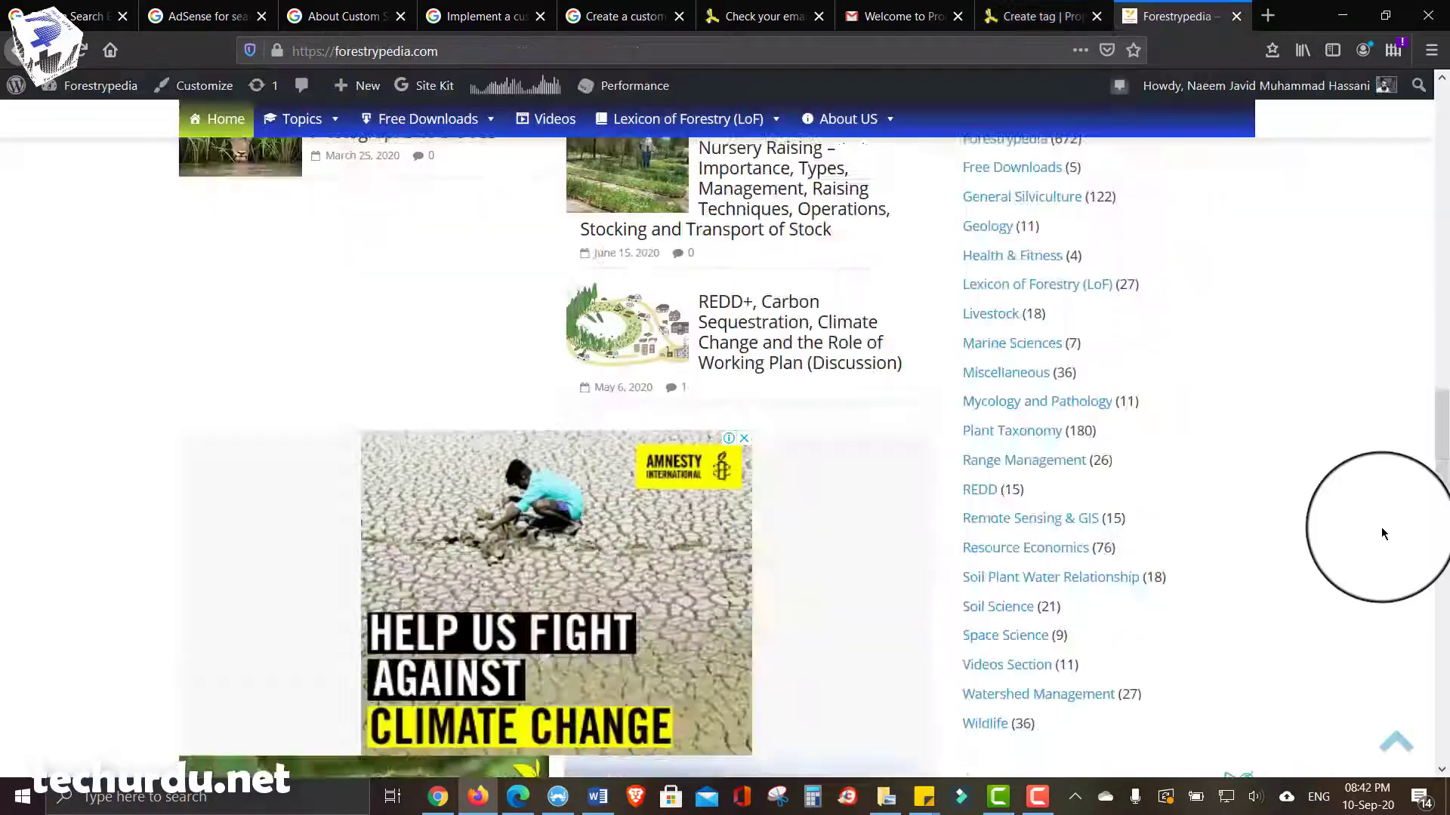
scroll(1382, 533, "up", 15)
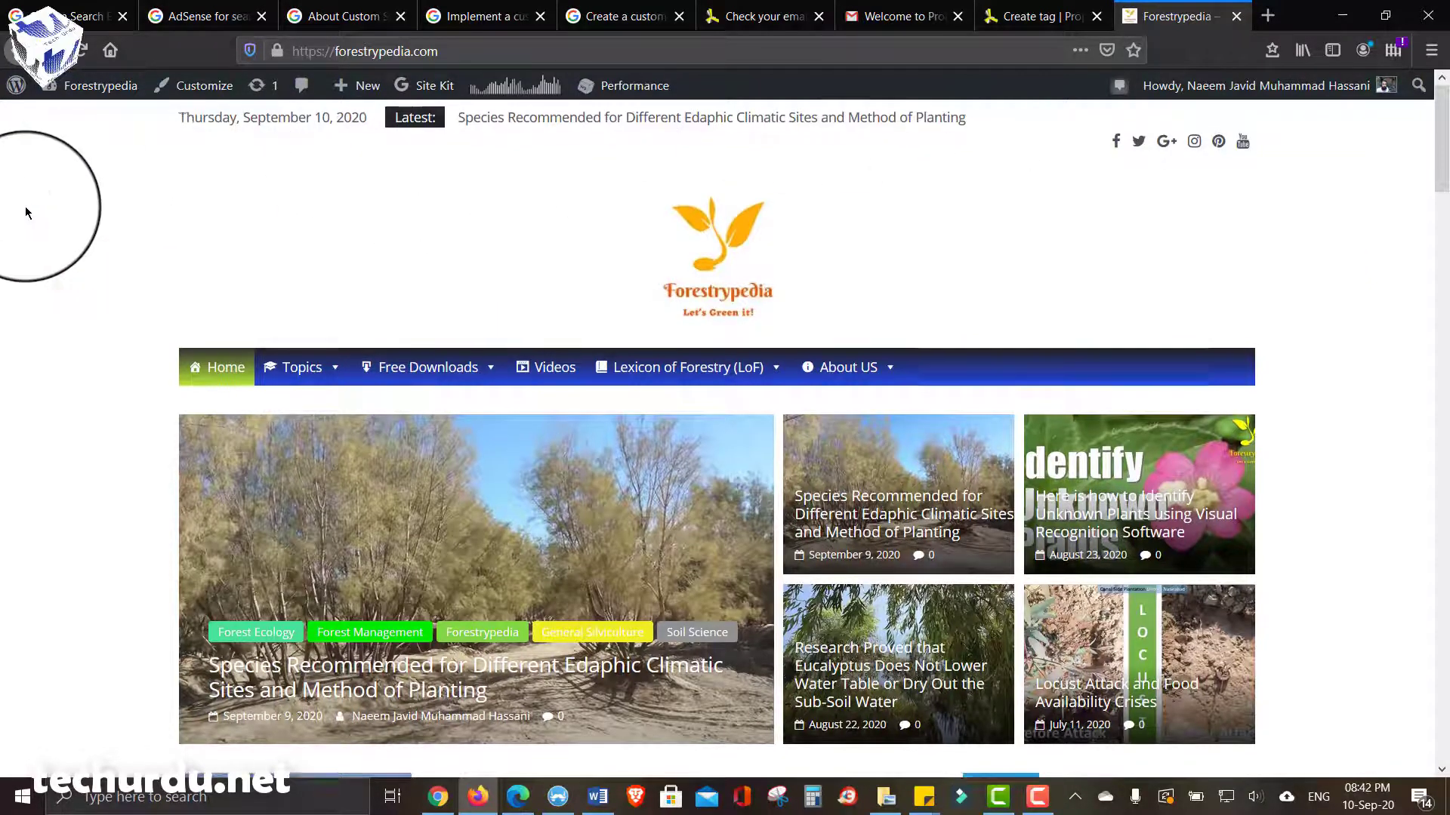
- Scroll down the live Forestrypedia homepage to look it over
scroll(638, 318, "down", 2)
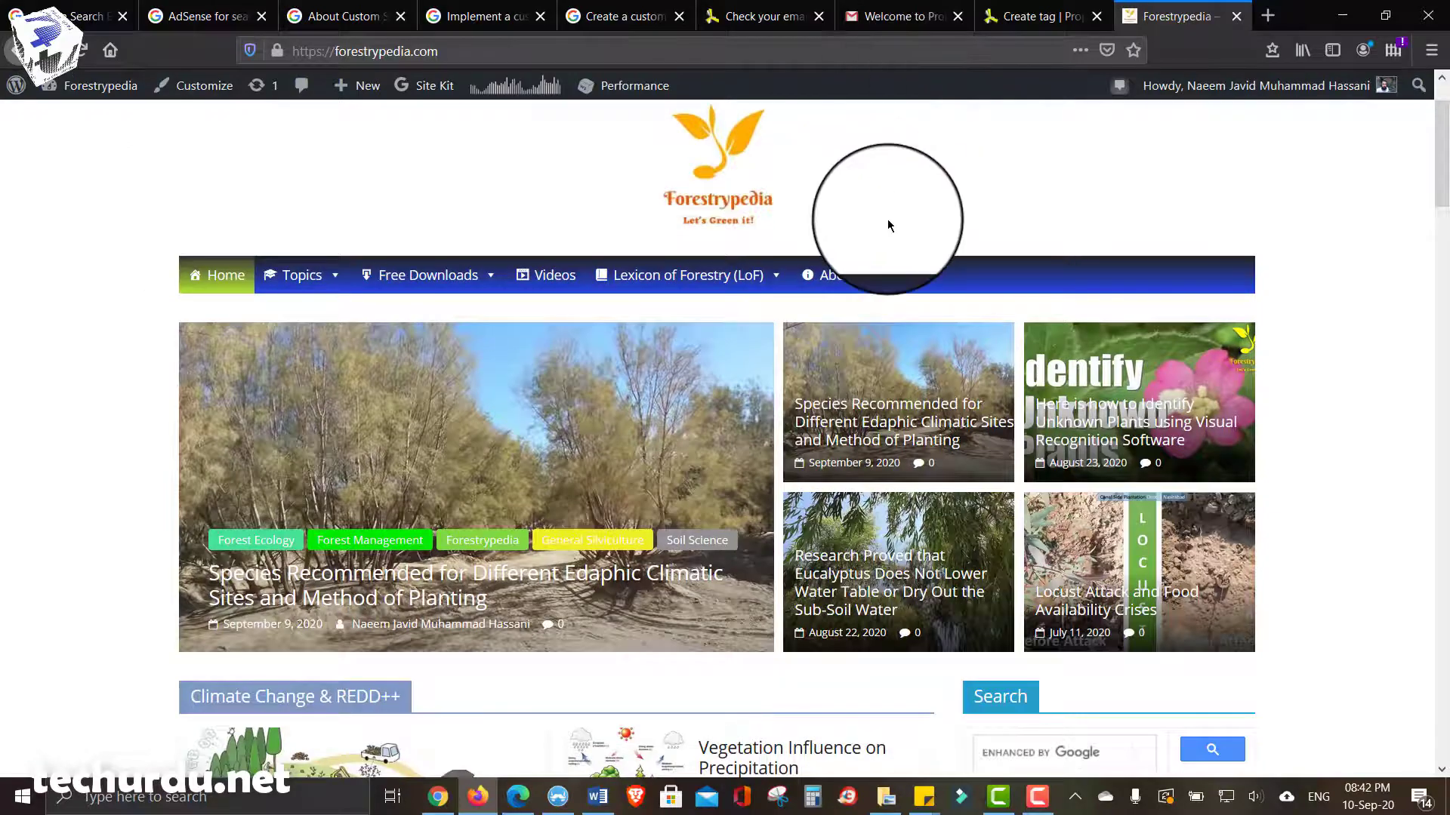
scroll(888, 219, "down", 3)
scroll(888, 219, "down", 1)
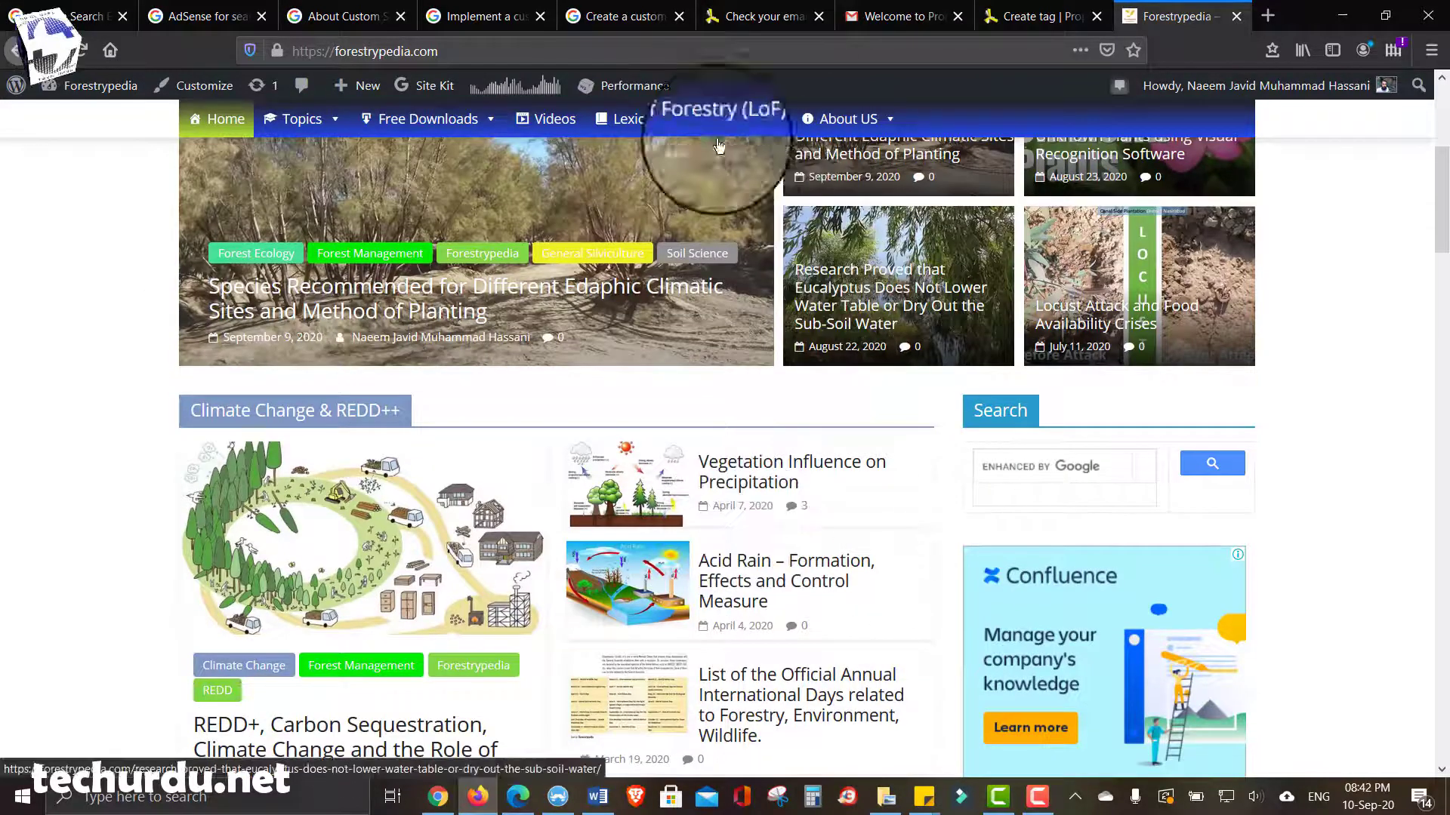
- Check the account activation notice and Create tag pages, then bring up the new account's Statistics
left_click(762, 16)
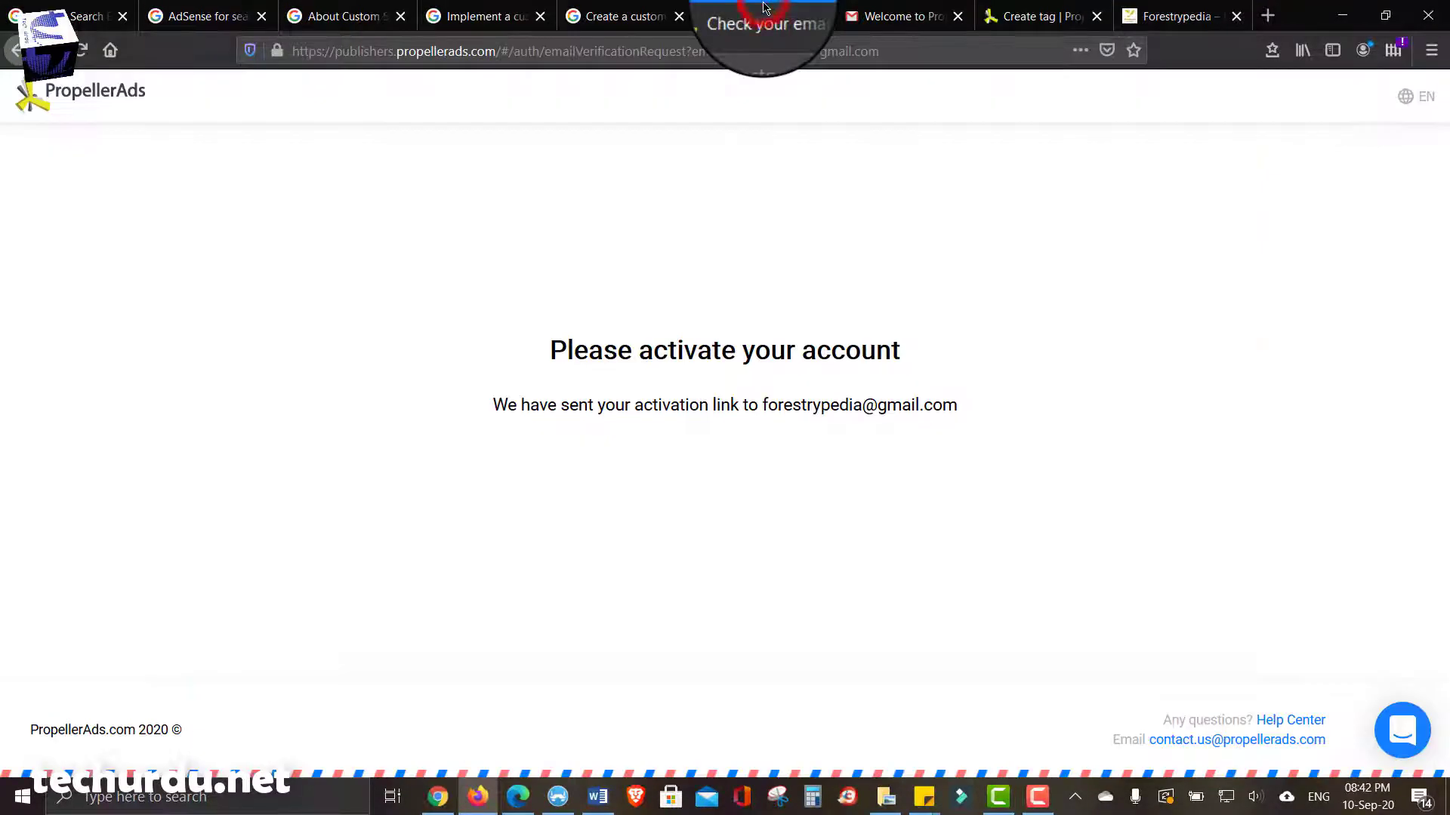
left_click(1028, 16)
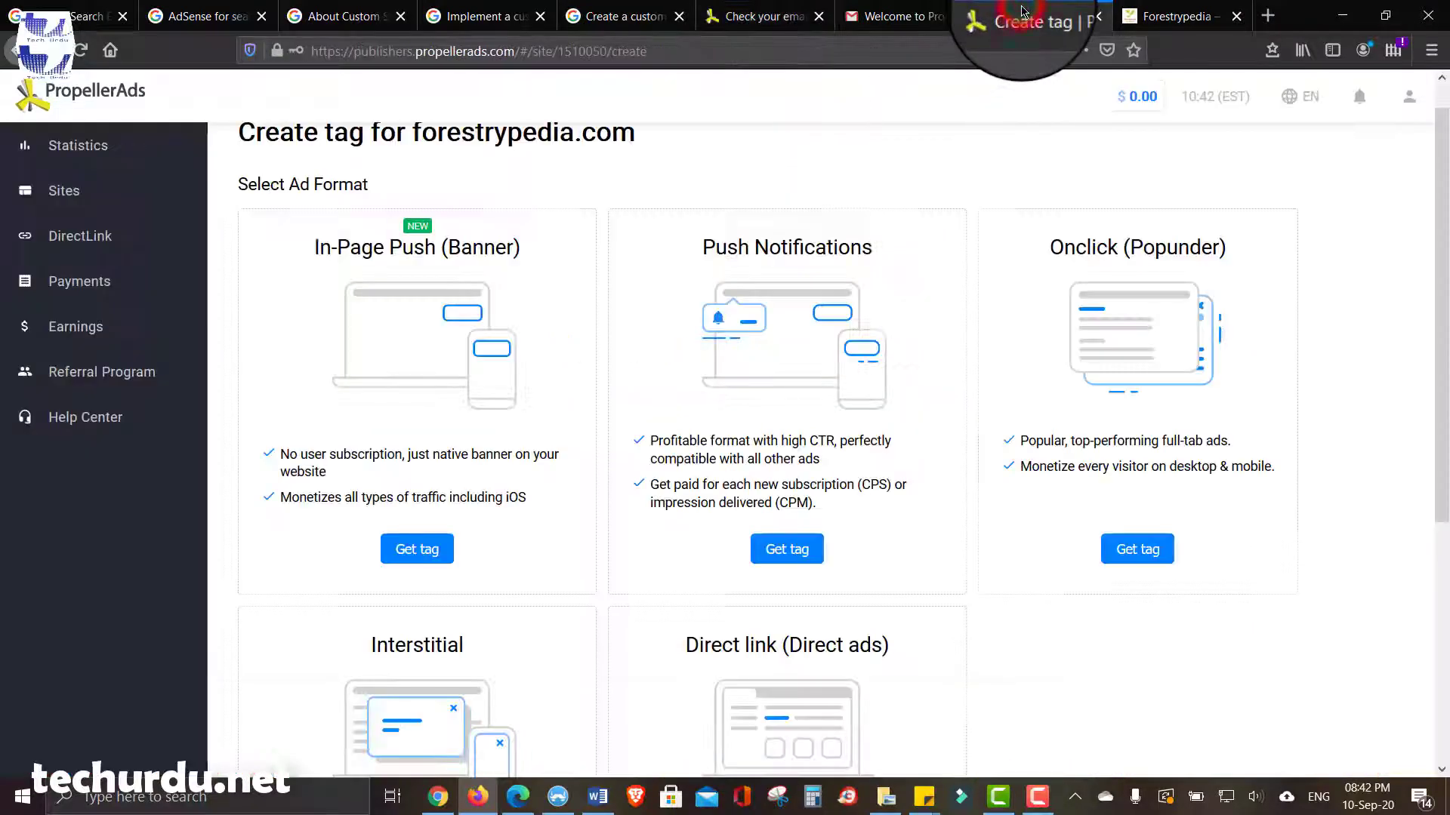
scroll(347, 547, "down", 4)
scroll(332, 536, "up", 4)
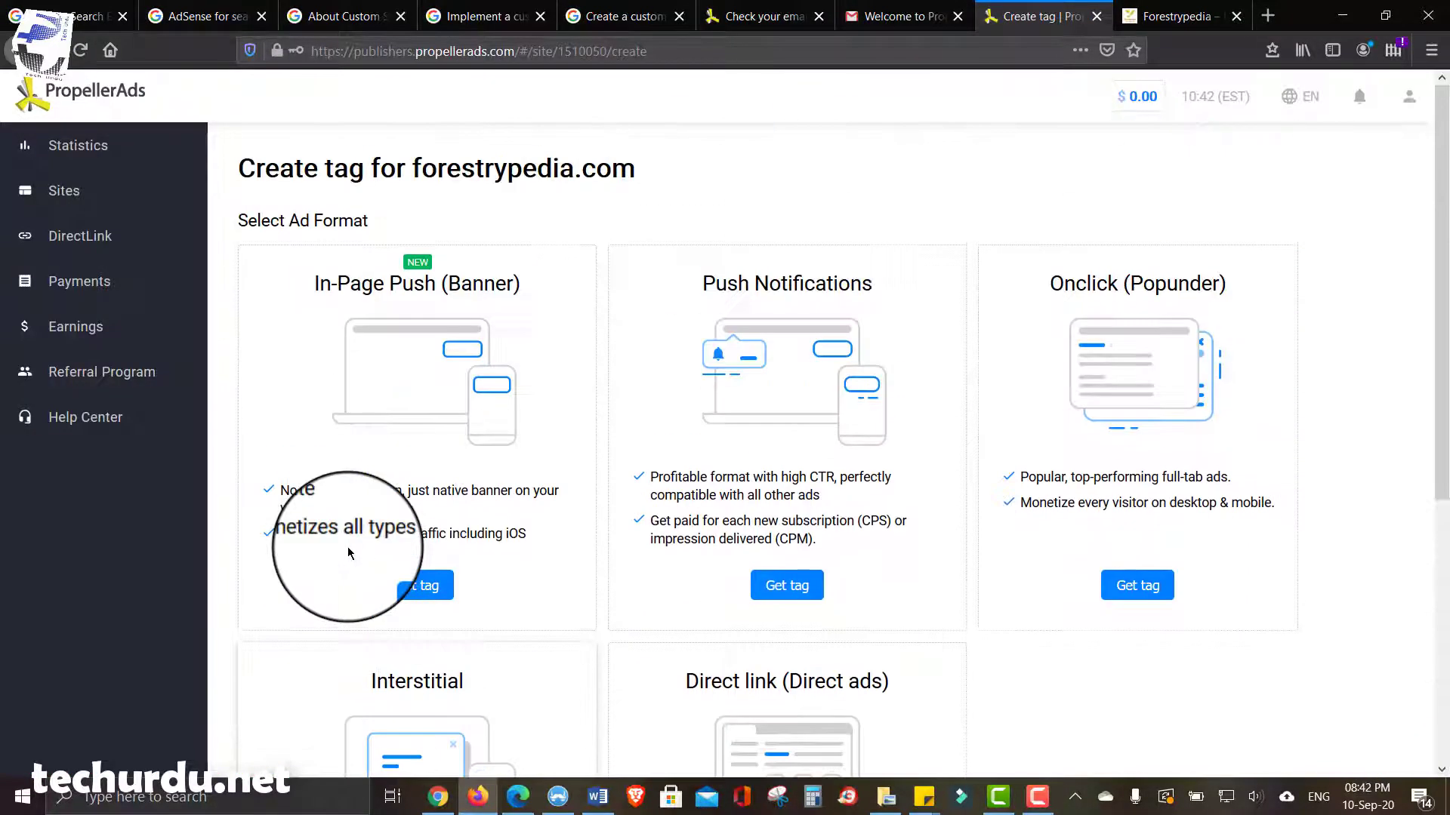
left_click(65, 147)
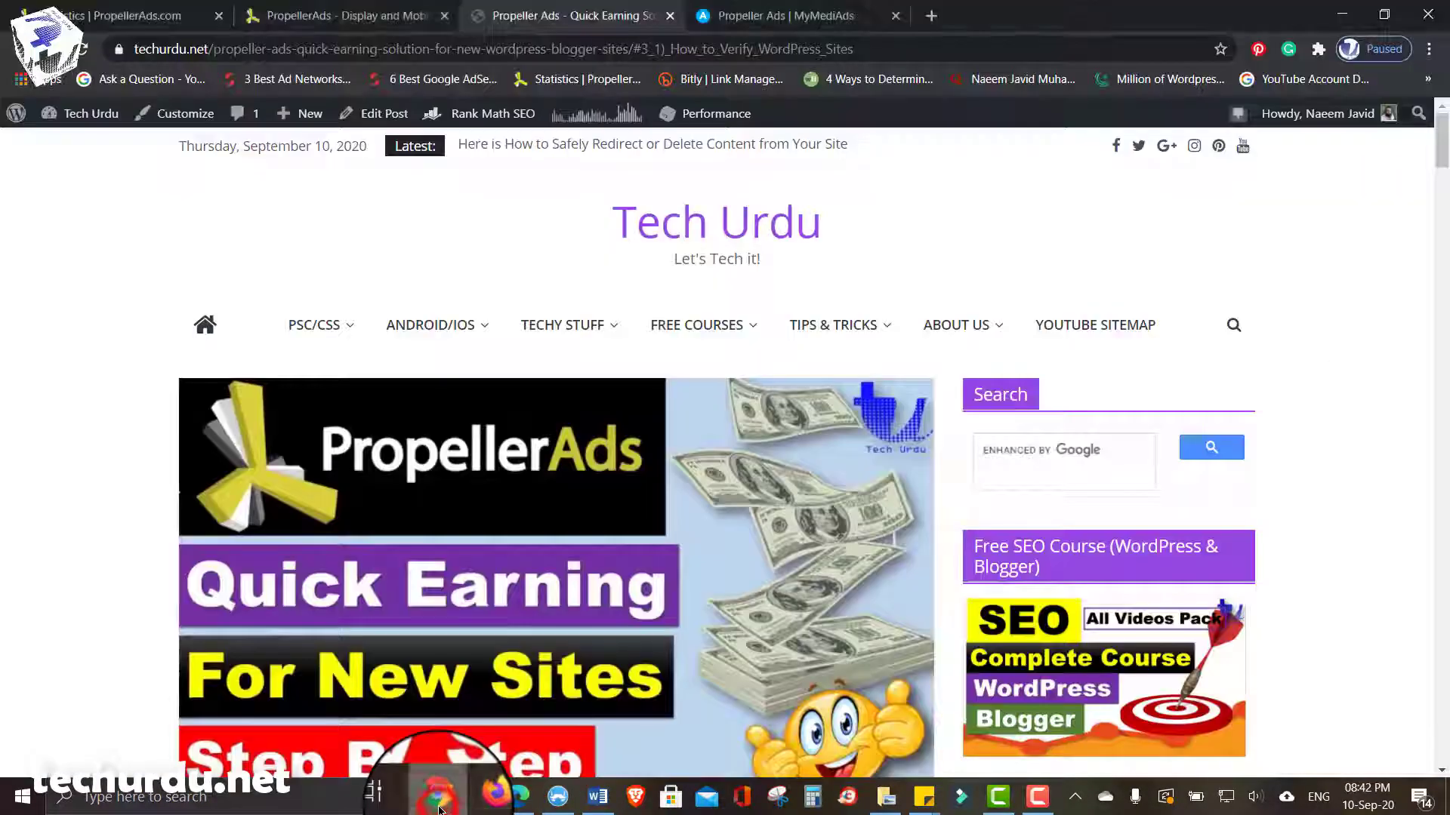
- Move from the Tech Urdu article to the established account's 'Statistics | PropellerAds.com' tab
left_click(424, 797)
left_click(309, 15)
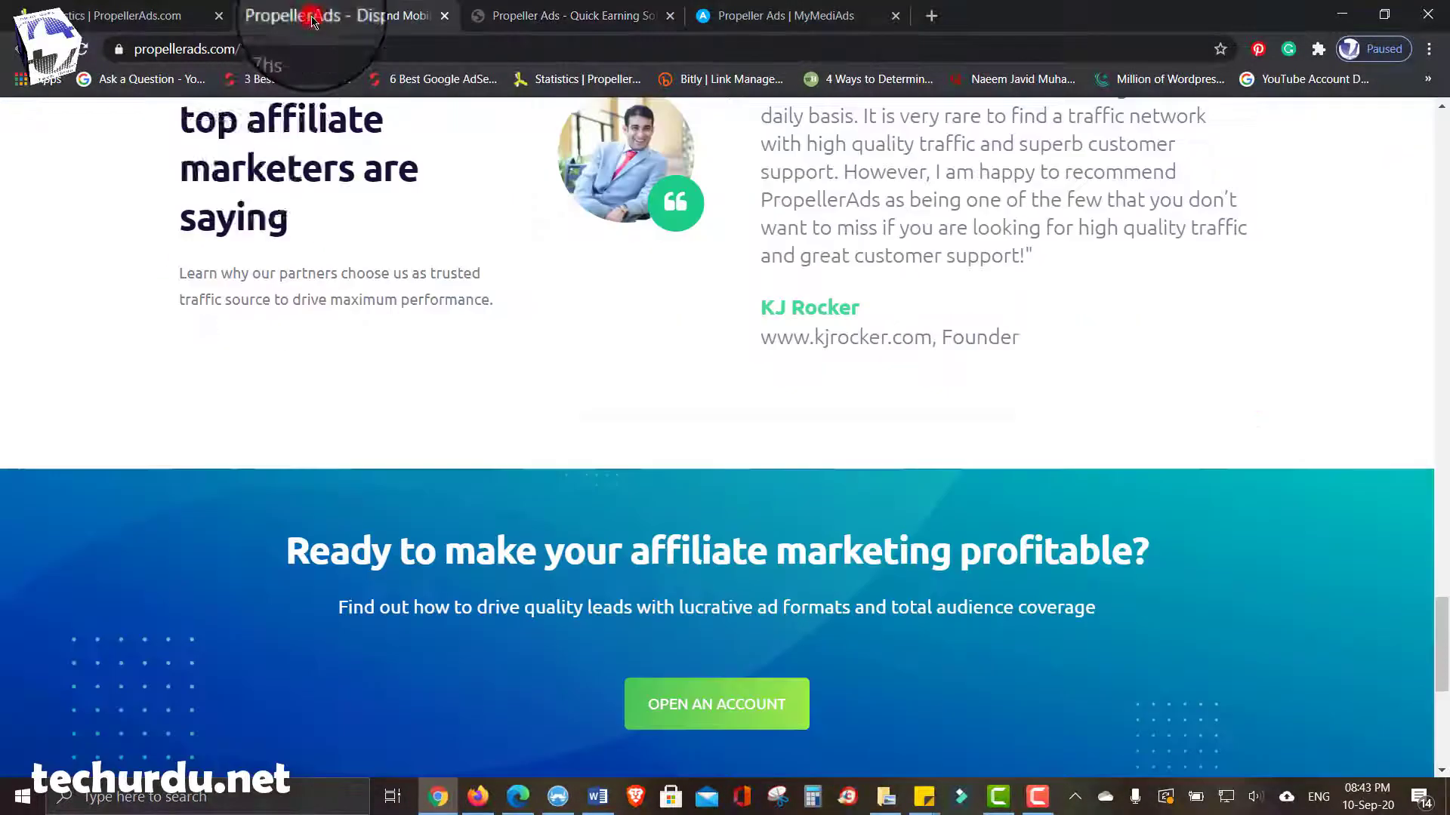
left_click(103, 8)
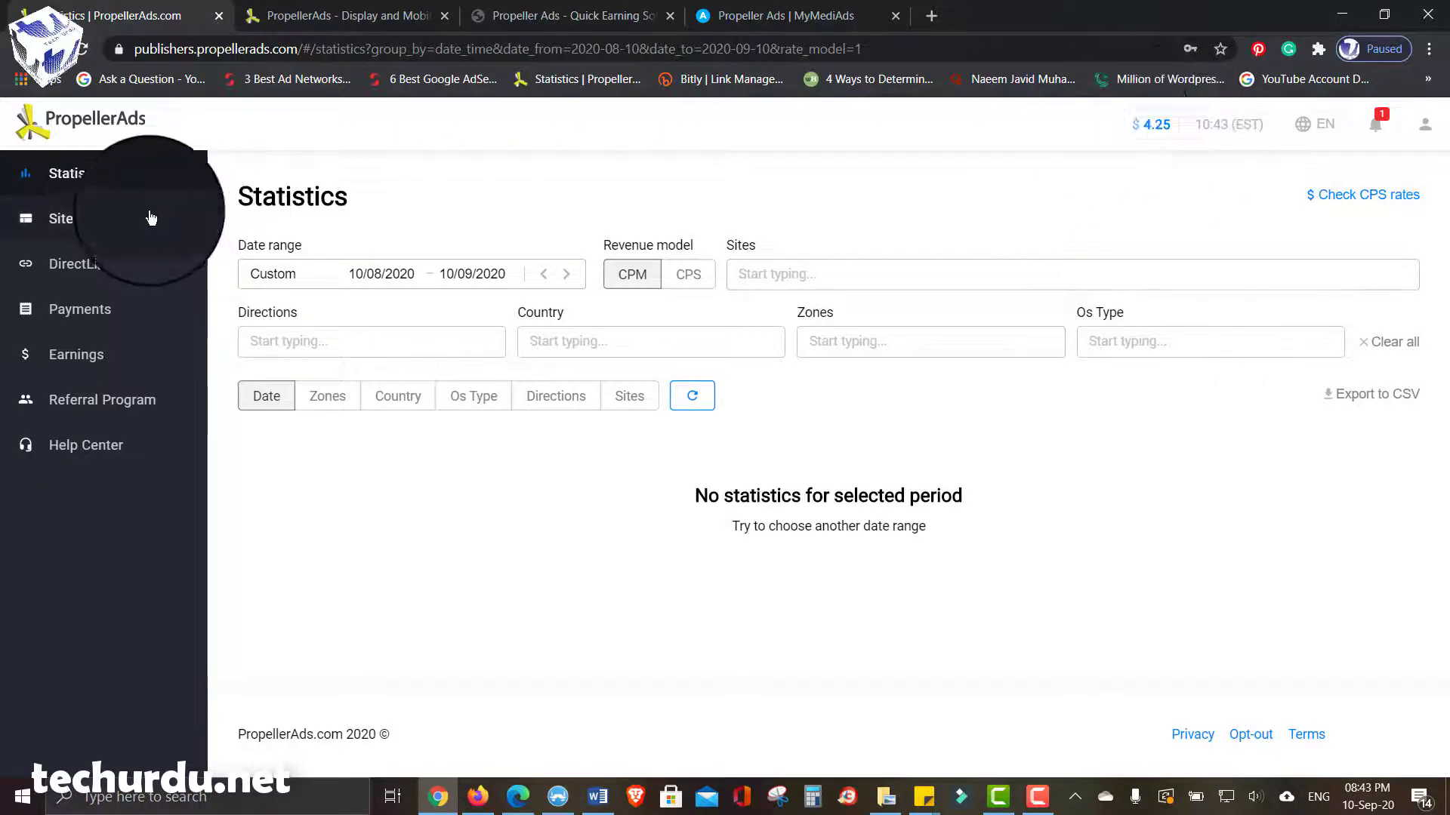
- Compare the Sites lists of both accounts, then view the established account's empty Direct Link page
left_click(107, 219)
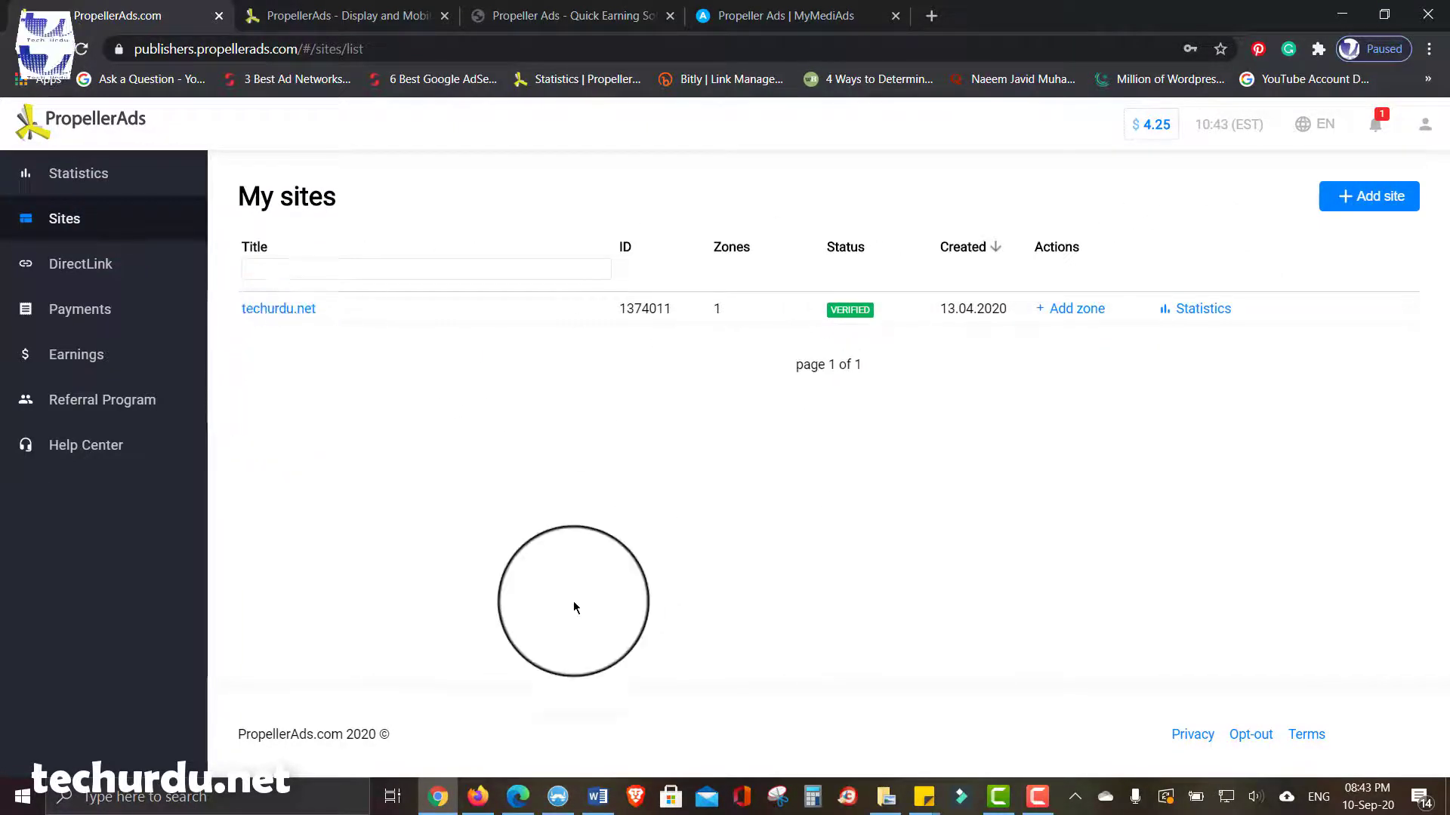
left_click(477, 796)
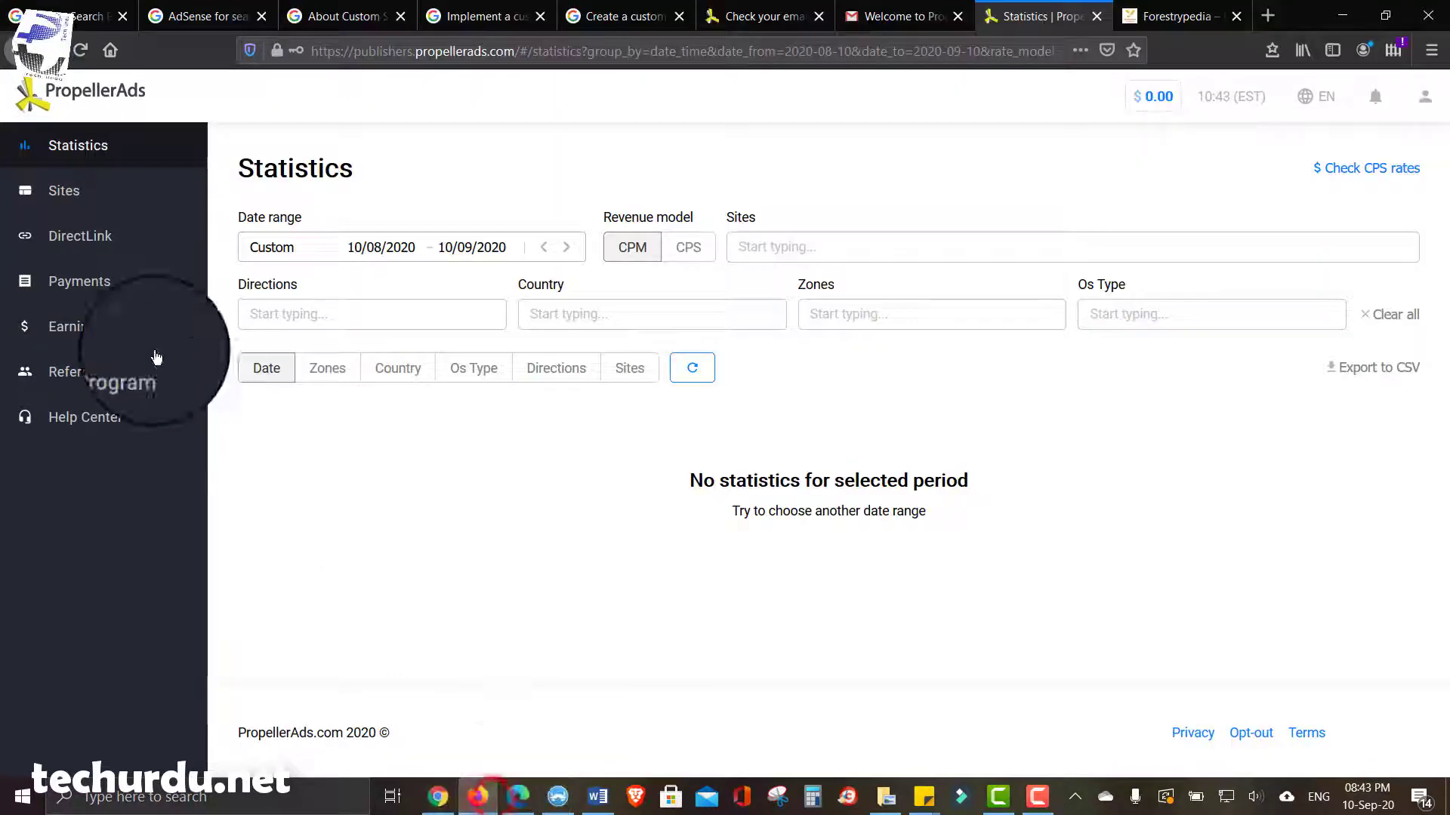
left_click(92, 191)
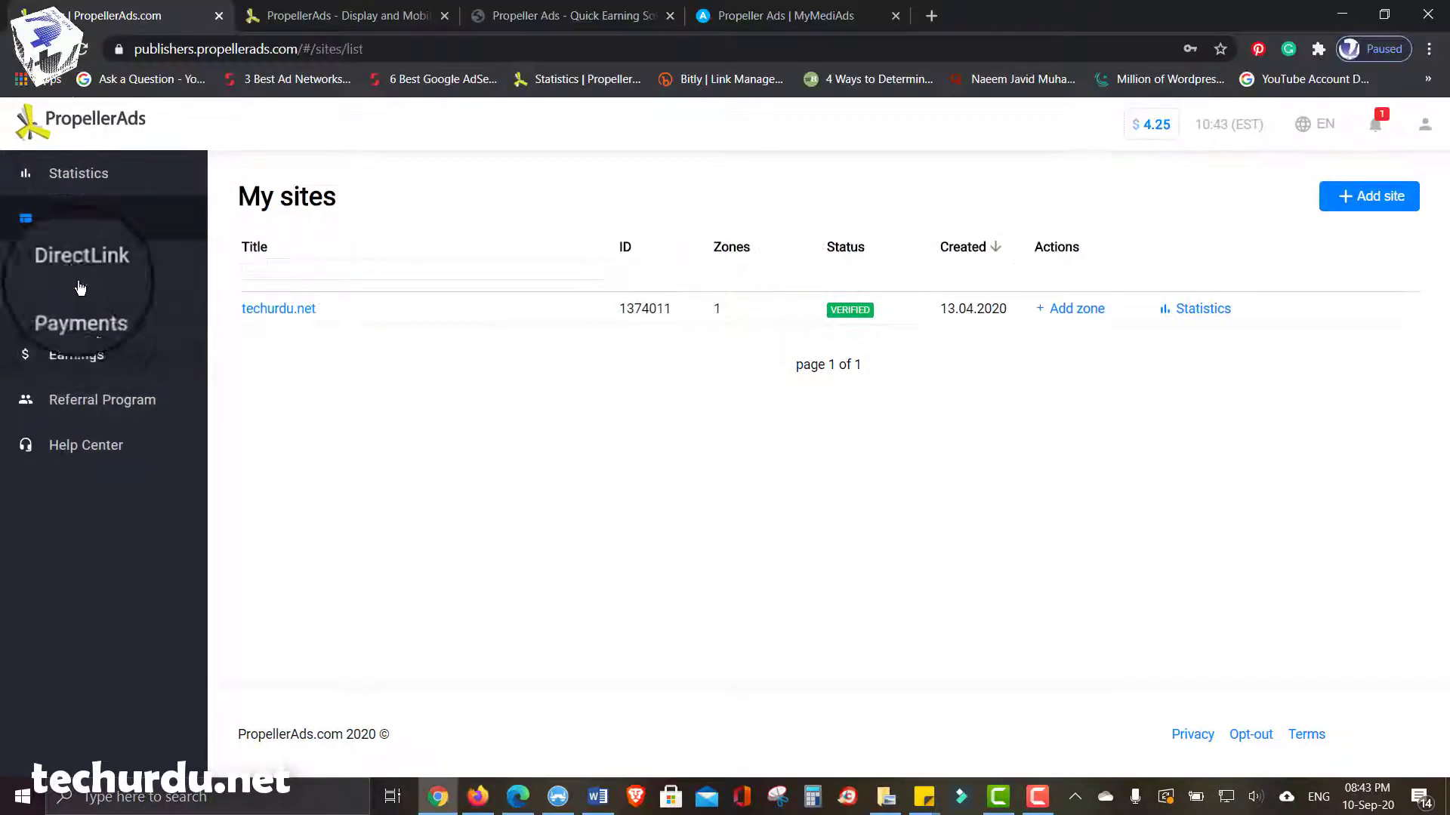
left_click(79, 266)
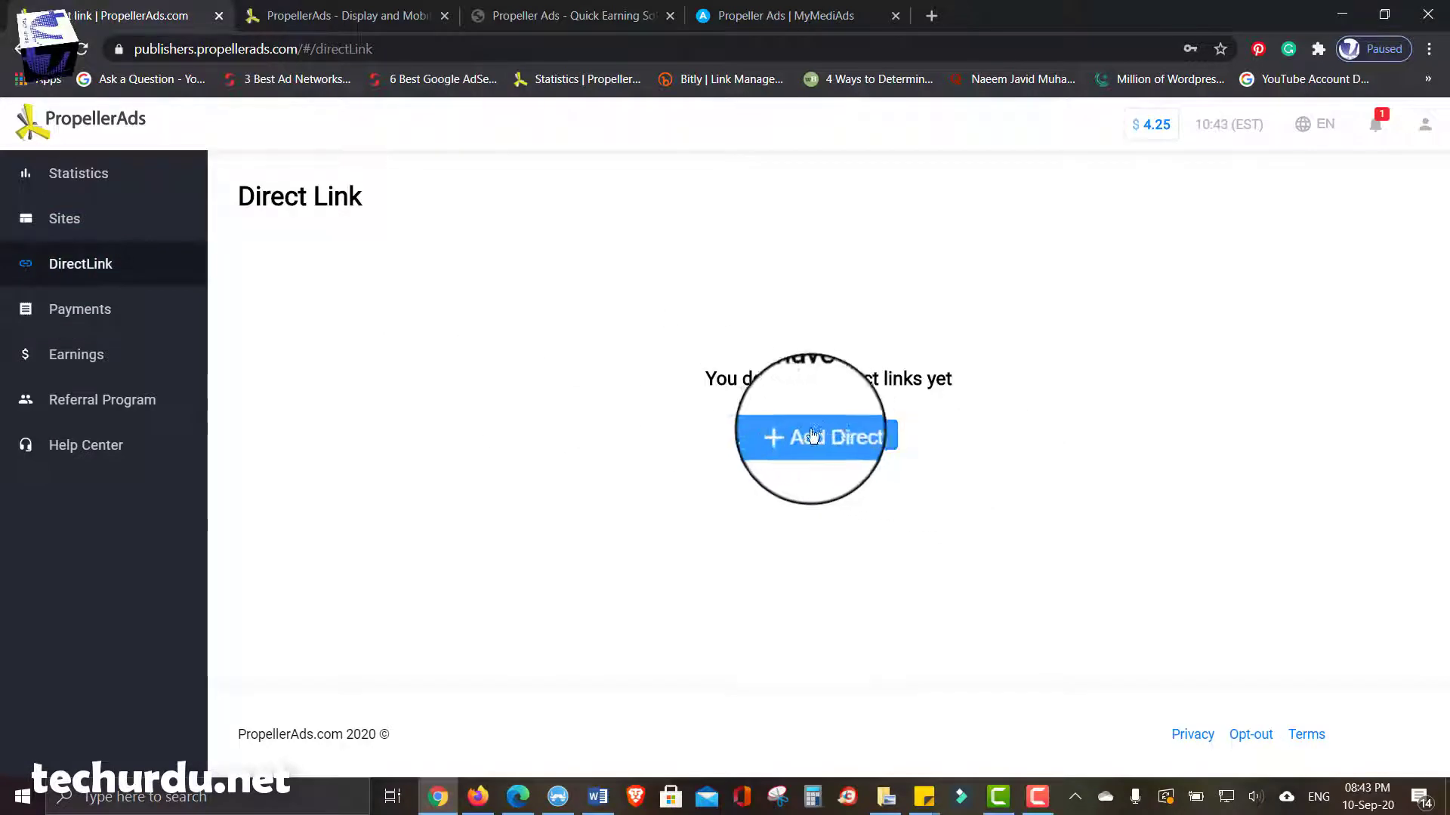
- Look over Payments and Earnings, ending on the Referral Program page offering 5% of referrals' revenue
left_click(79, 309)
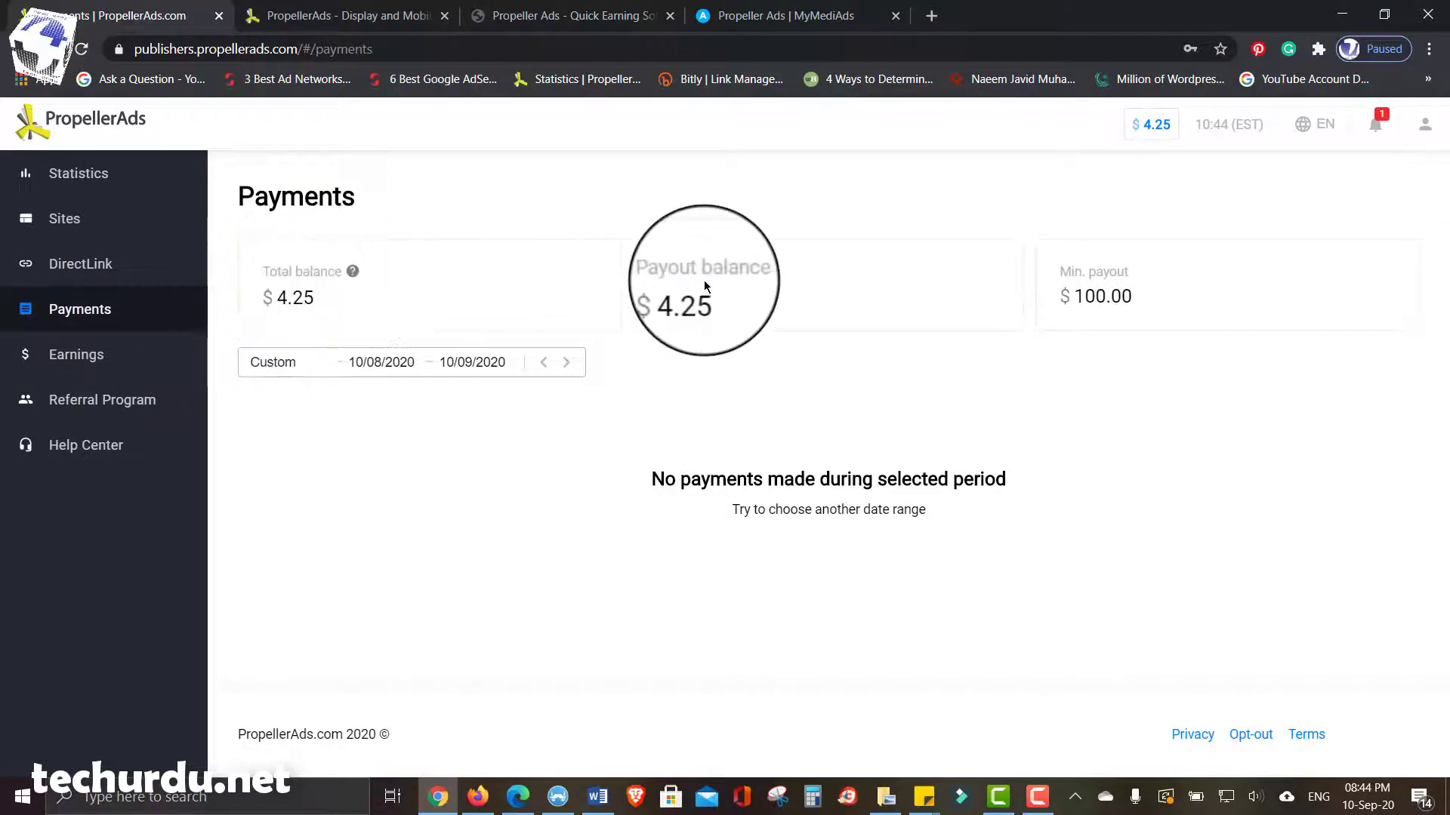
left_click(1079, 305)
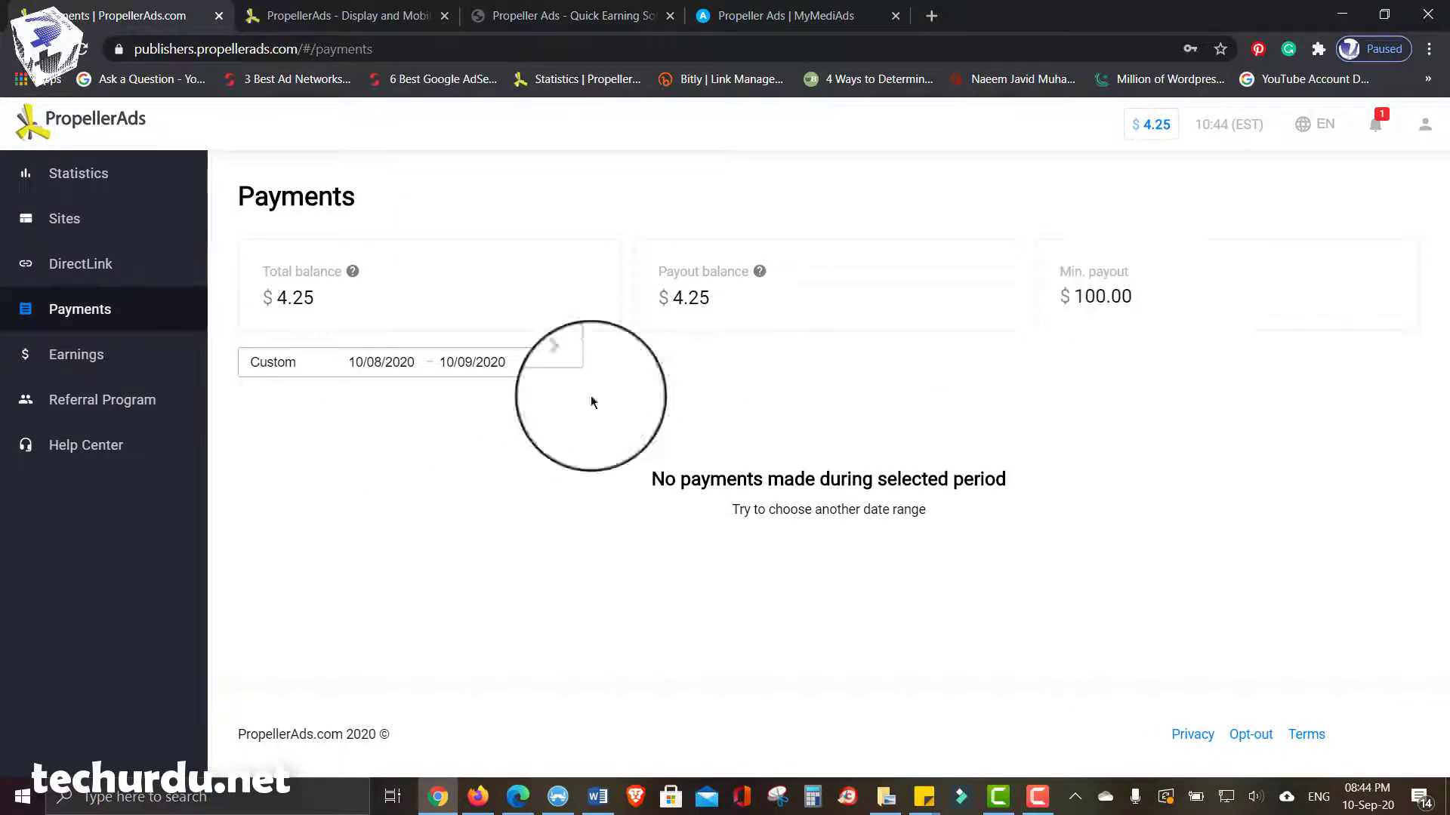
left_click(84, 355)
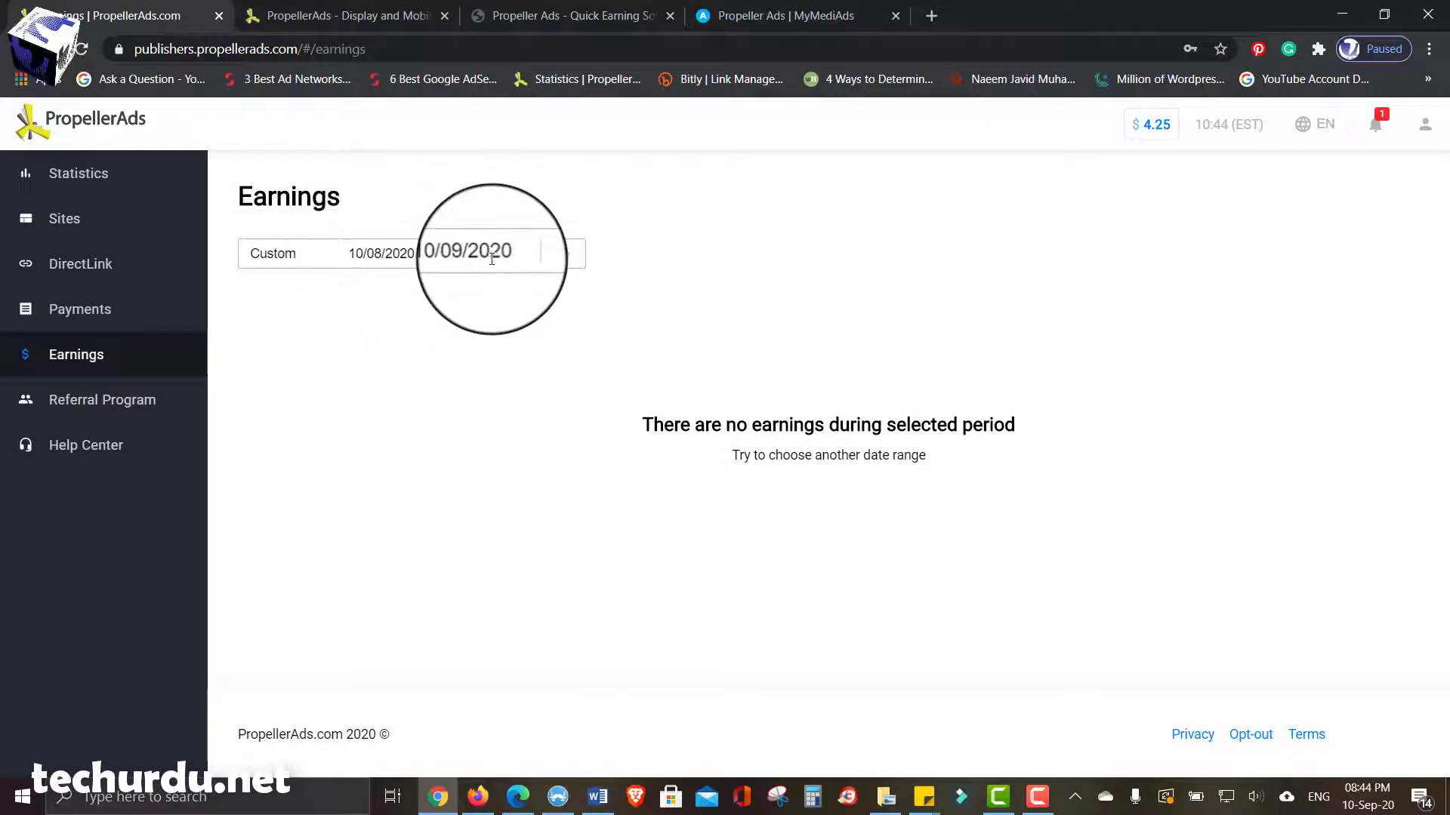
left_click(118, 409)
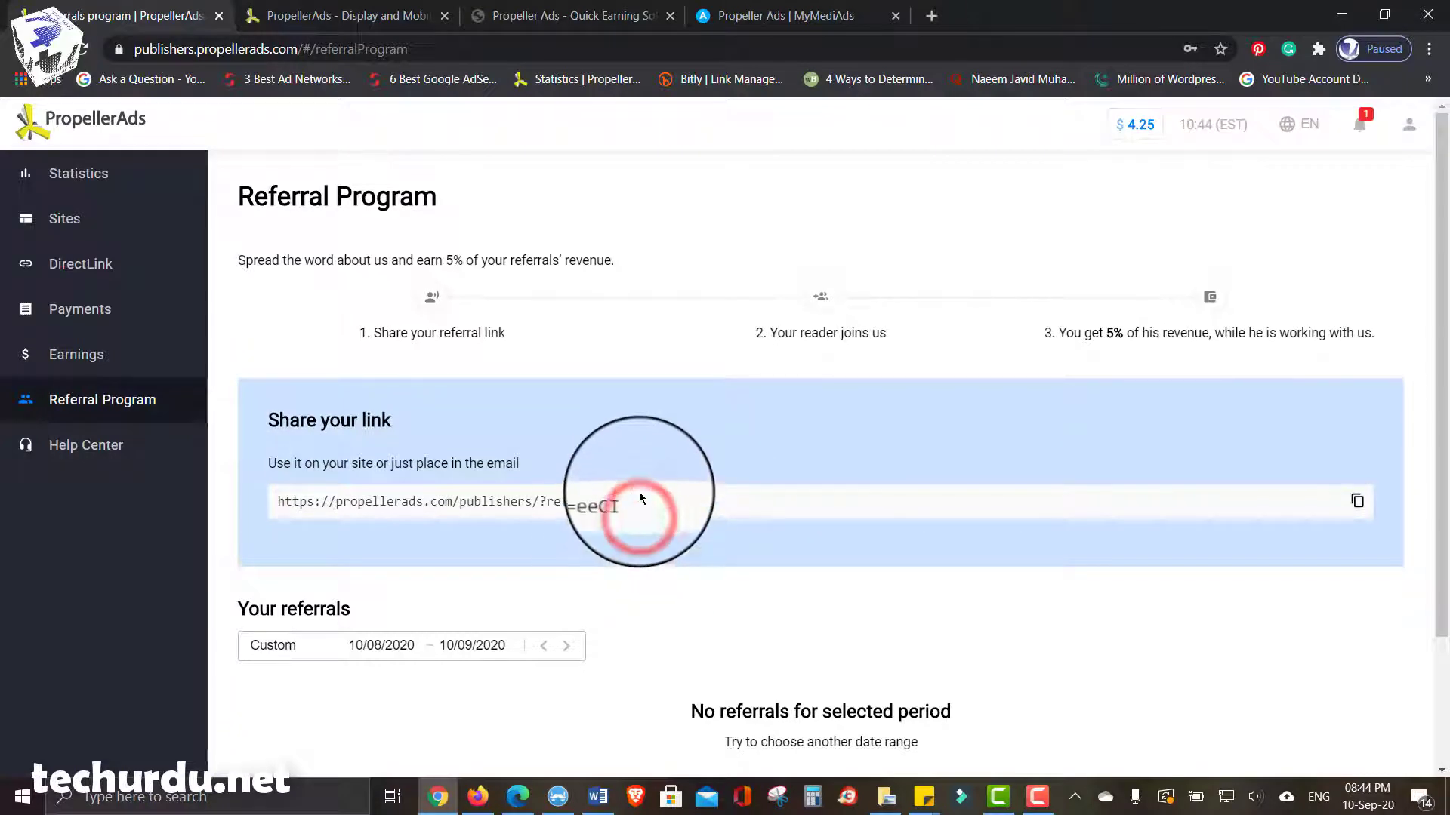
- Select the entire referral URL, then return to the Payments page showing the $4.25 balance
scroll(639, 491, "down", 3)
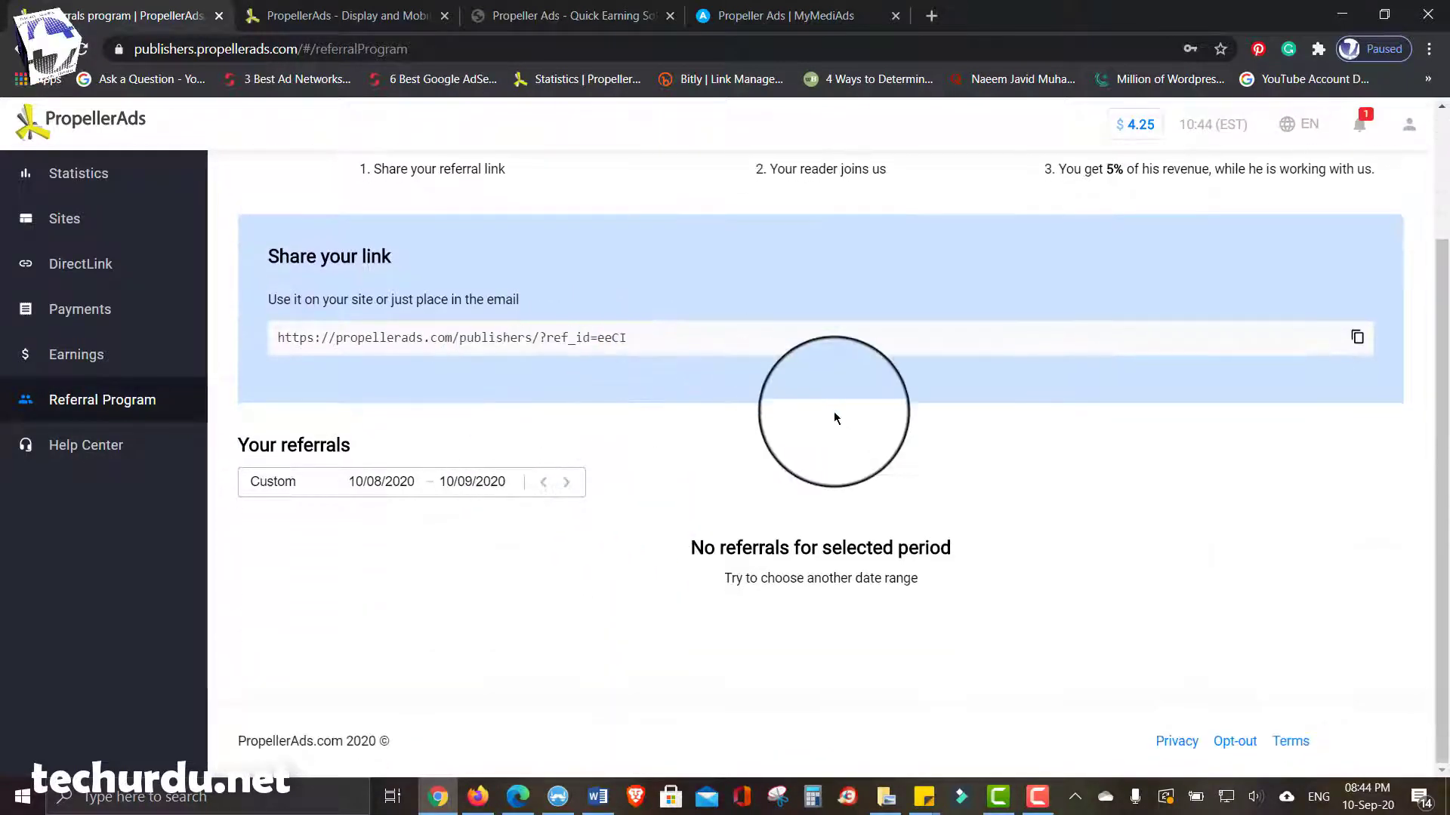
scroll(833, 418, "up", 2)
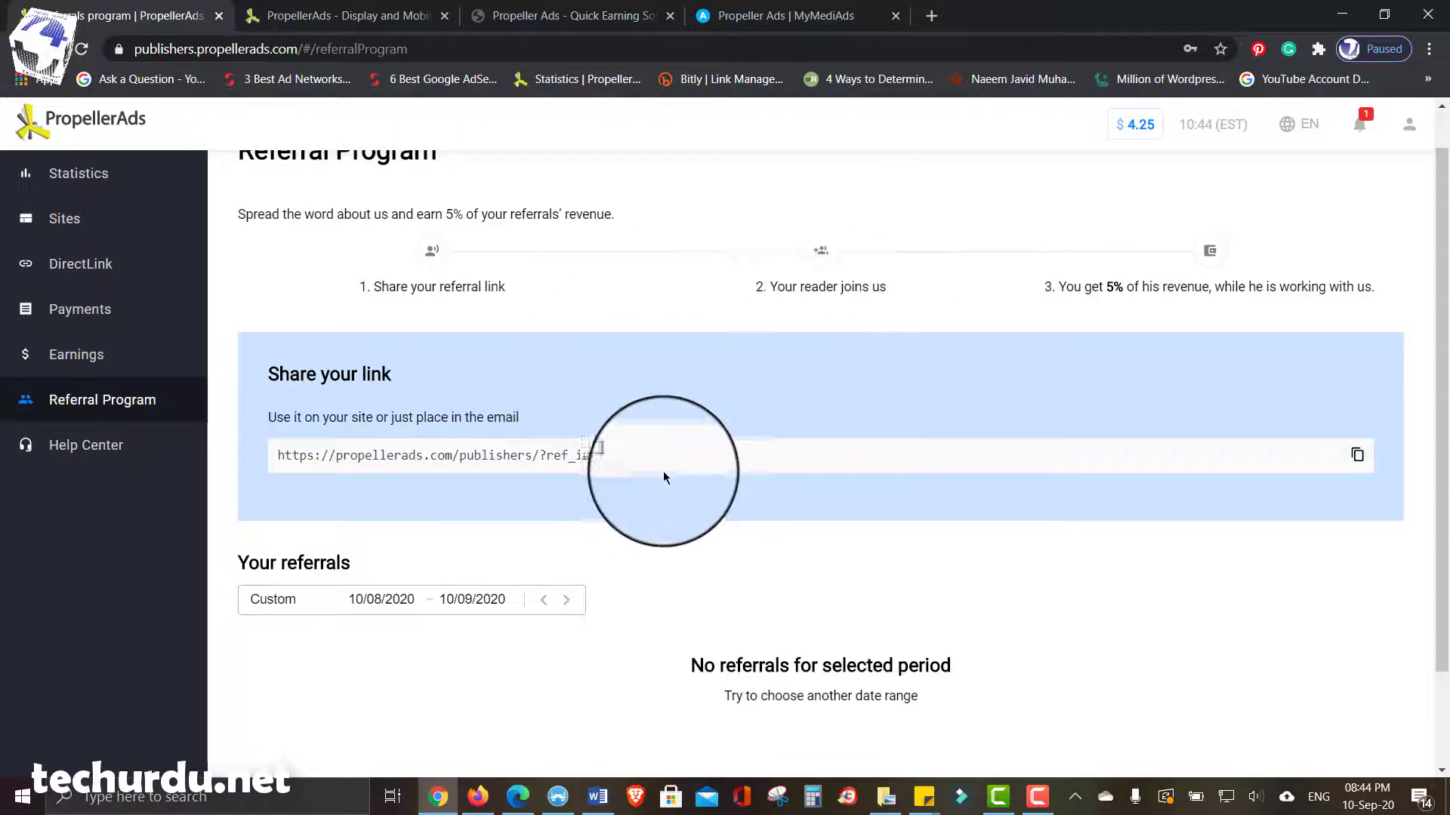
left_click_drag(647, 456, 255, 484)
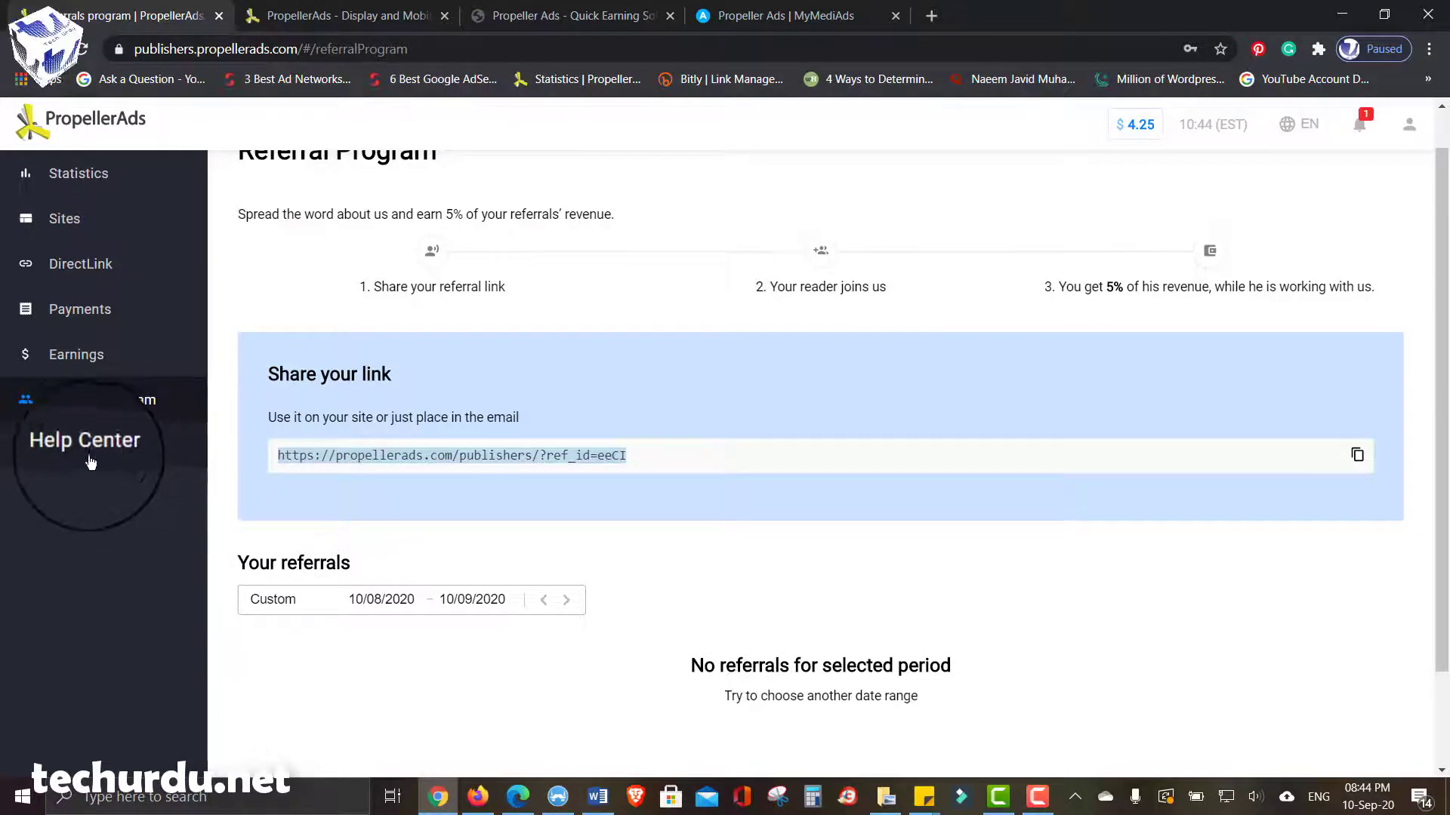
scroll(533, 420, "up", 1)
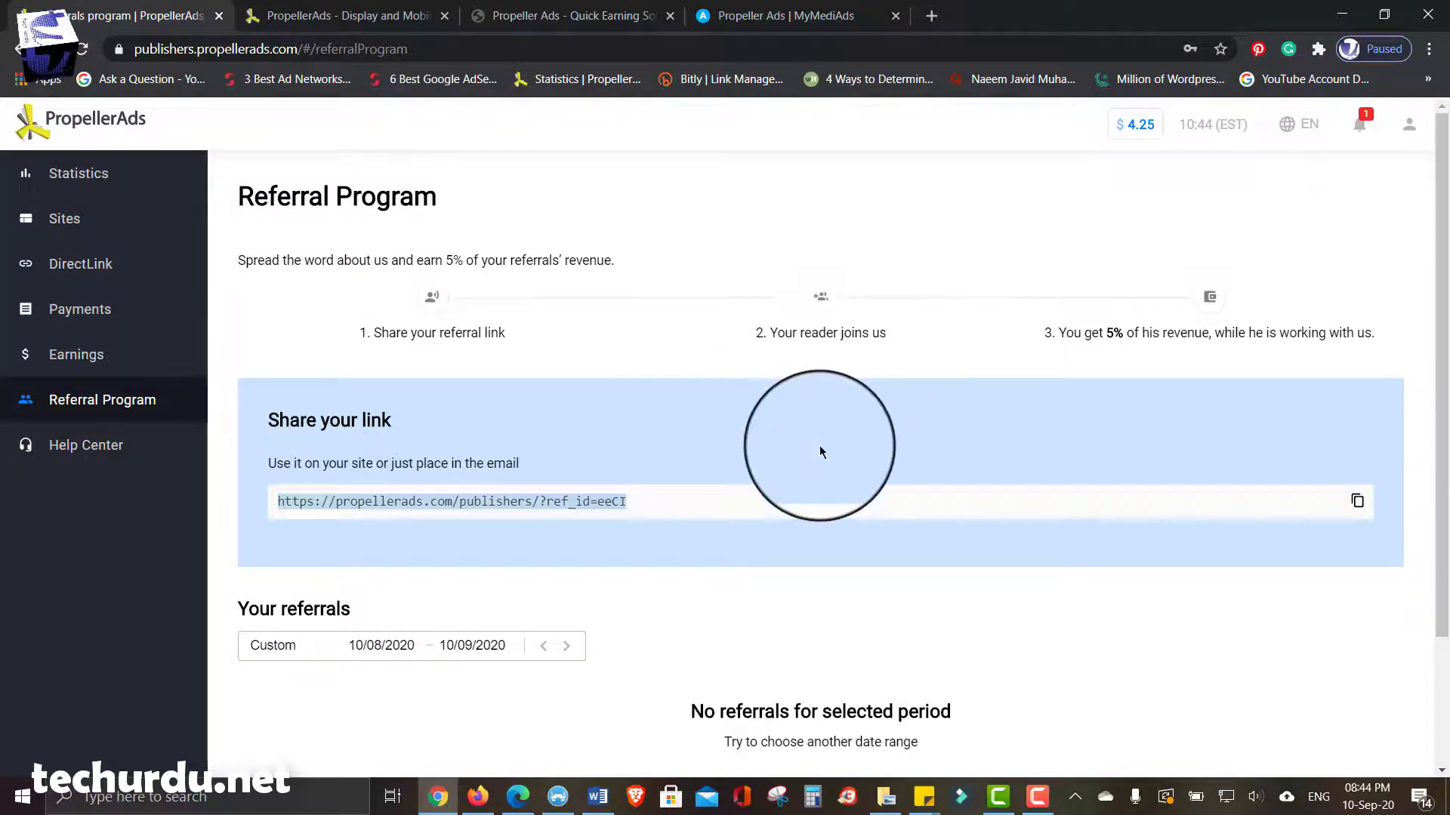
scroll(677, 228, "down", 2)
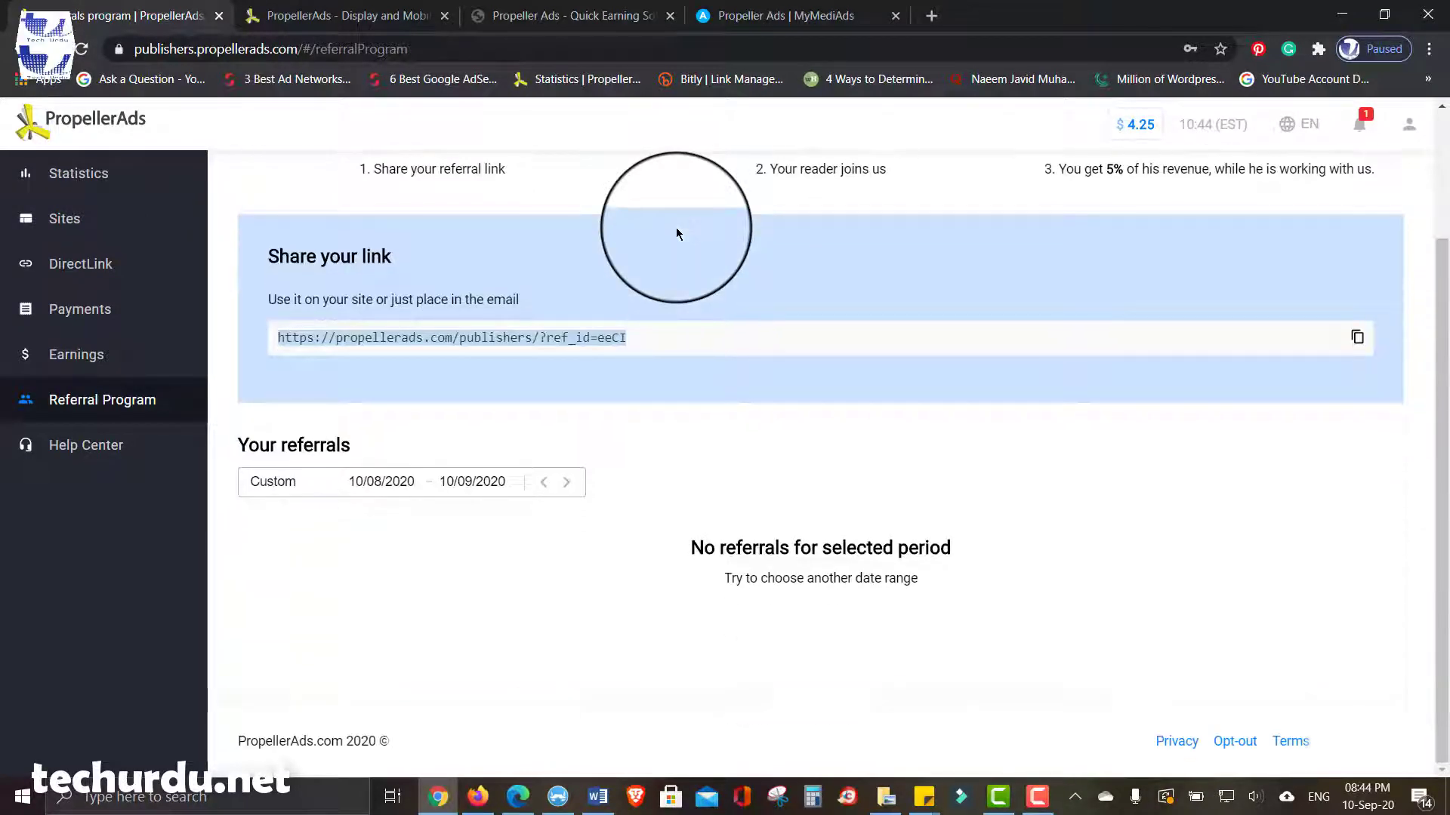
scroll(676, 228, "up", 2)
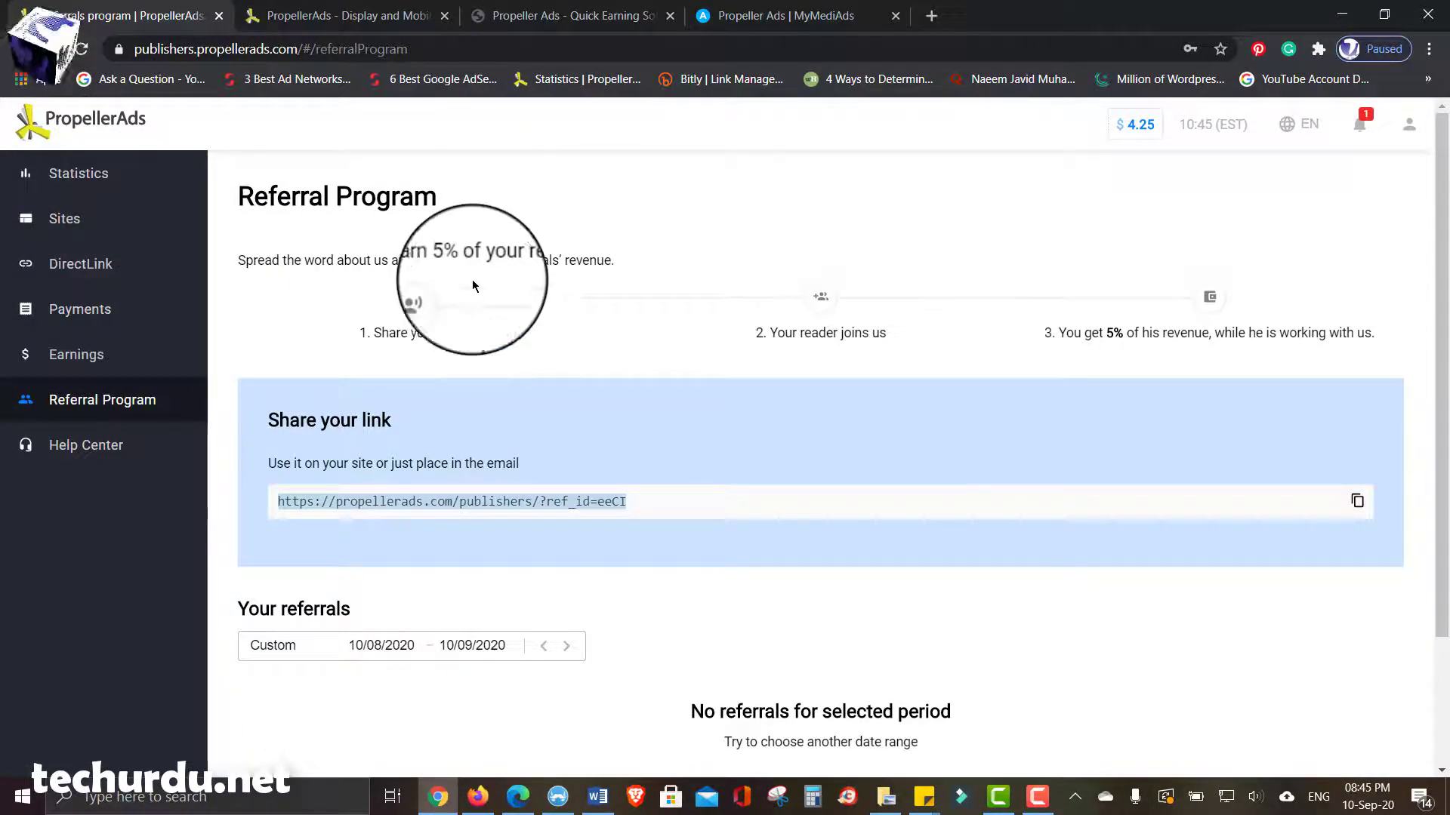
left_click(79, 309)
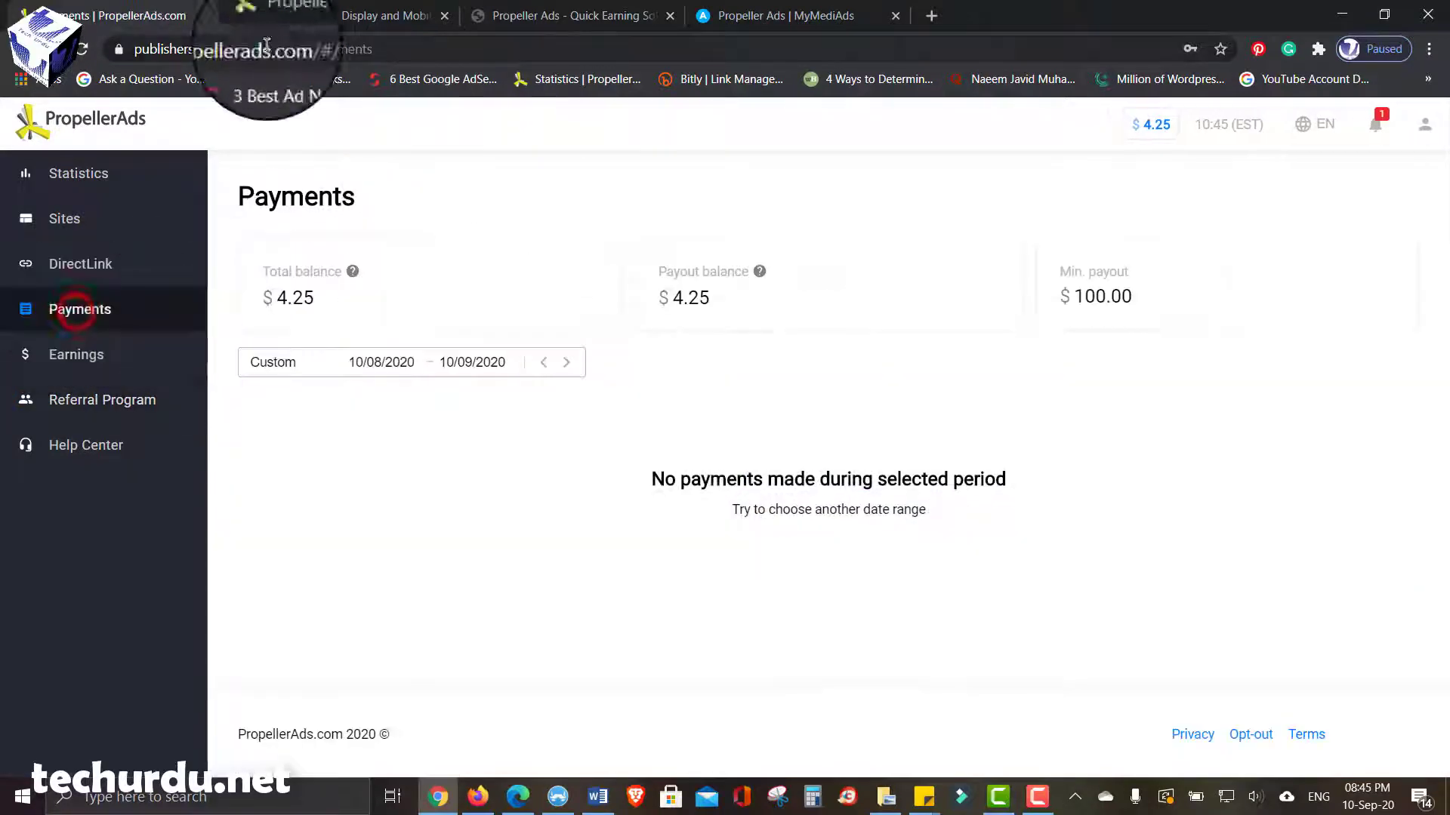
- Open the Tech Urdu Propeller Ads article at its $25 minimum payout section
left_click(340, 15)
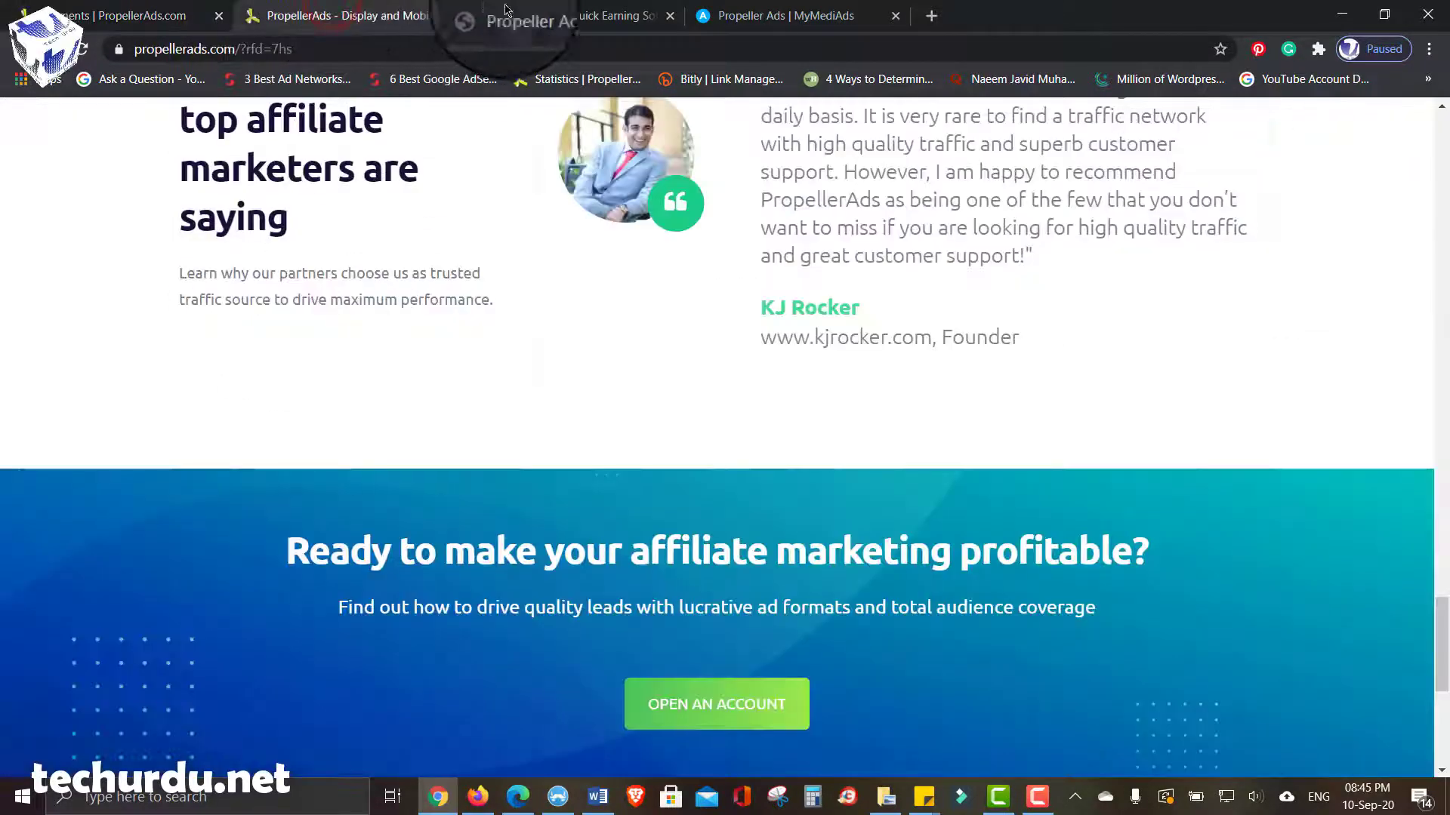
left_click(561, 12)
scroll(61, 426, "down", 15)
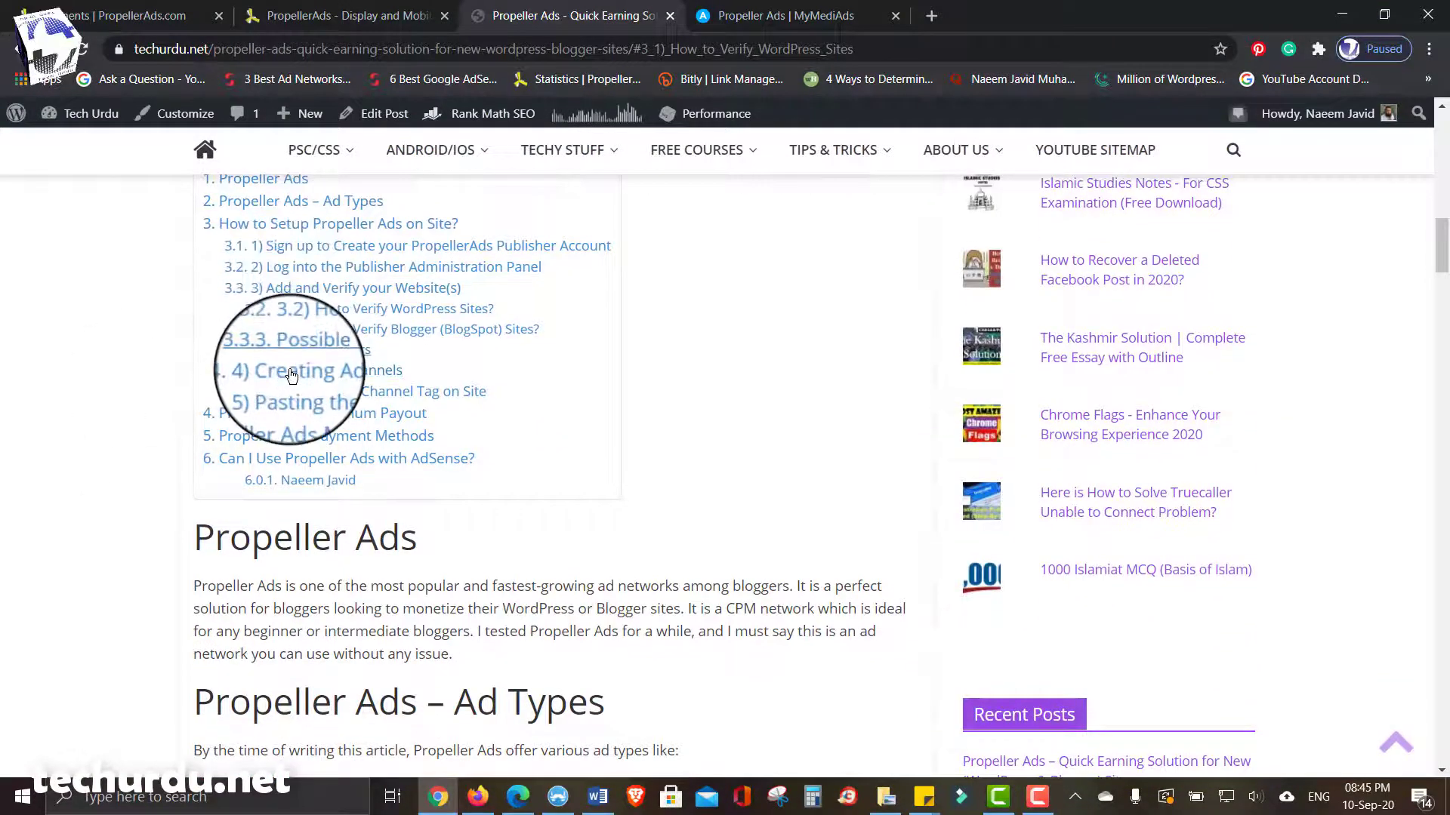
left_click(323, 415)
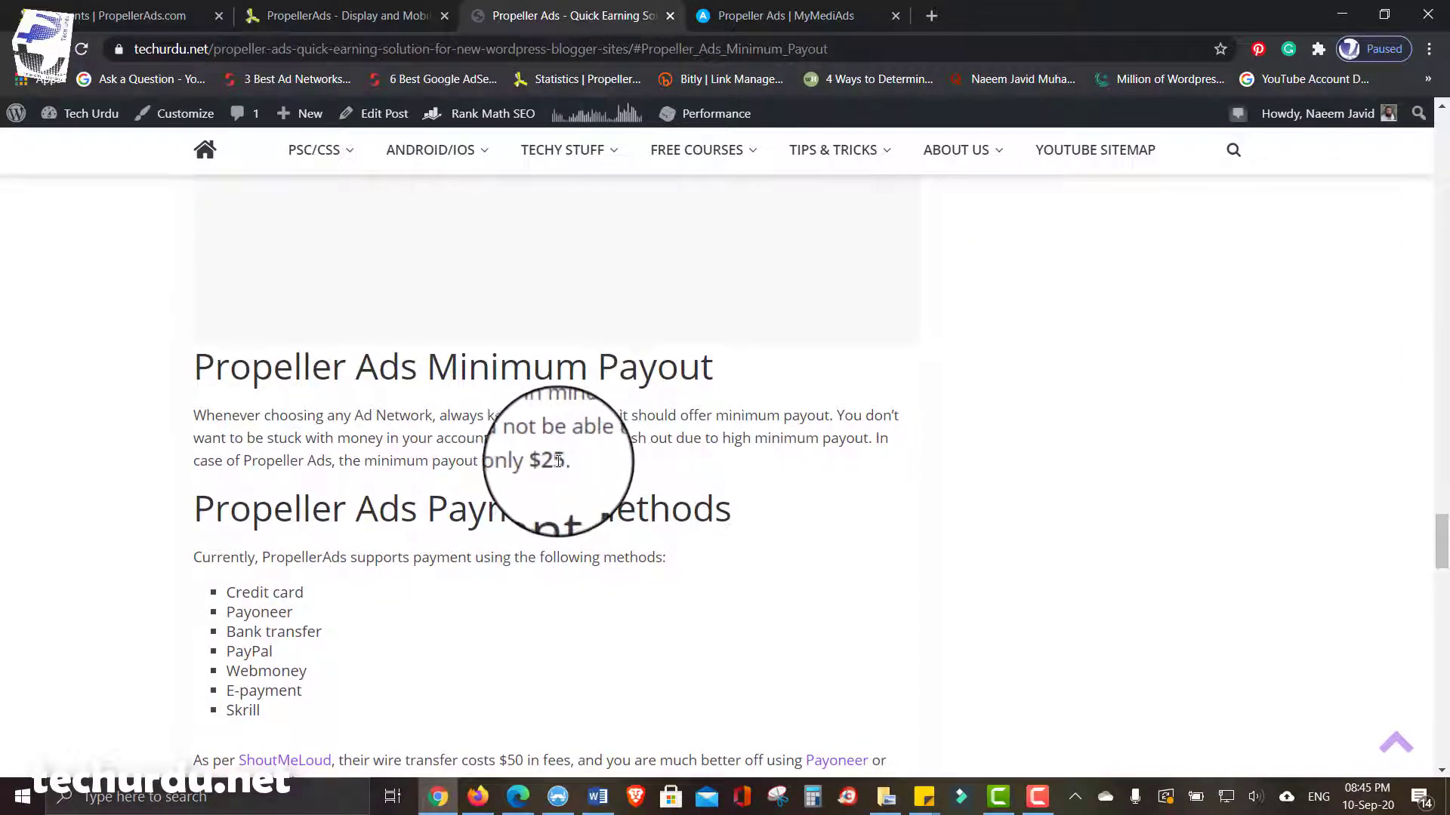
left_click_drag(574, 461, 527, 461)
scroll(530, 461, "down", 2)
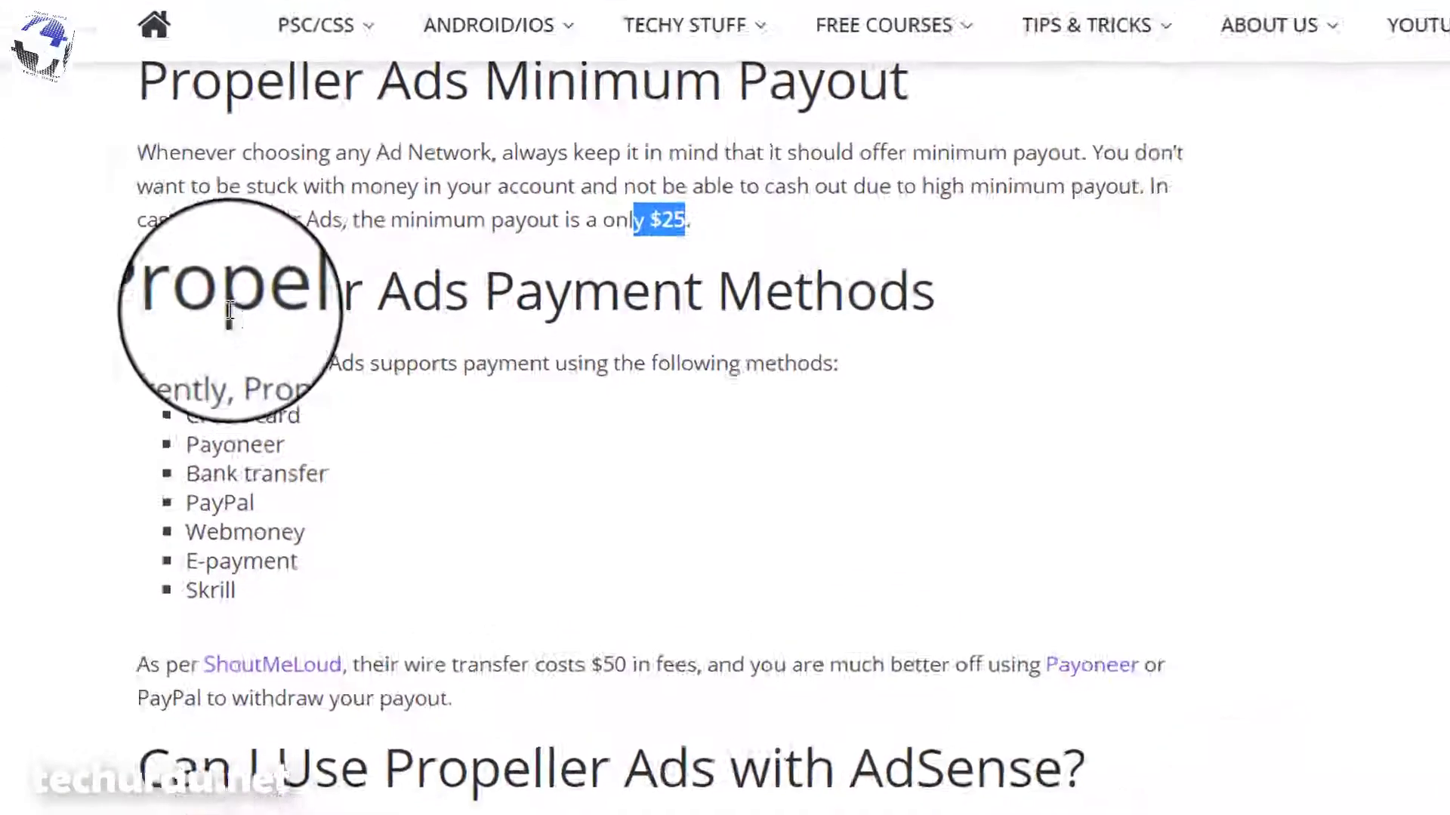
left_click(253, 338)
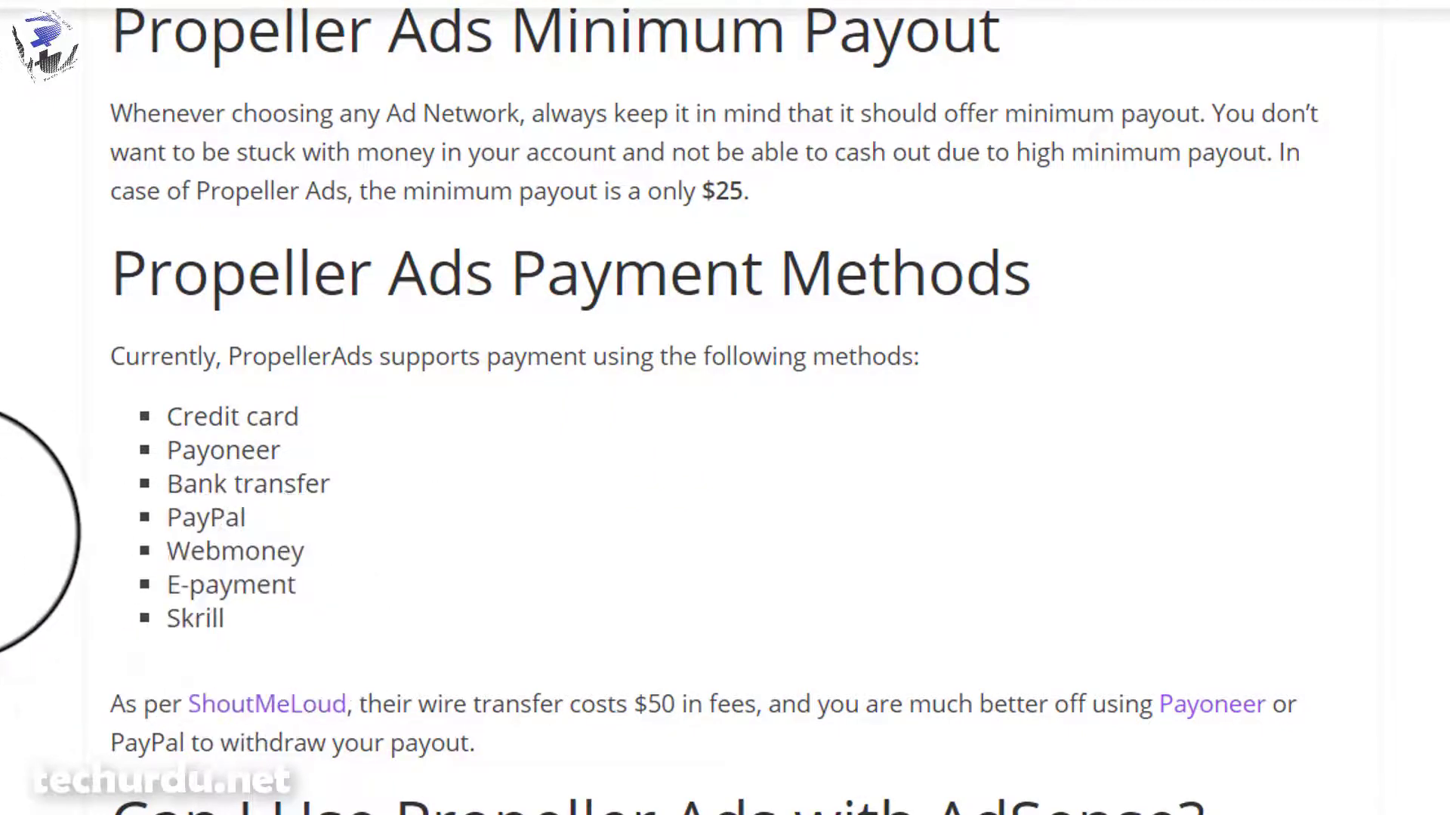
- Read through the payment methods, highlighting the $50 wire transfer fee sentence
scroll(161, 280, "down", 2)
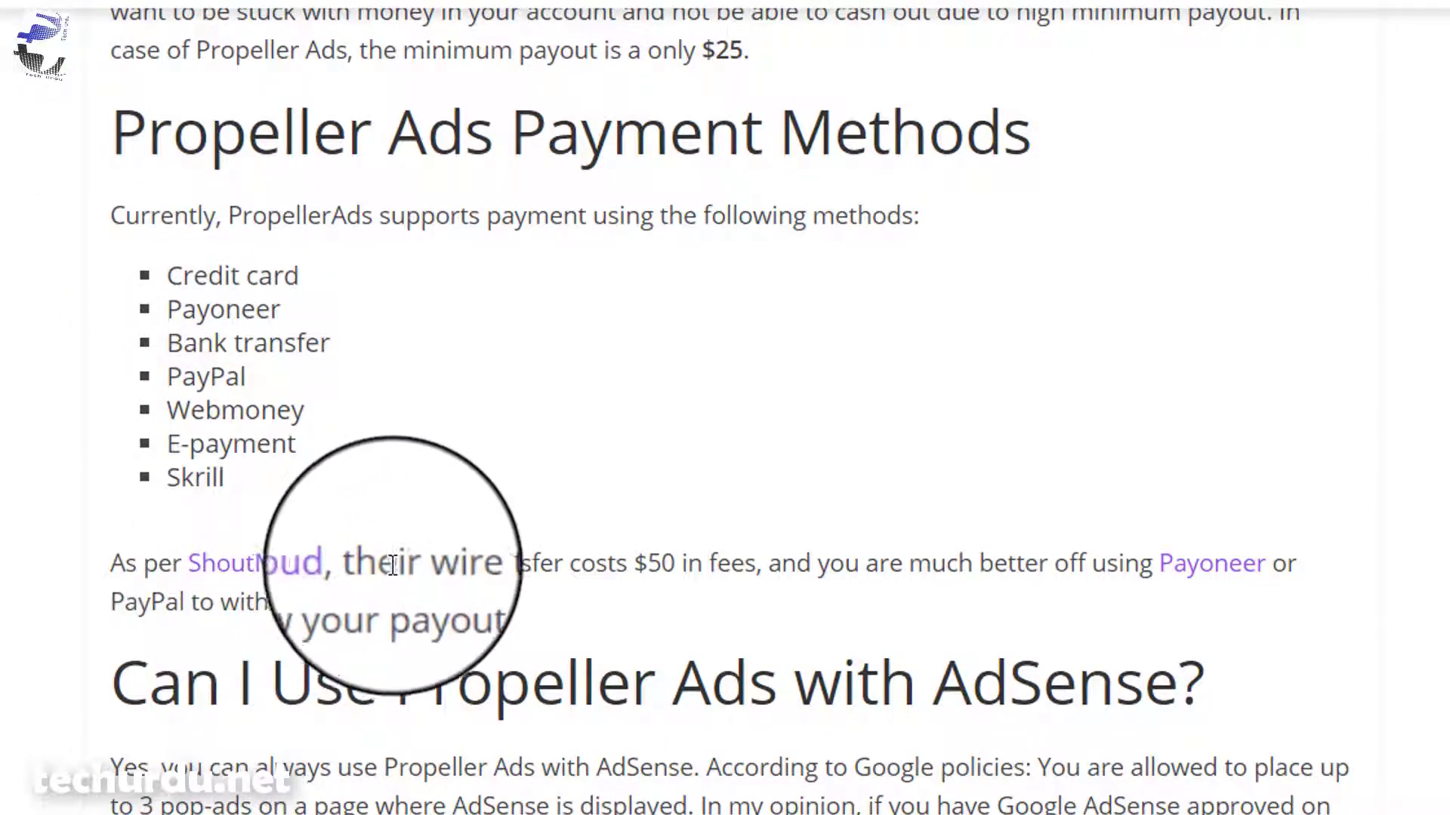
scroll(7, 528, "down", 2)
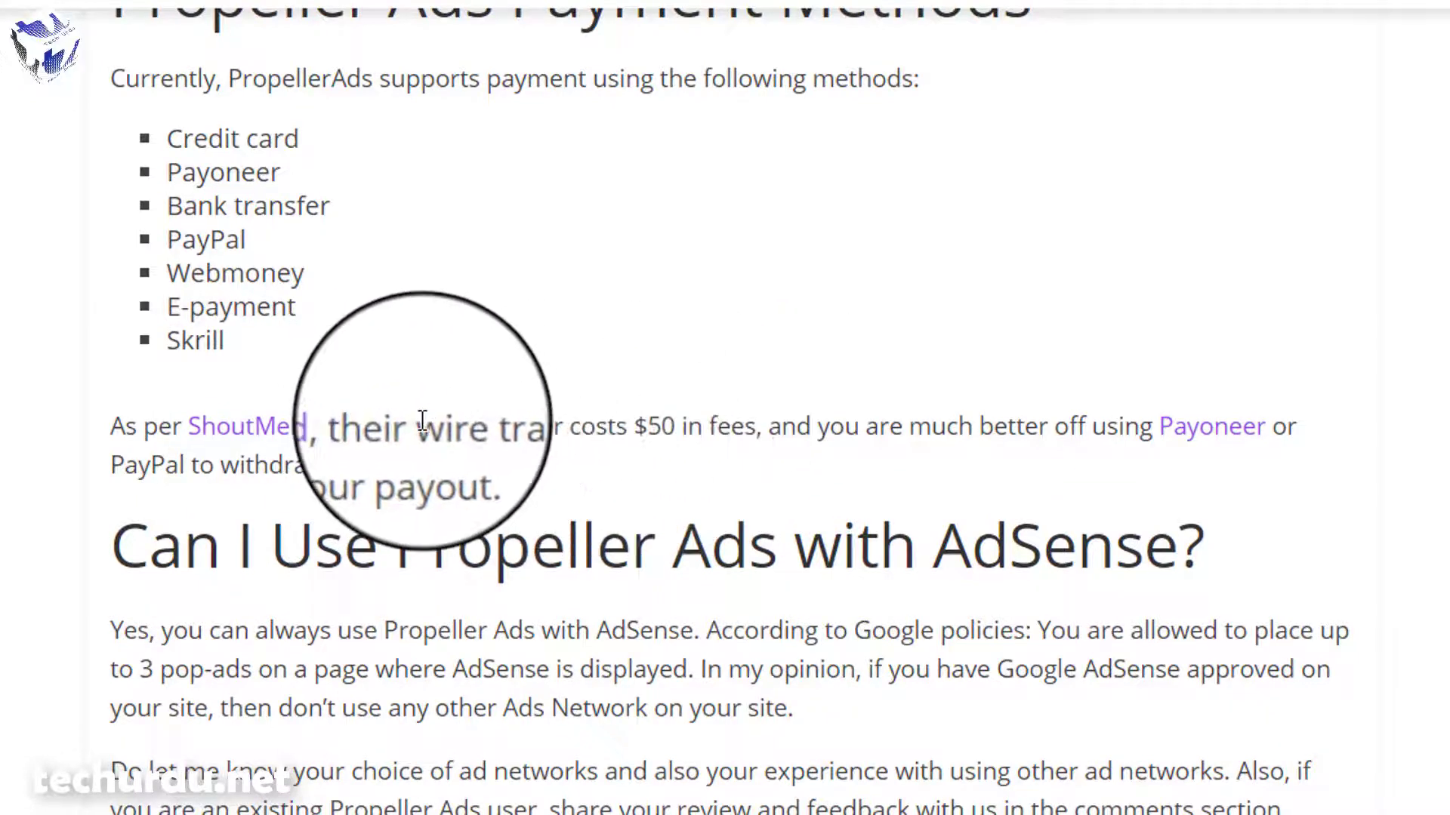
left_click_drag(418, 427, 674, 435)
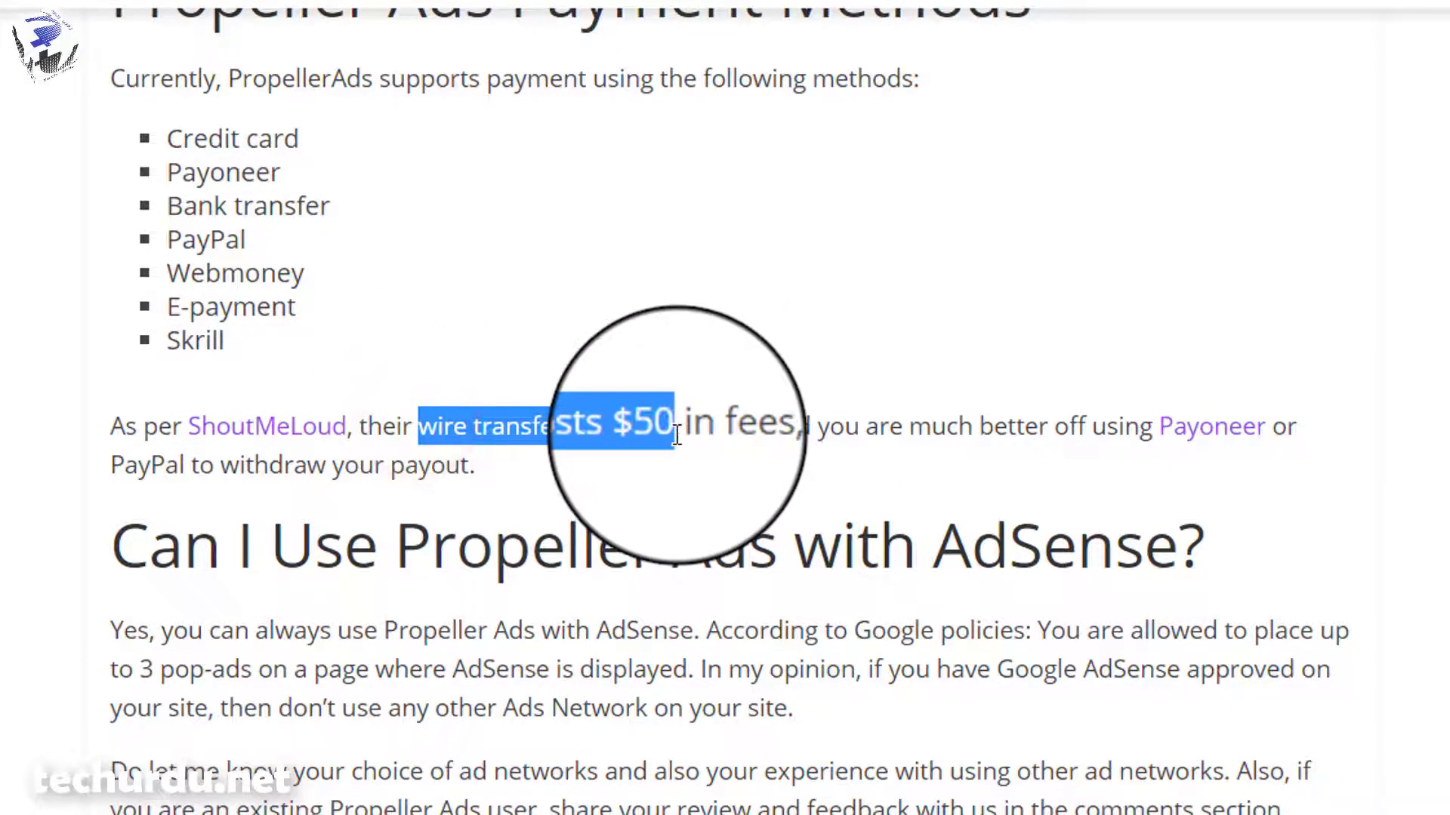
left_click(510, 384)
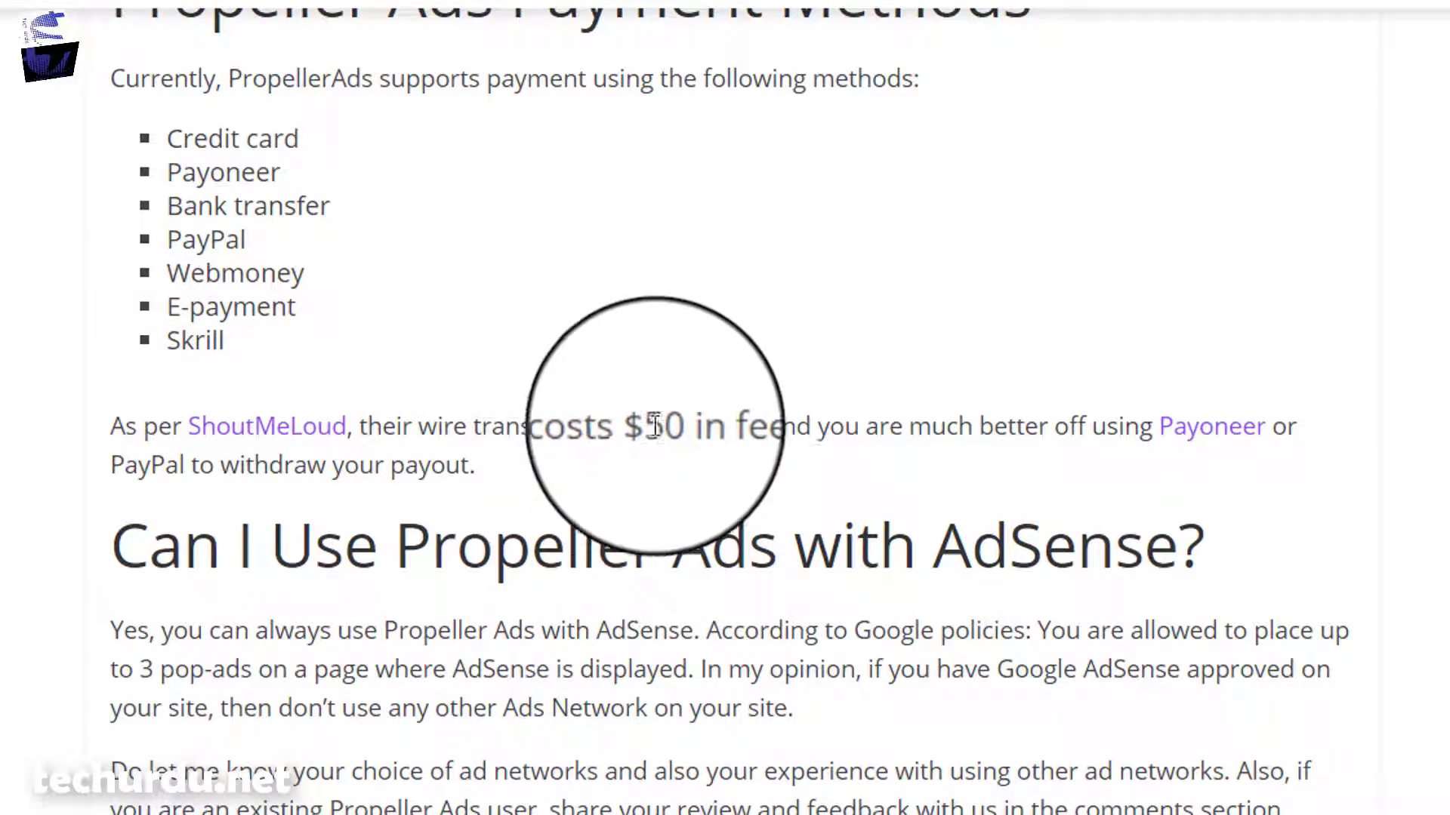
left_click(684, 427)
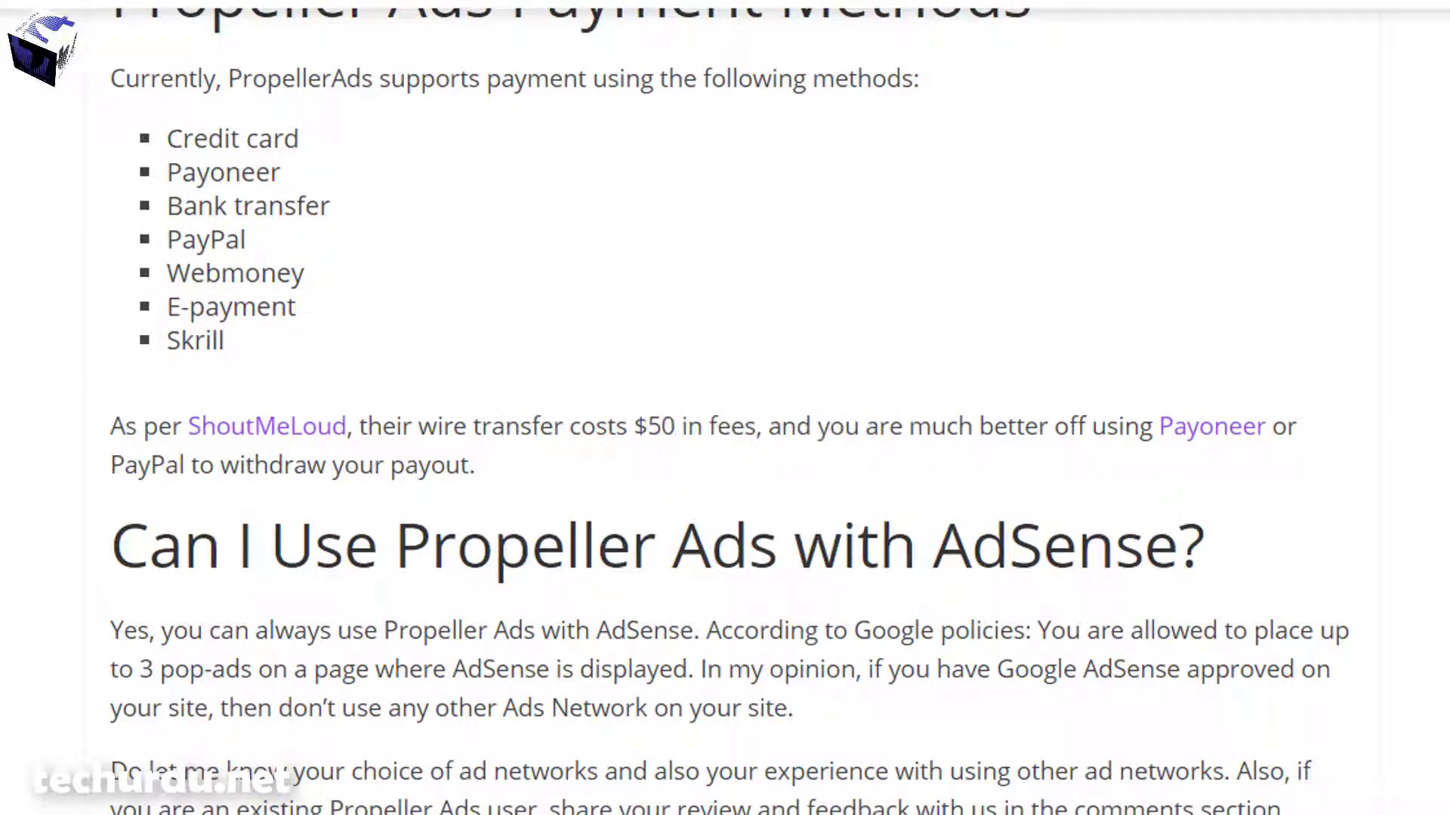
scroll(725, 407, "down", 8)
scroll(574, 521, "up", 7)
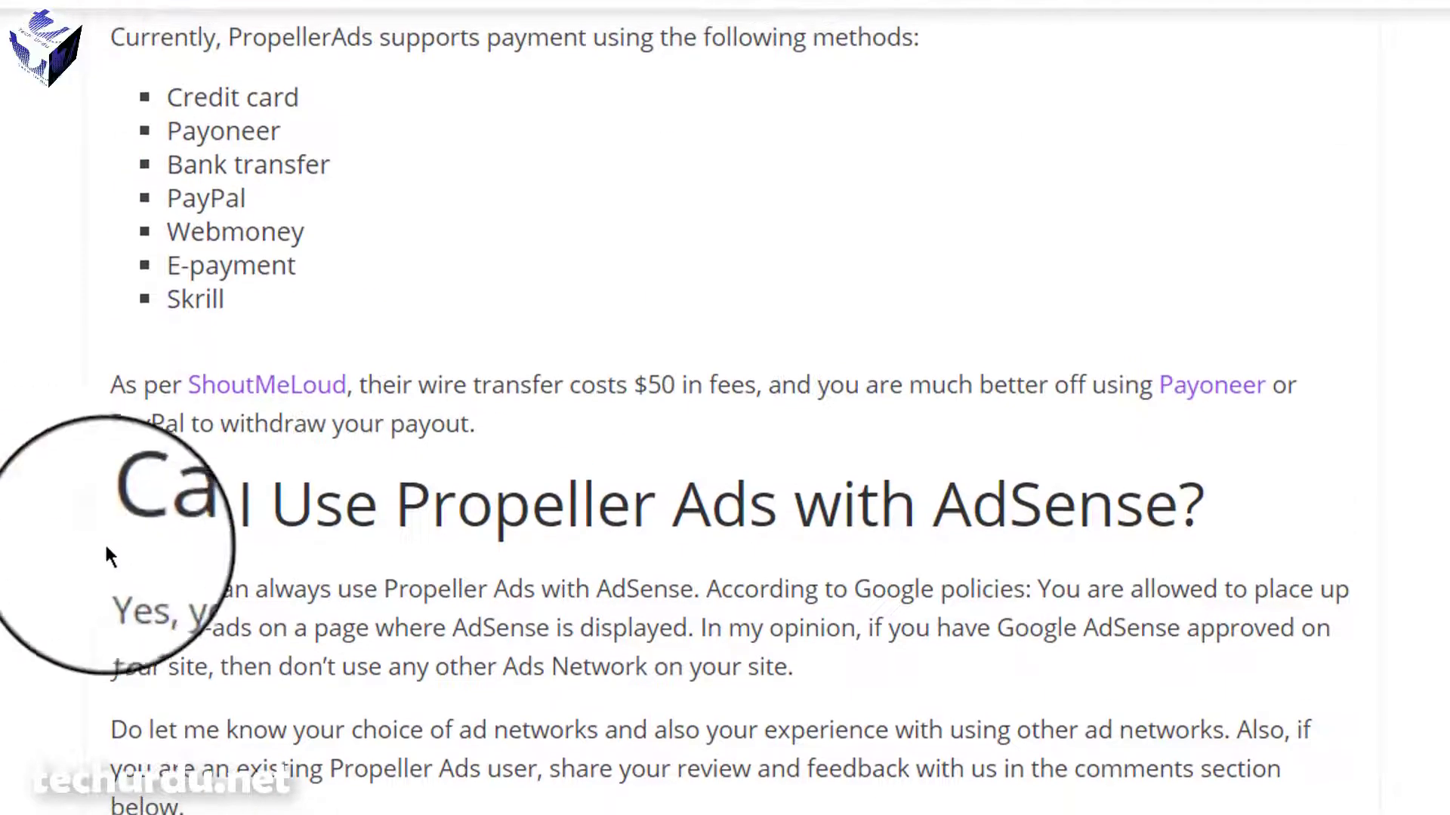
scroll(576, 513, "down", 1)
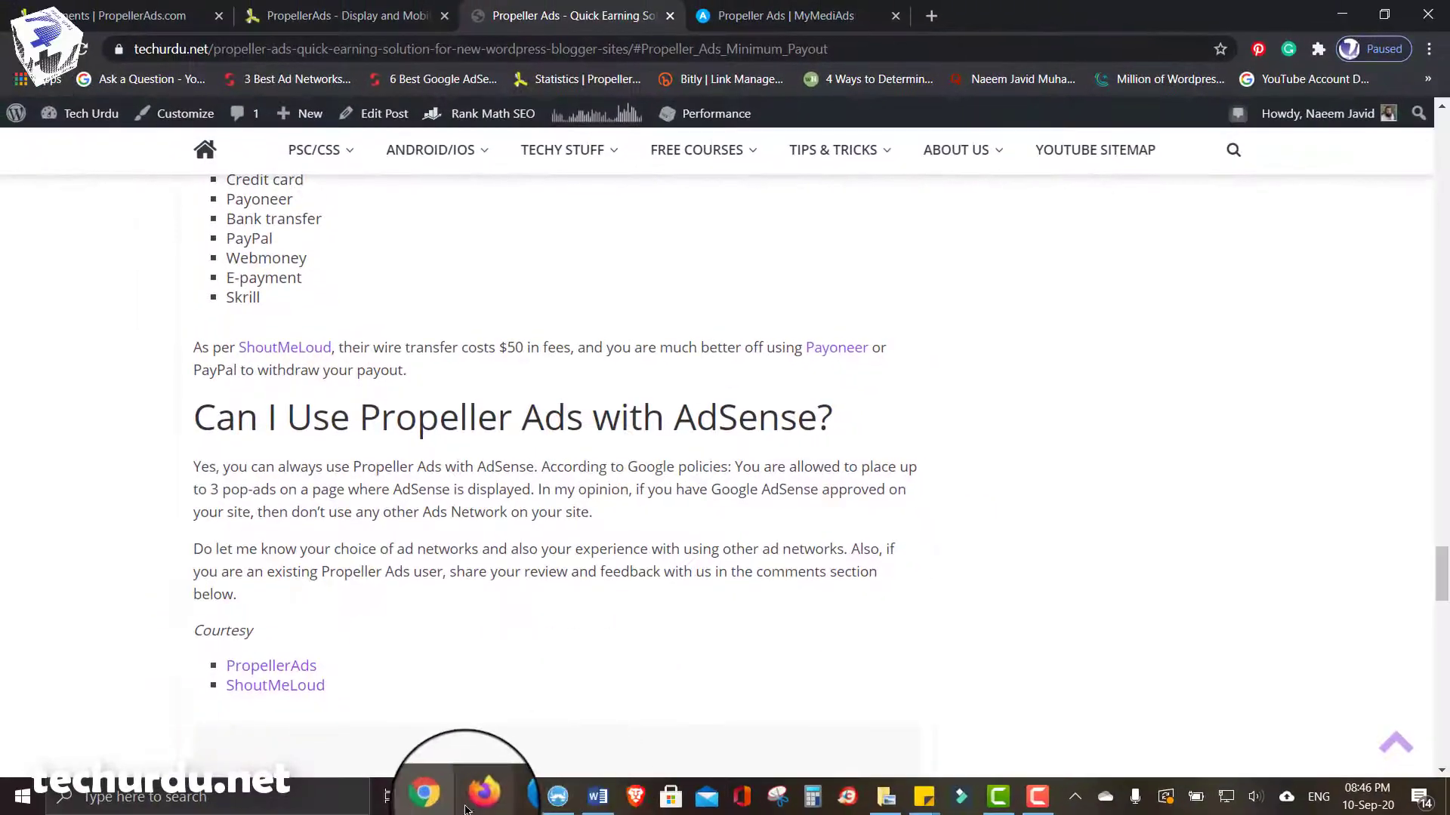
left_click(486, 807)
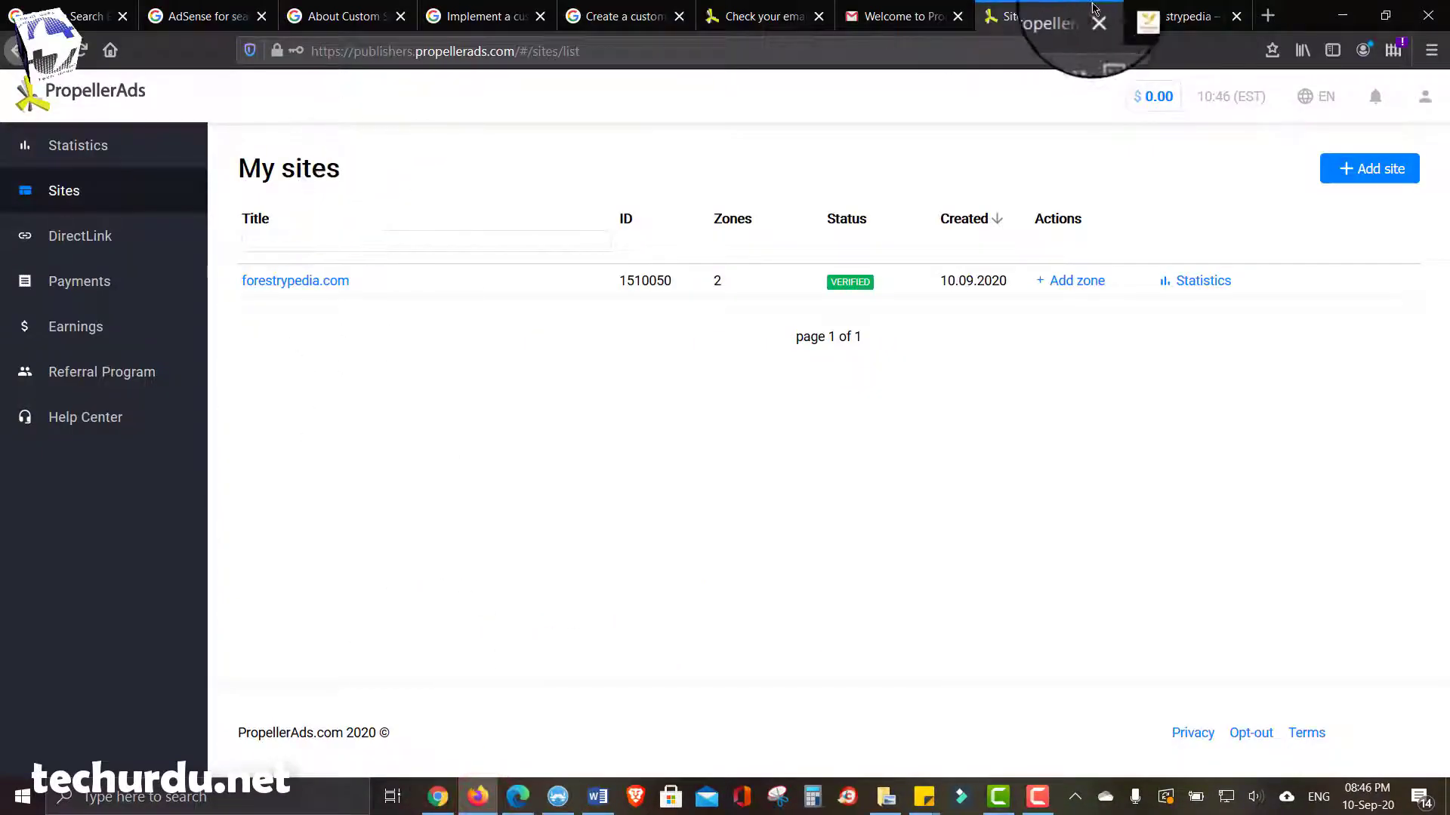
- Scroll the live Forestrypedia homepage in Firefox to confirm ads like the Confluence banner appear
left_click(1169, 10)
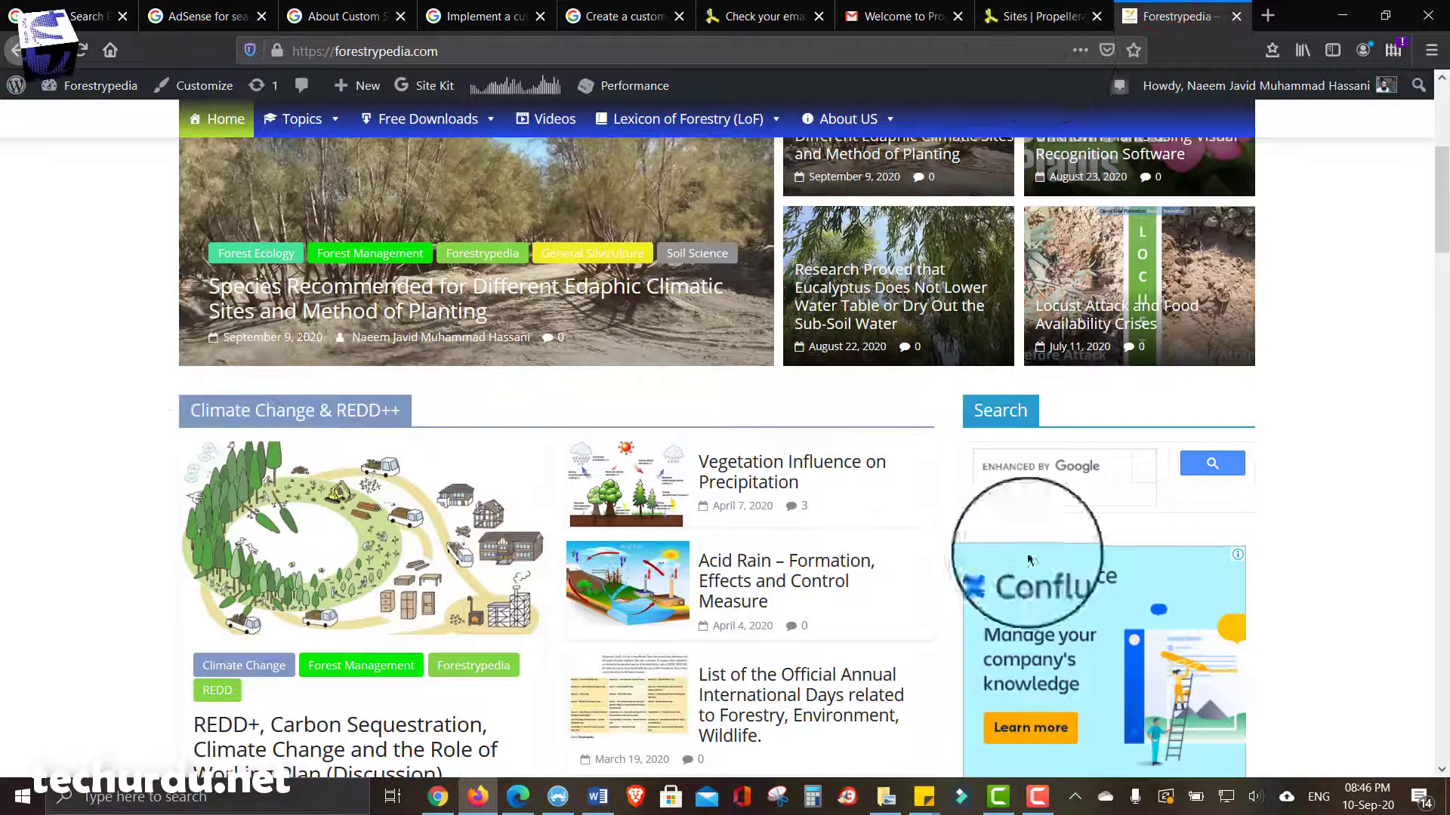
scroll(1271, 512, "down", 20)
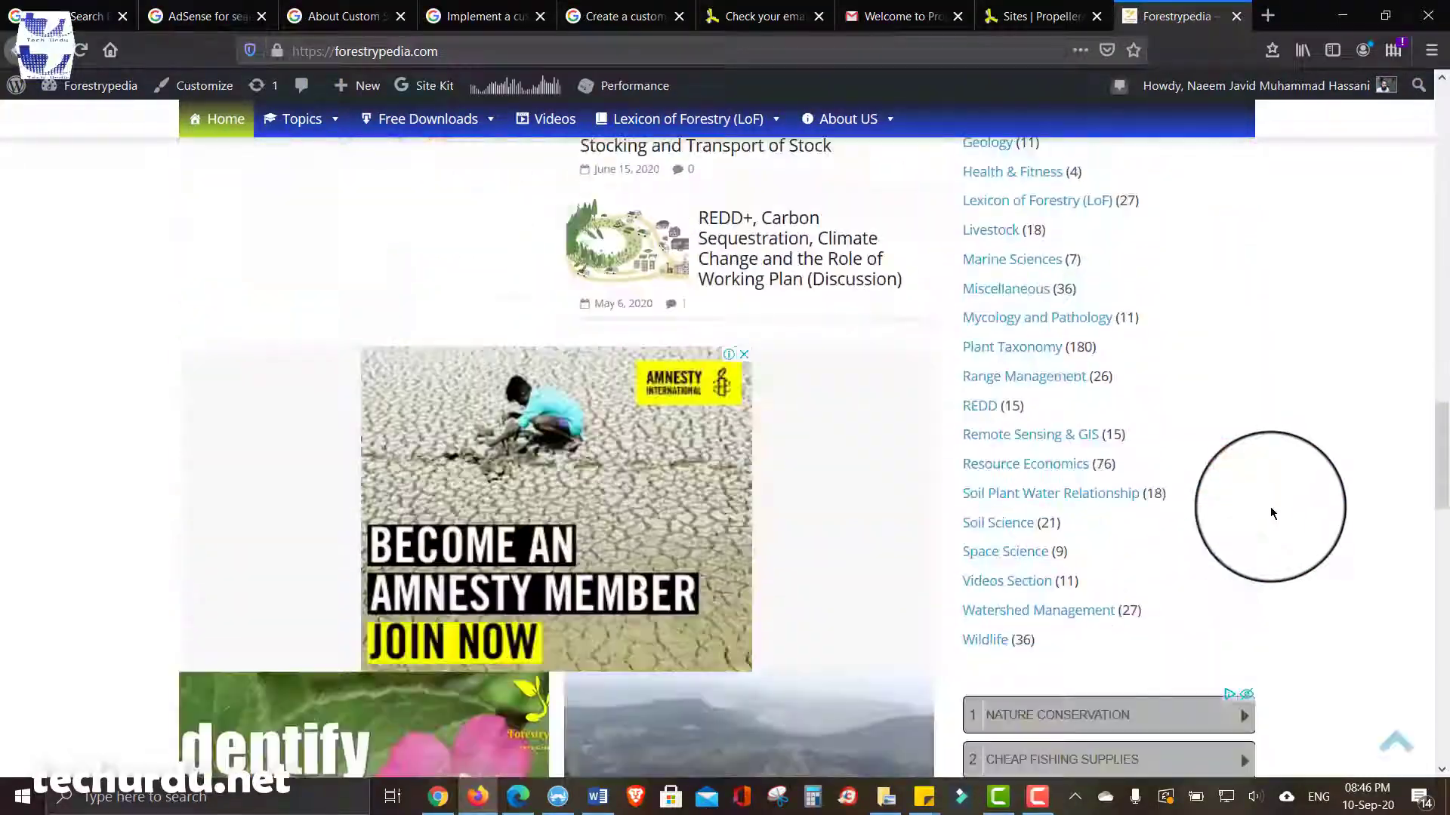
scroll(1270, 513, "down", 5)
scroll(1271, 512, "up", 6)
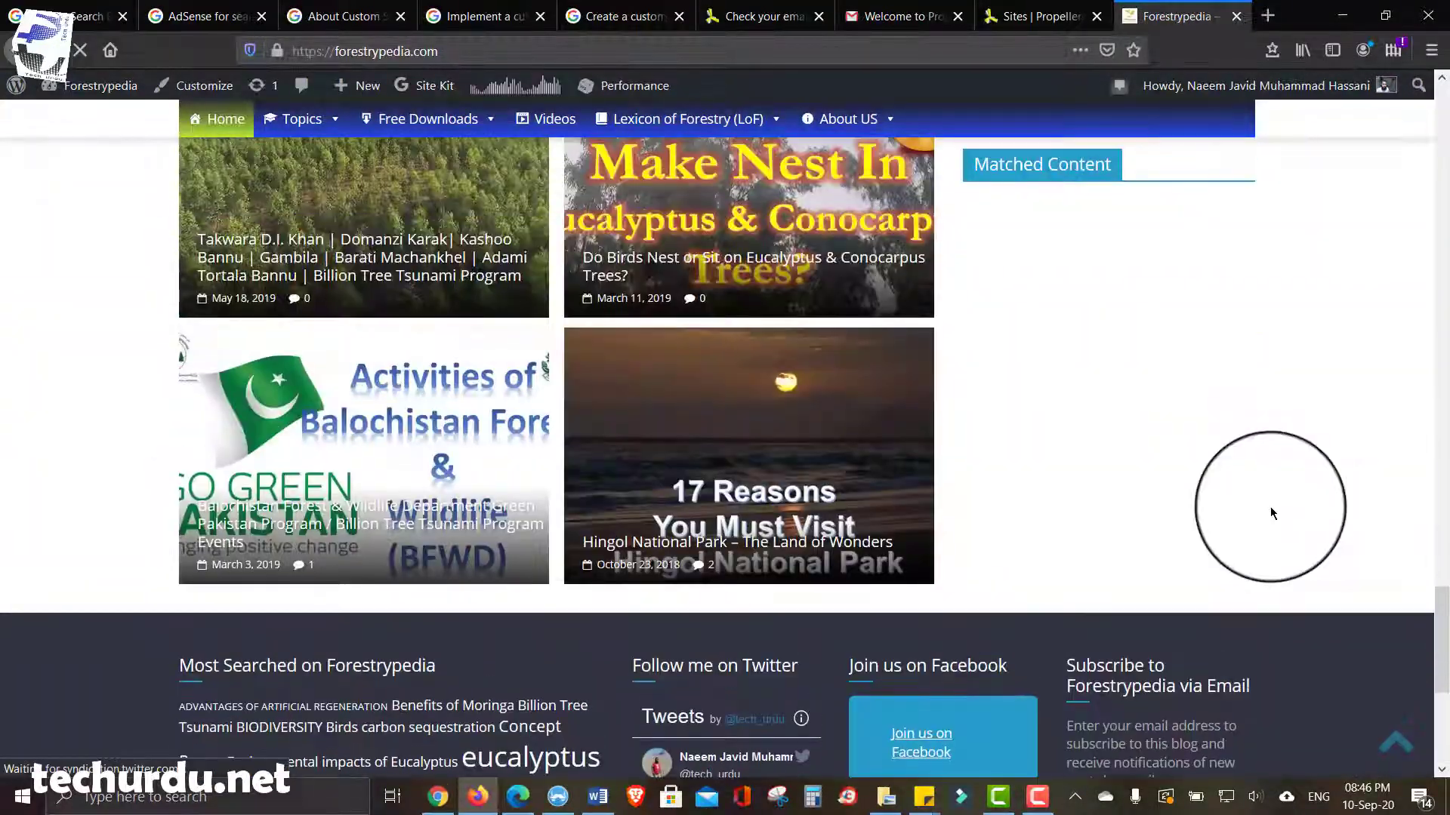
scroll(1270, 506, "up", 12)
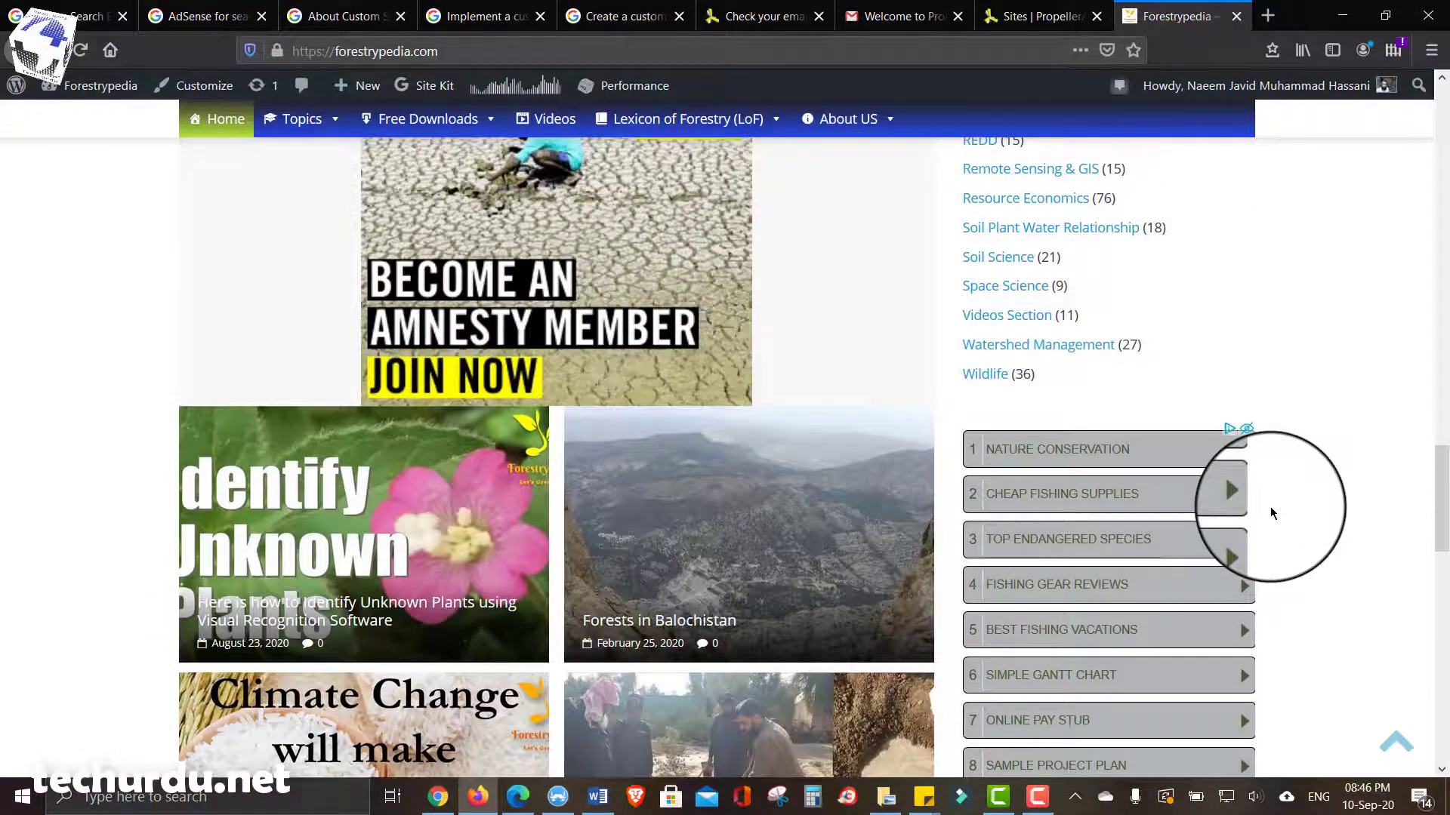
scroll(1269, 506, "up", 15)
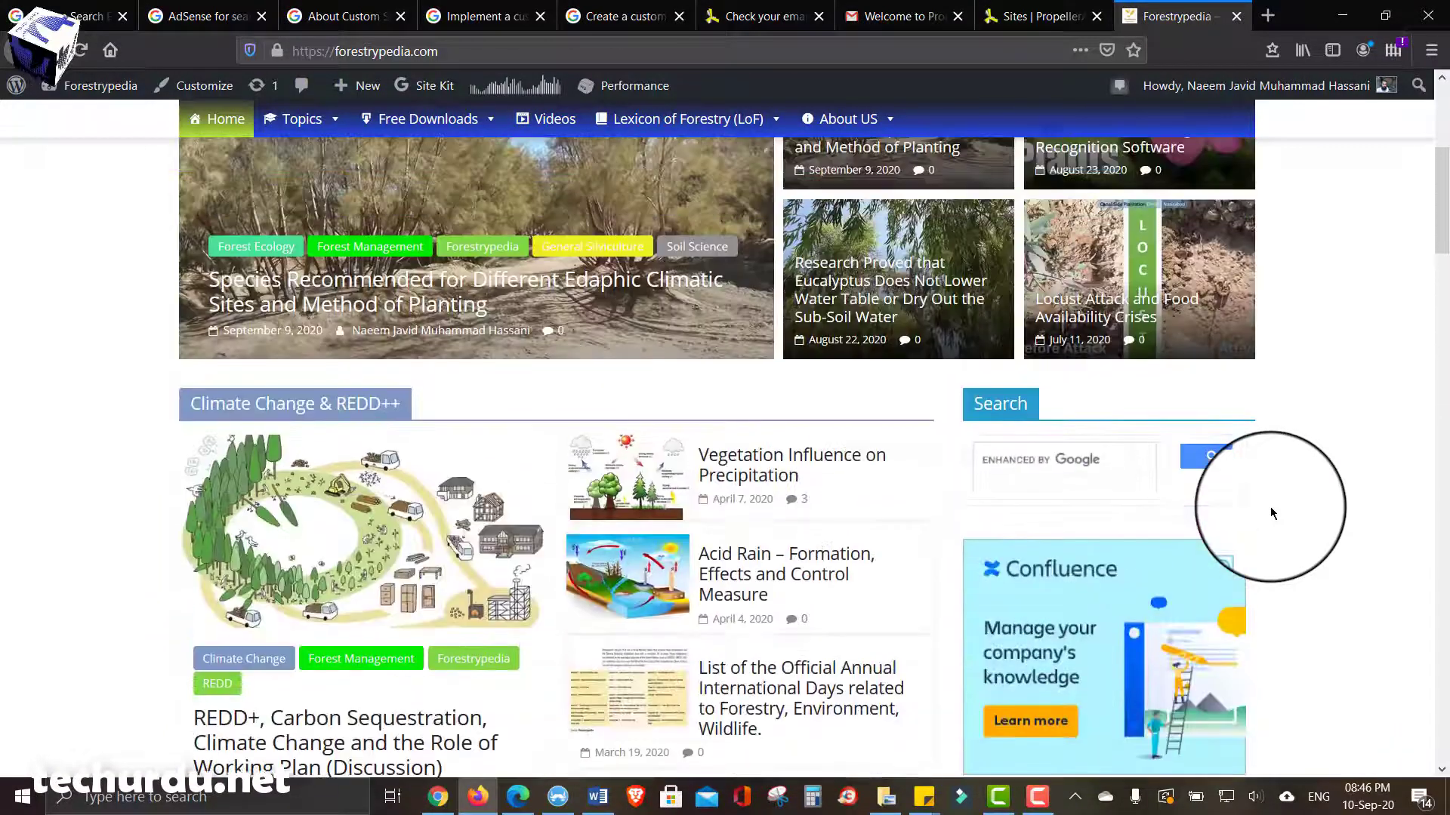
scroll(1270, 506, "up", 3)
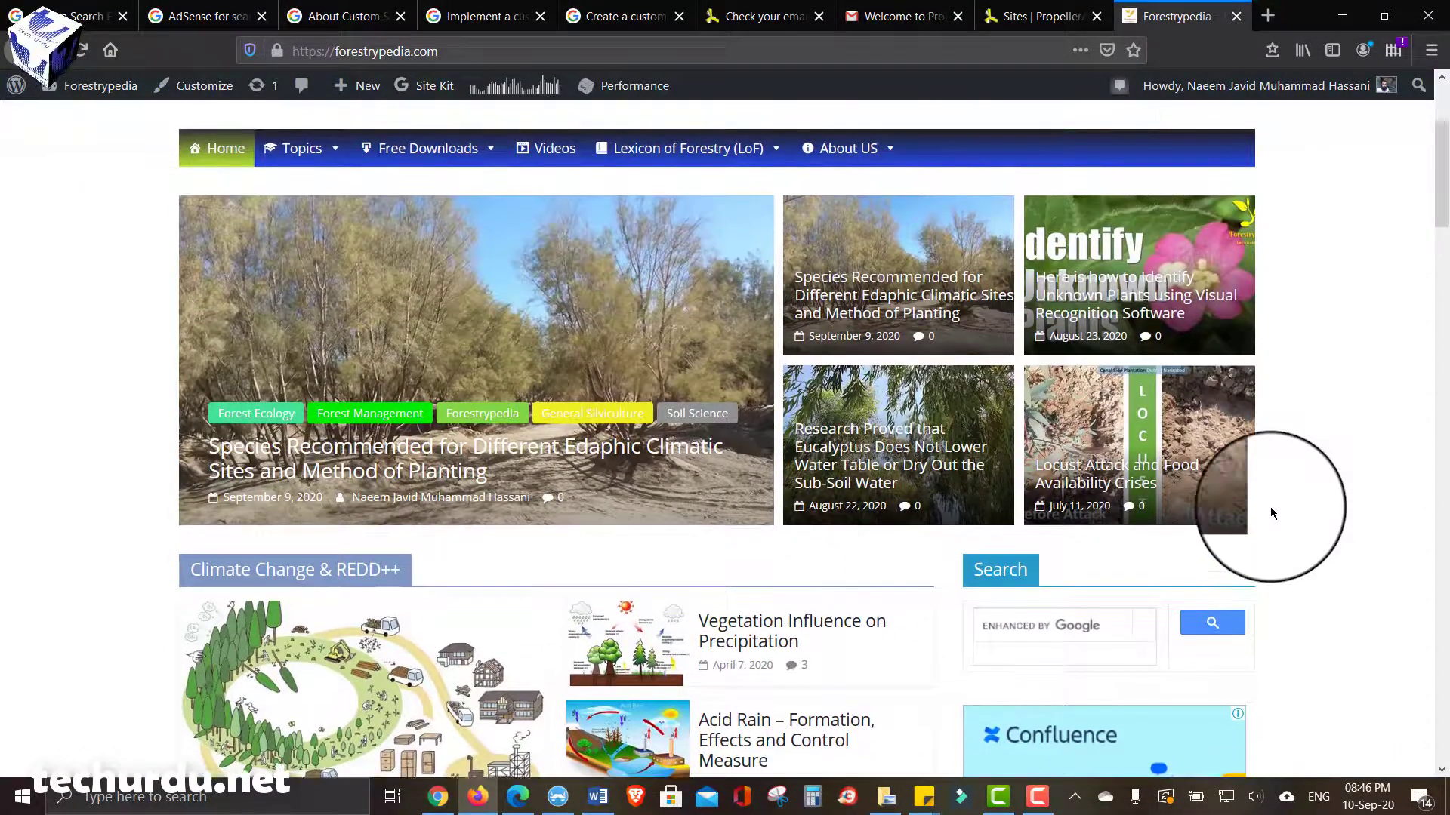
left_click(438, 796)
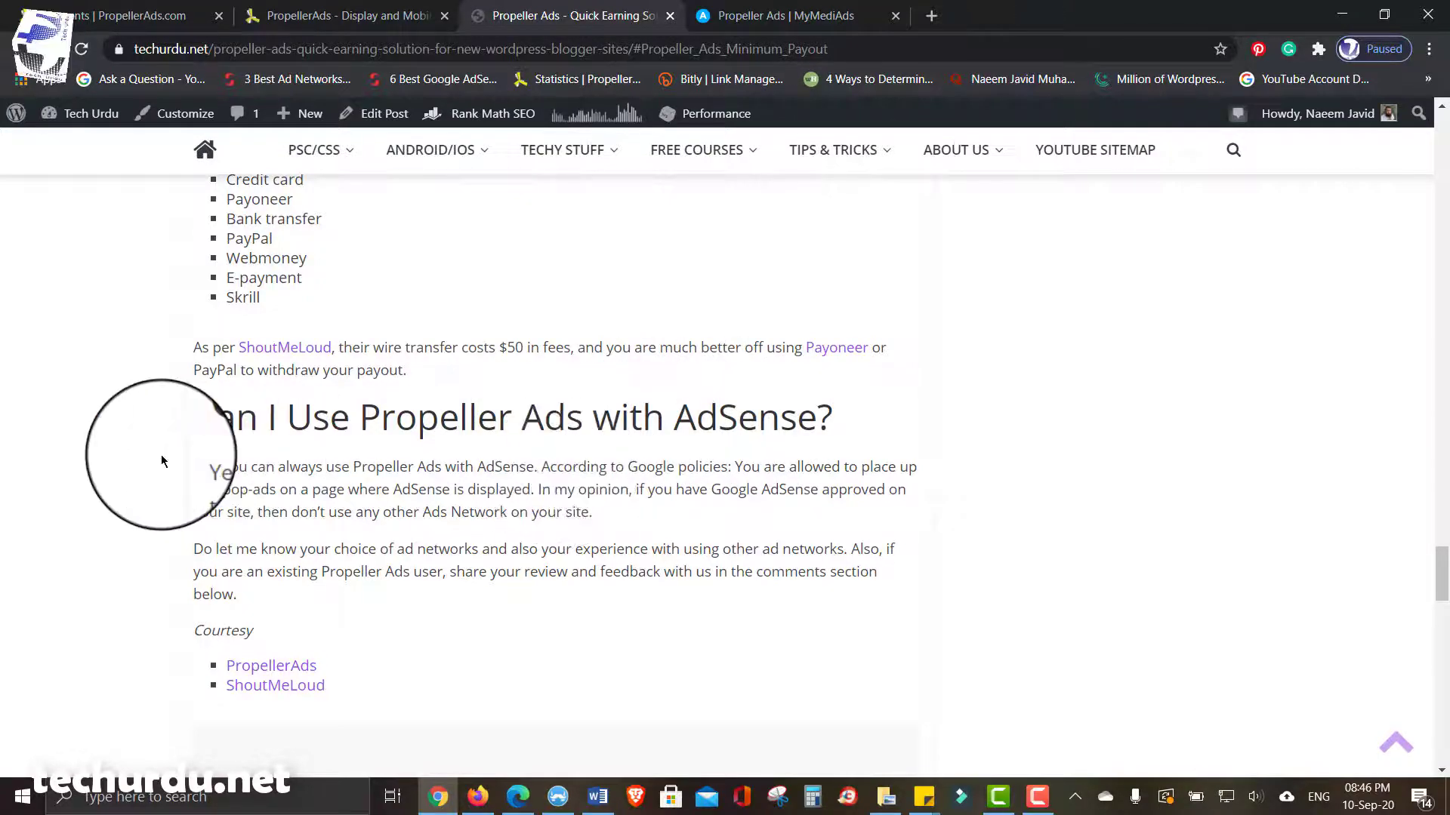
- Scroll the Propeller Ads article up to its title, then down to the Ad Types section
scroll(162, 461, "down", 4)
scroll(161, 460, "up", 10)
scroll(161, 460, "up", 20)
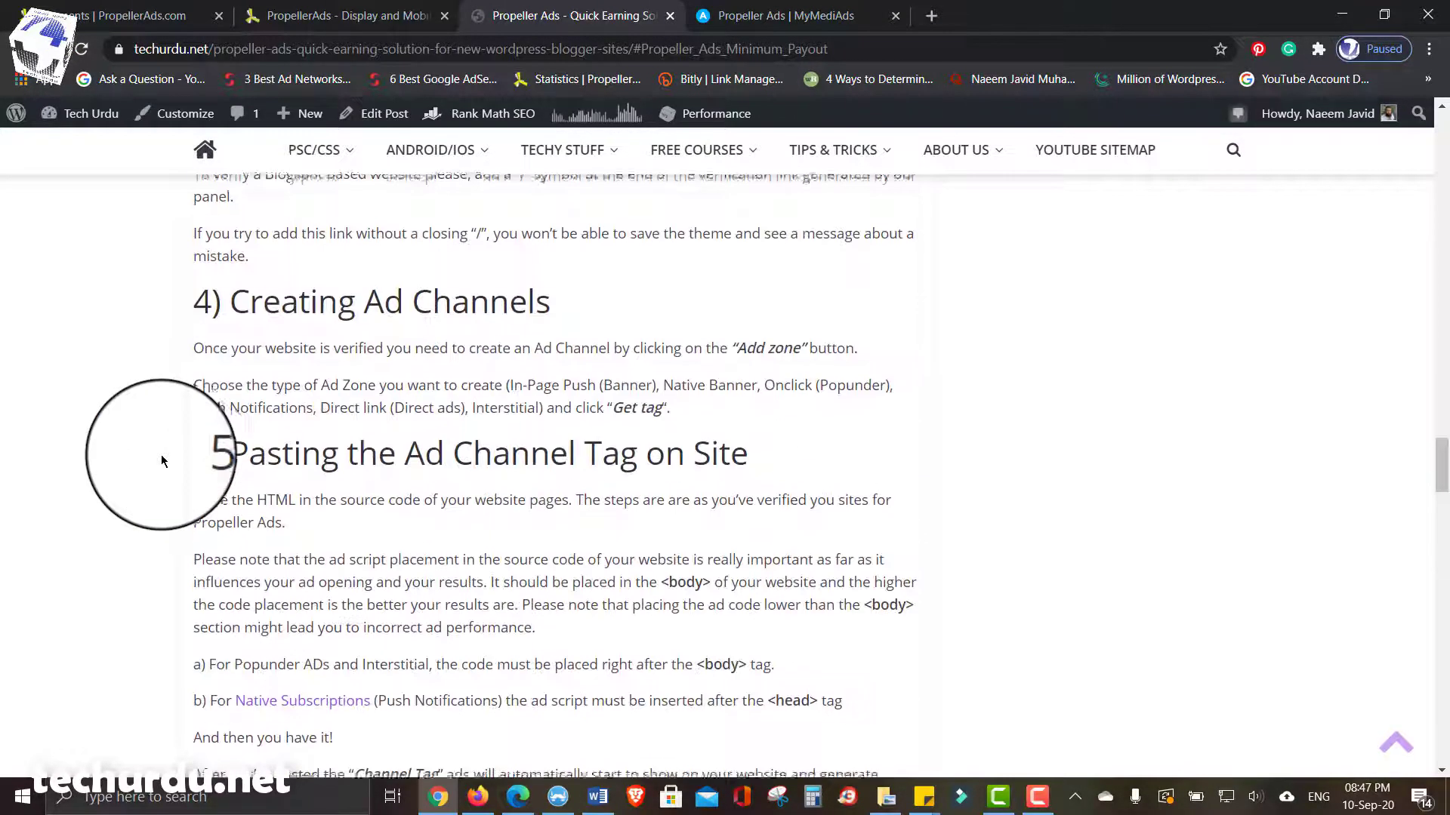
scroll(161, 460, "up", 8)
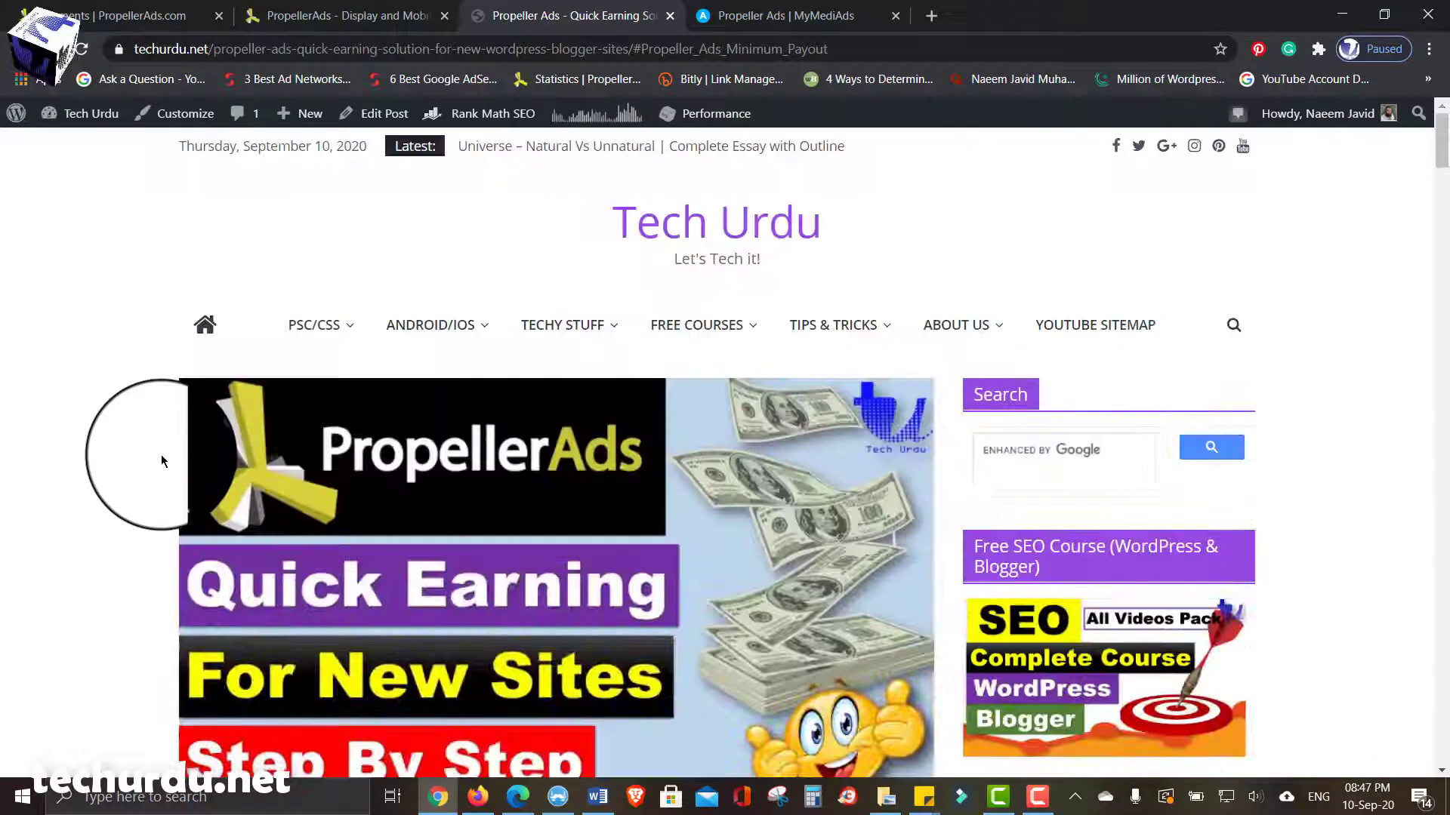
scroll(161, 457, "down", 2)
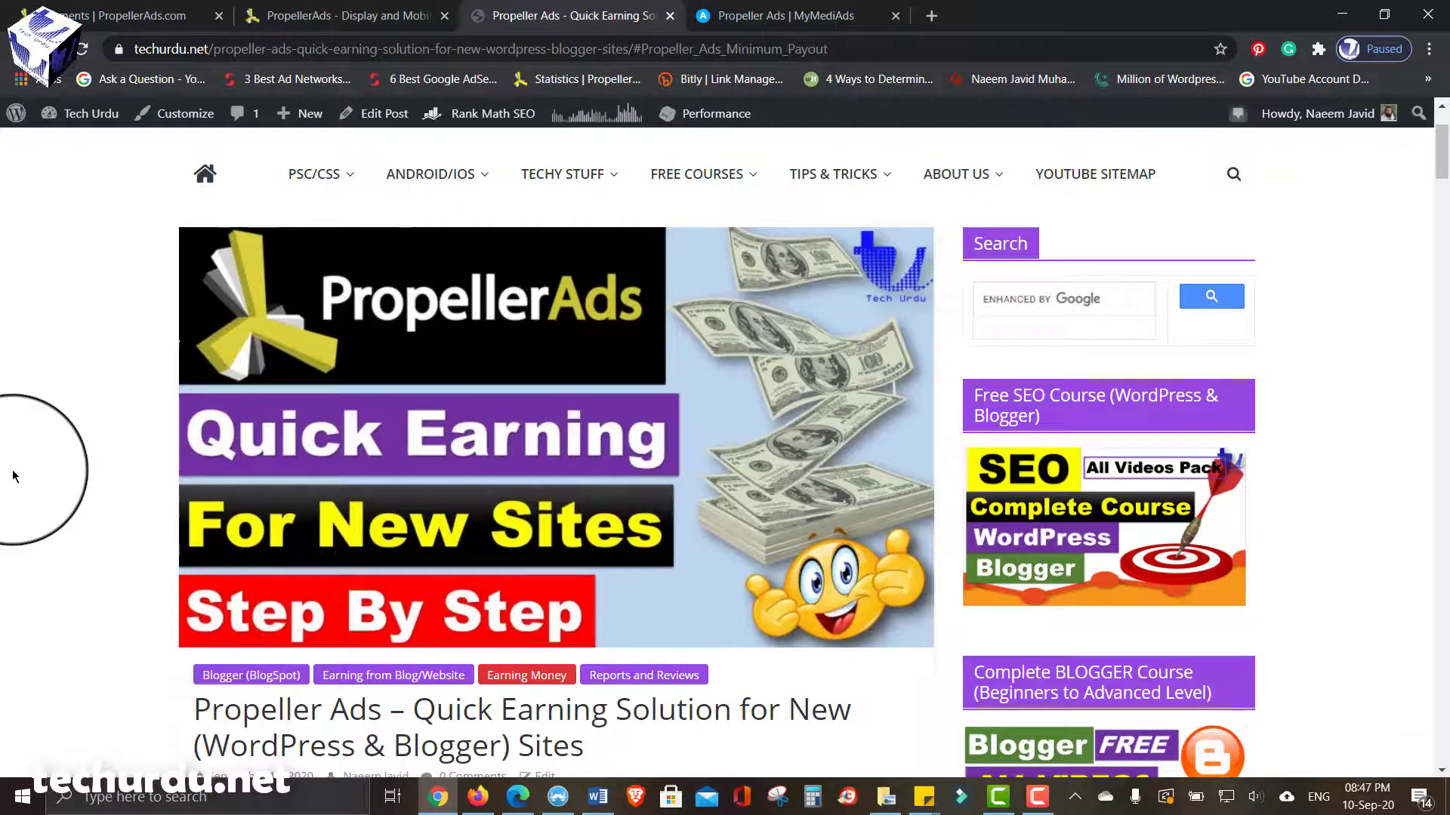
scroll(13, 475, "down", 15)
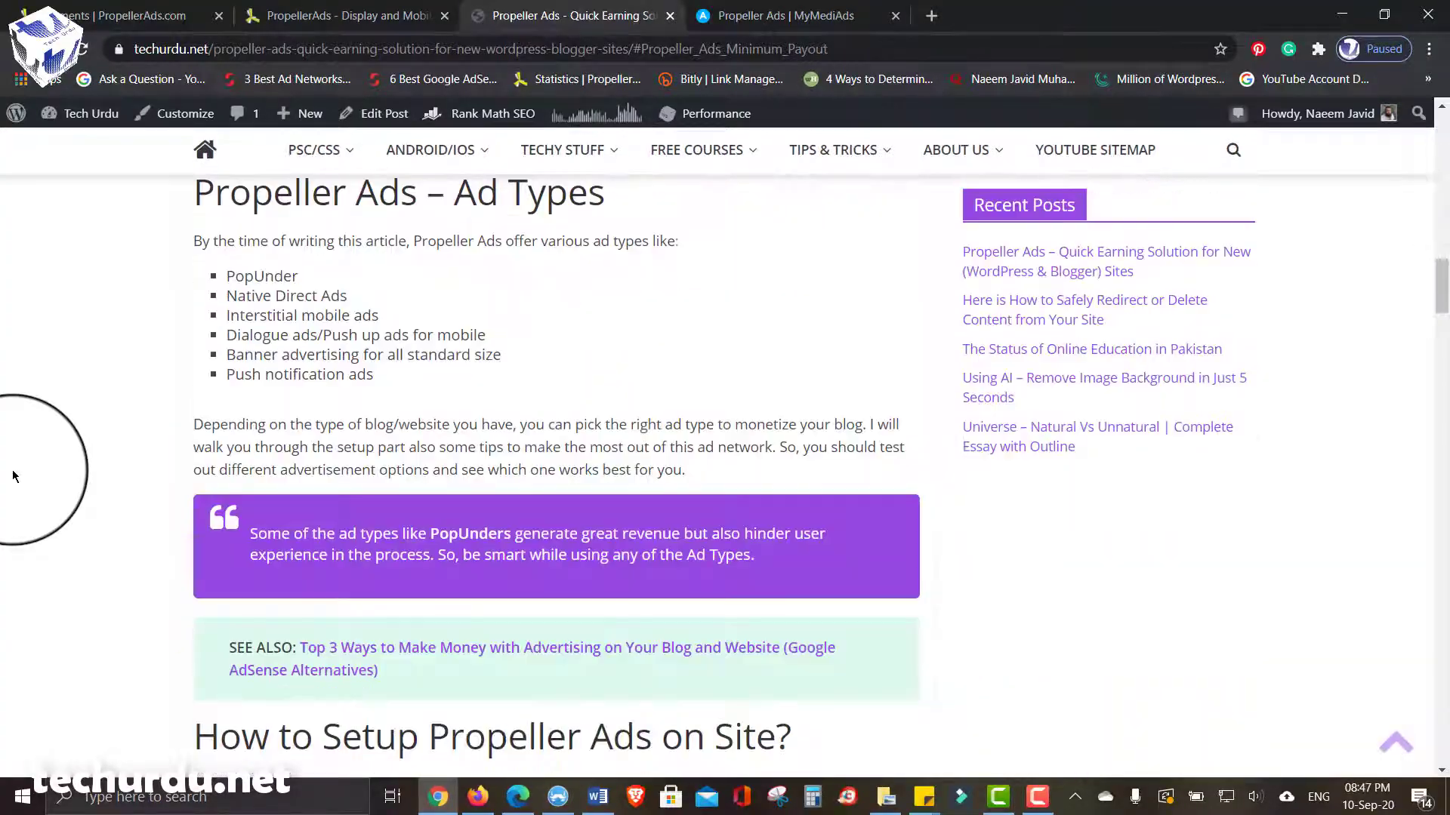